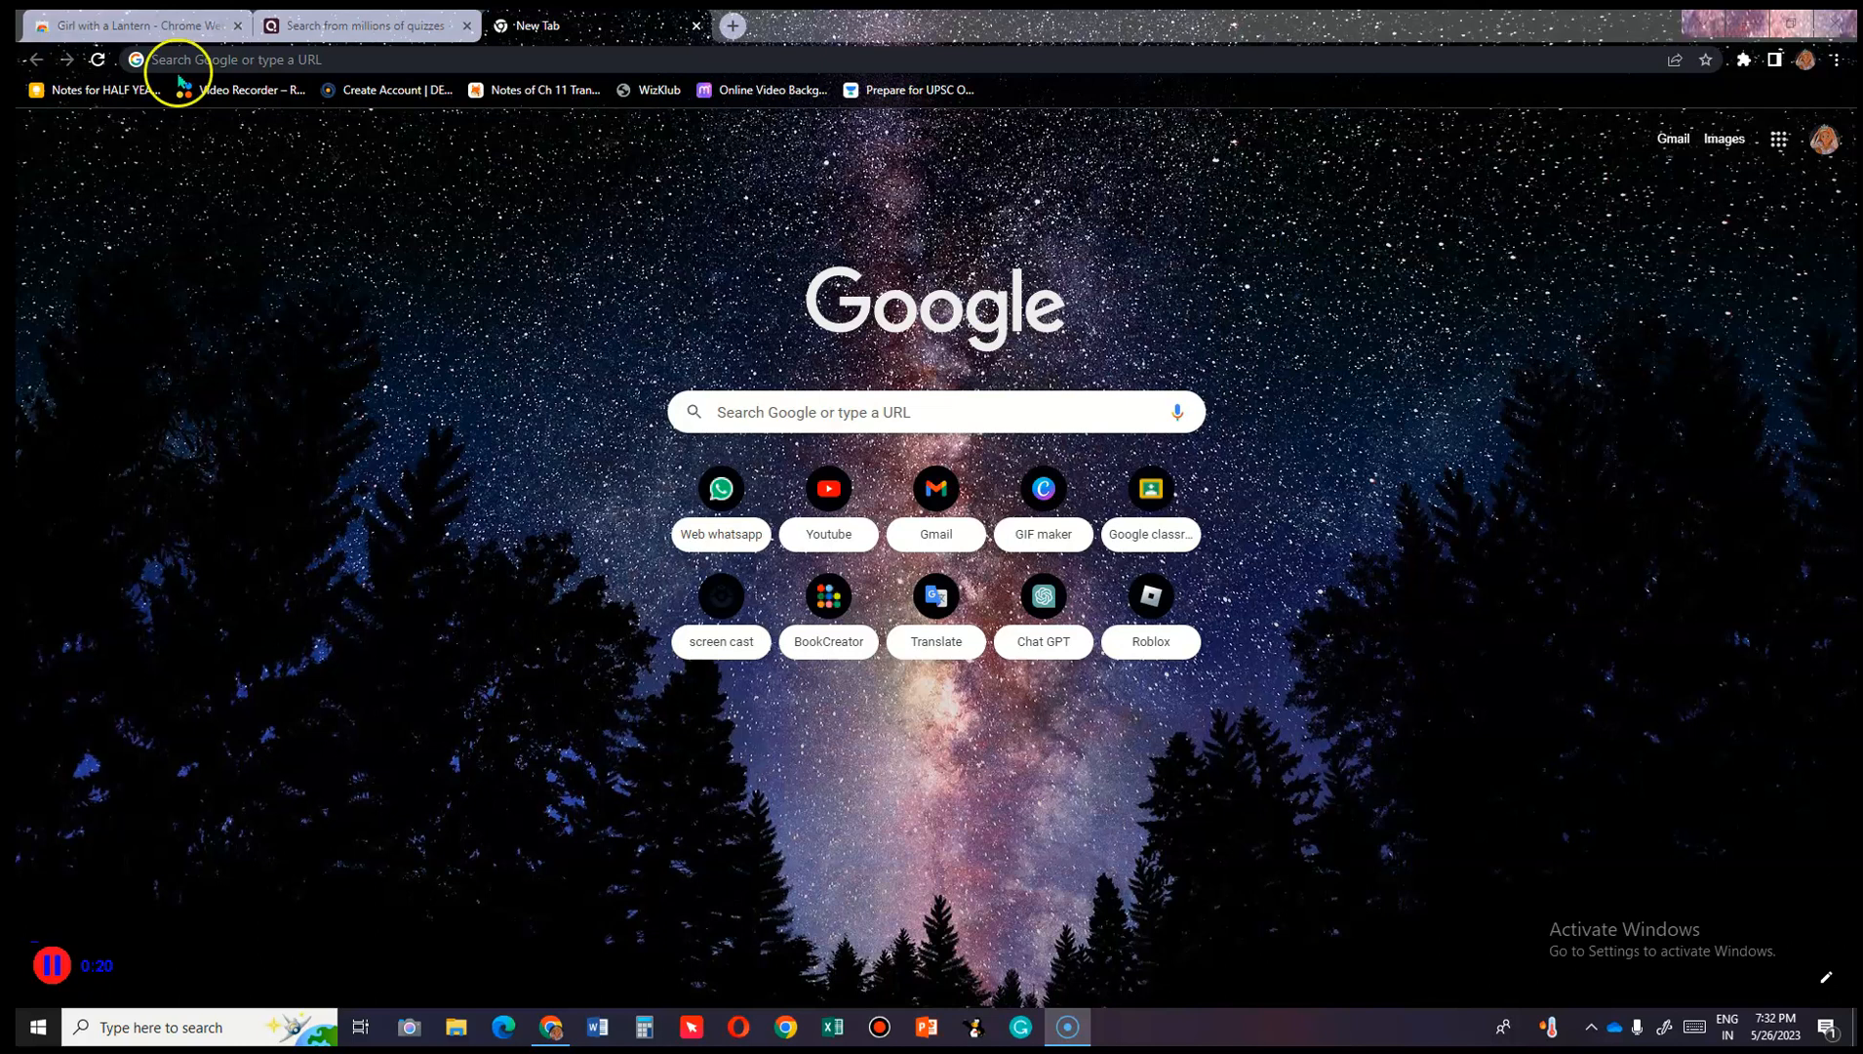
# Search Google for "quizizz" and open the Quizizz site.
pyautogui.click(781, 407)
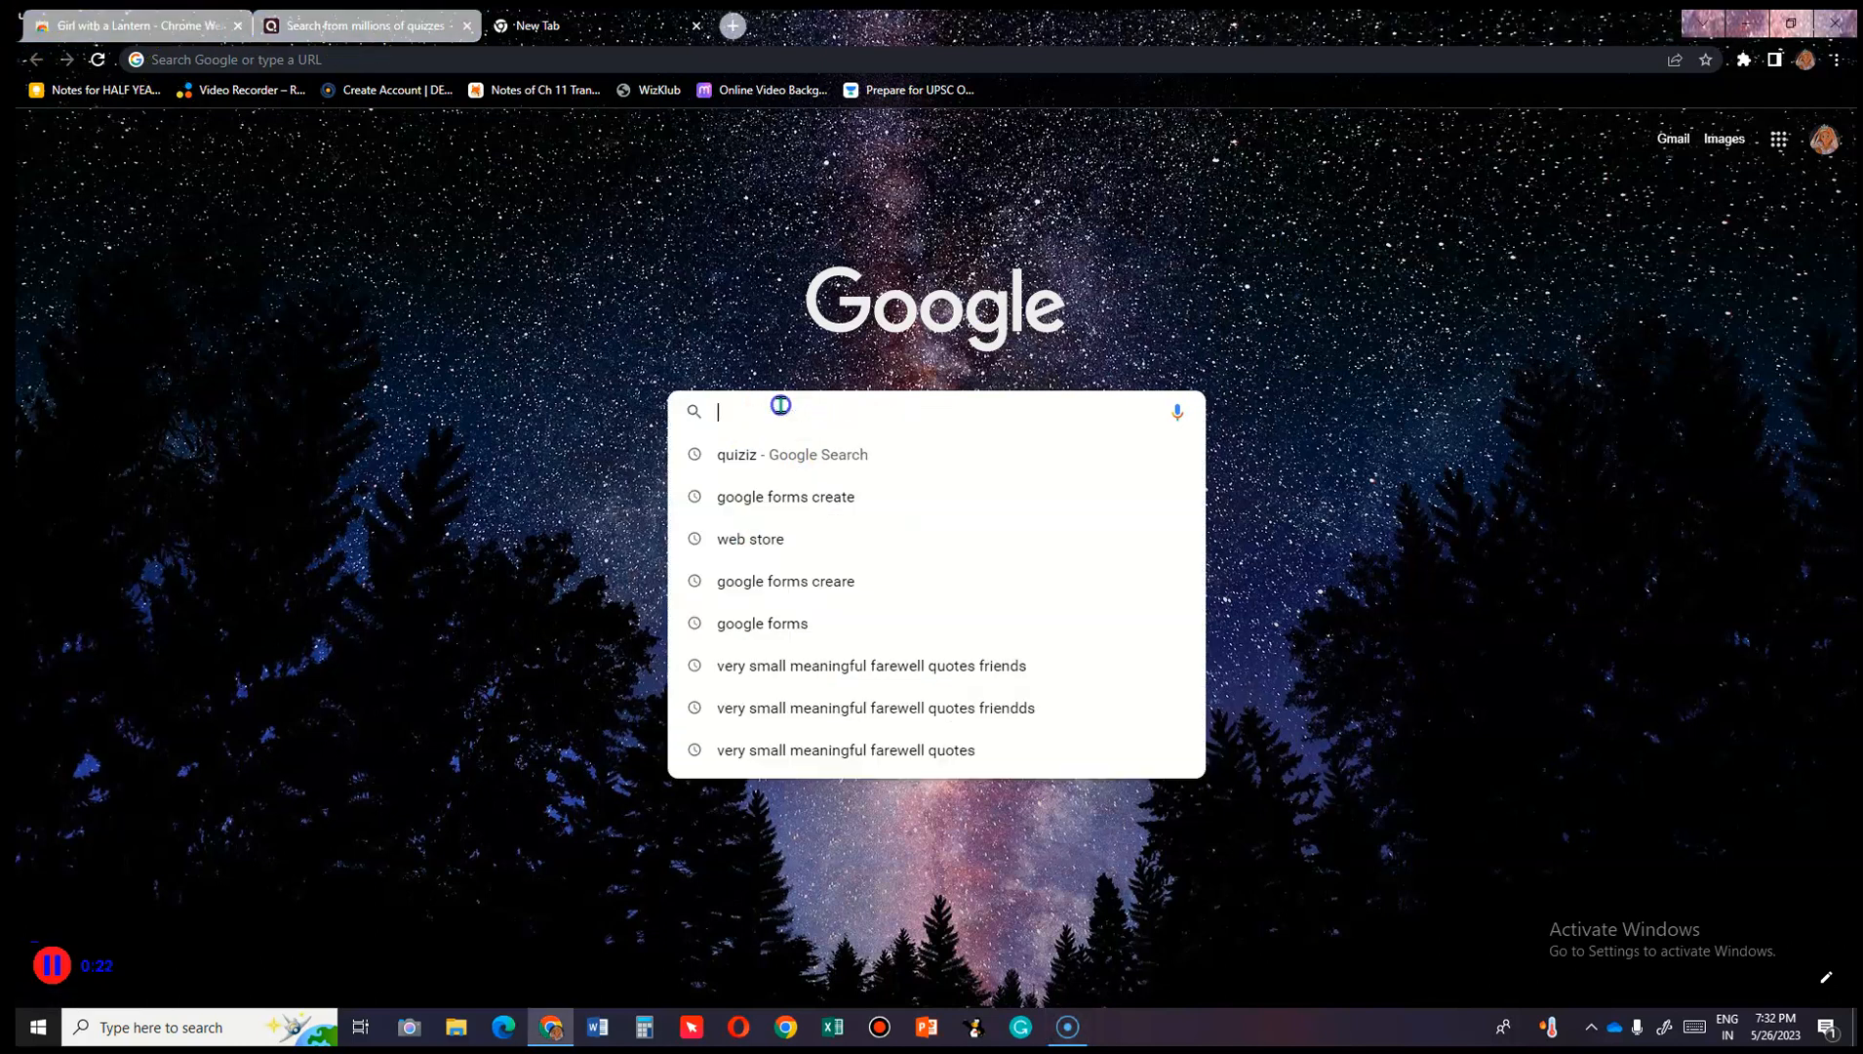
pyautogui.write('qu')
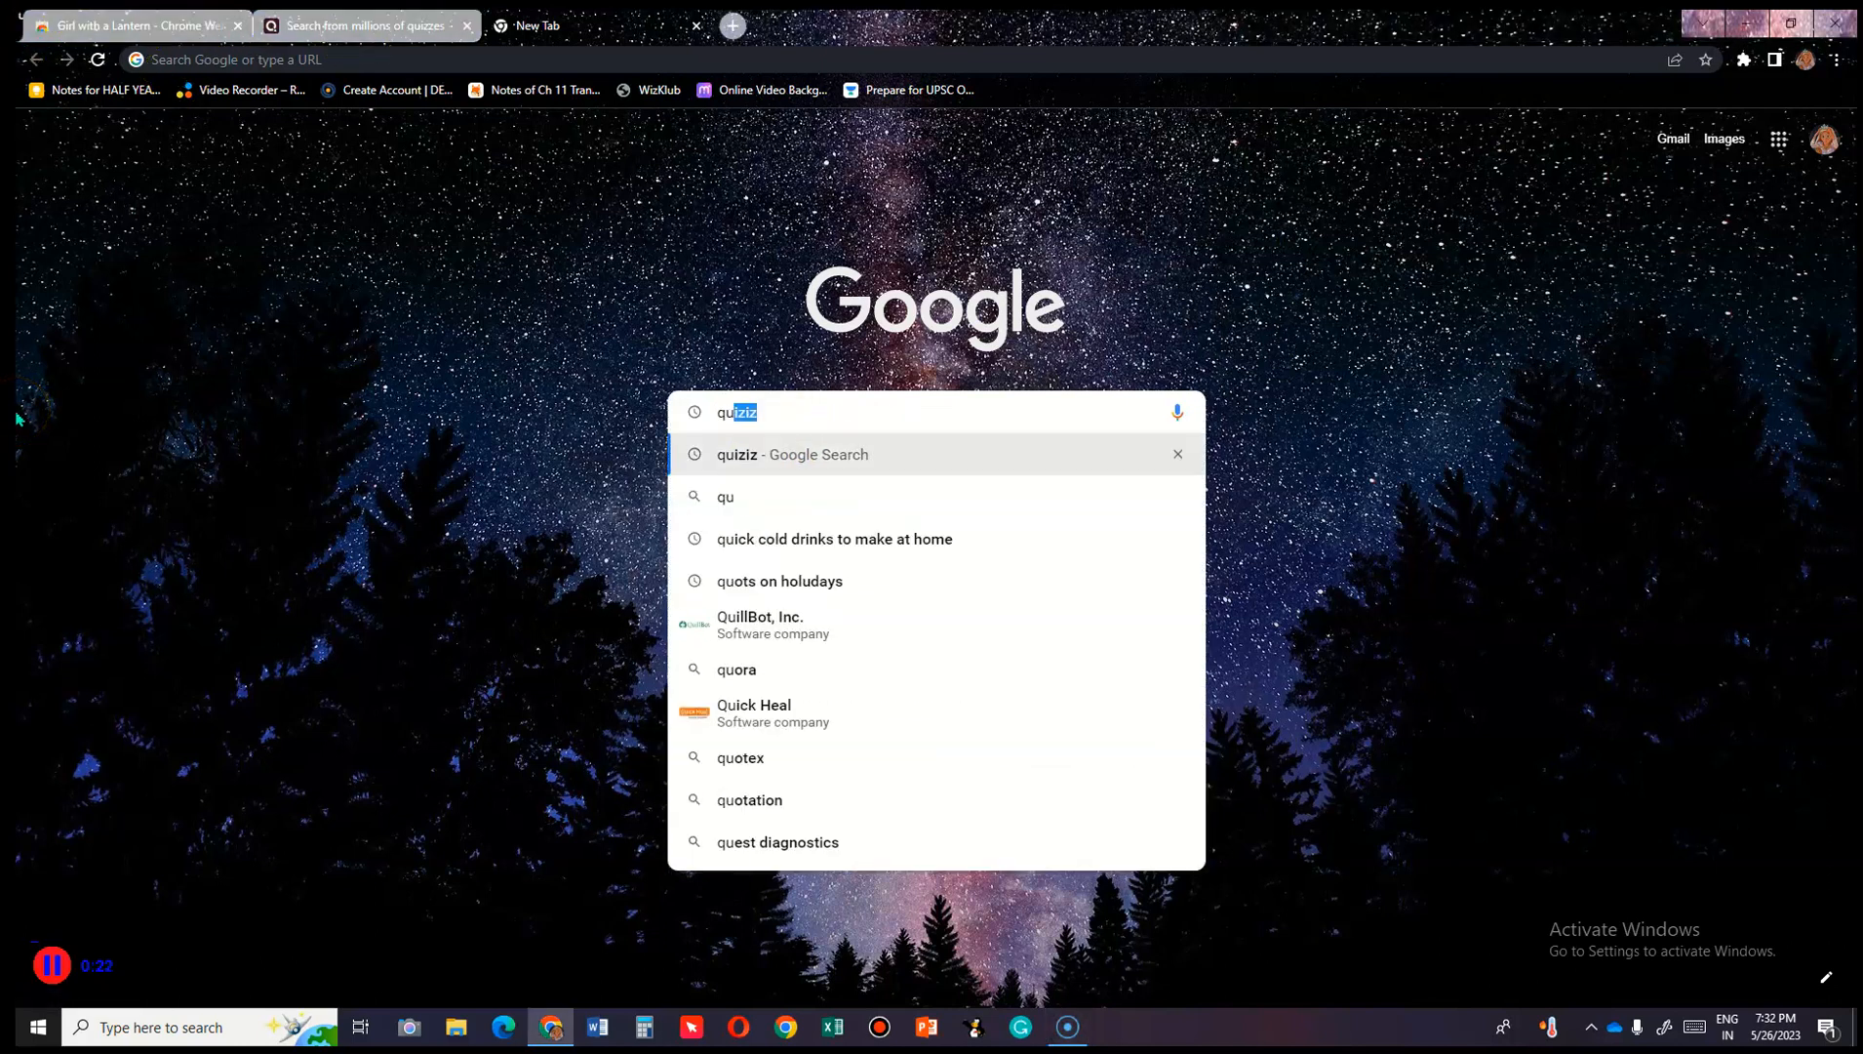
pyautogui.write('i')
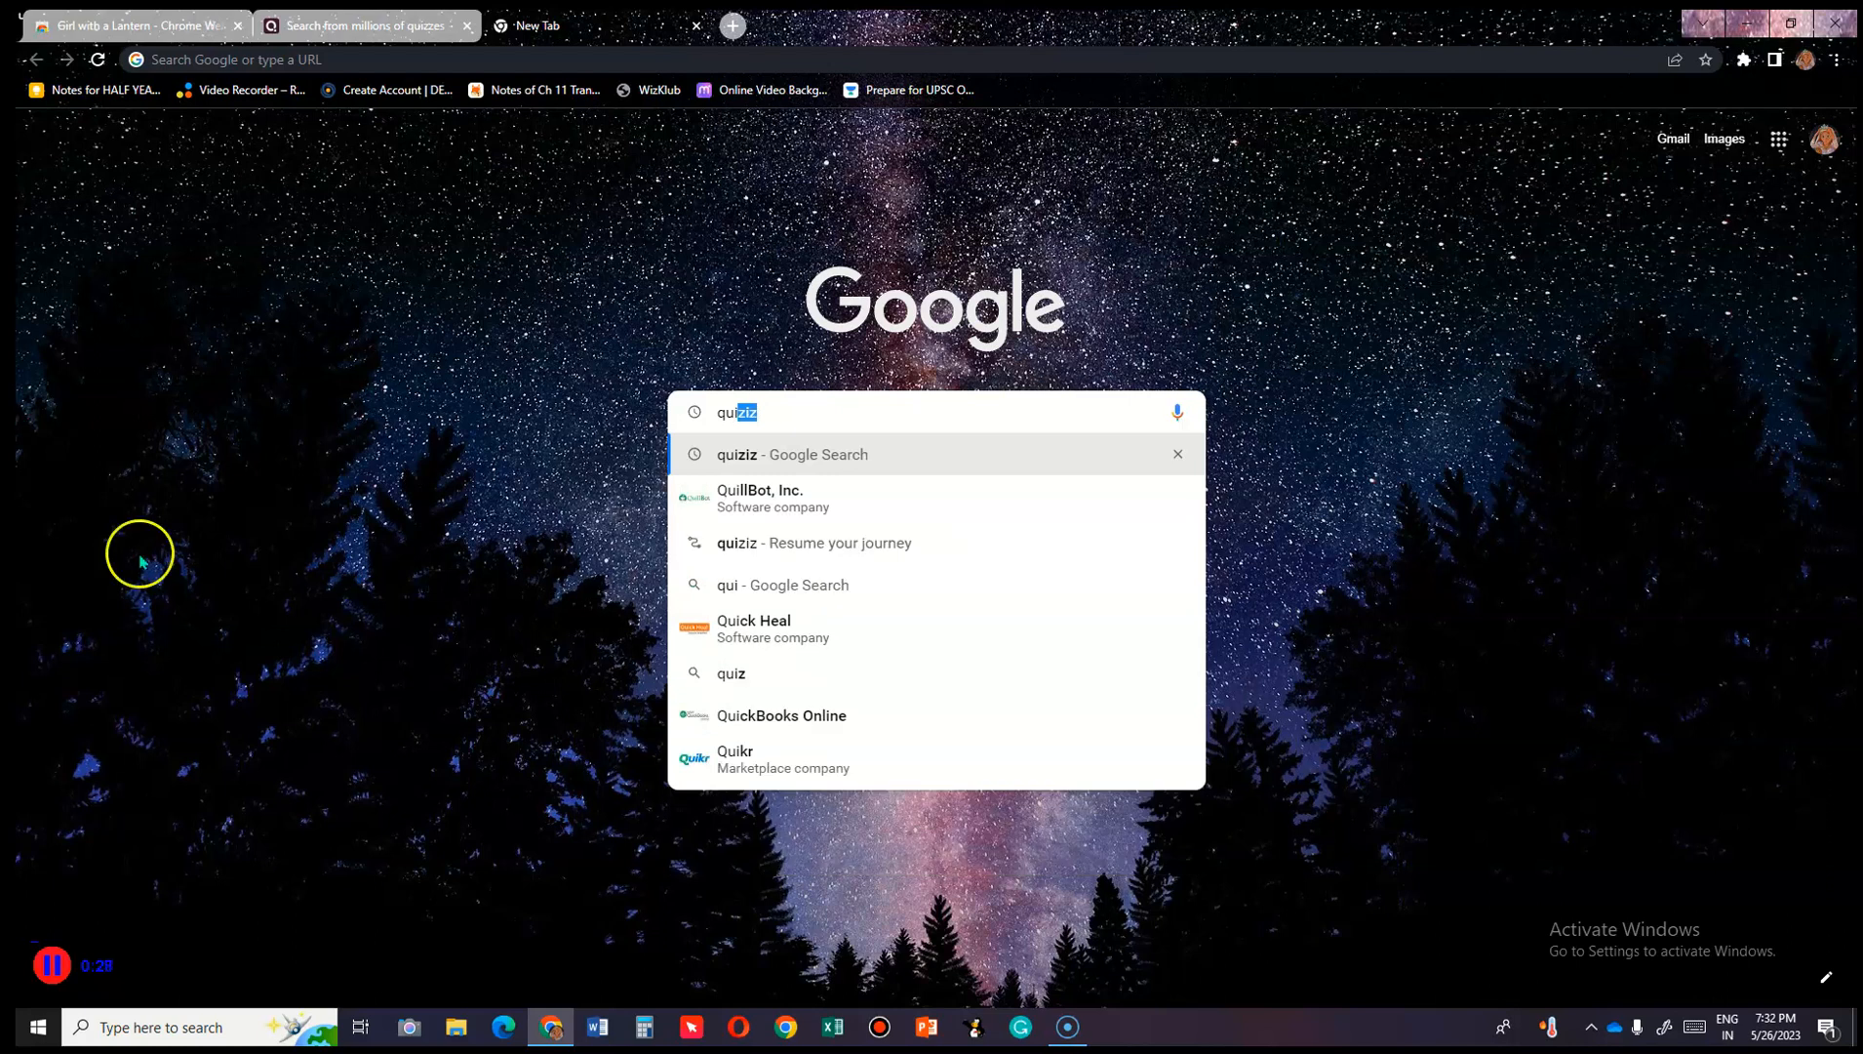
pyautogui.write('zizz')
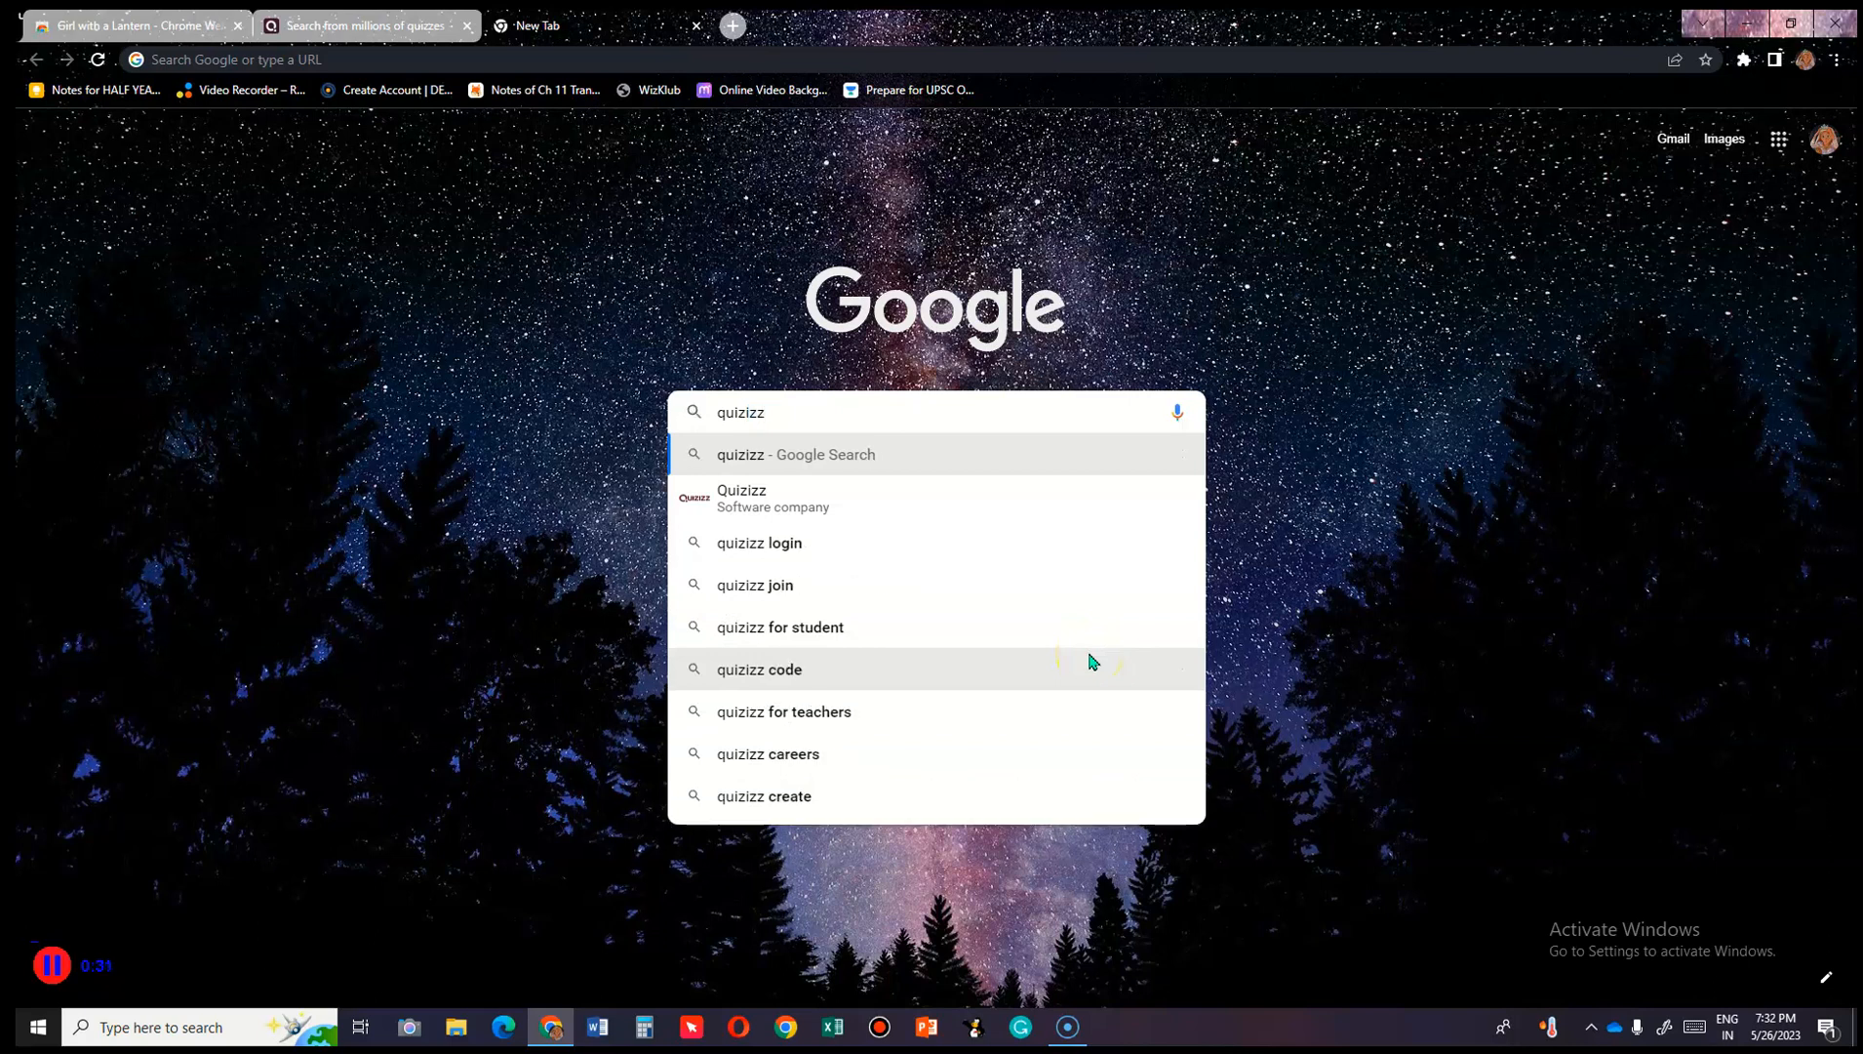
pyautogui.click(387, 404)
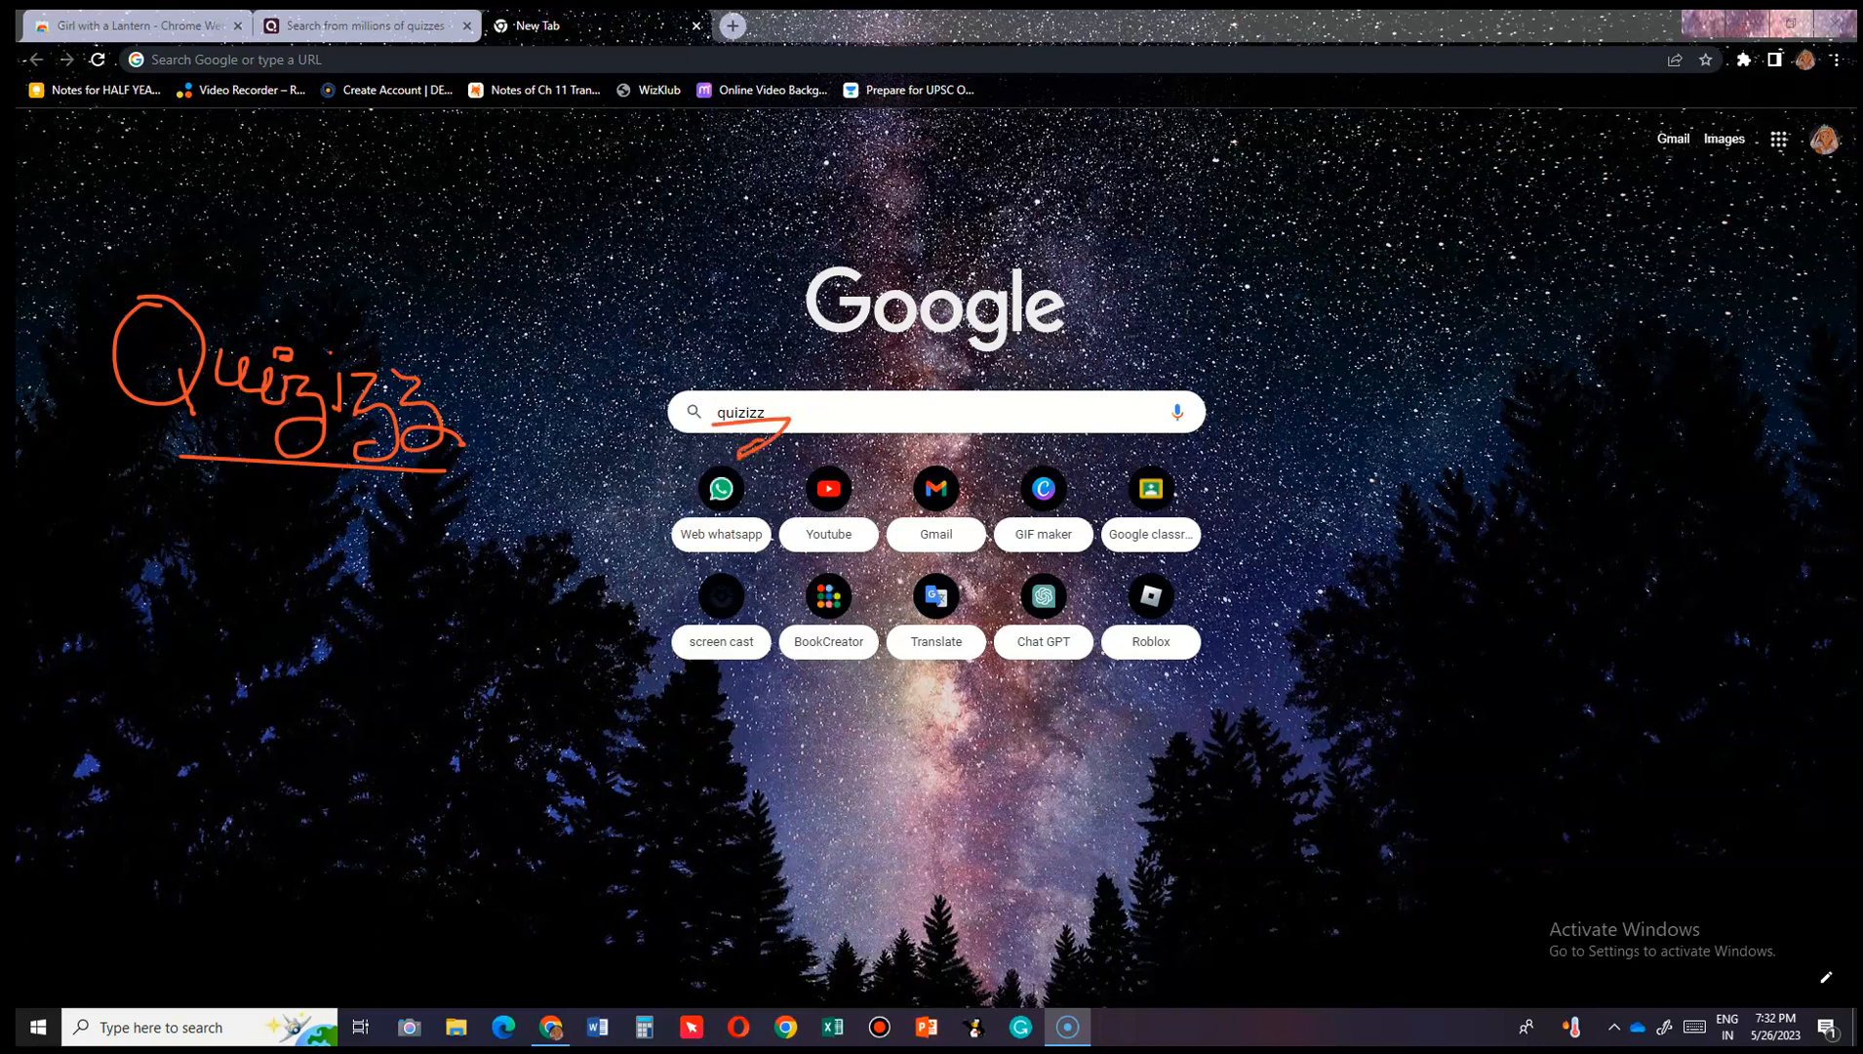
pyautogui.click(777, 413)
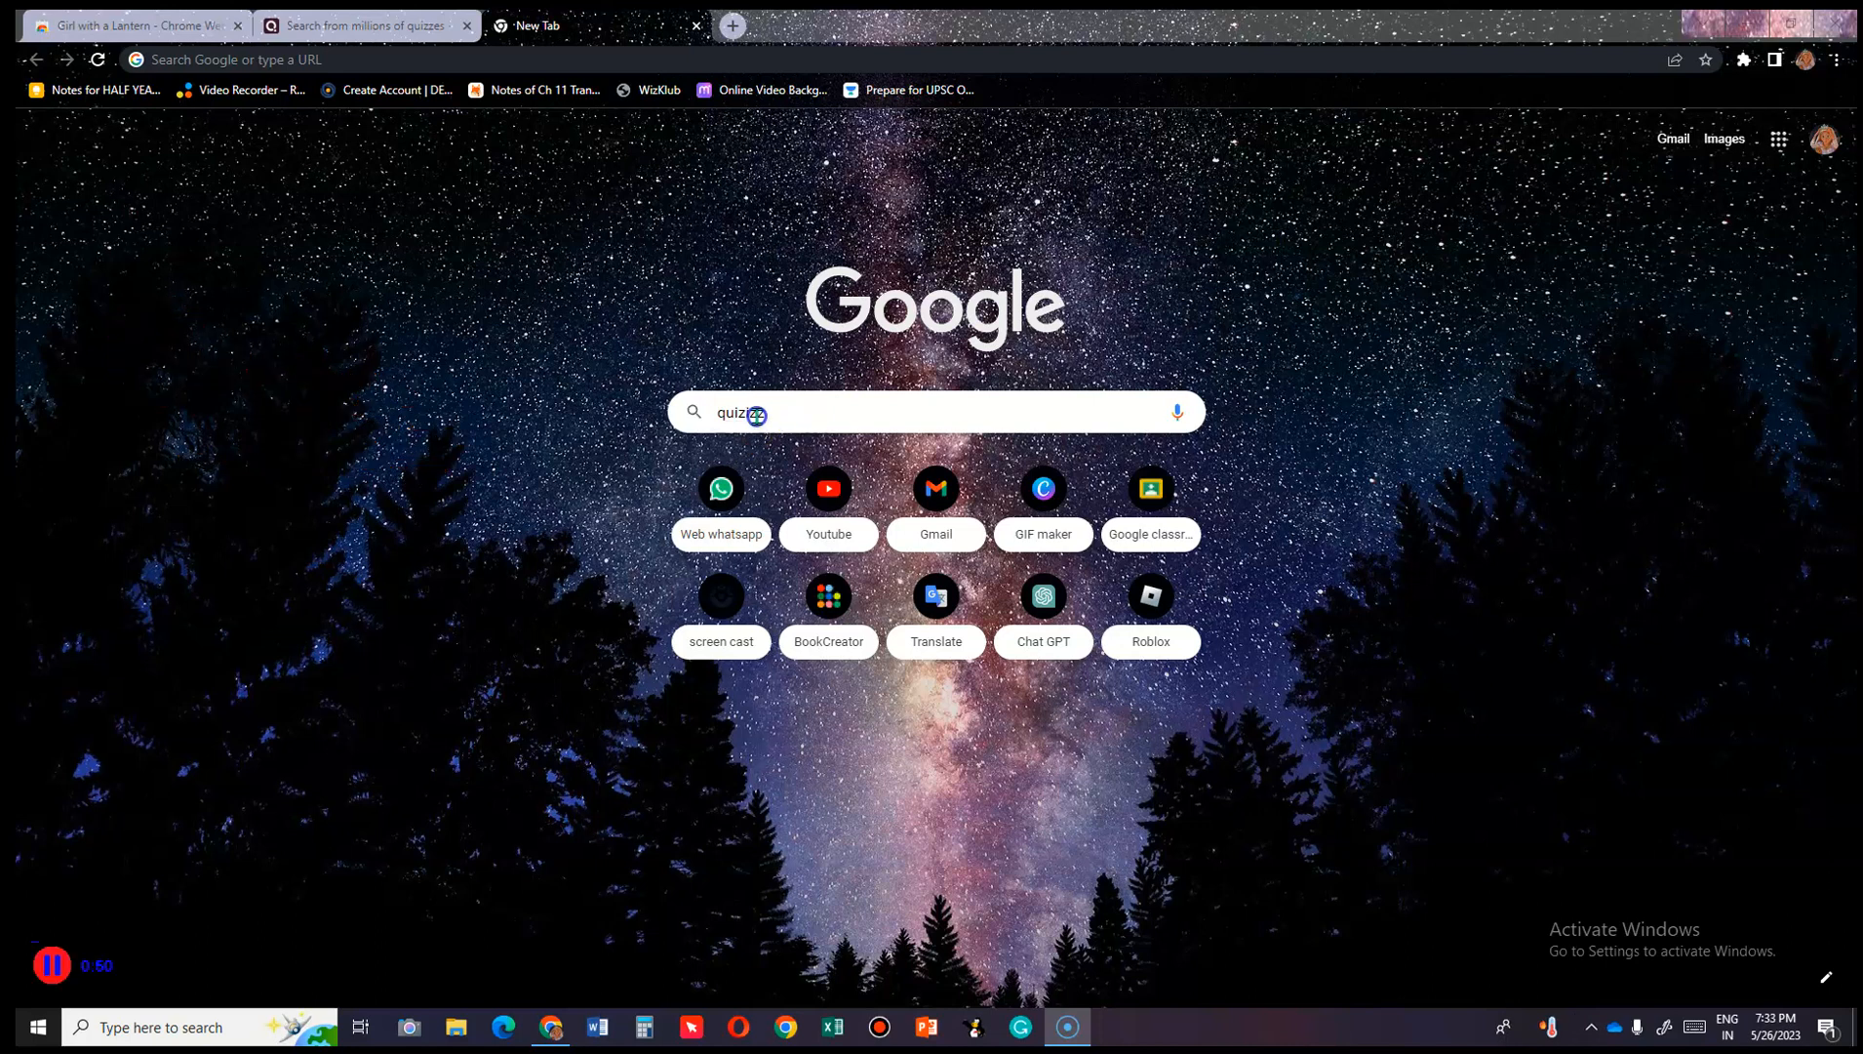
pyautogui.press('Return')
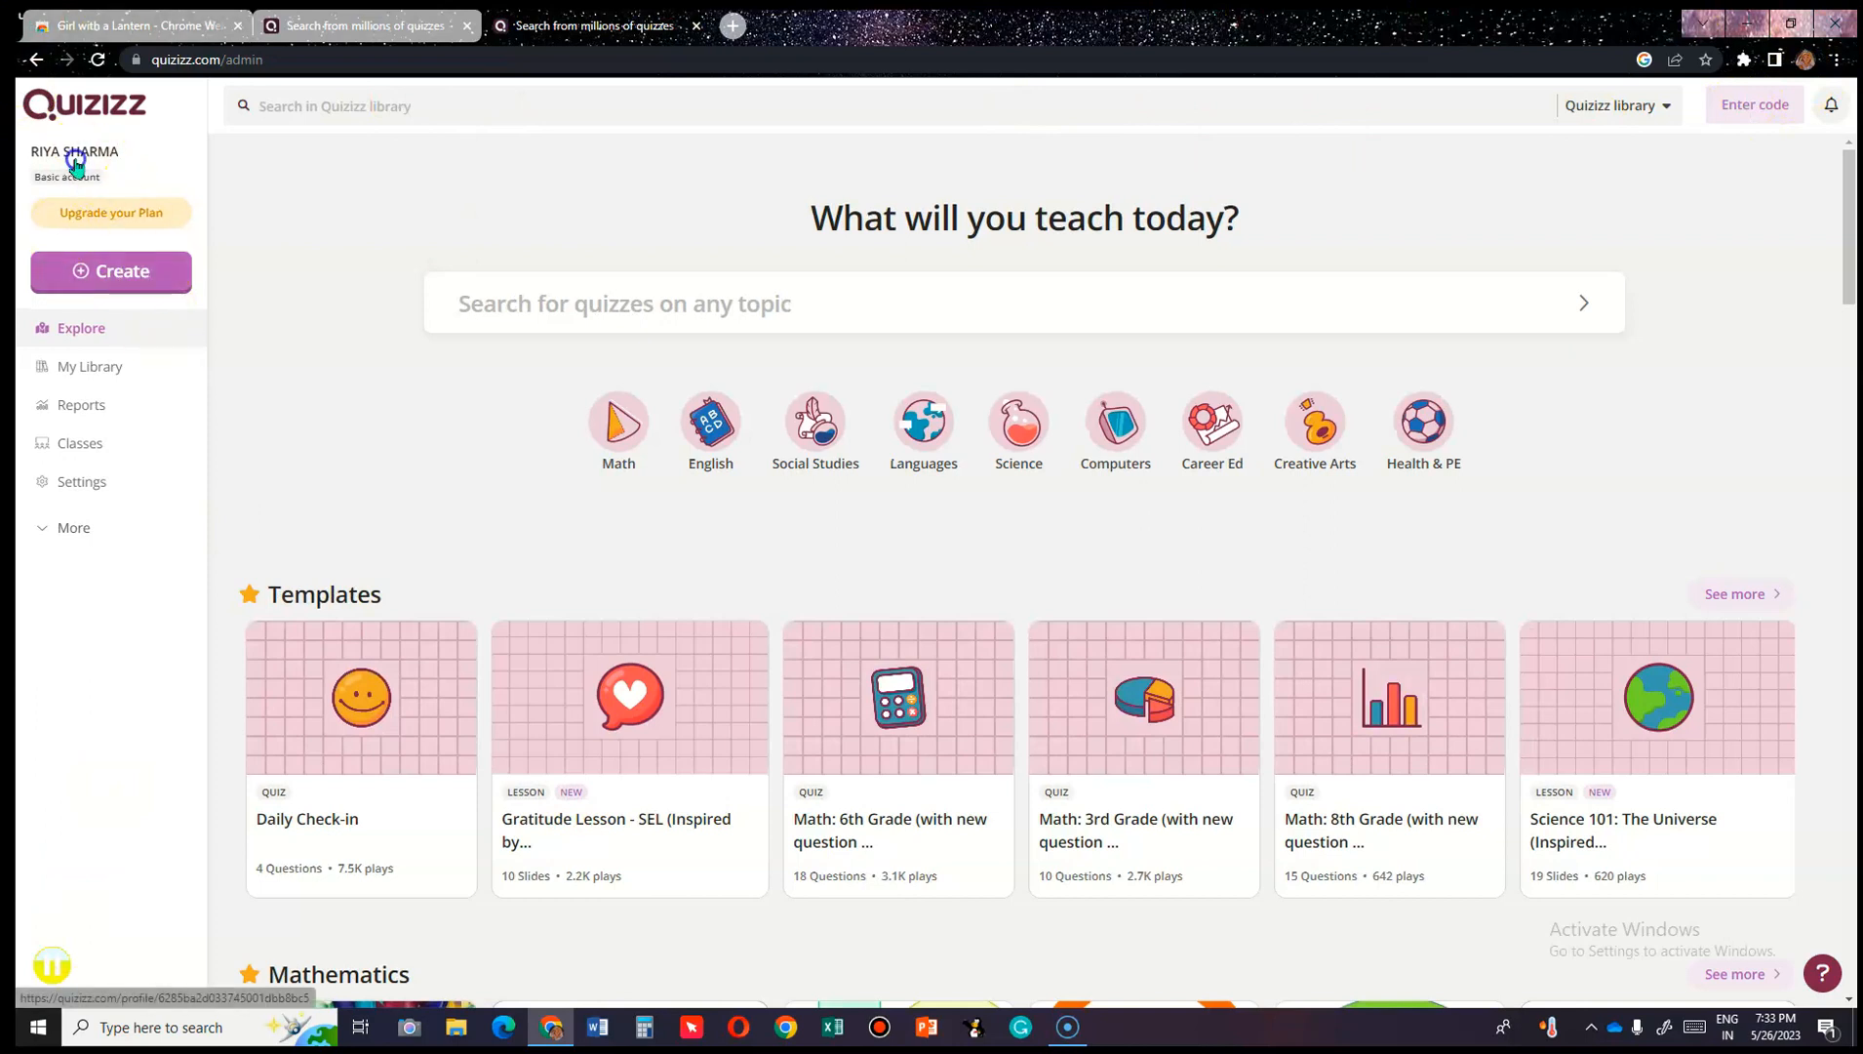
# Open the account's profile page and view the questions of the "english quiz" in its library.
pyautogui.click(76, 166)
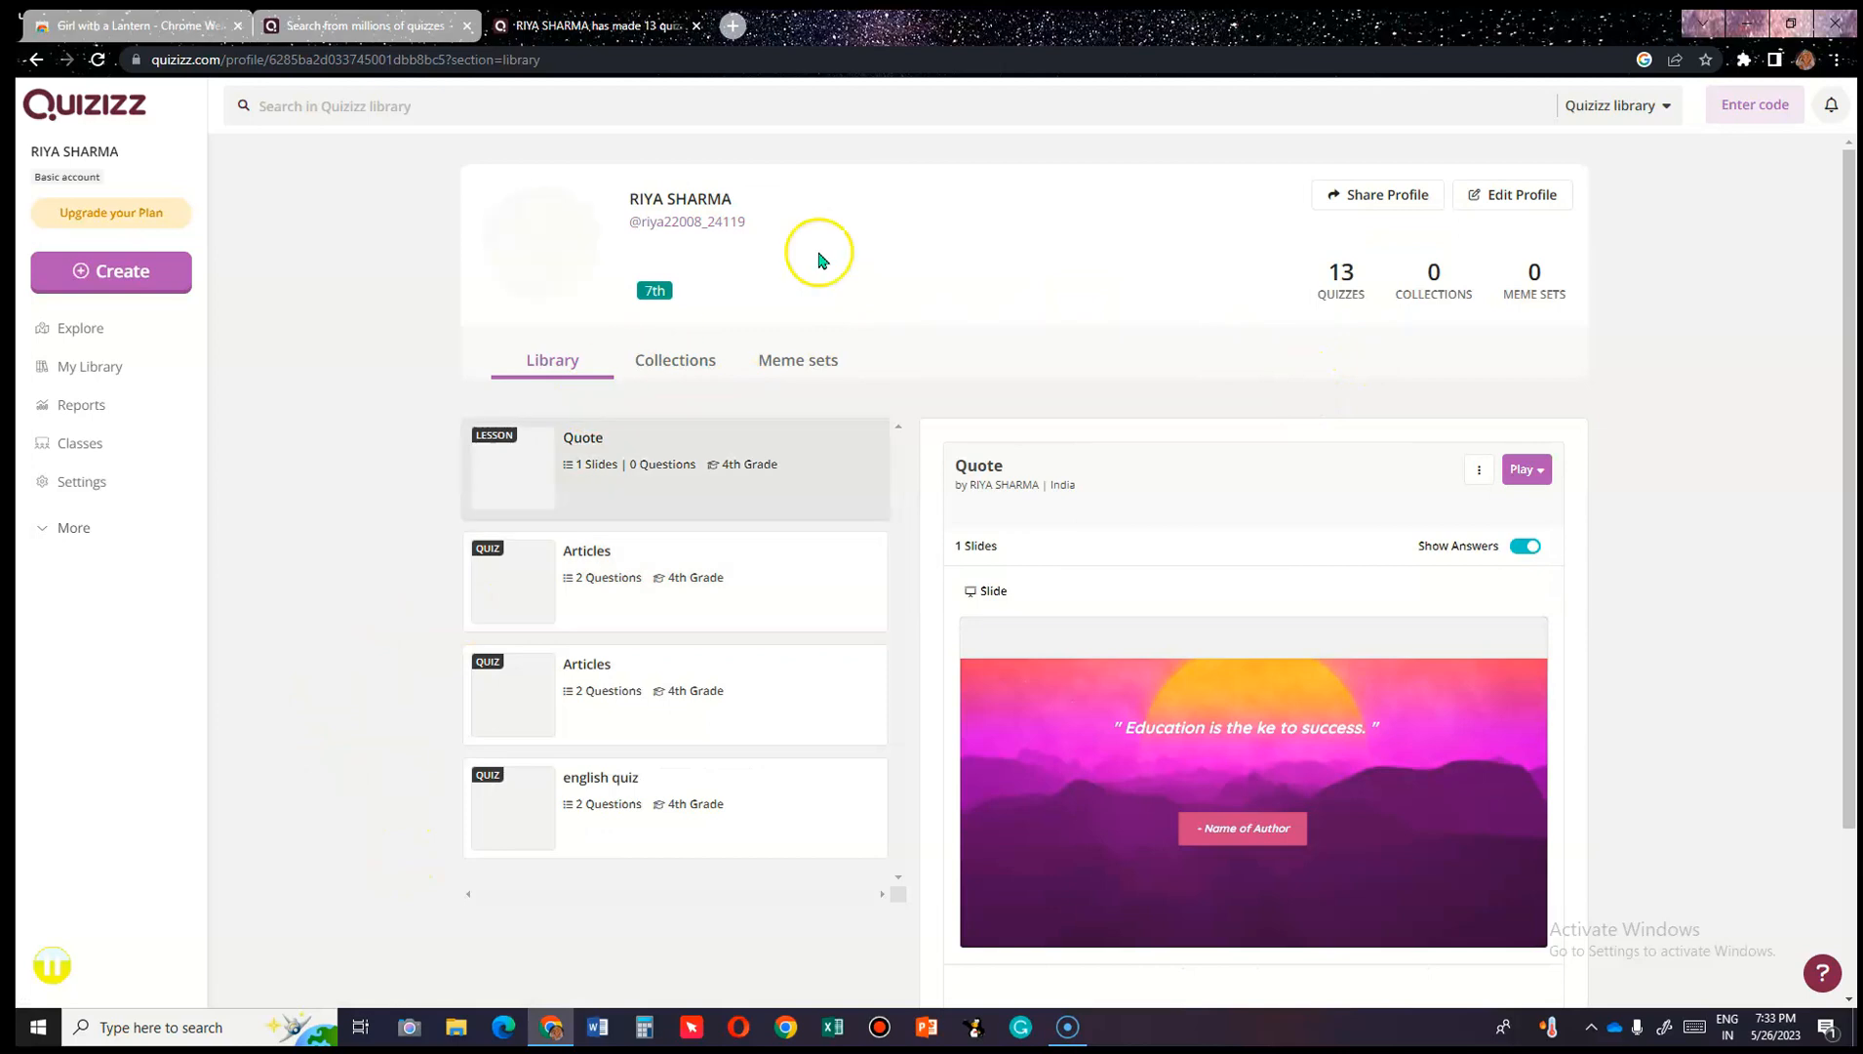
pyautogui.scroll(-3, 429, 708)
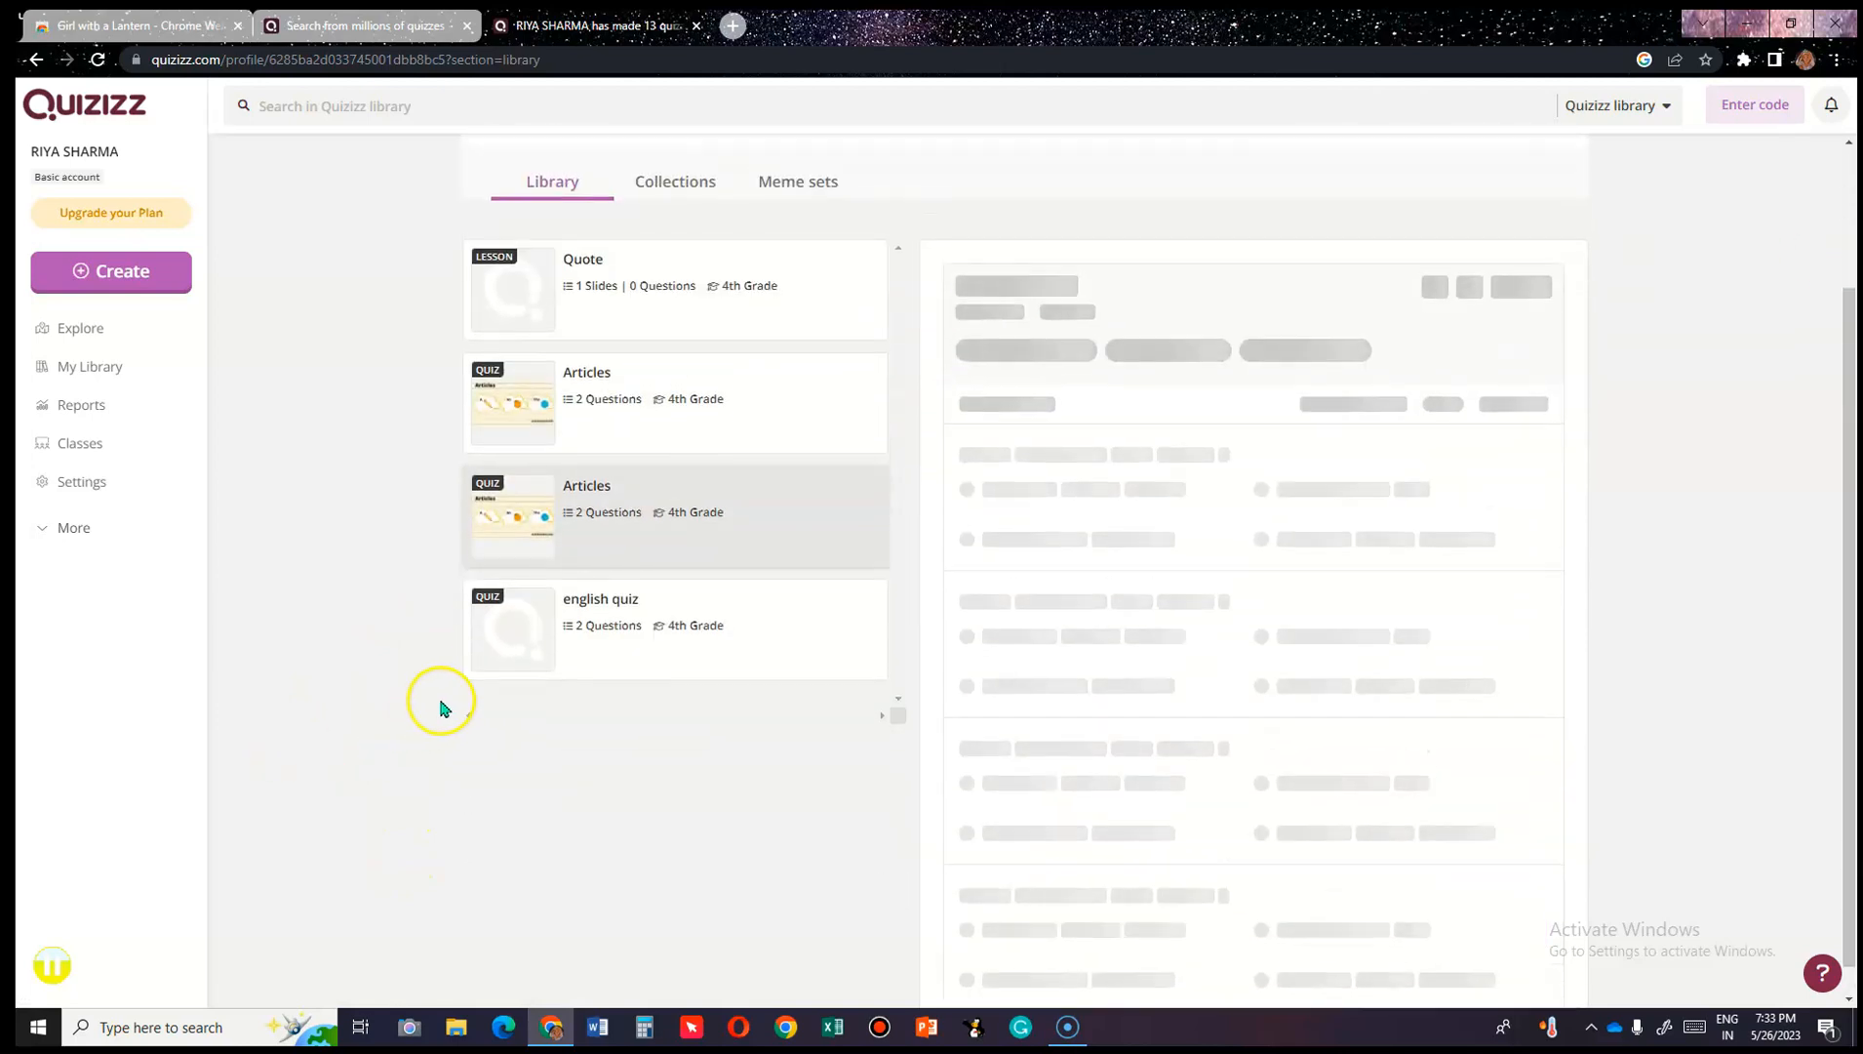
pyautogui.scroll(3, 444, 709)
pyautogui.scroll(-3, 448, 710)
pyautogui.click(586, 605)
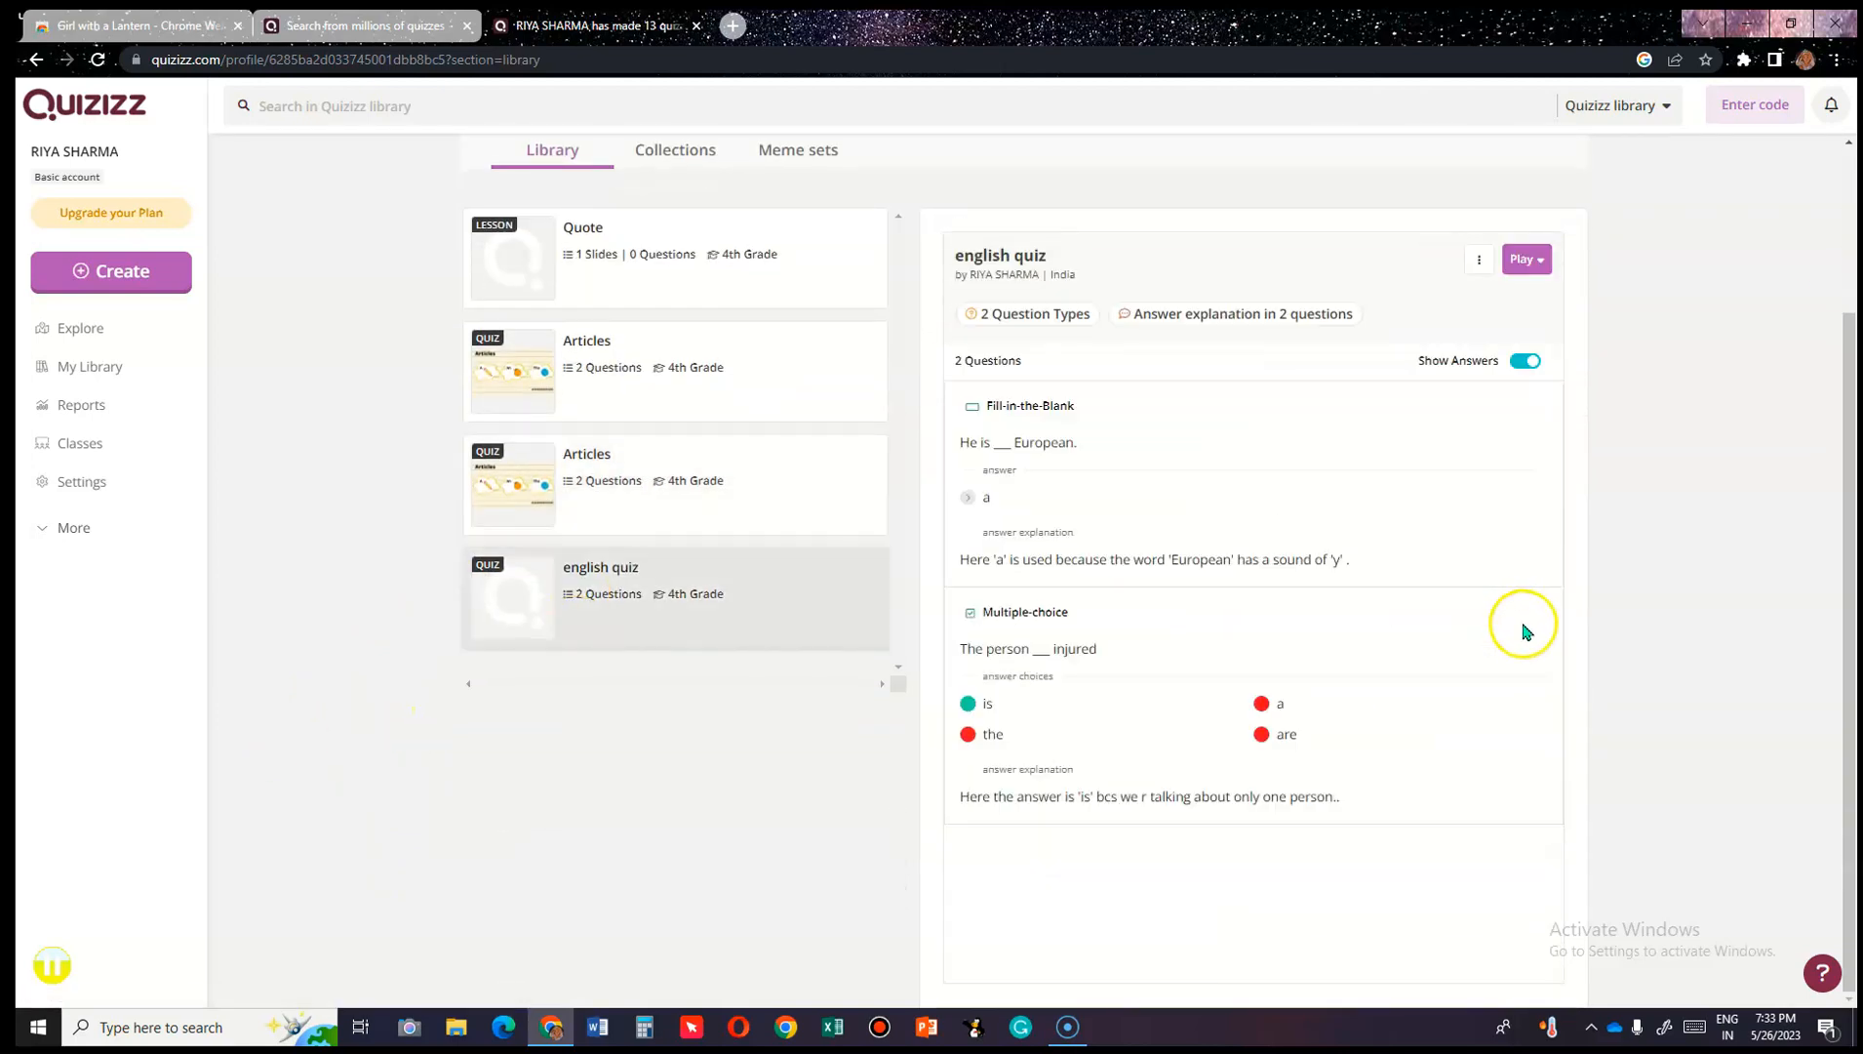
pyautogui.scroll(3, 1533, 632)
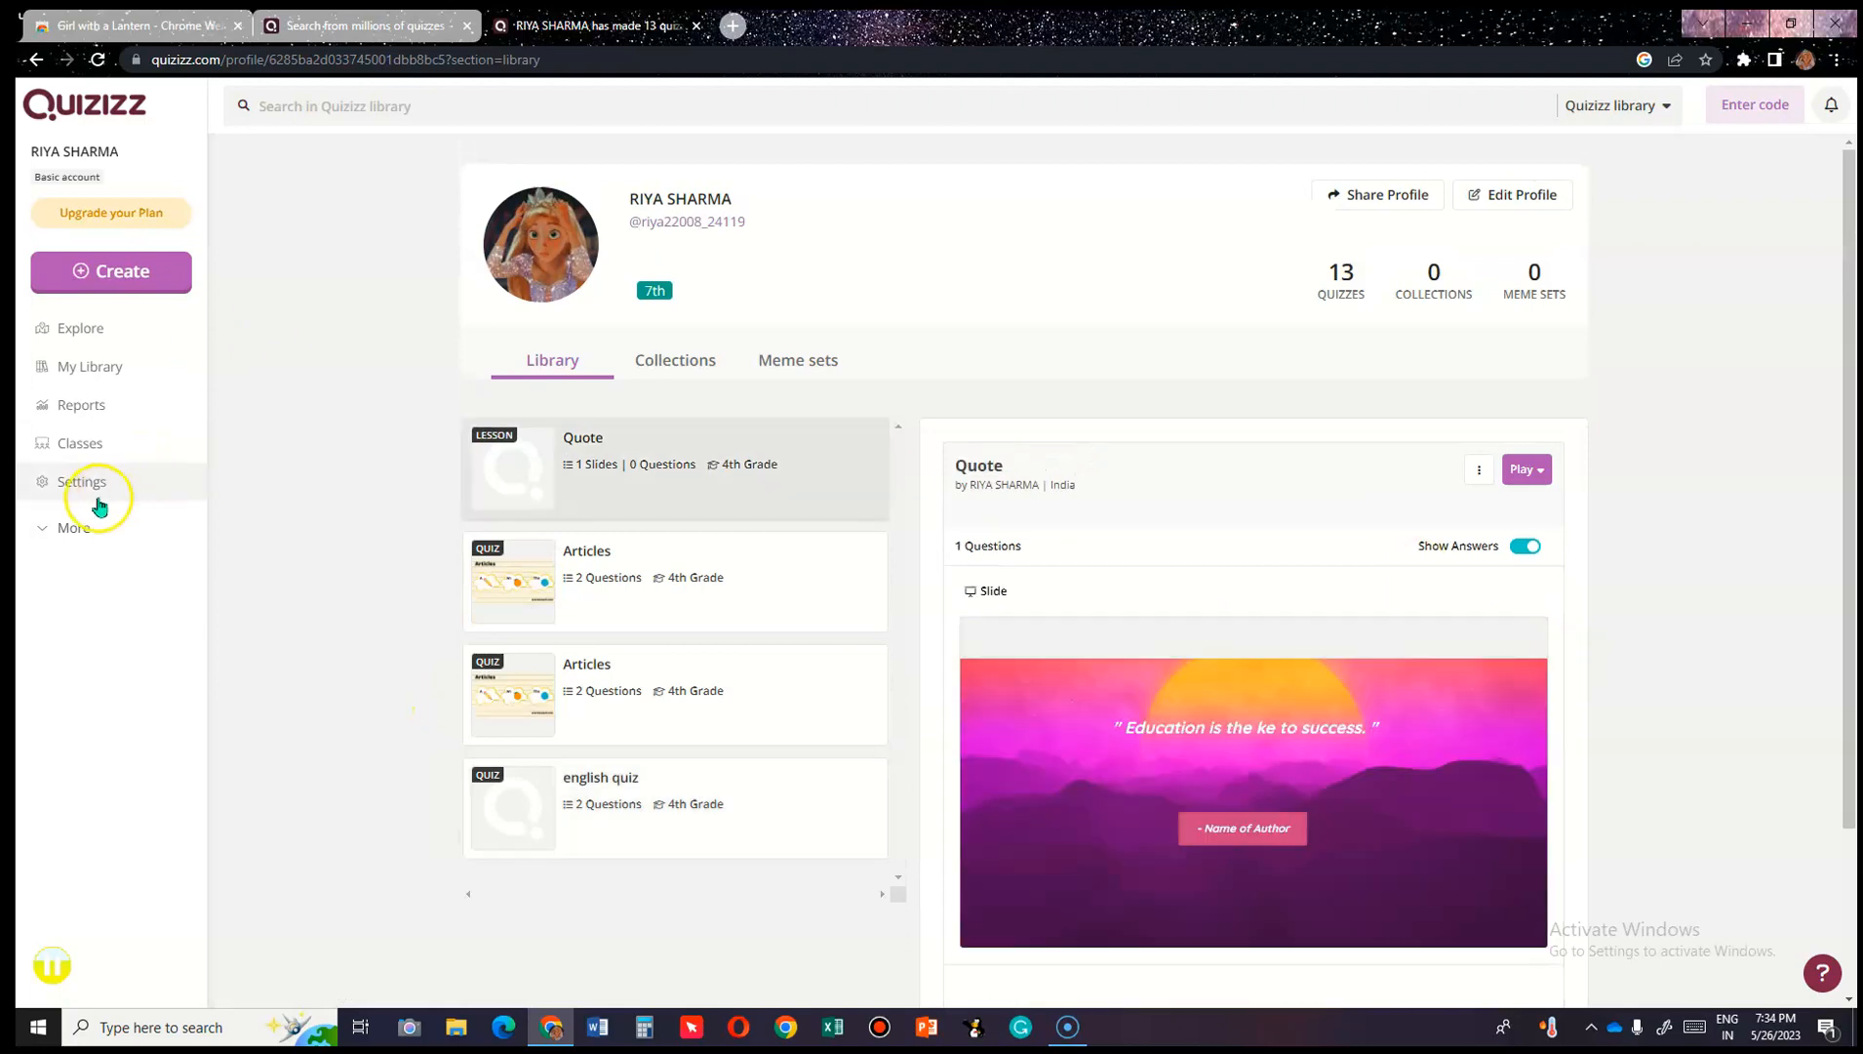
# Log out of Quizizz and sign back in from the sign-up page with the first listed Google account.
pyautogui.click(98, 510)
pyautogui.click(101, 638)
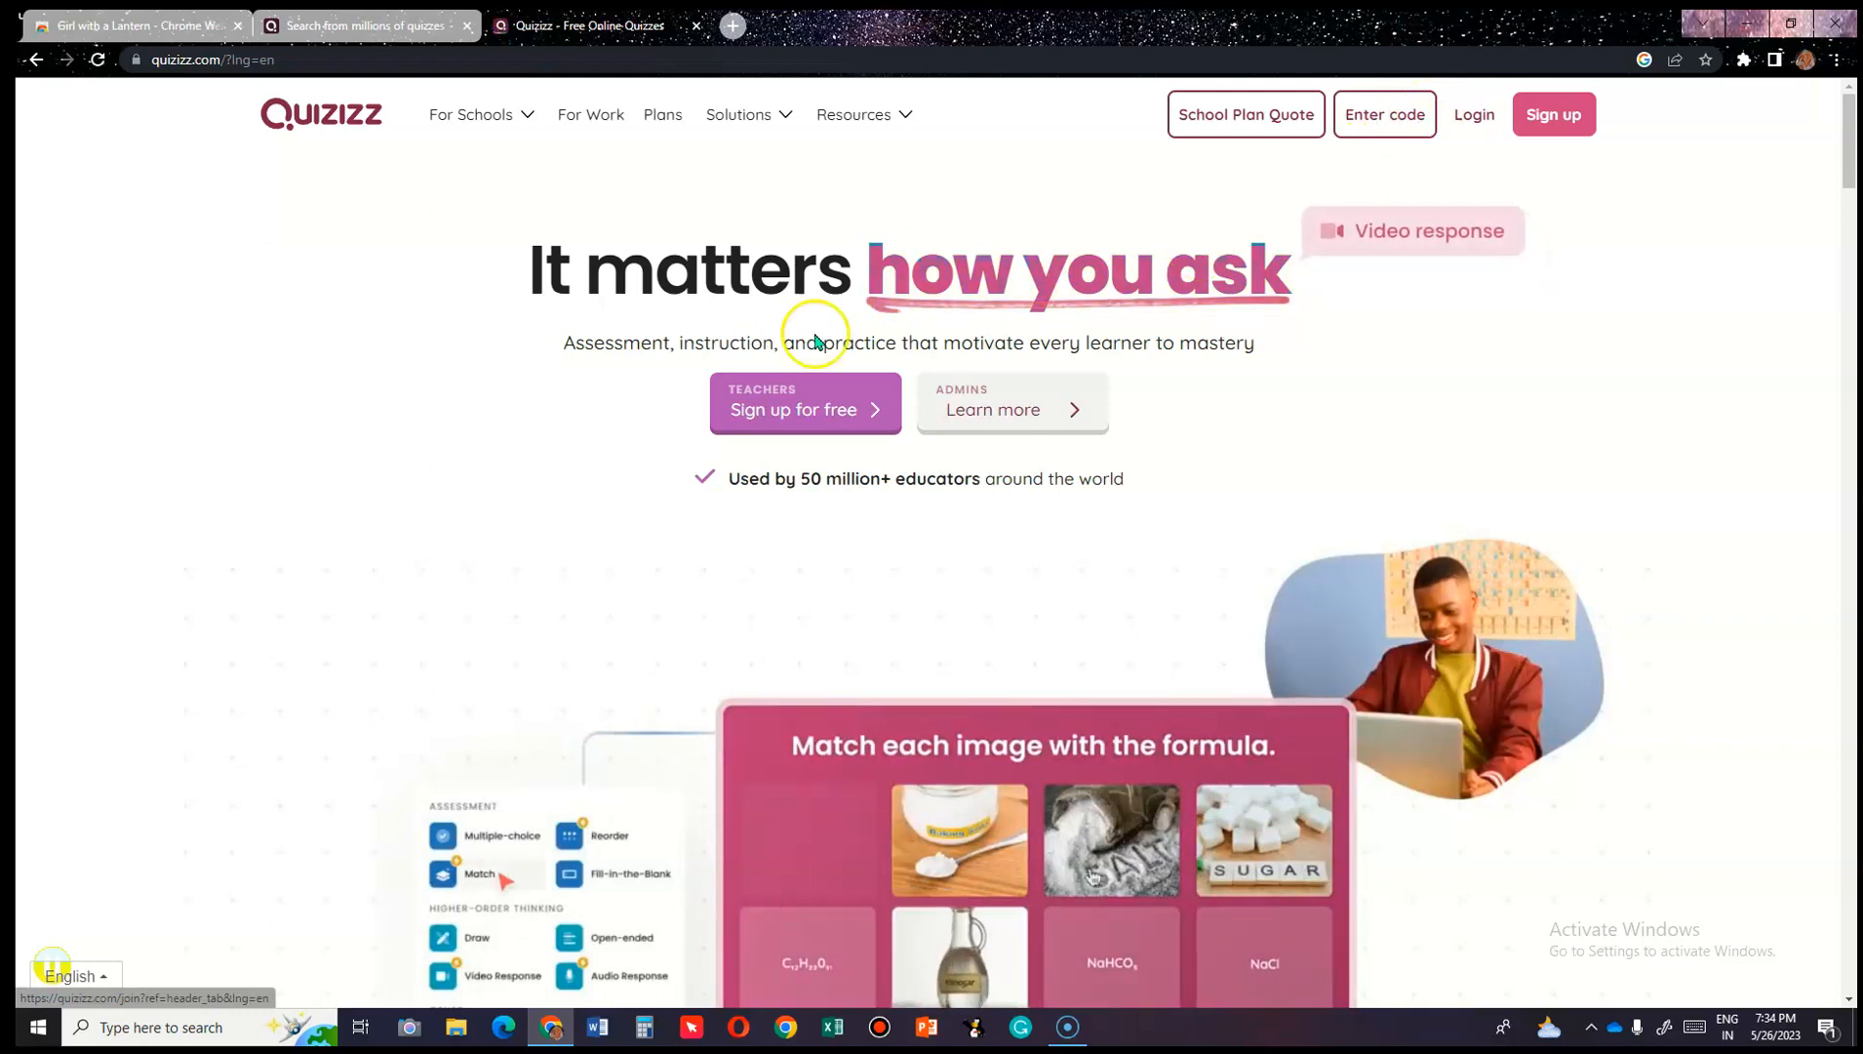
pyautogui.click(1574, 135)
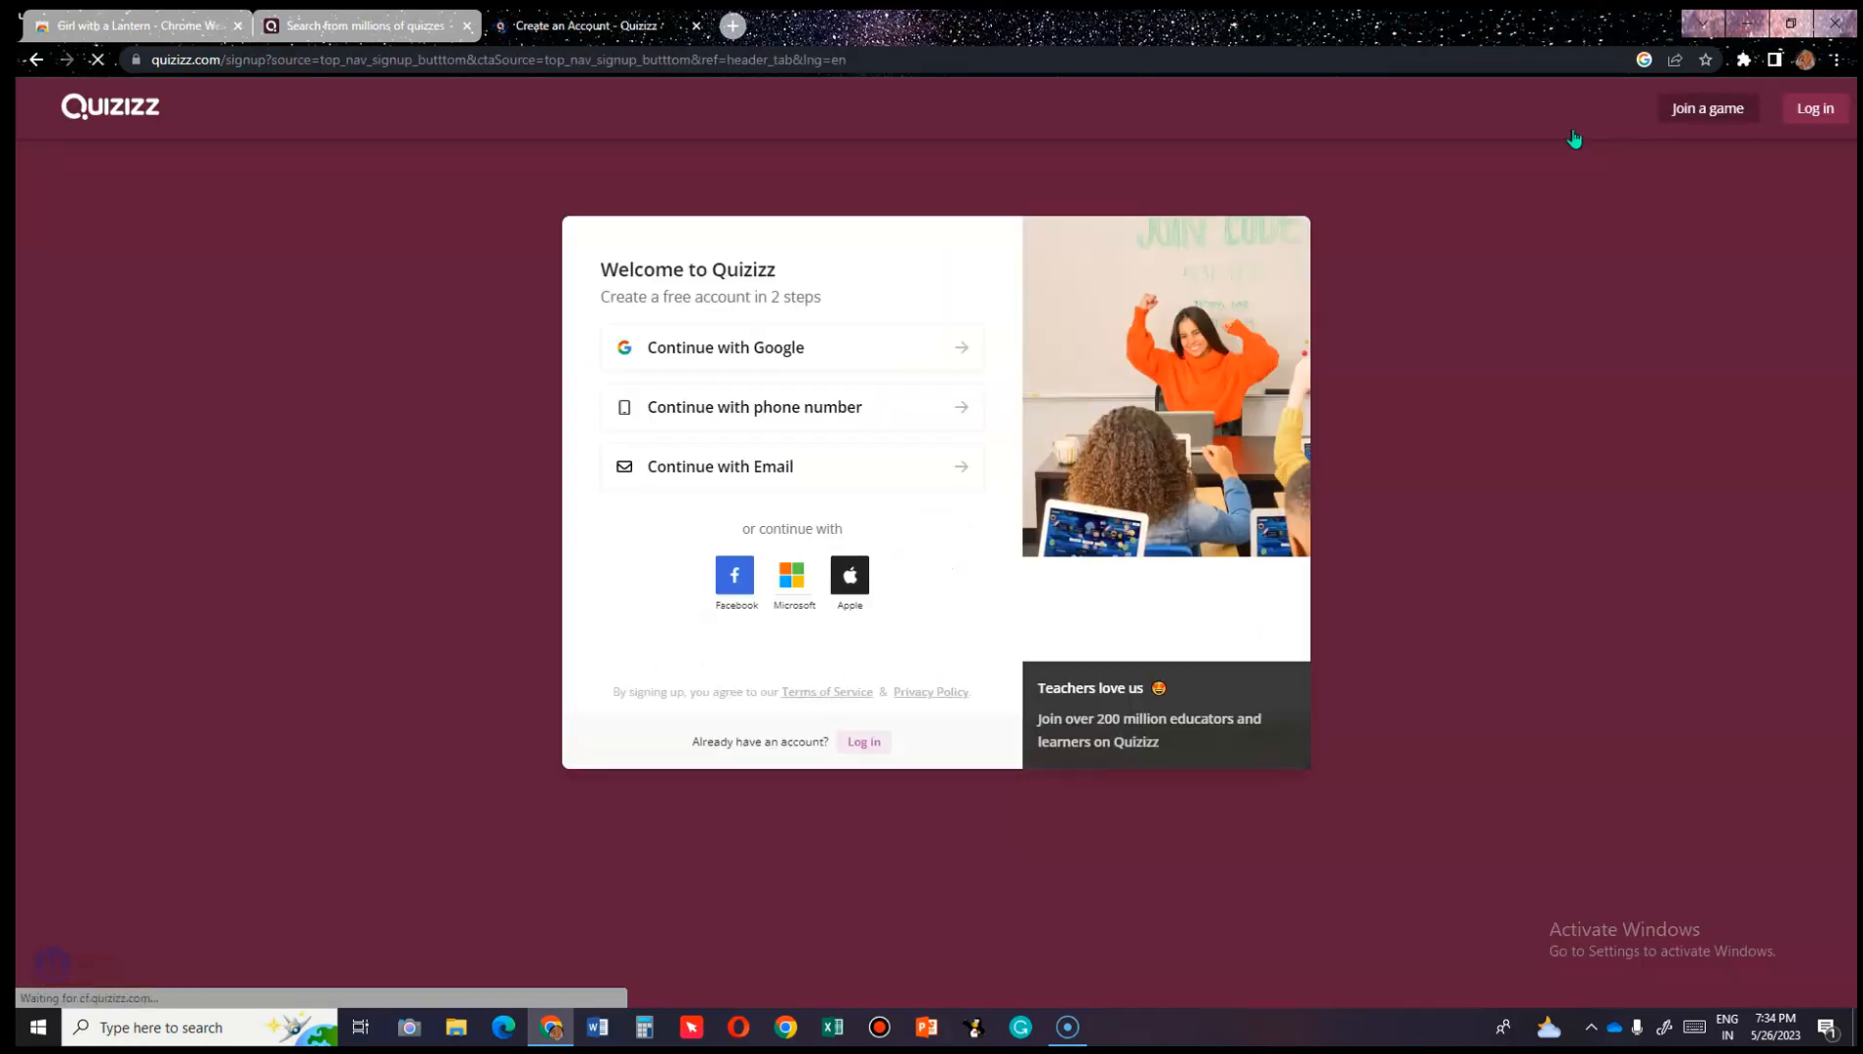
pyautogui.click(832, 344)
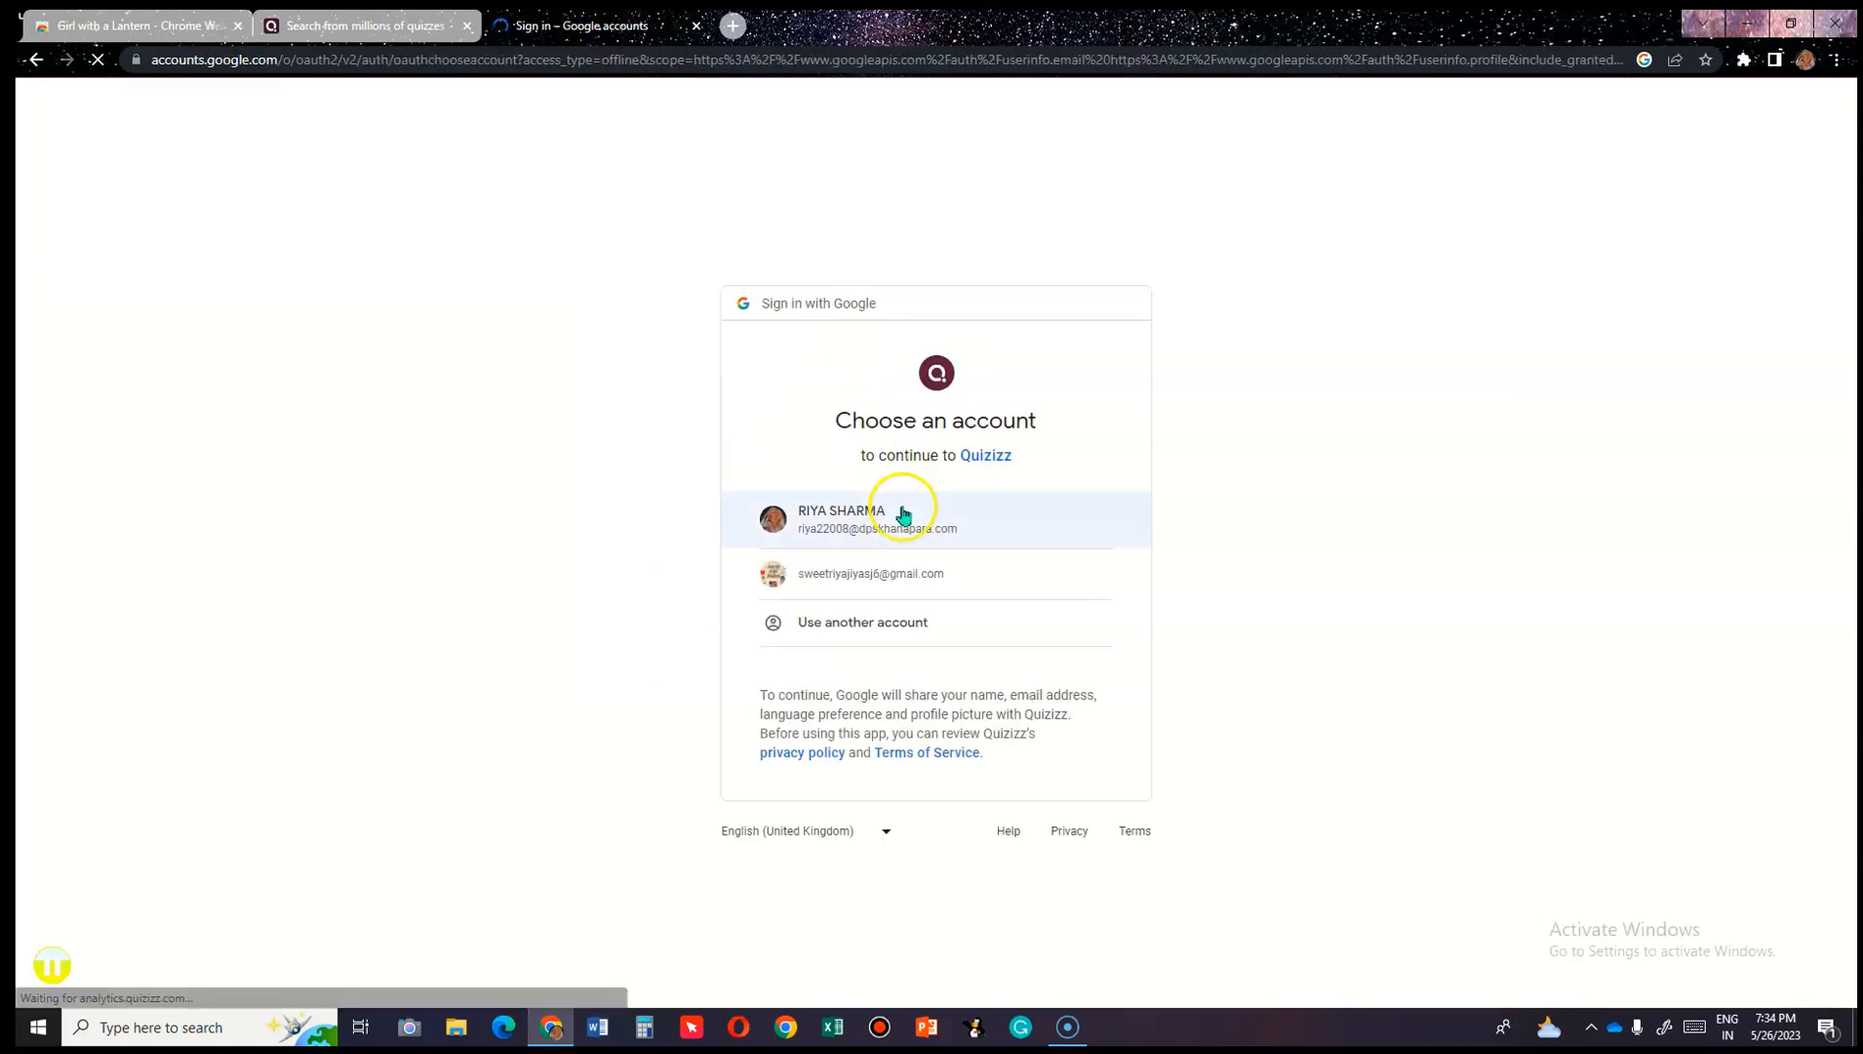
pyautogui.click(901, 511)
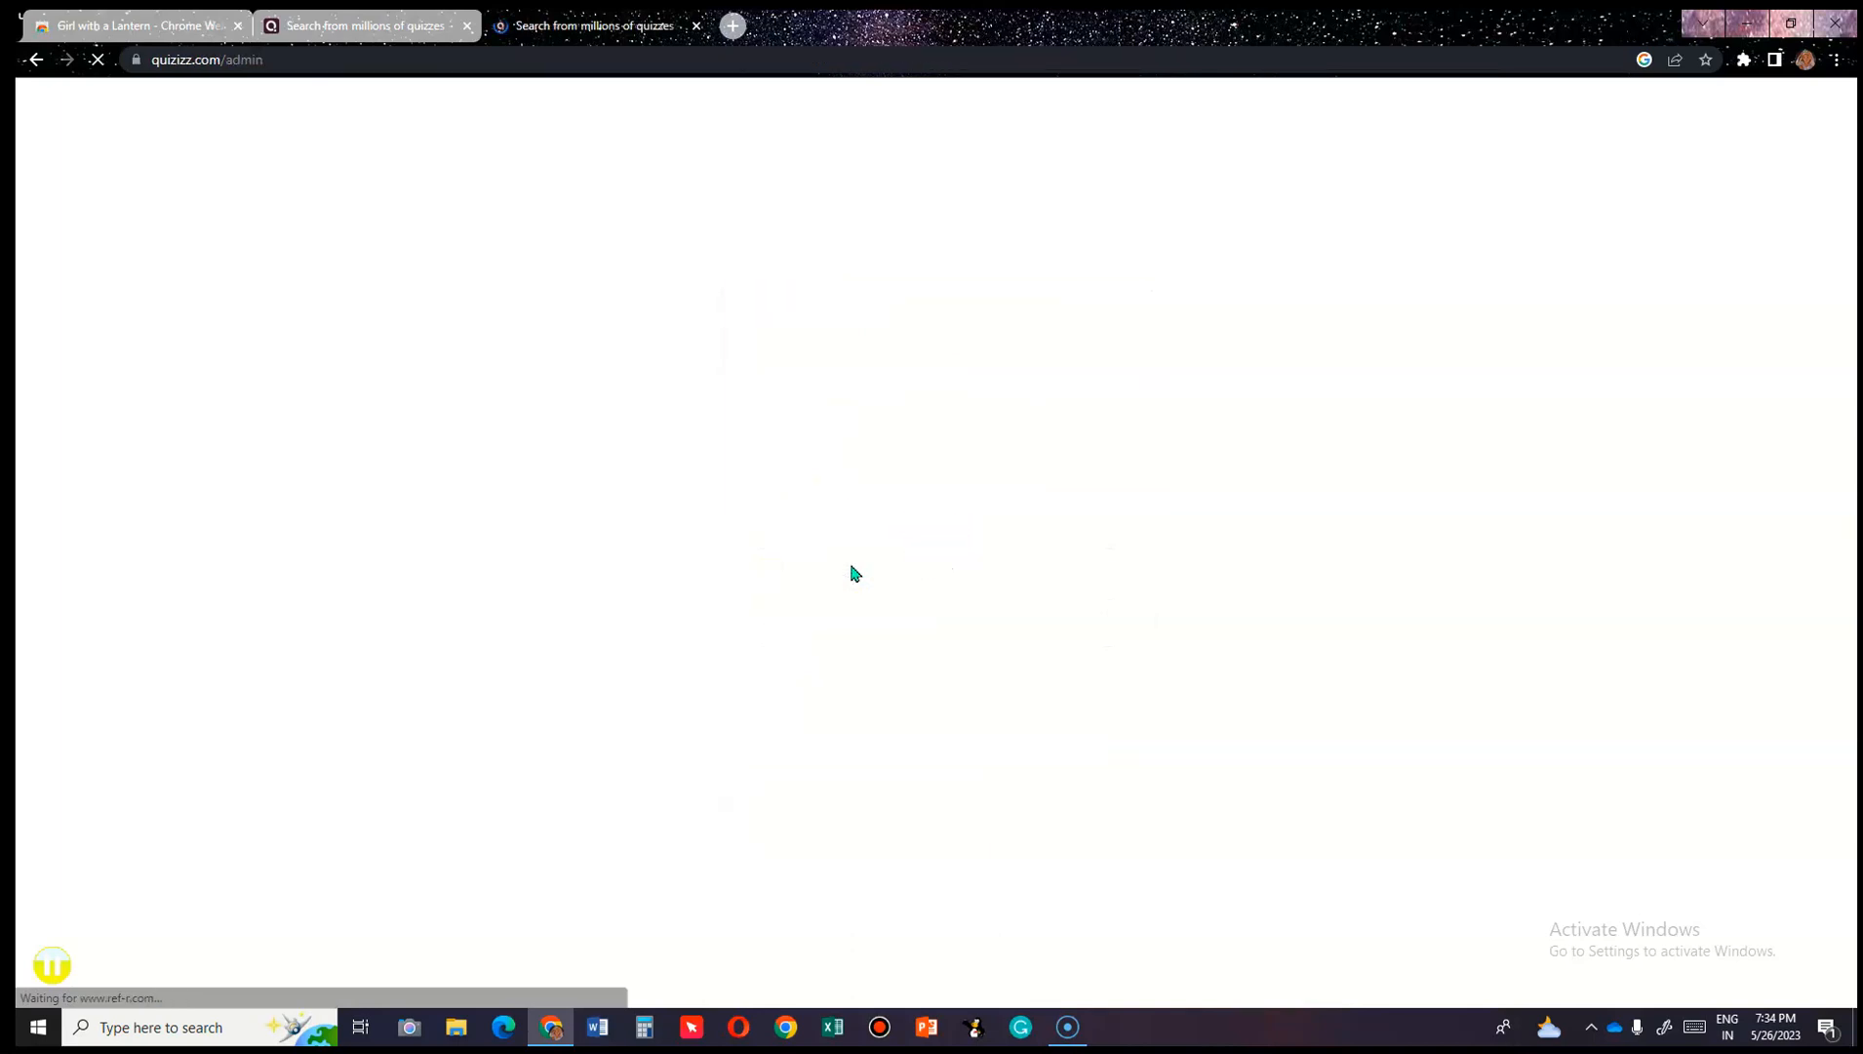
# Look over the home page and the popular topics suggested by the quiz search.
pyautogui.scroll(-3, 855, 574)
pyautogui.scroll(3, 856, 573)
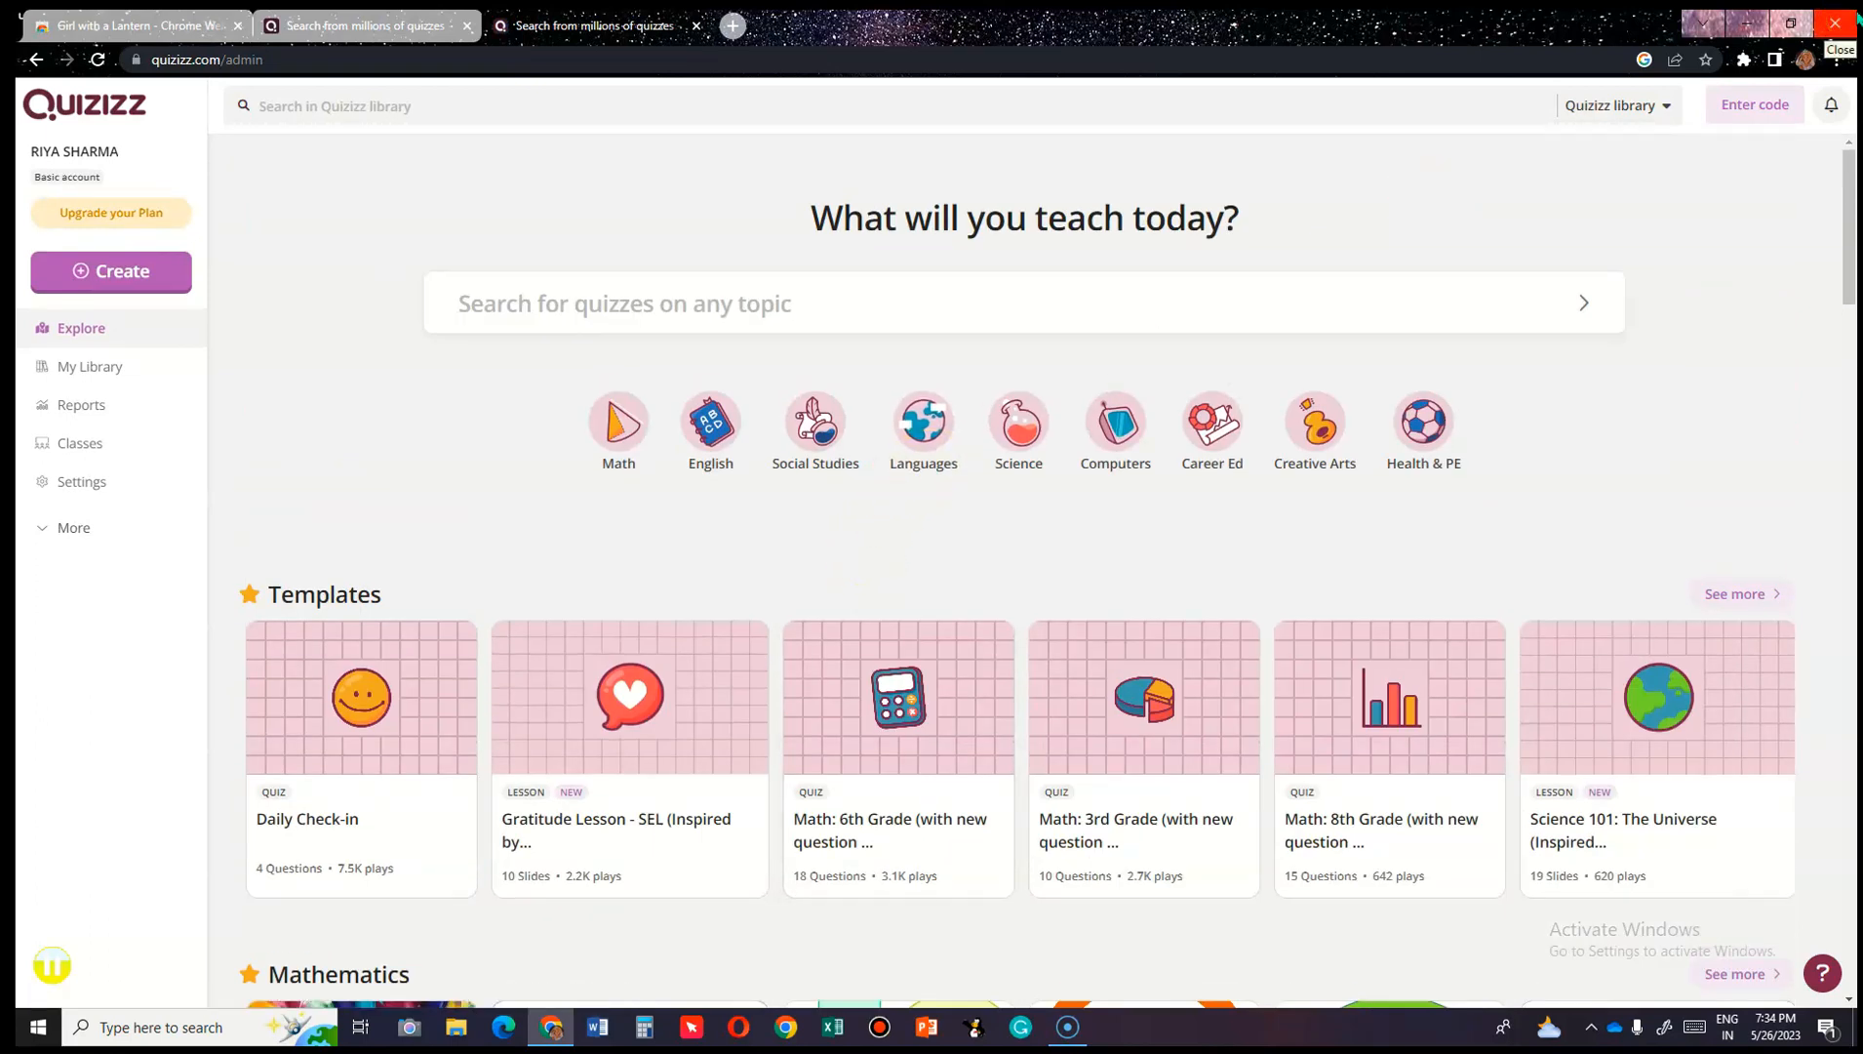
pyautogui.click(1450, 298)
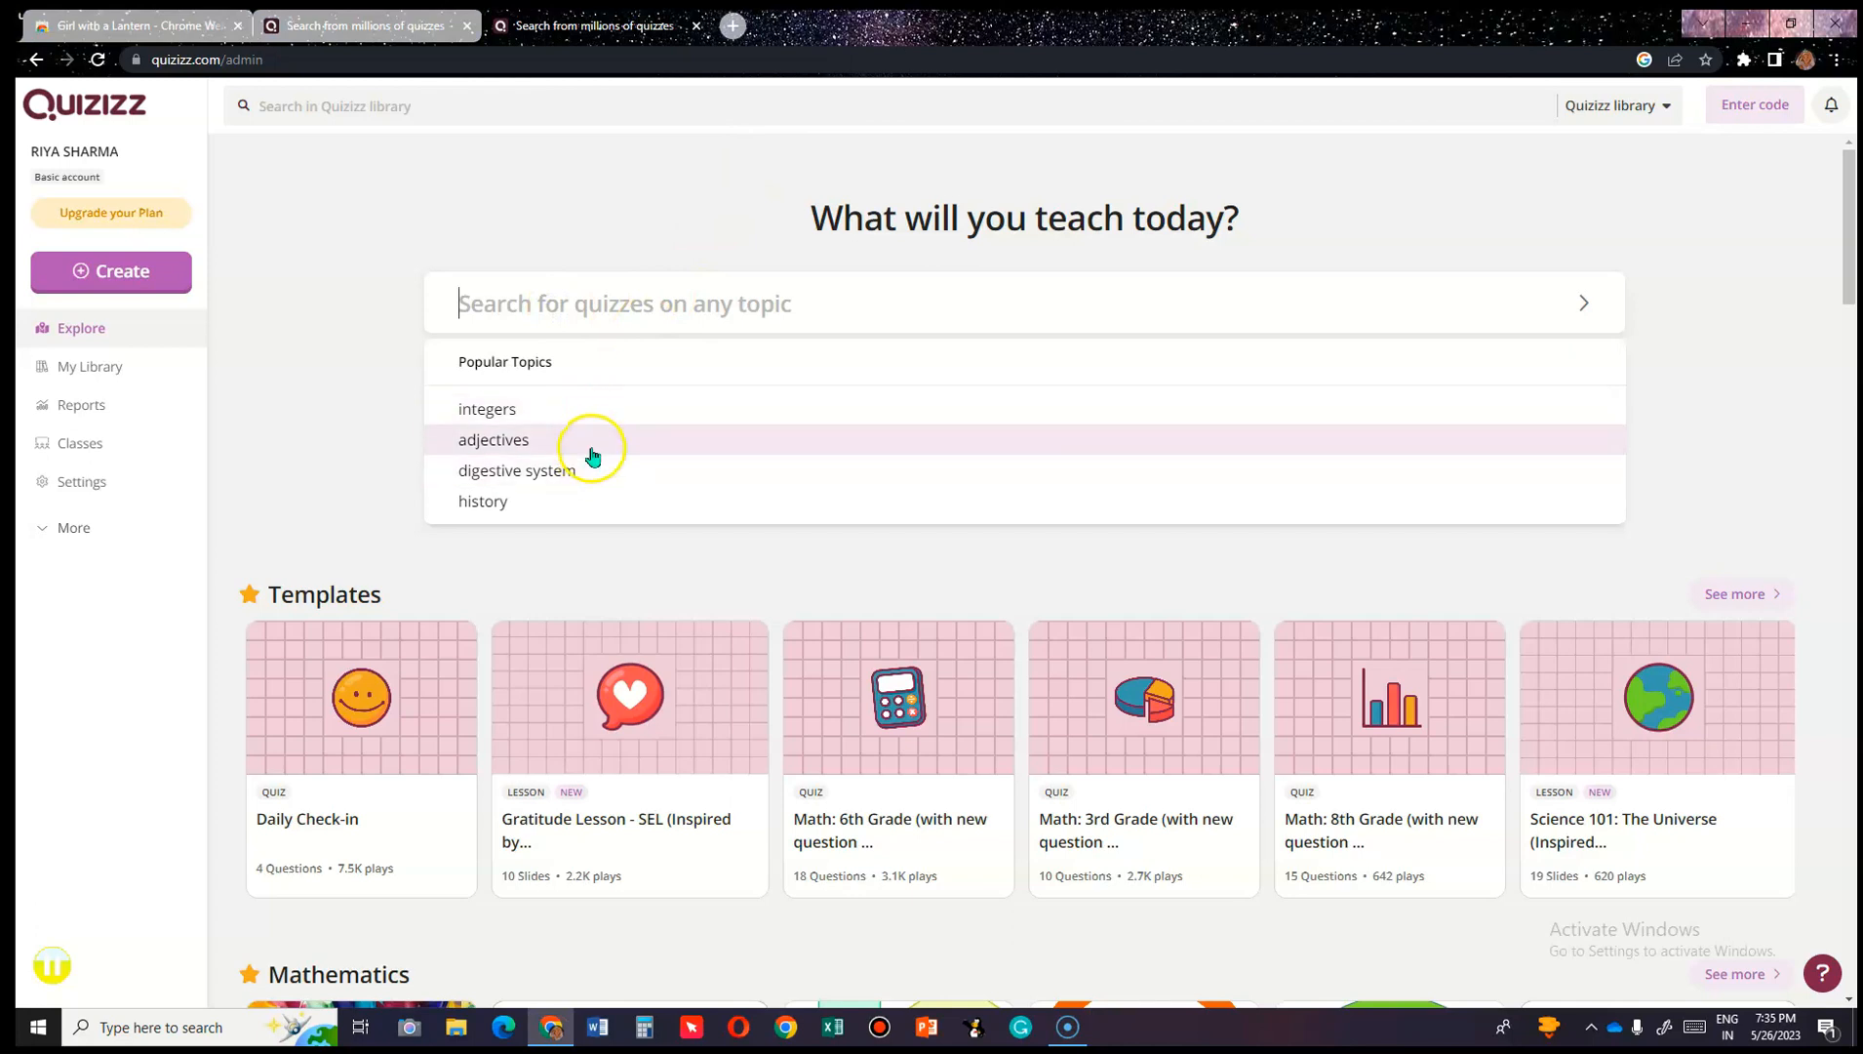
pyautogui.click(358, 449)
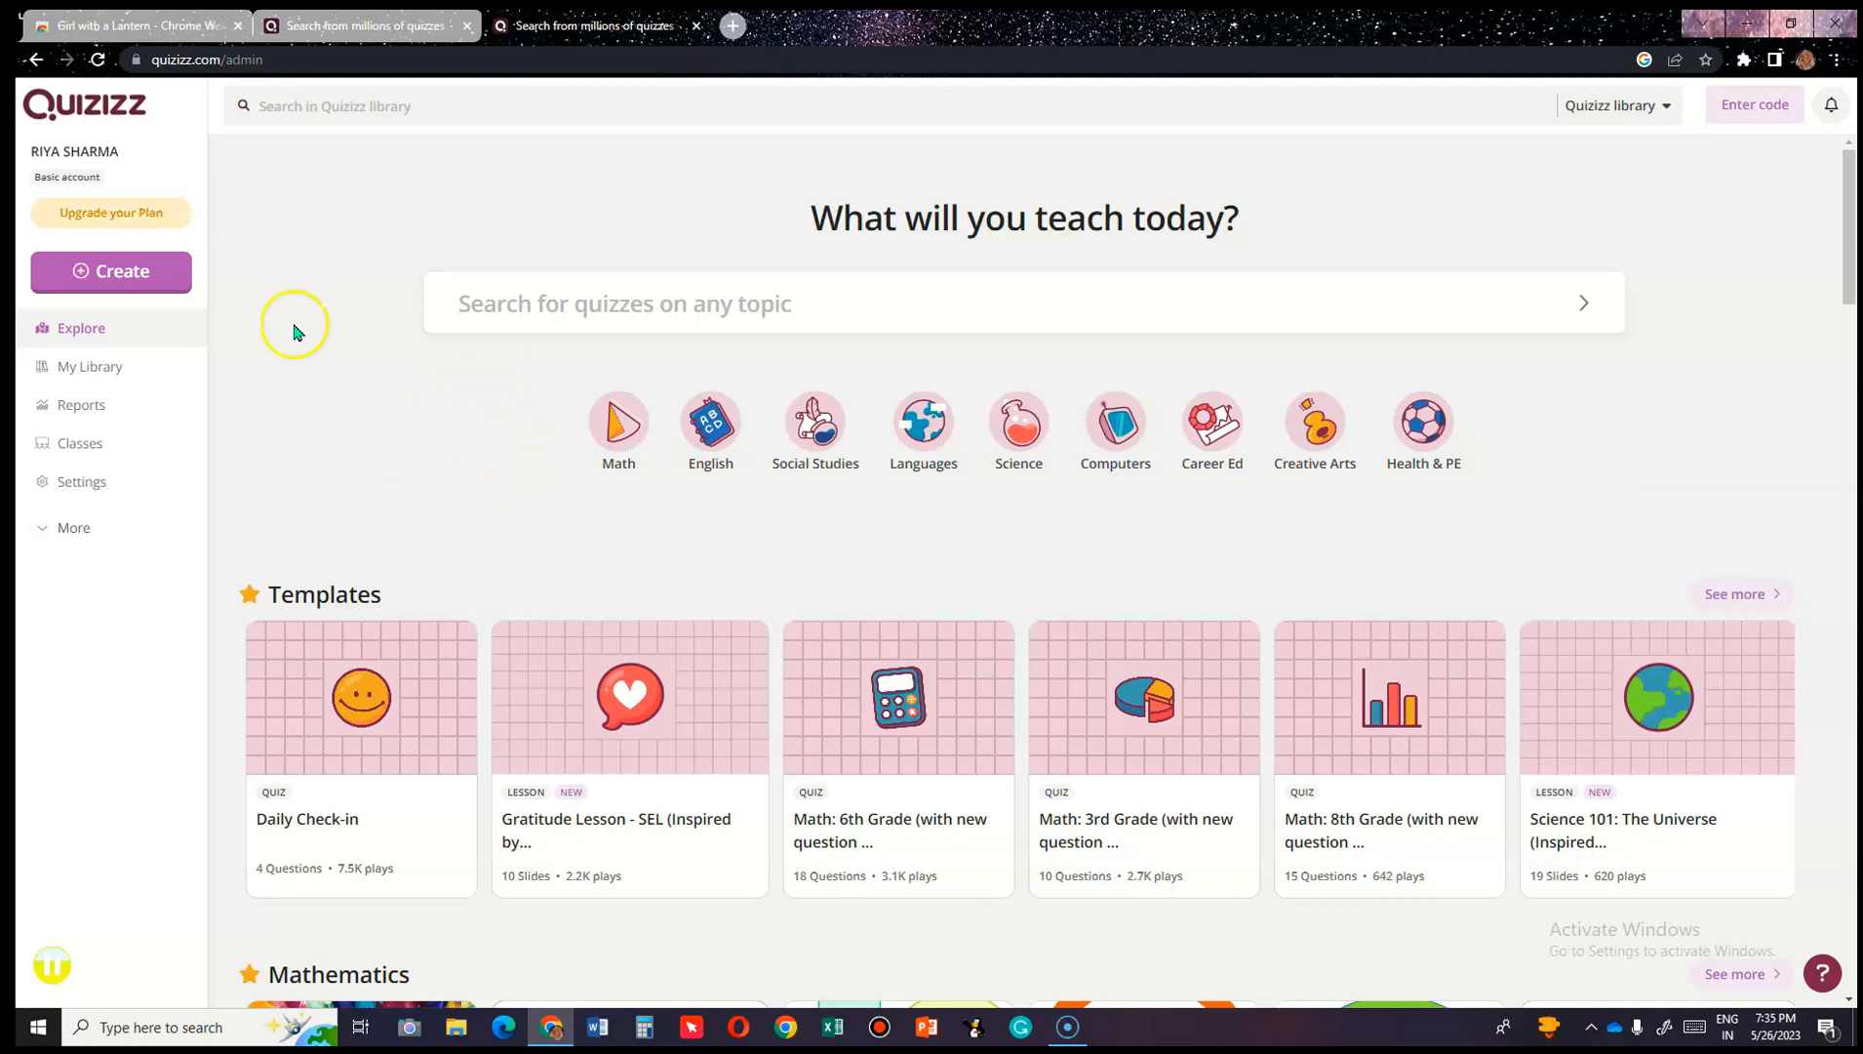
# Create a new quiz and start a multiple-choice question in it.
pyautogui.click(142, 277)
pyautogui.moveTo(977, 457)
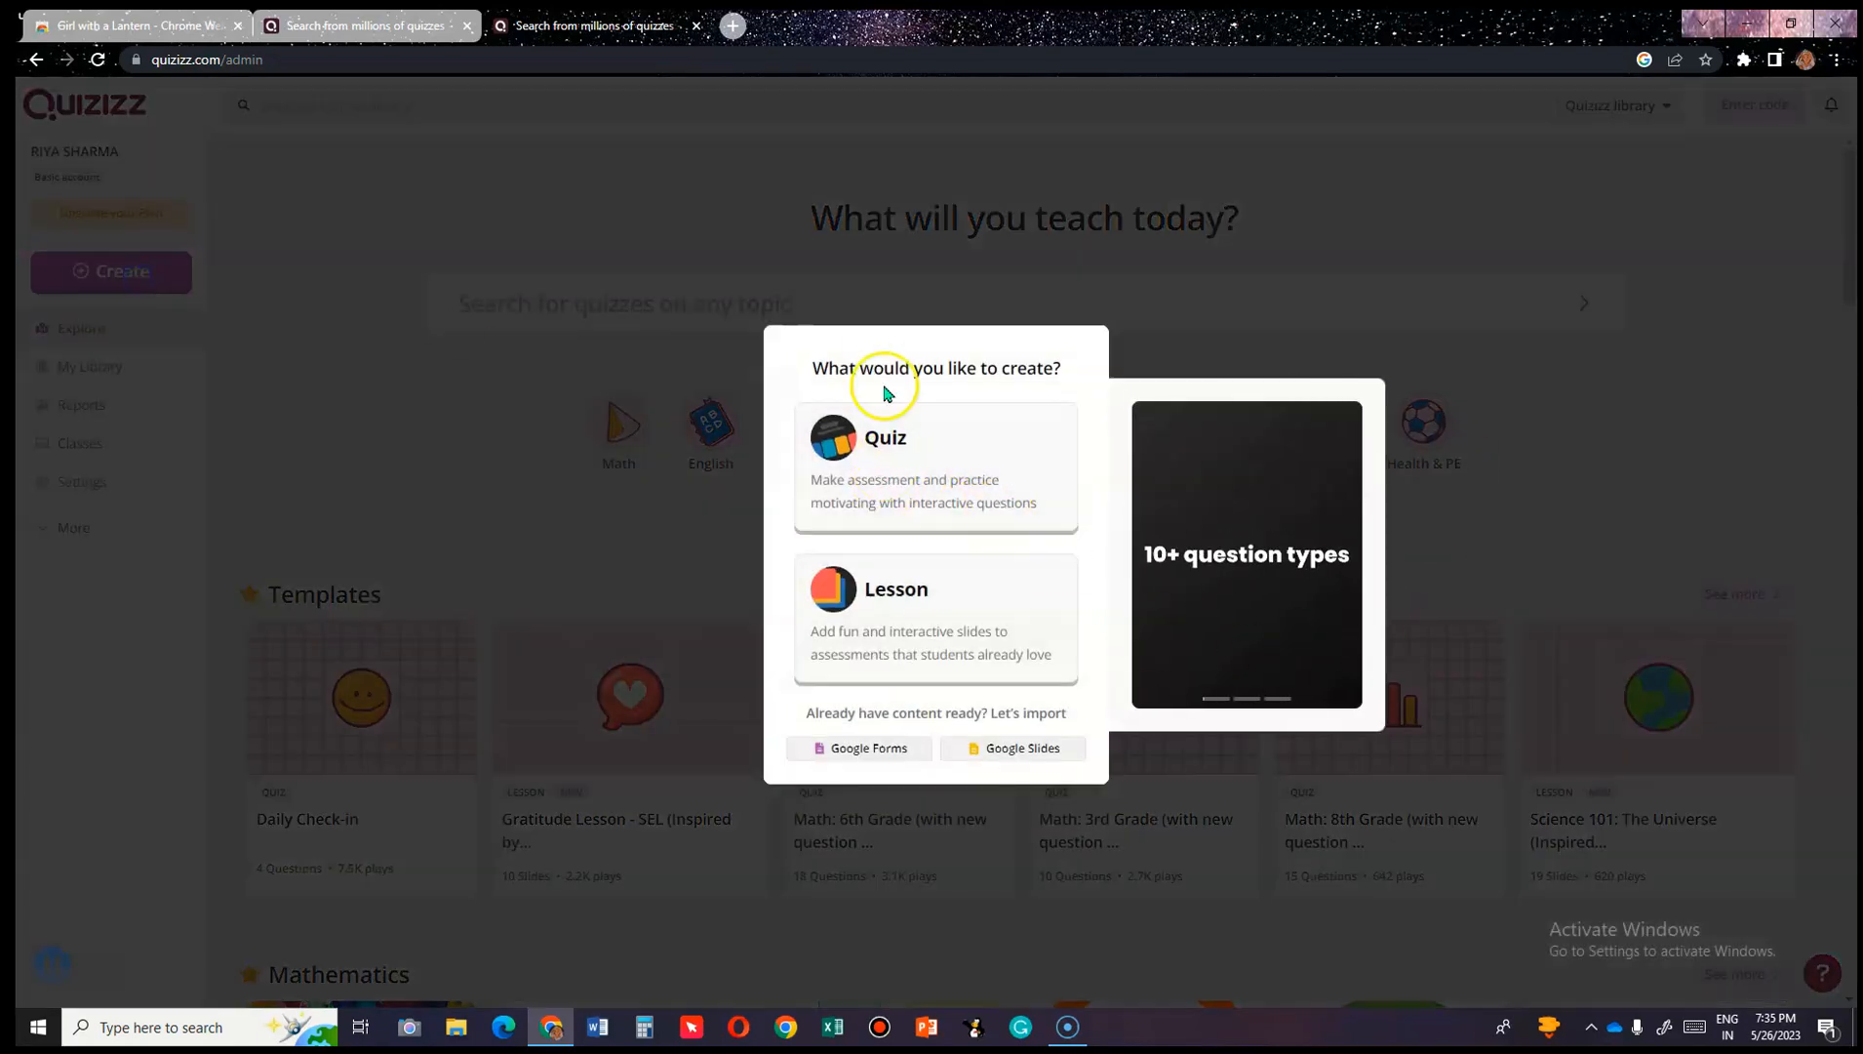
pyautogui.moveTo(911, 623)
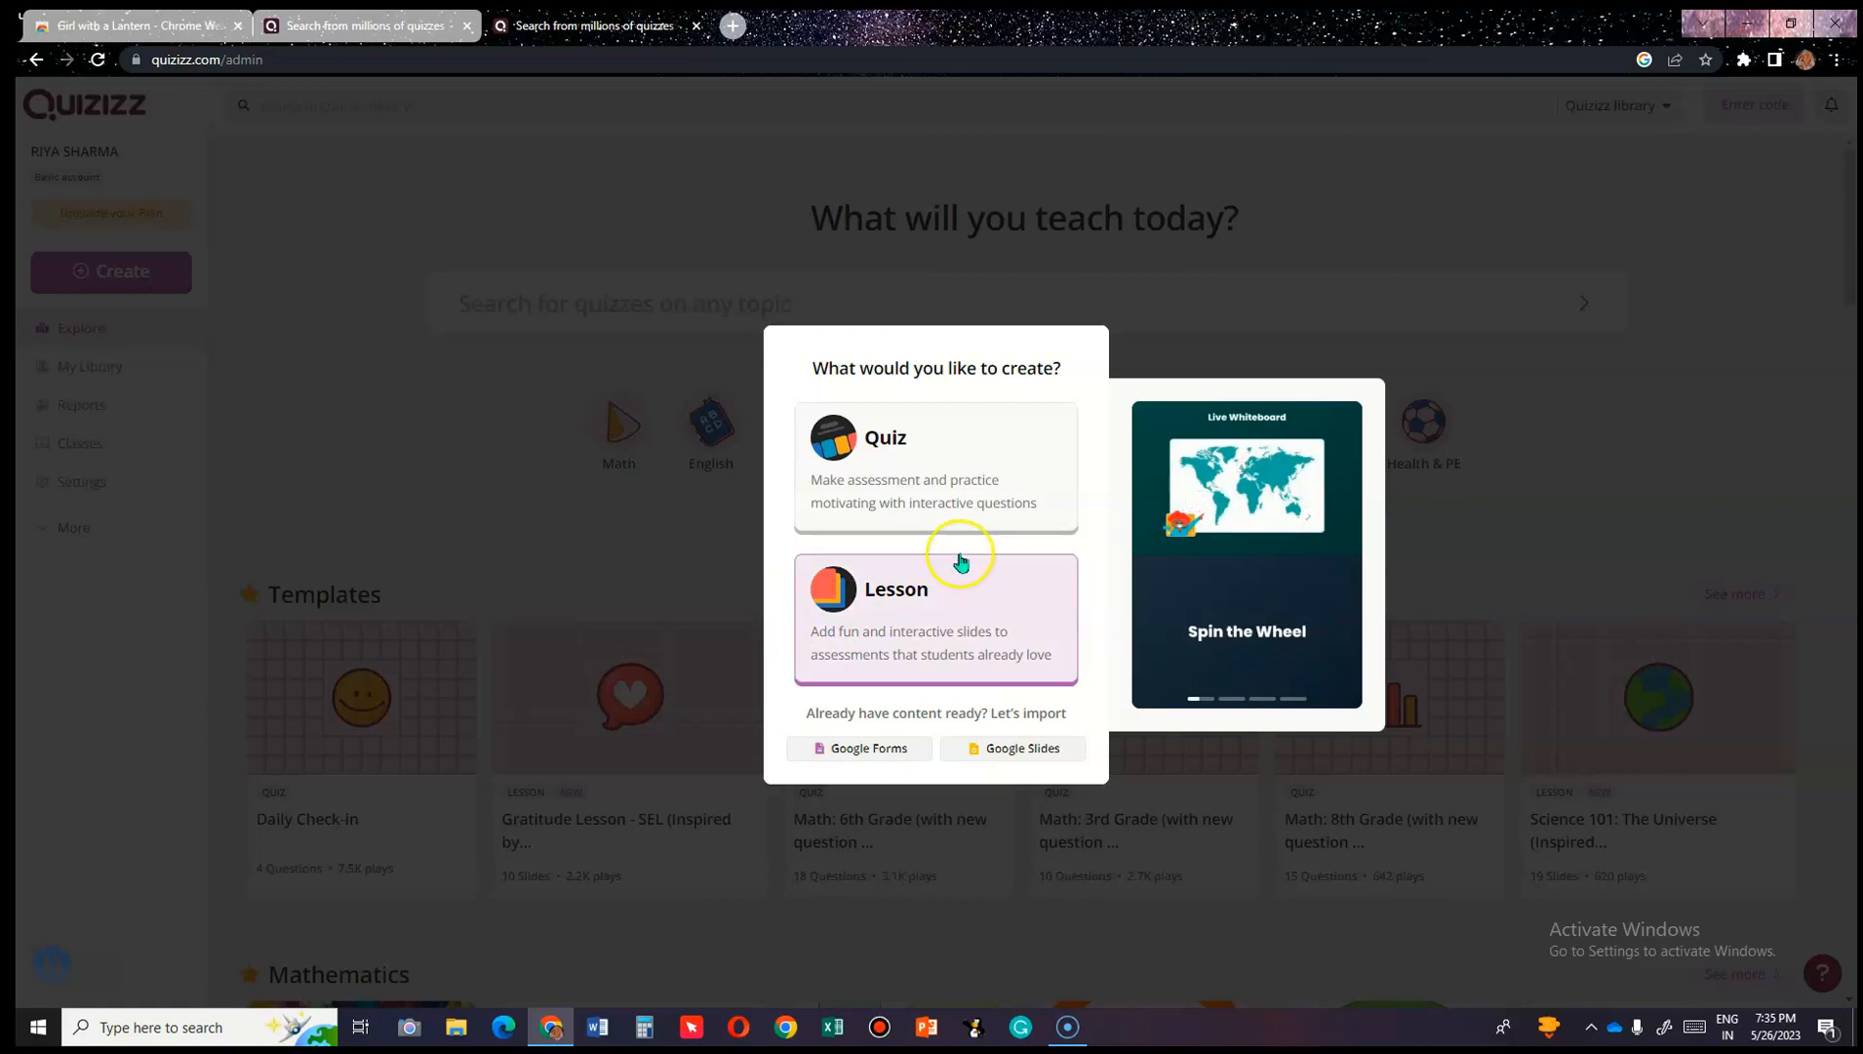
pyautogui.click(958, 506)
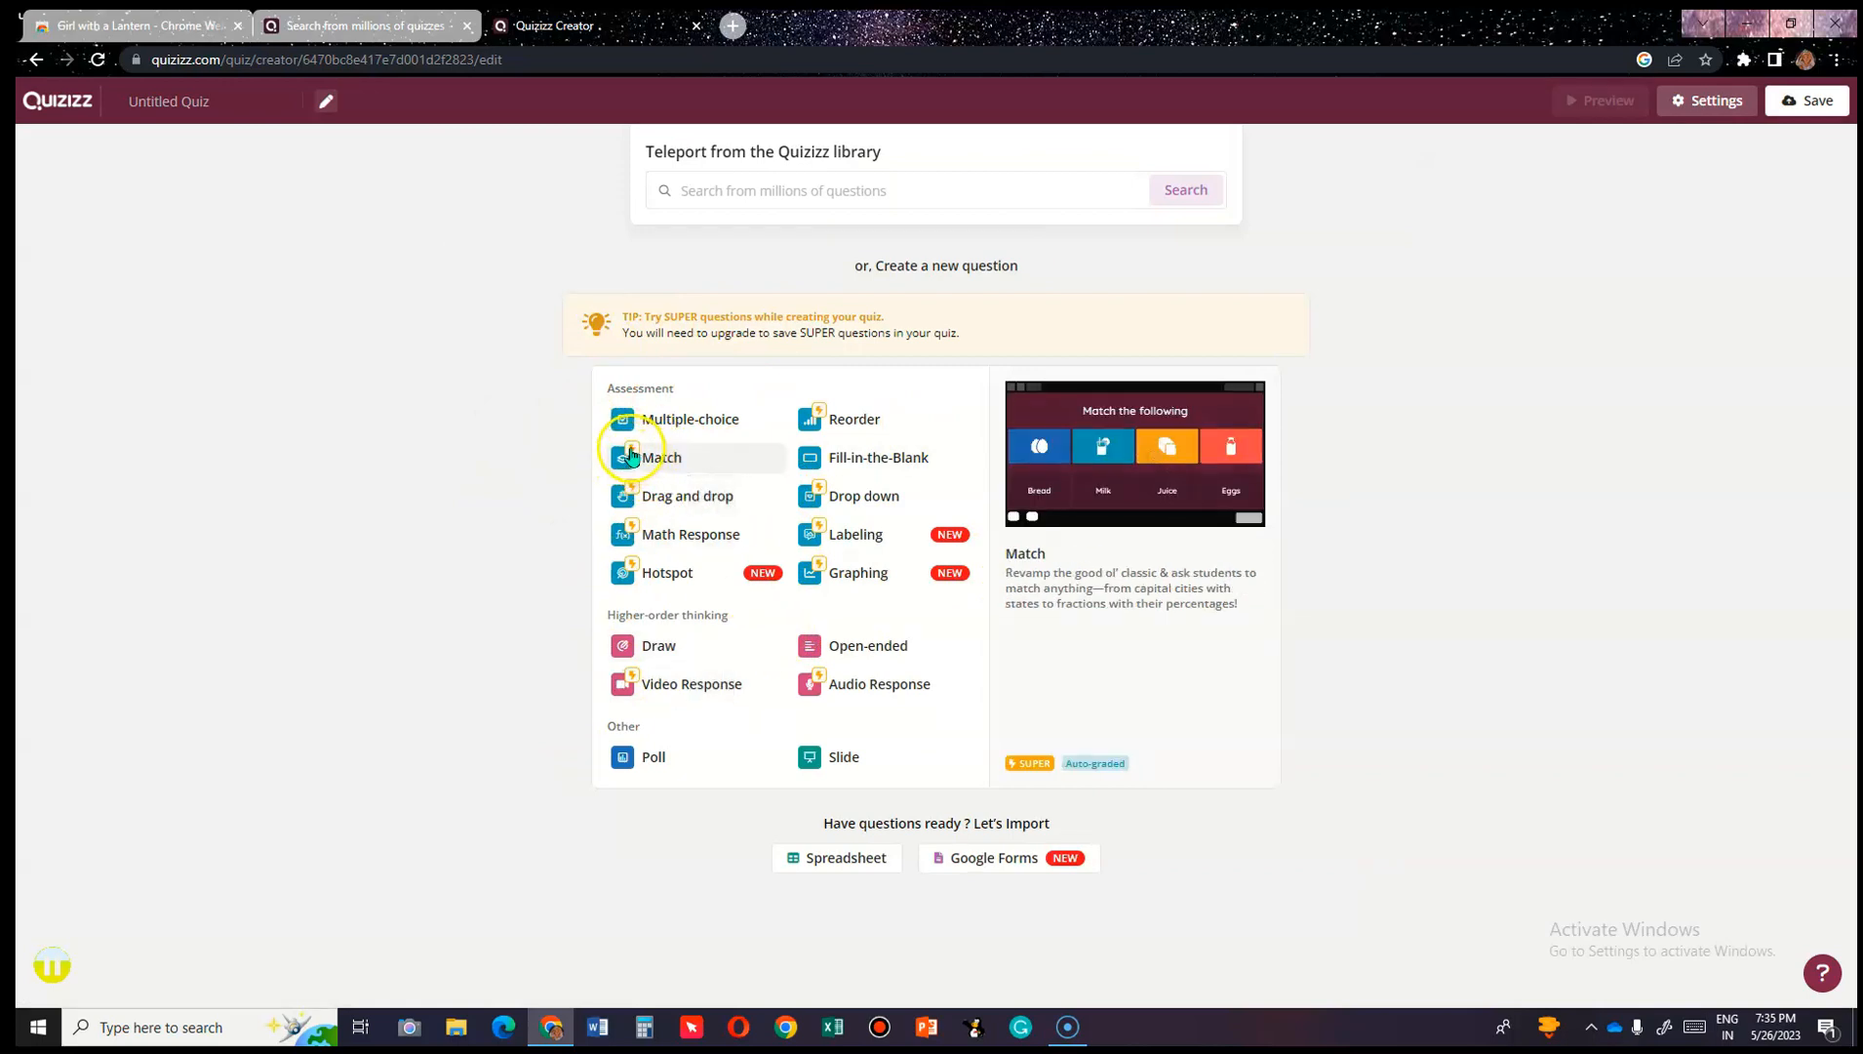
pyautogui.moveTo(623, 316); pyautogui.dragTo(986, 347)
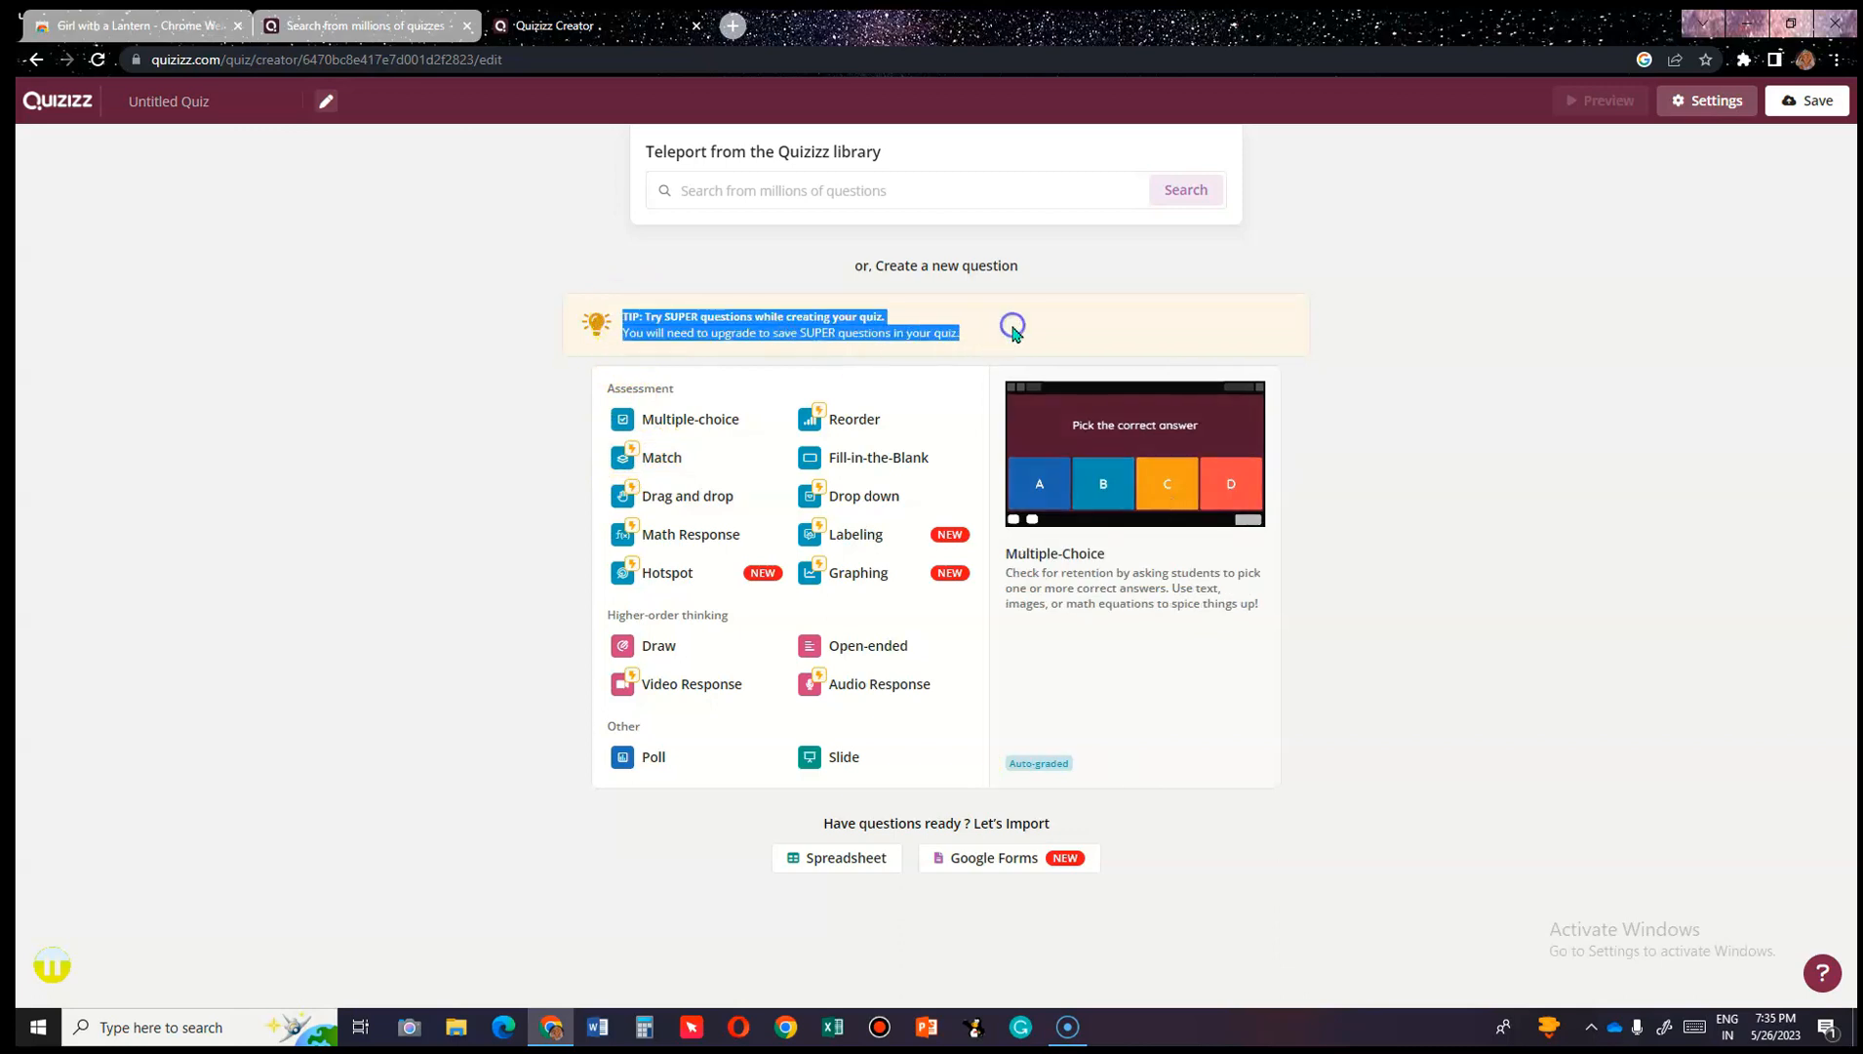
pyautogui.click(1012, 332)
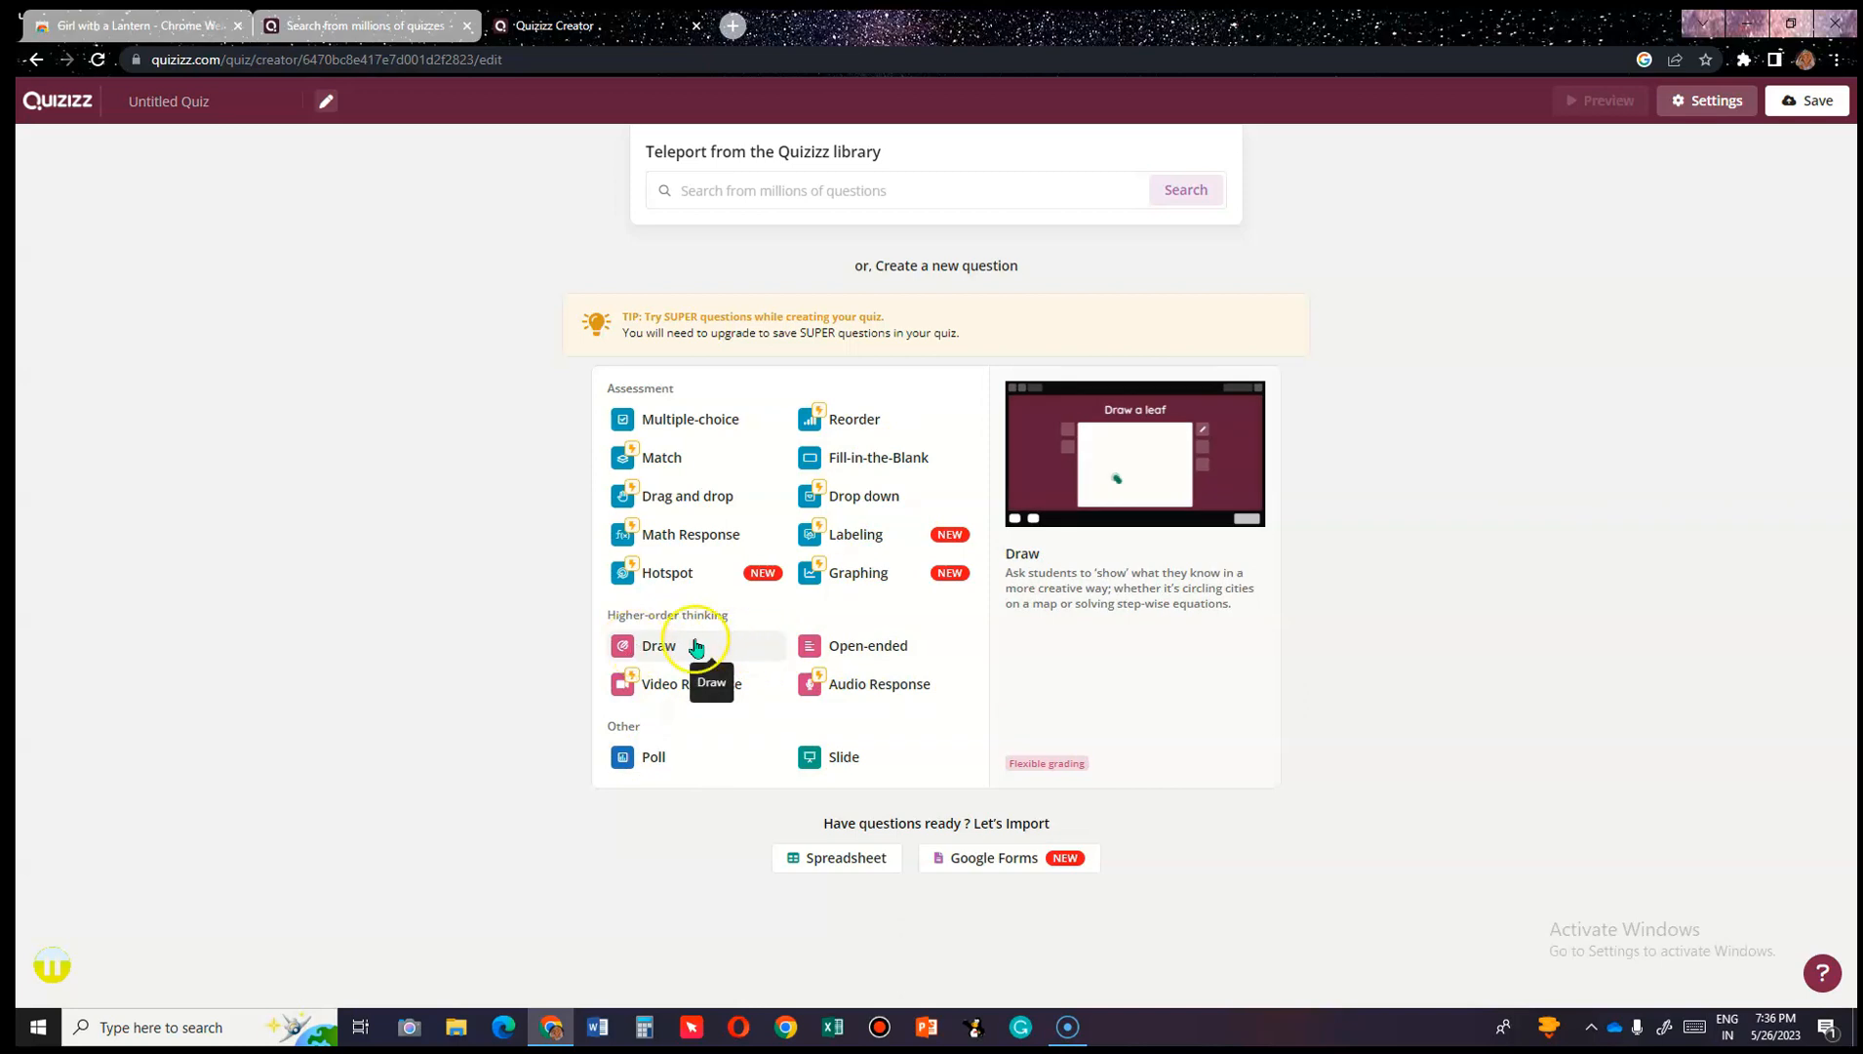
pyautogui.click(773, 420)
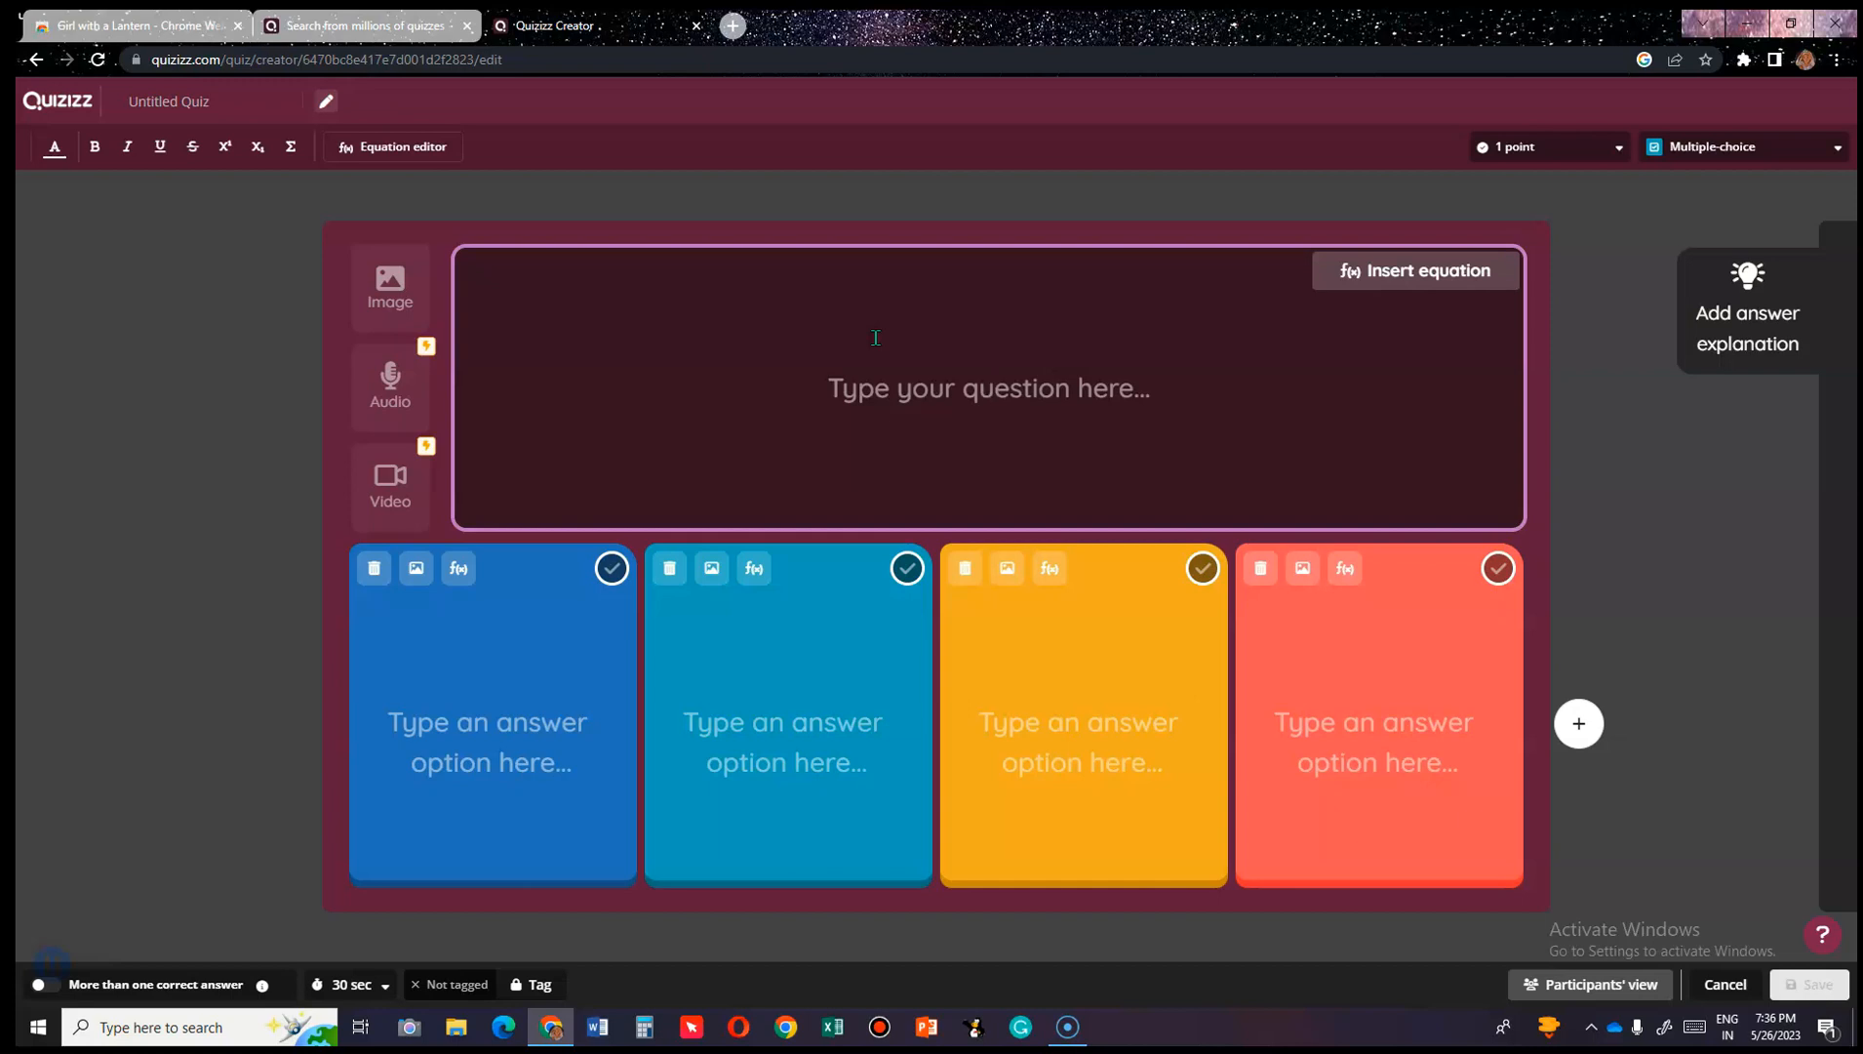
# Enter the question text "The _____ is the longest river in the world.".
pyautogui.write('T')
pyautogui.press('Return')
pyautogui.press('Return')
pyautogui.press('Return')
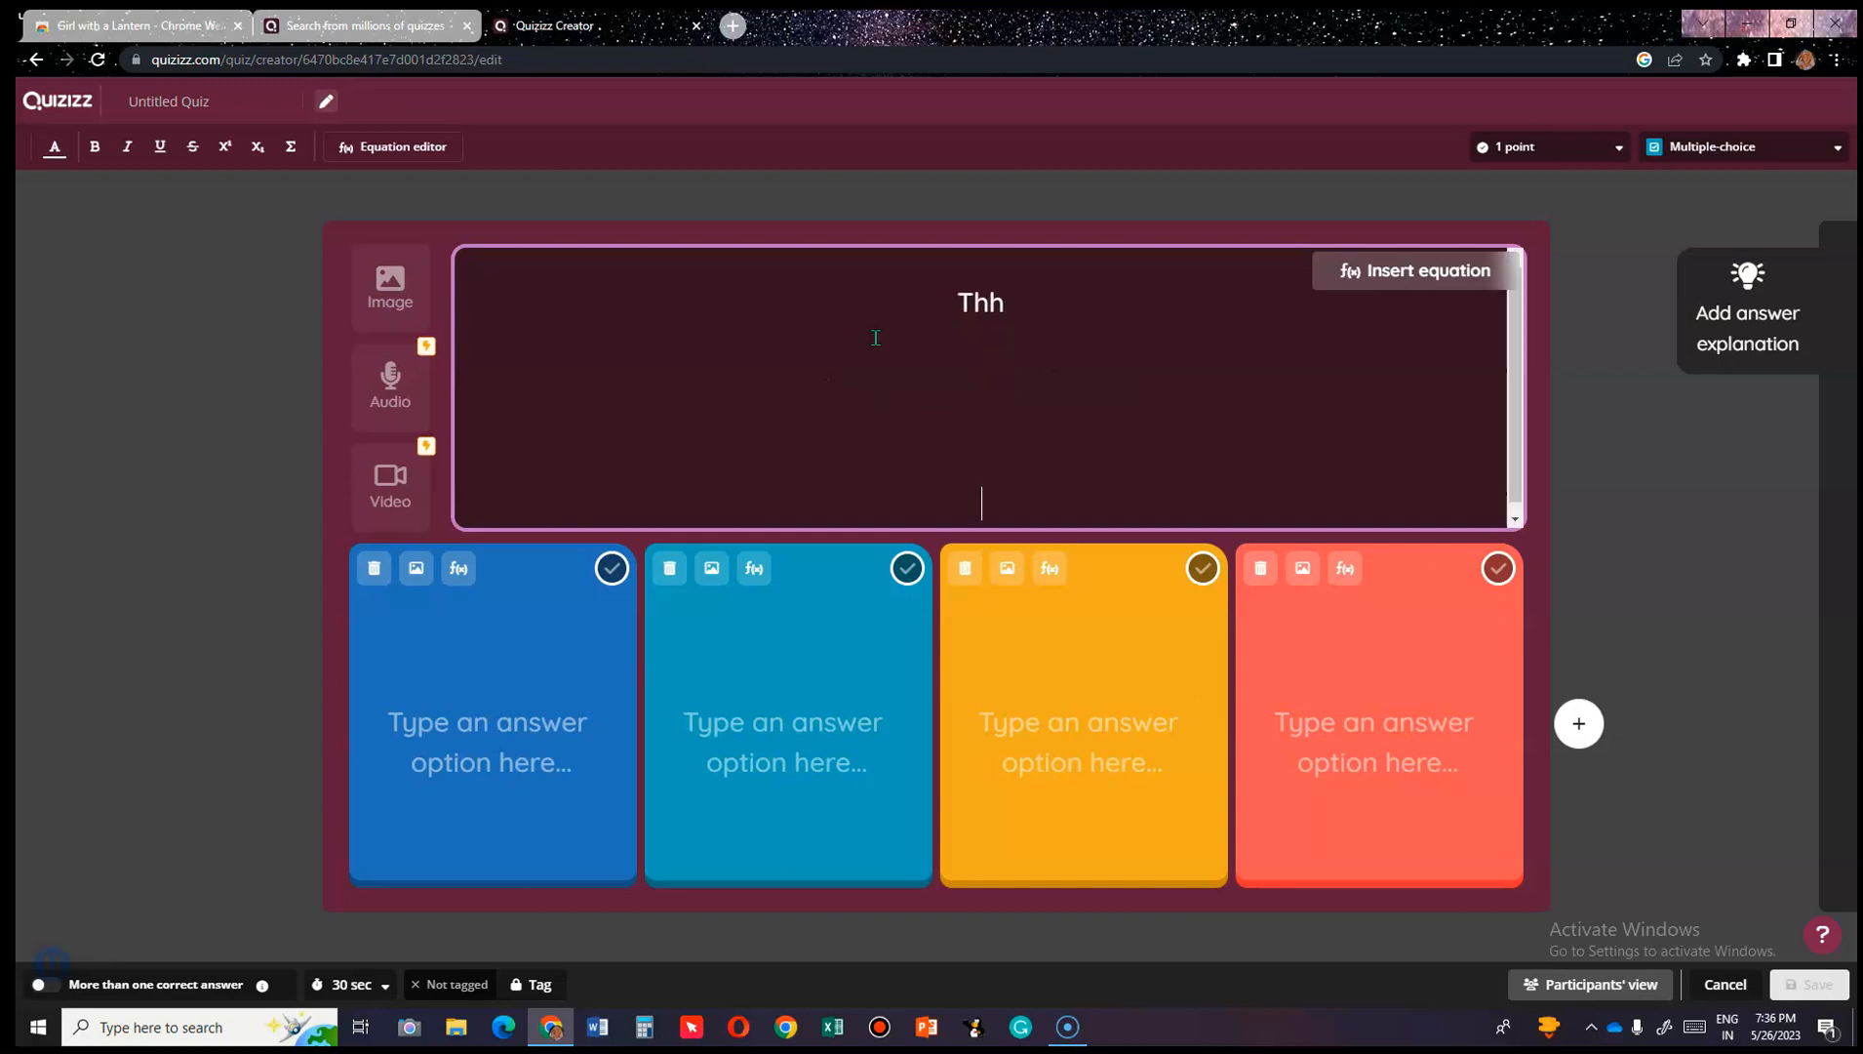
pyautogui.press('BackSpace')
pyautogui.press('BackSpace')
pyautogui.press('BackSpace')
pyautogui.press('BackSpace')
pyautogui.press('BackSpace')
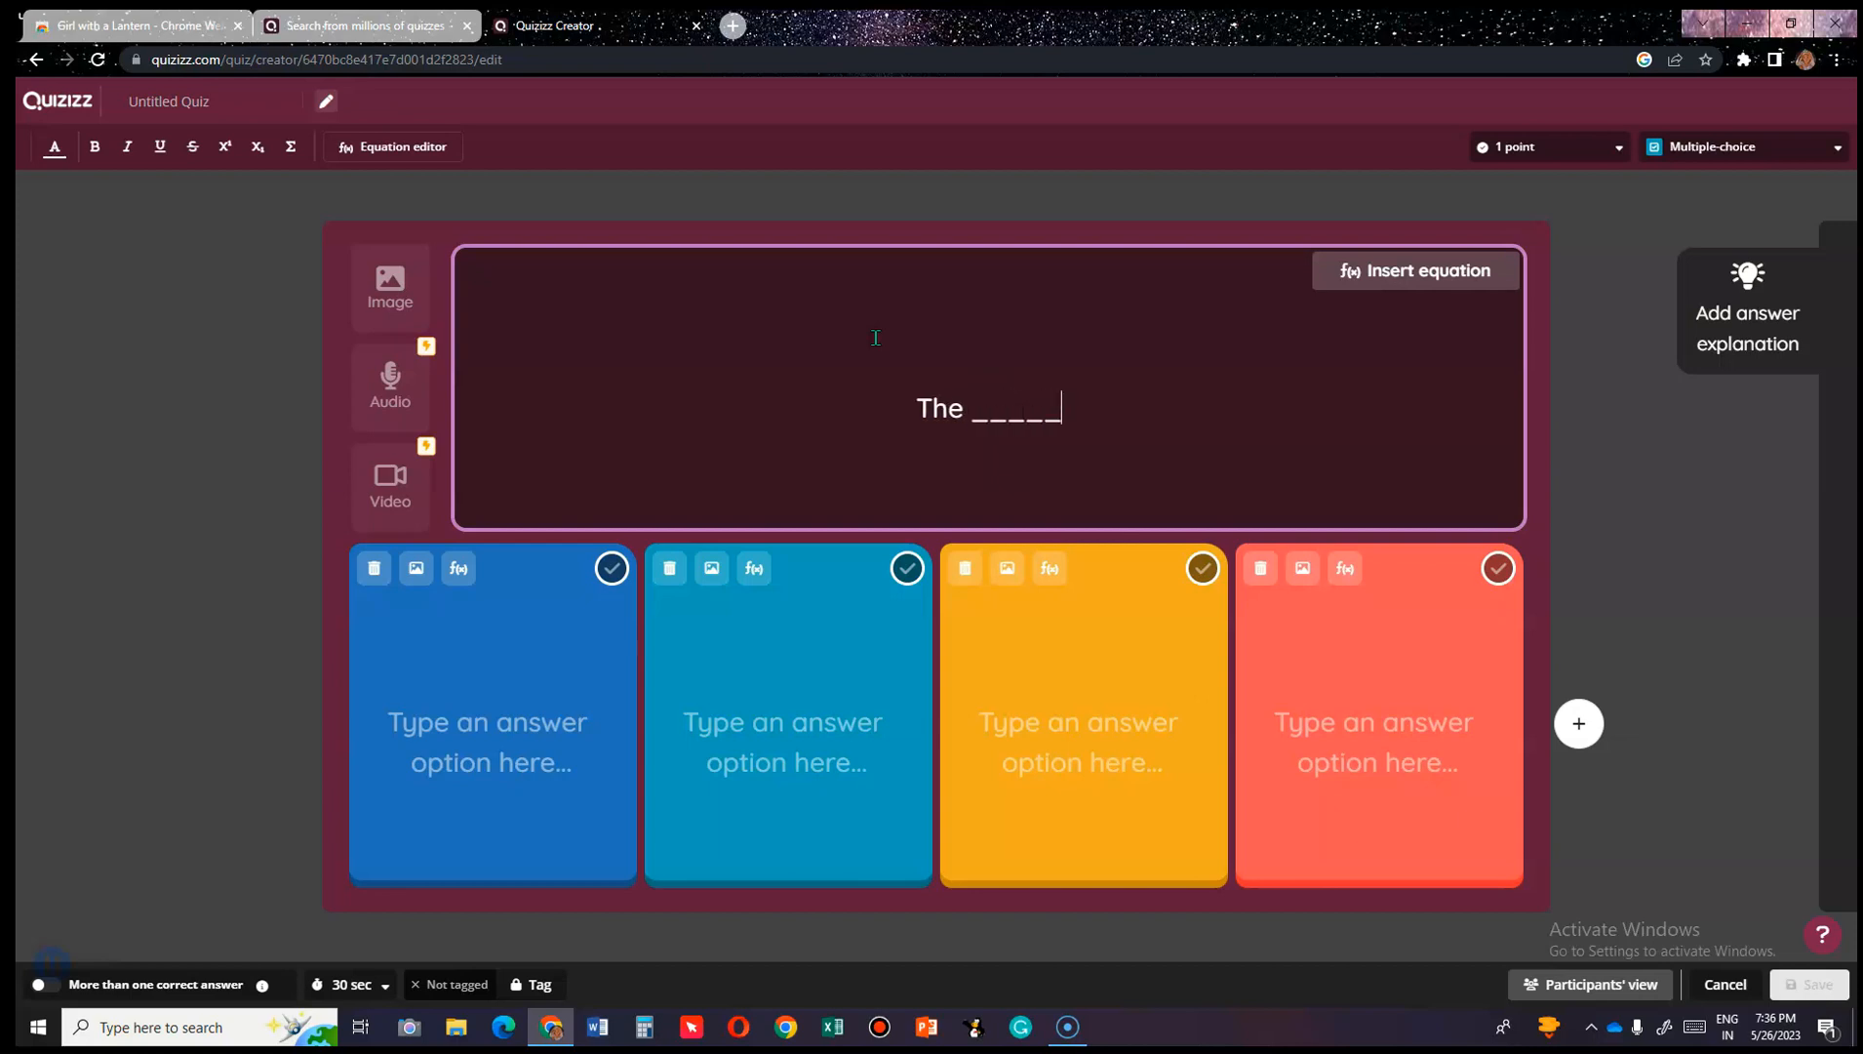
pyautogui.write('e _____ is the')
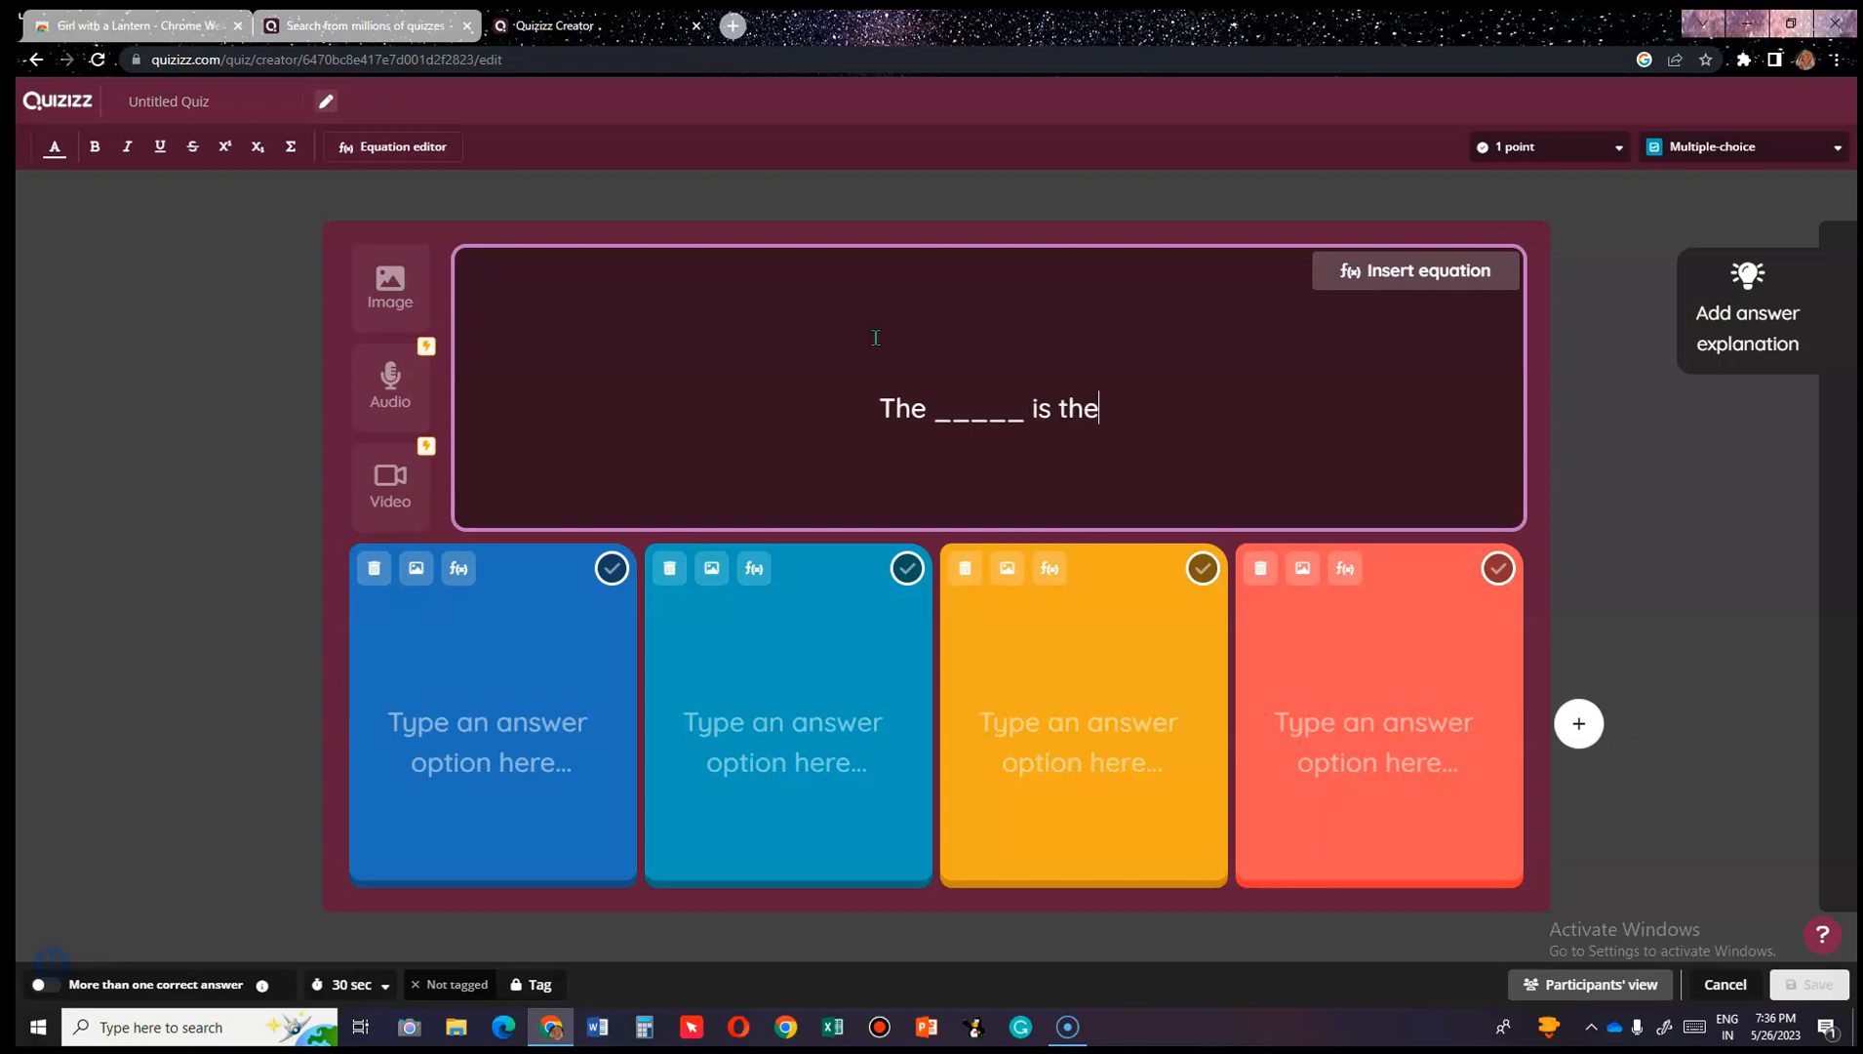
pyautogui.write(' longe')
pyautogui.write('es')
pyautogui.press('BackSpace')
pyautogui.press('BackSpace')
pyautogui.write('s')
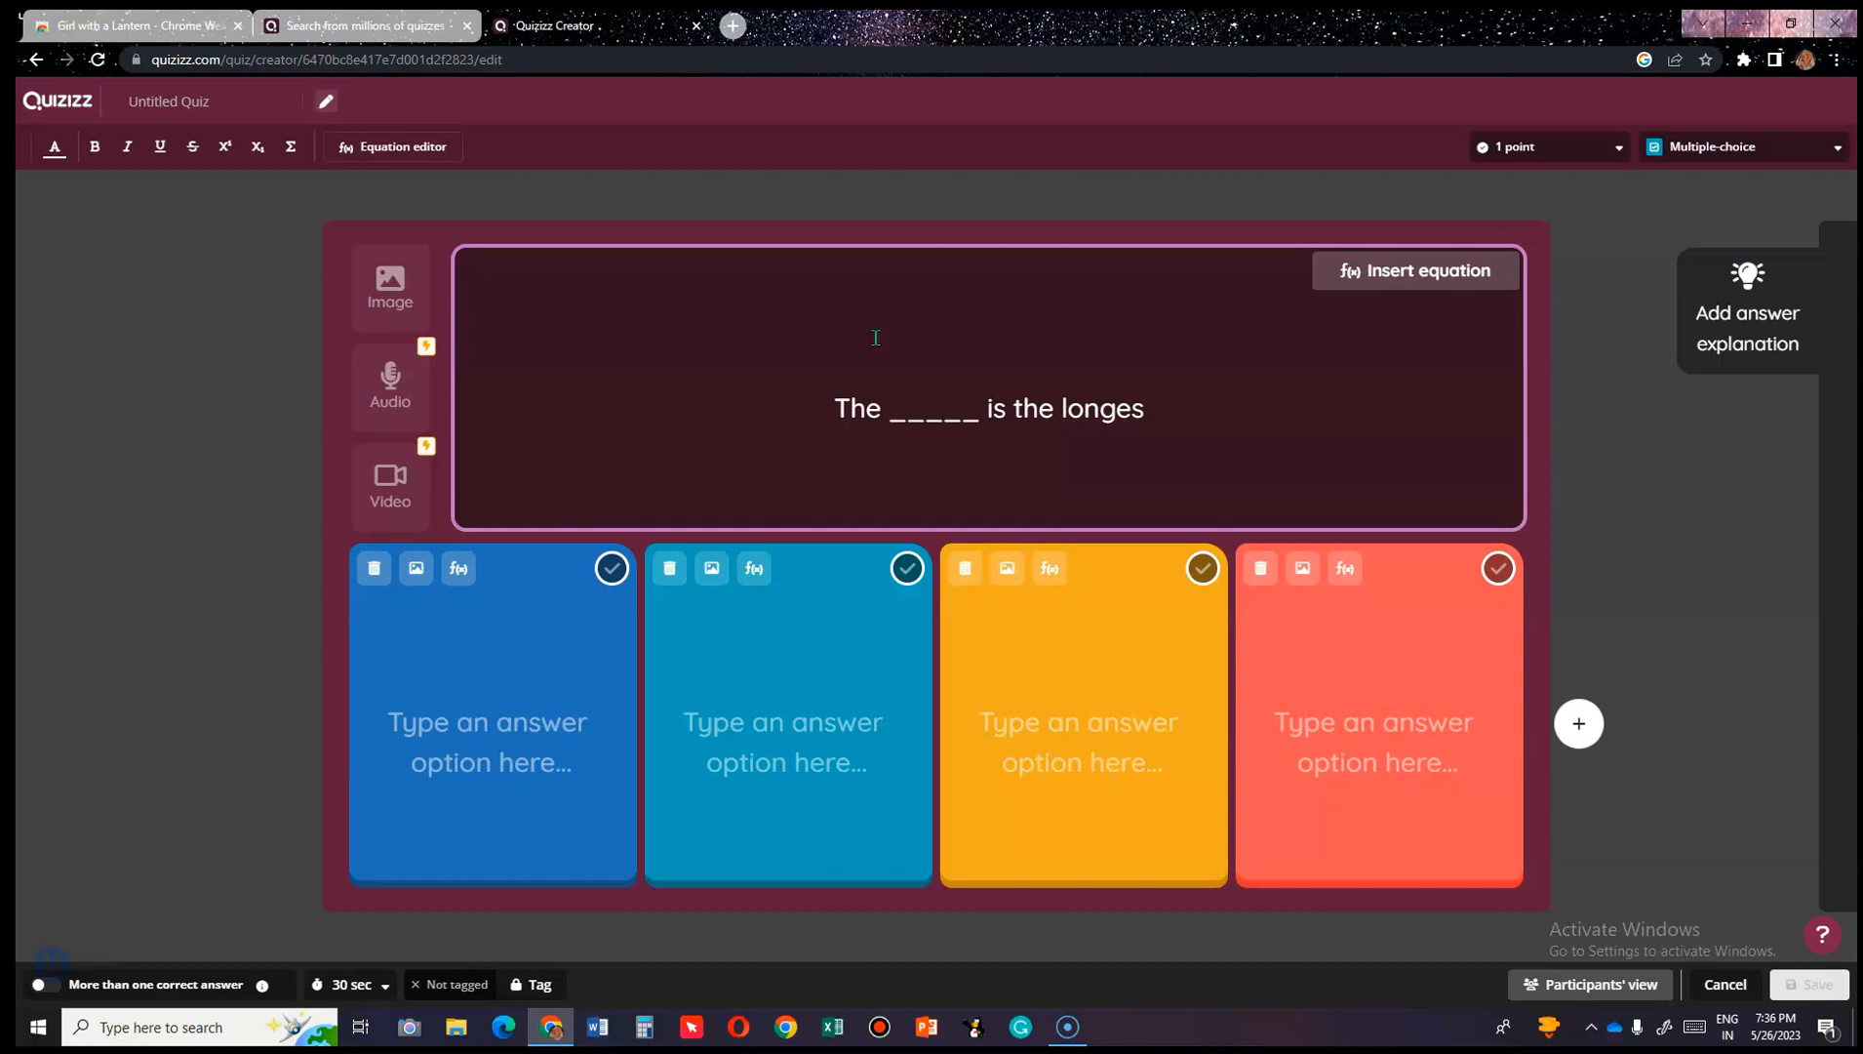
pyautogui.write('t')
pyautogui.click(831, 356)
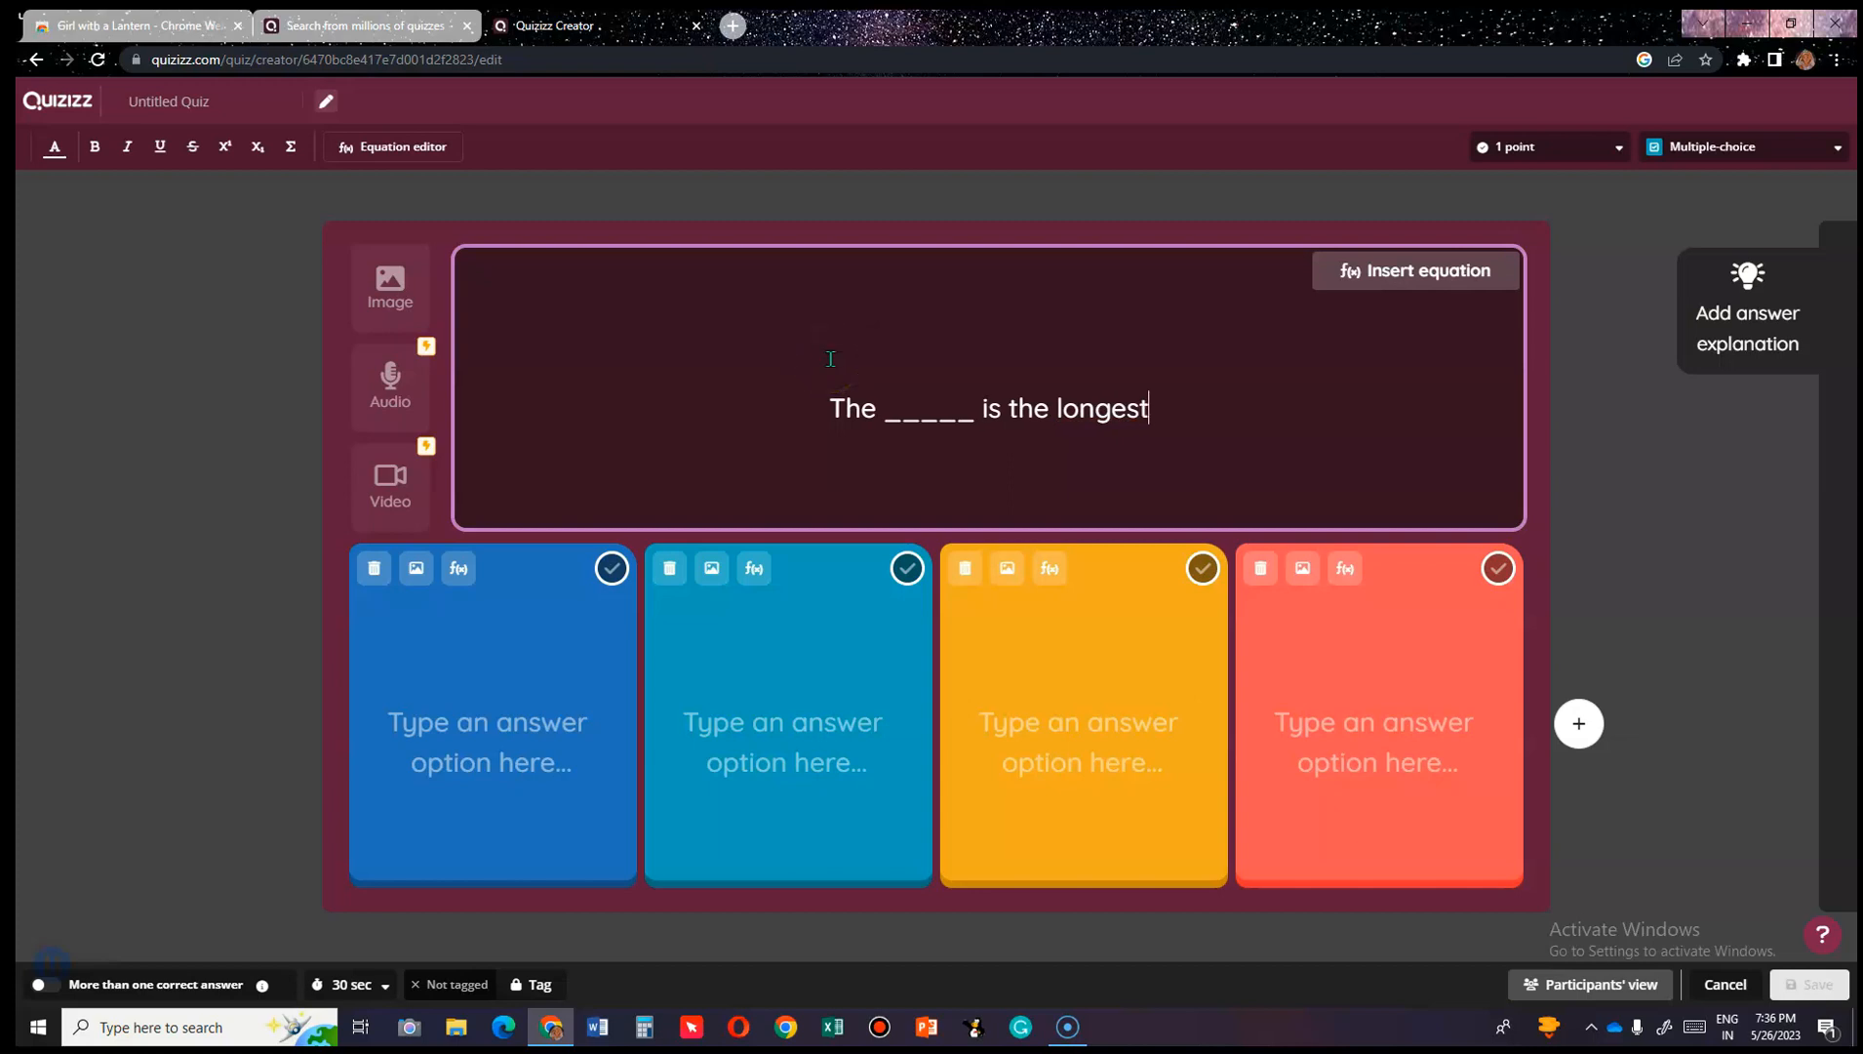
pyautogui.write('river')
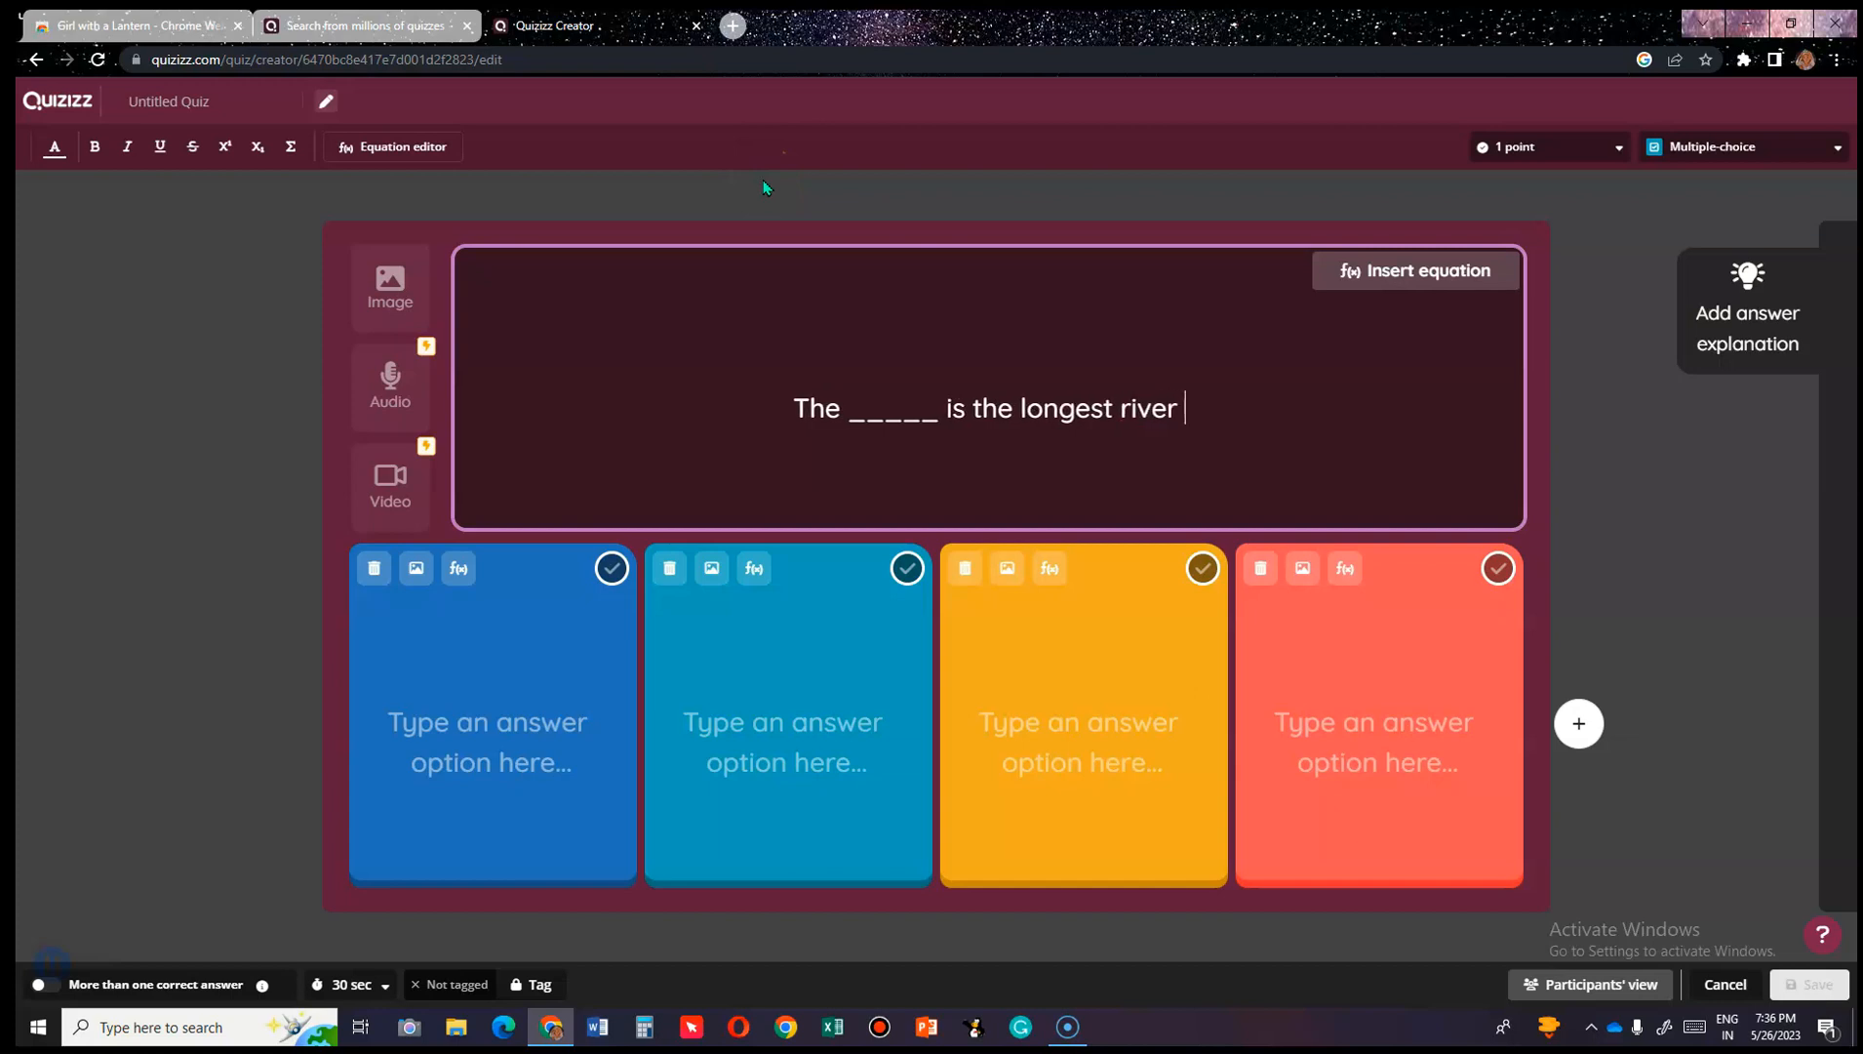
pyautogui.write(' in')
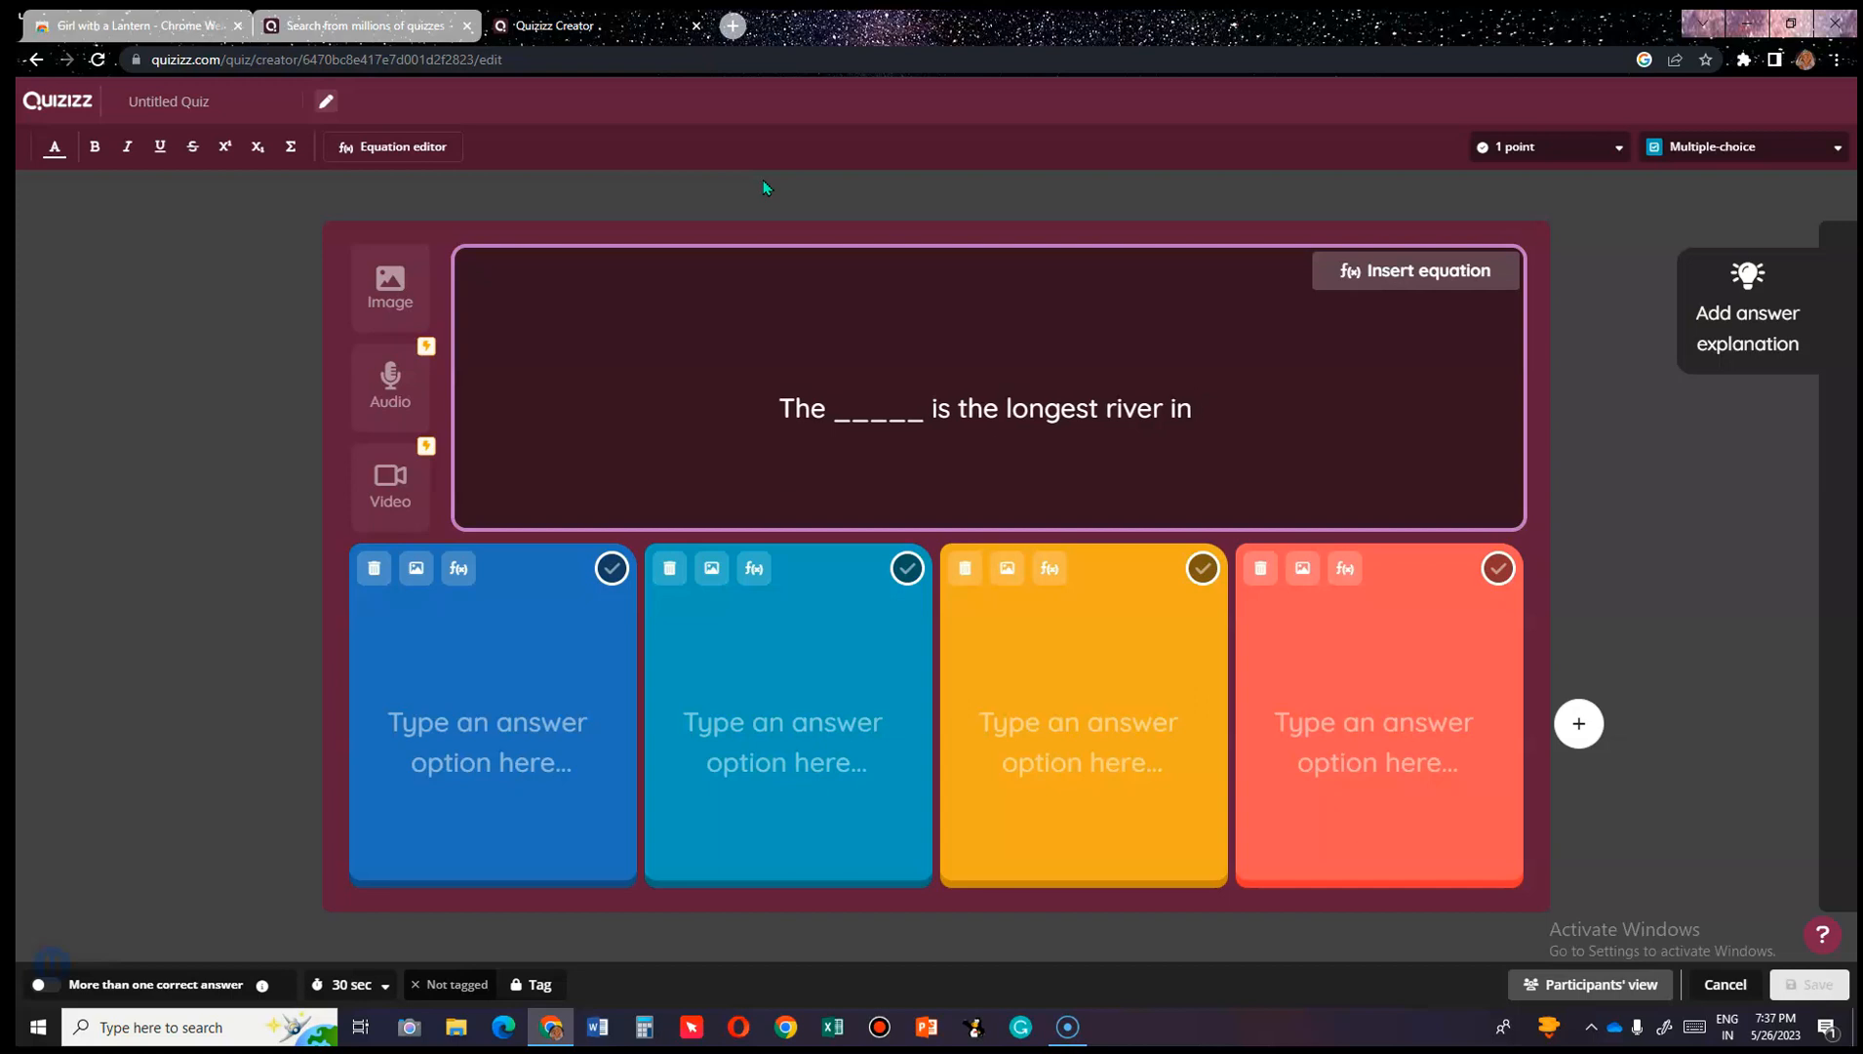
pyautogui.write(' the ')
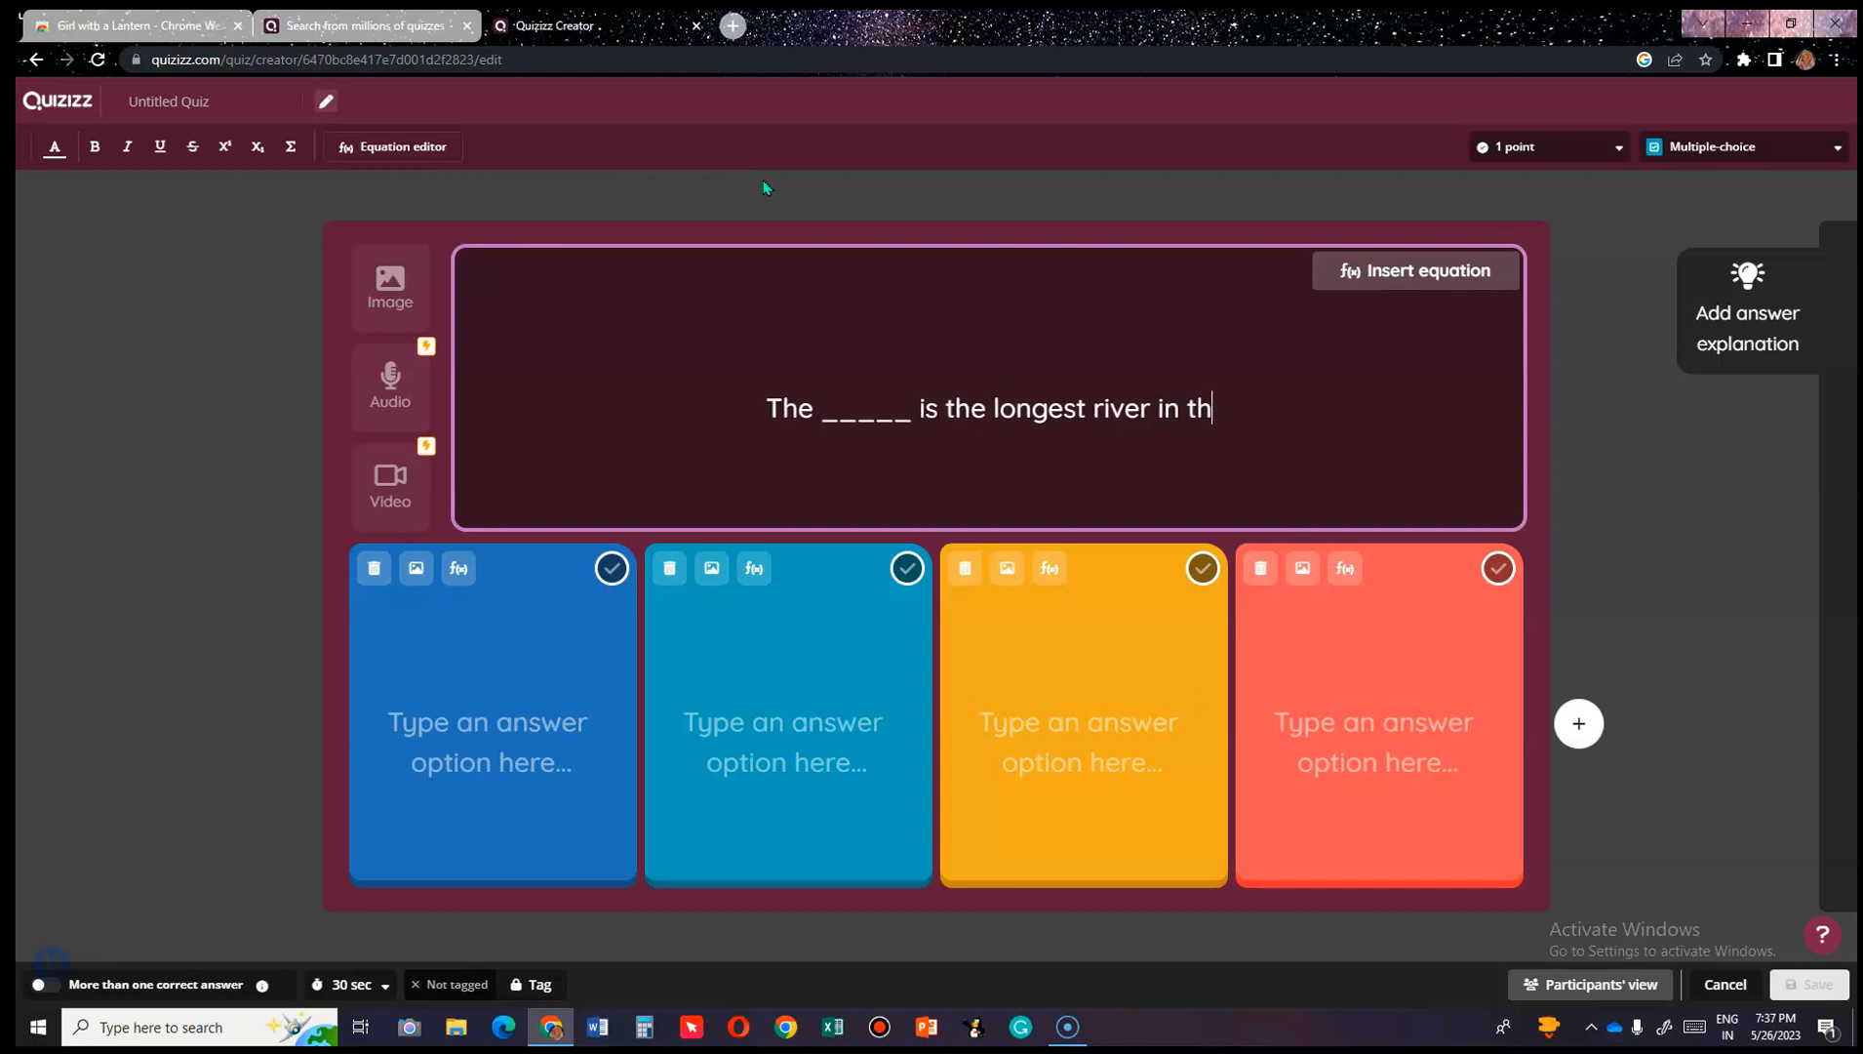
pyautogui.write('orld')
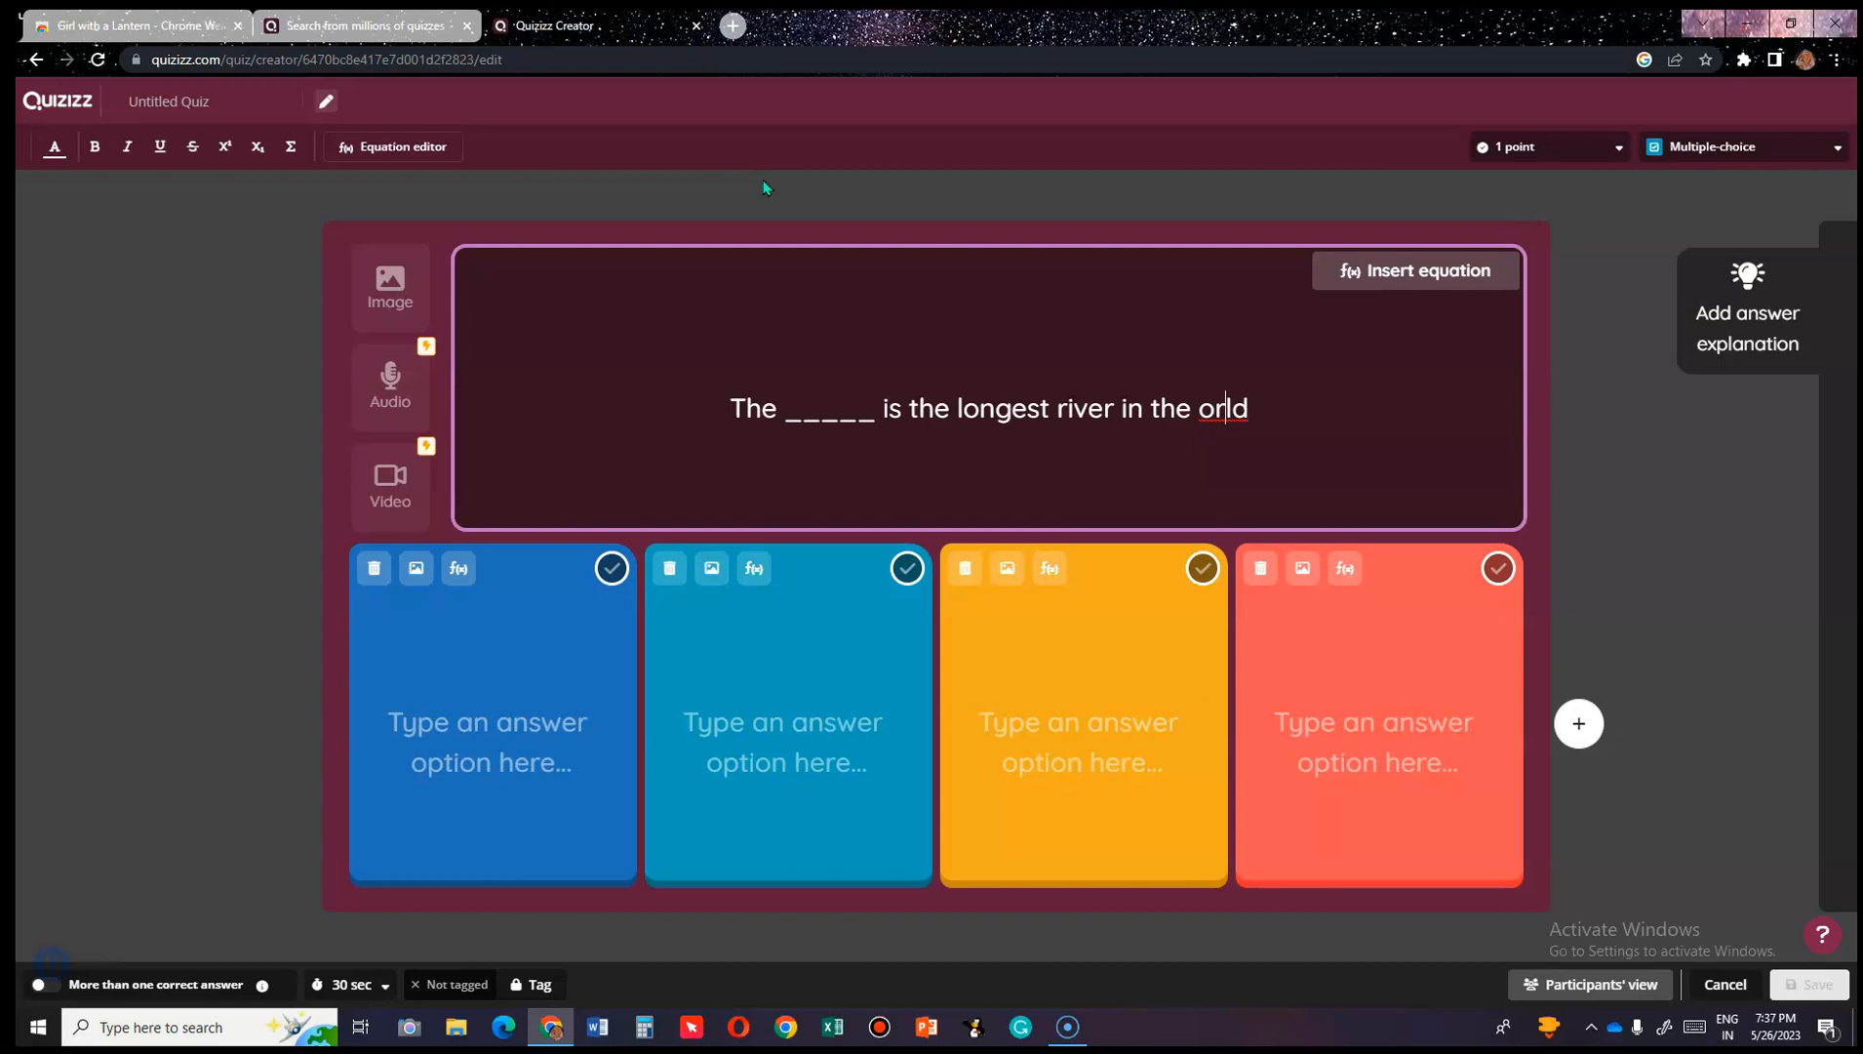
pyautogui.write('w')
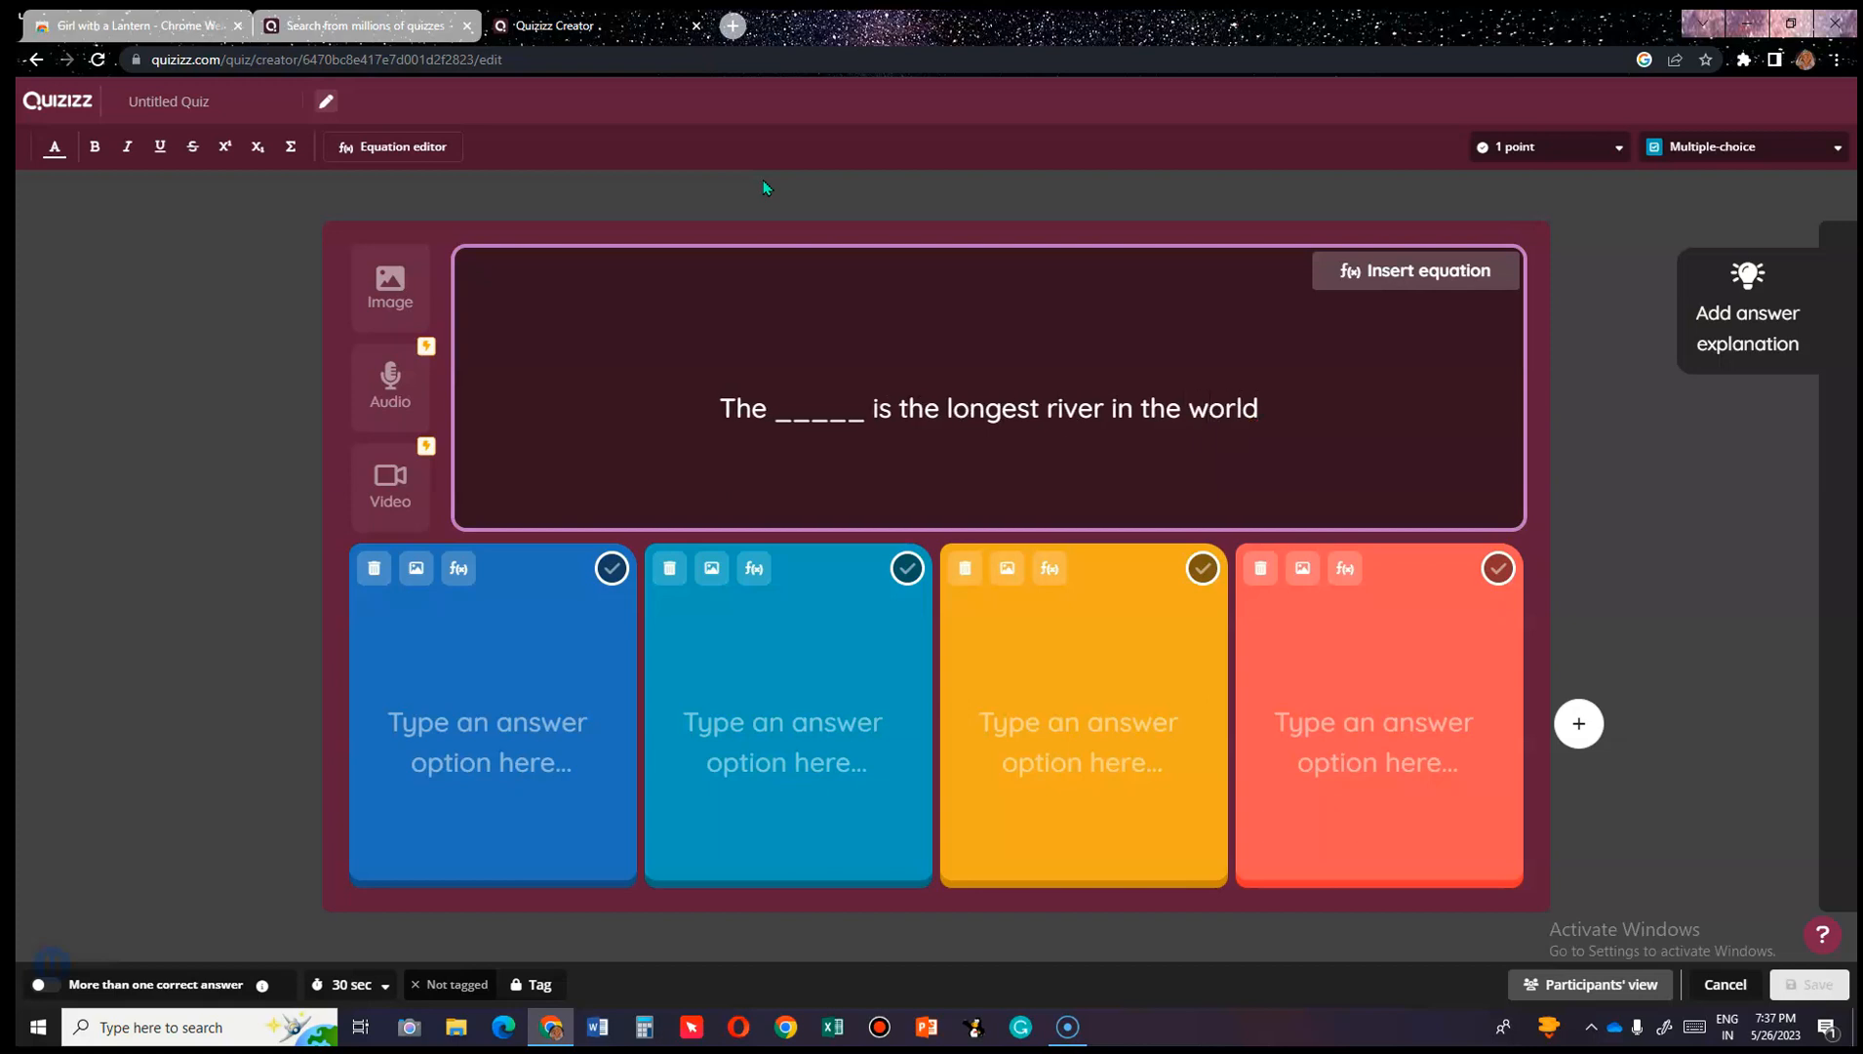
pyautogui.write('.')
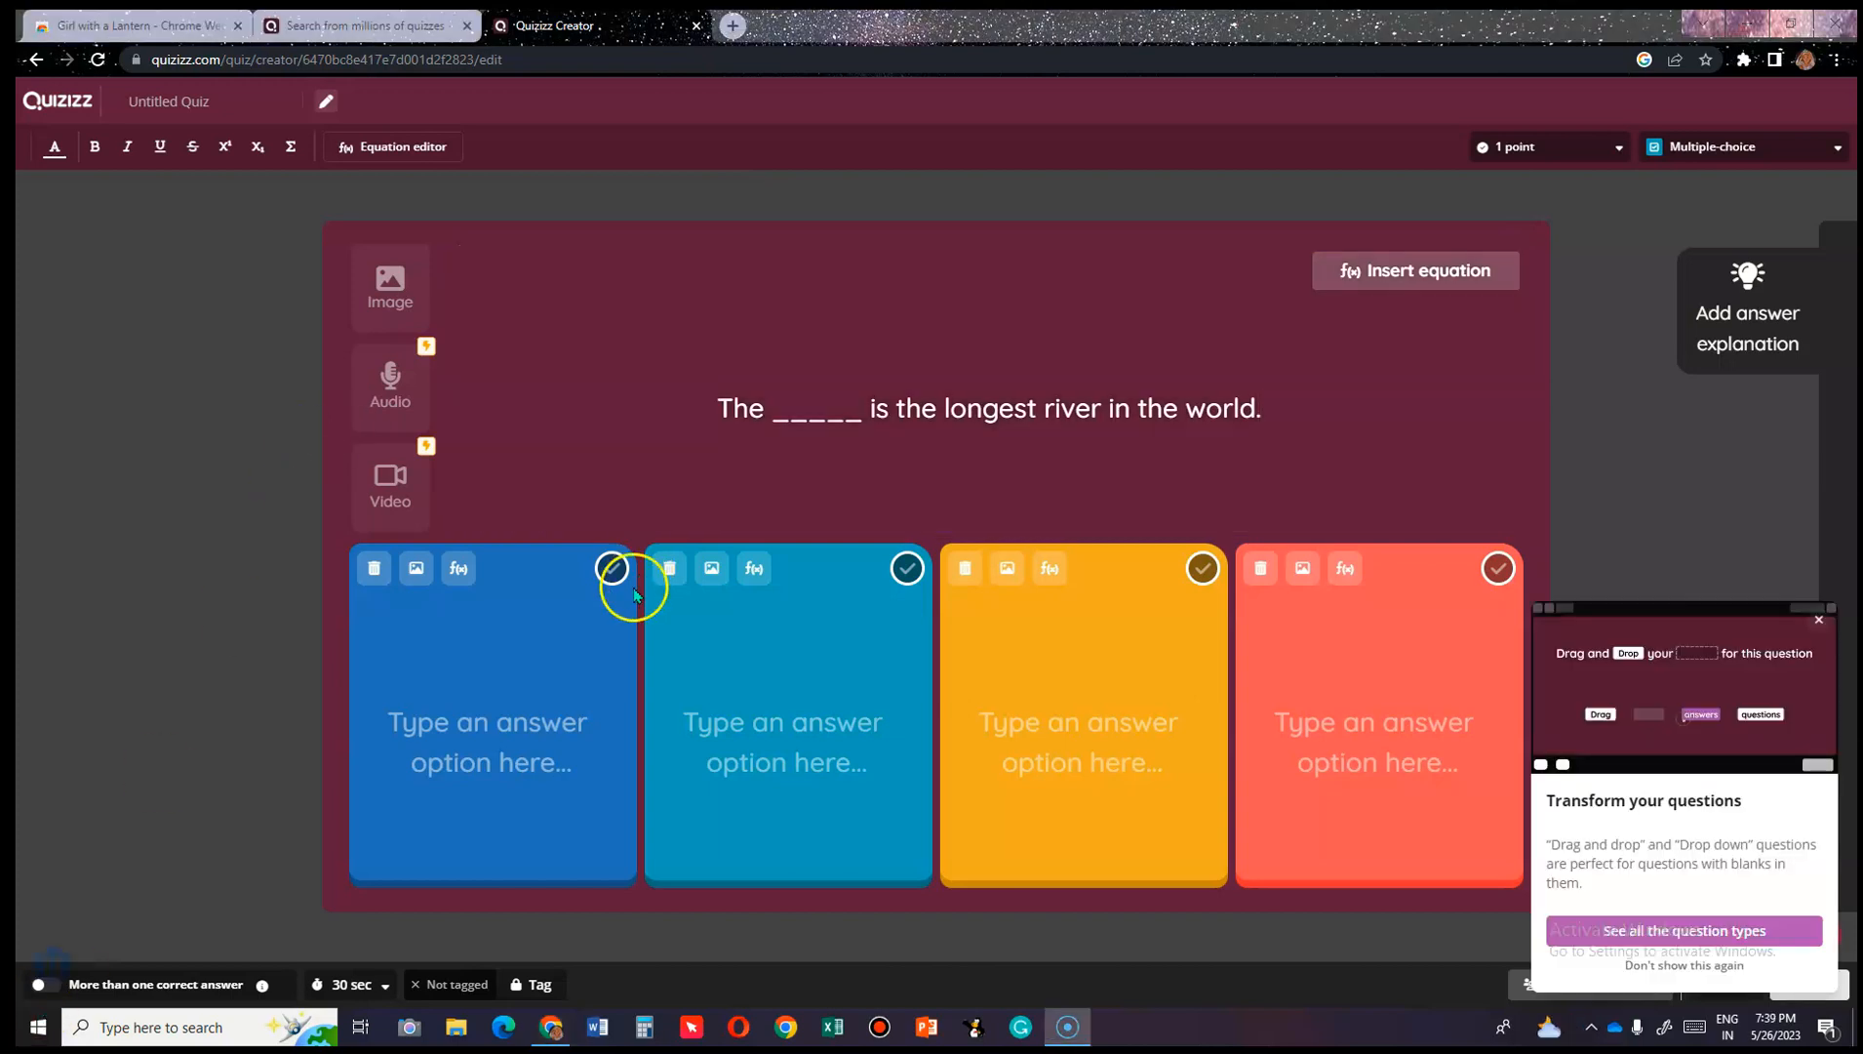
# Fill the first three answer options with Nile, Amazon and Mississippi.
pyautogui.click(587, 689)
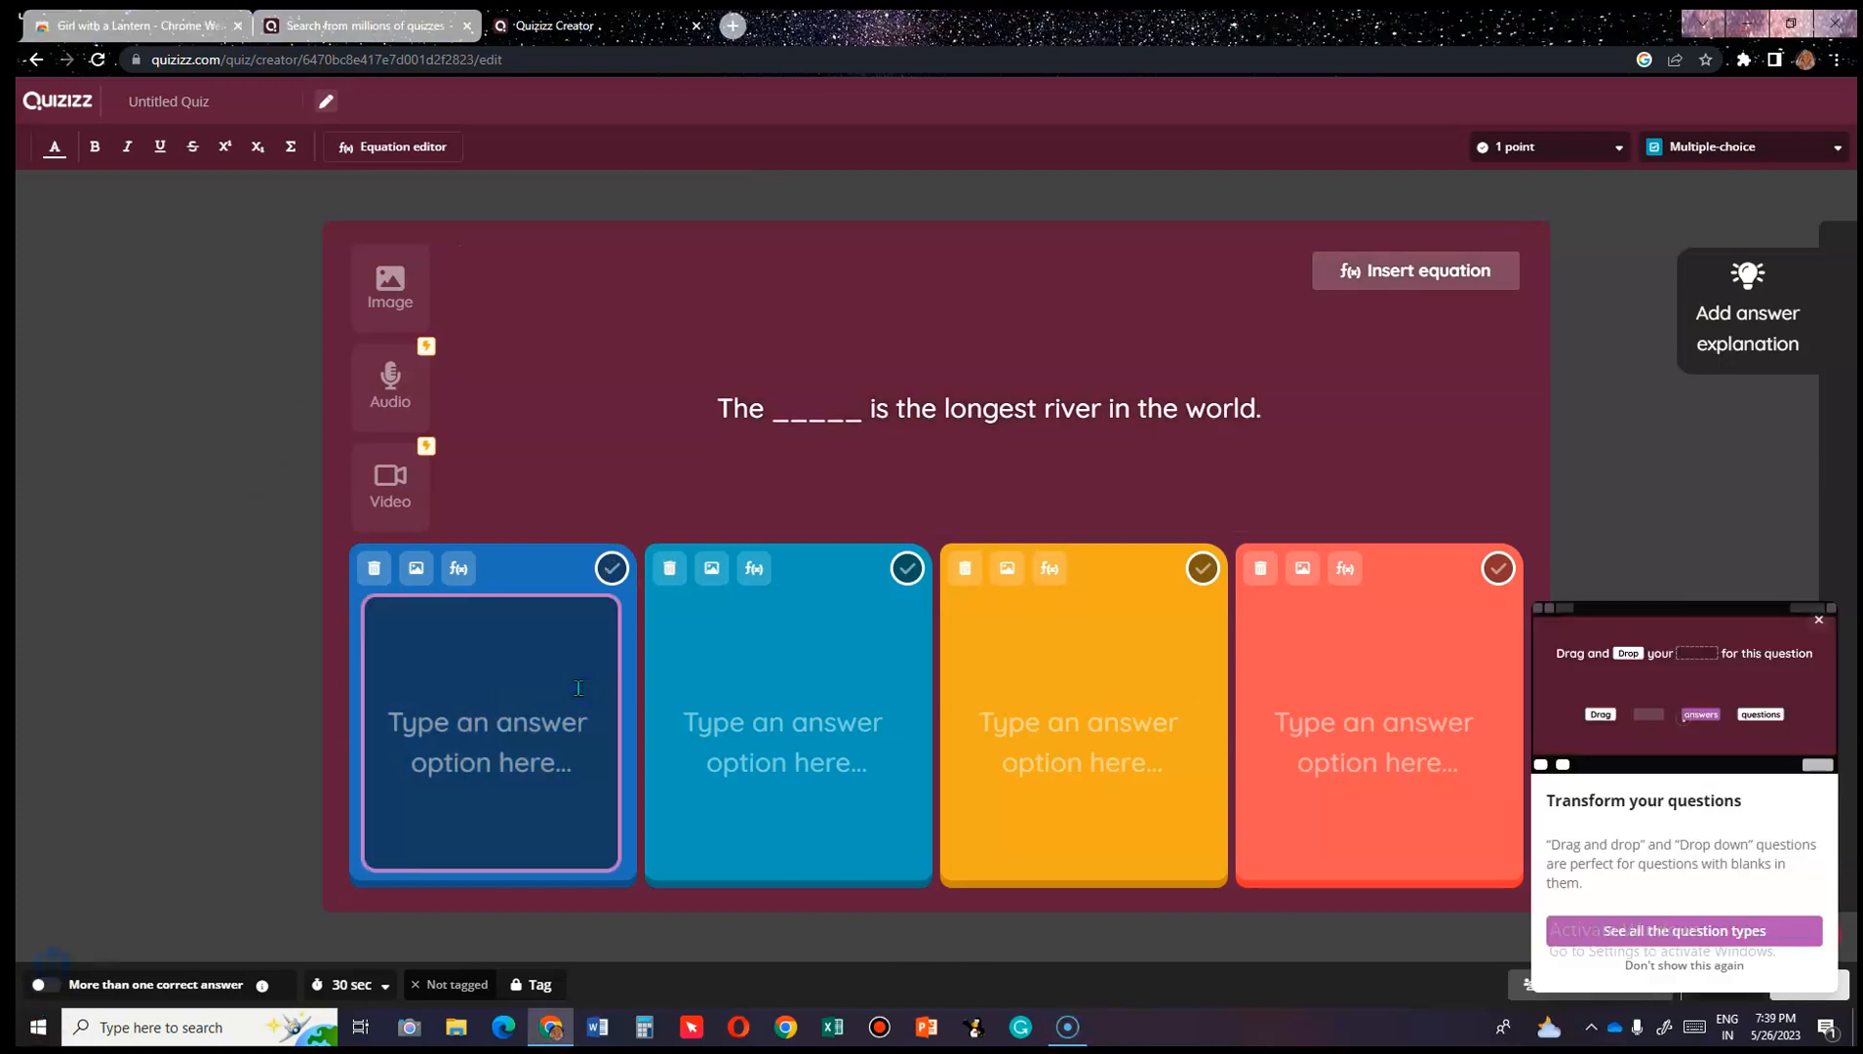
pyautogui.write('Nil')
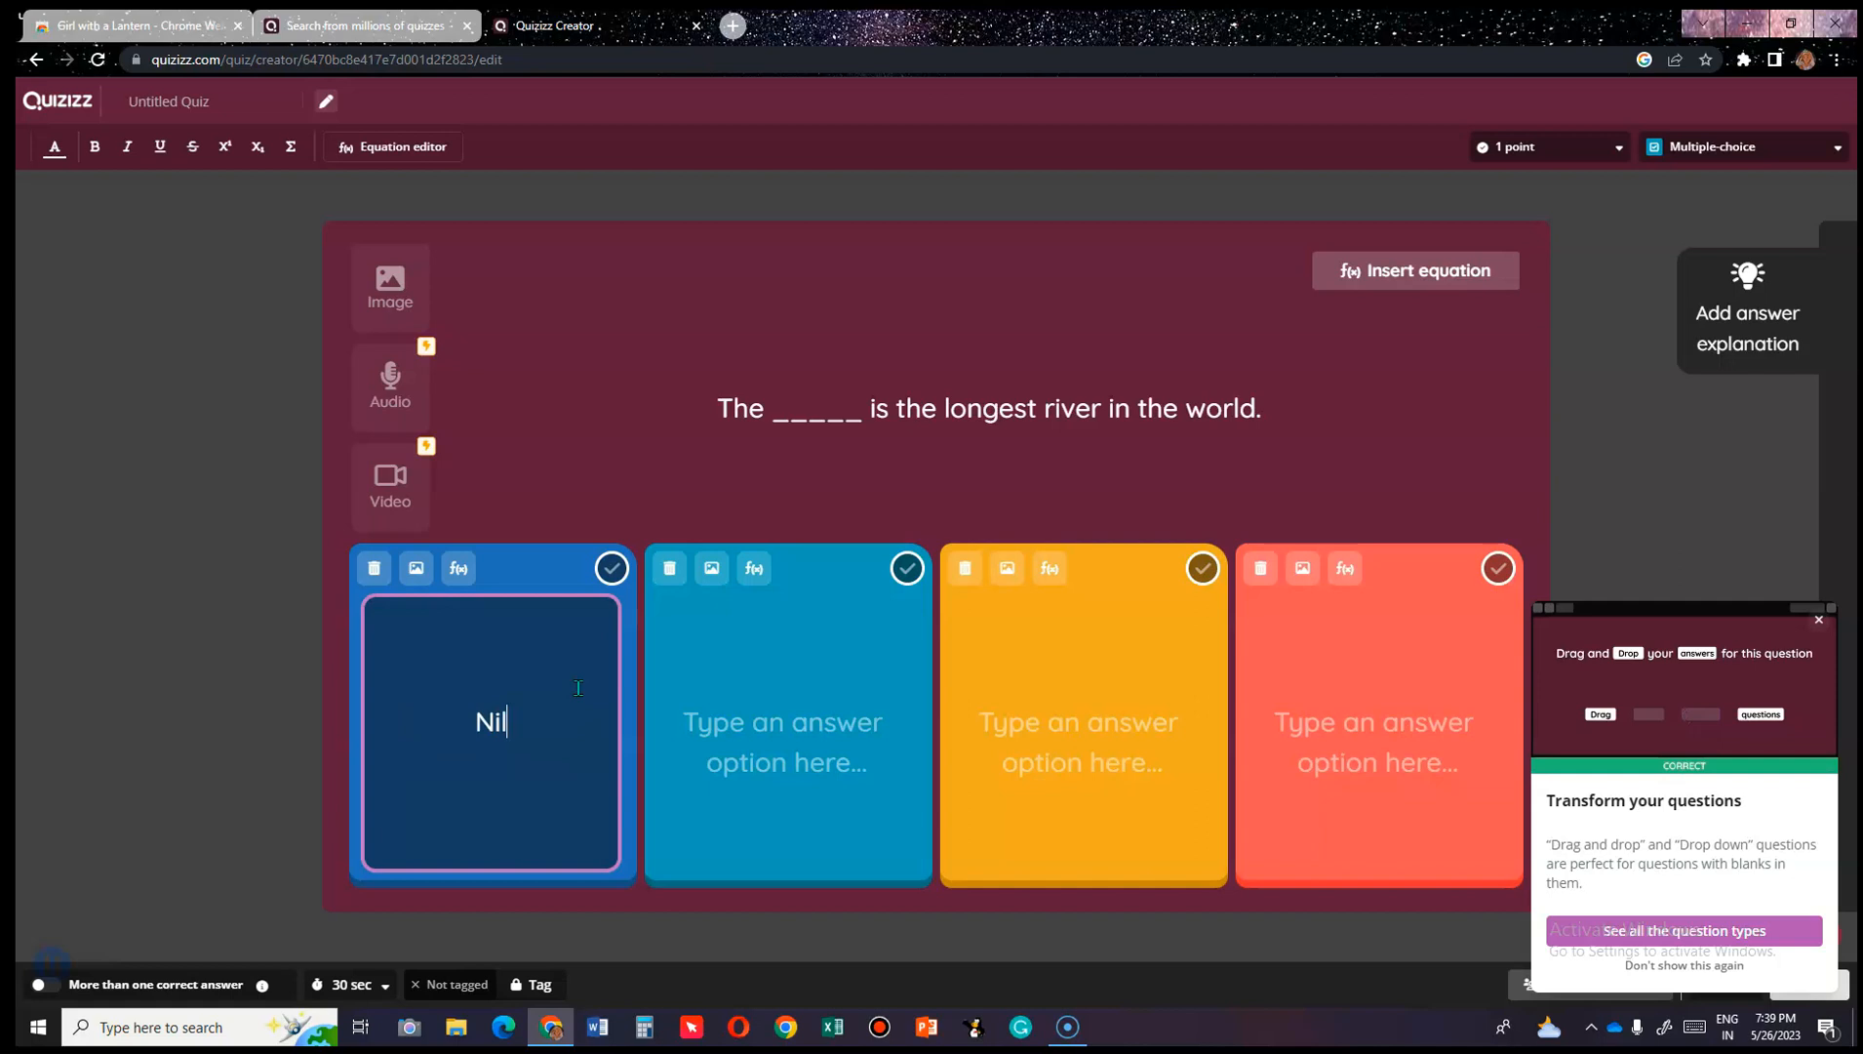
pyautogui.write('e')
pyautogui.click(594, 682)
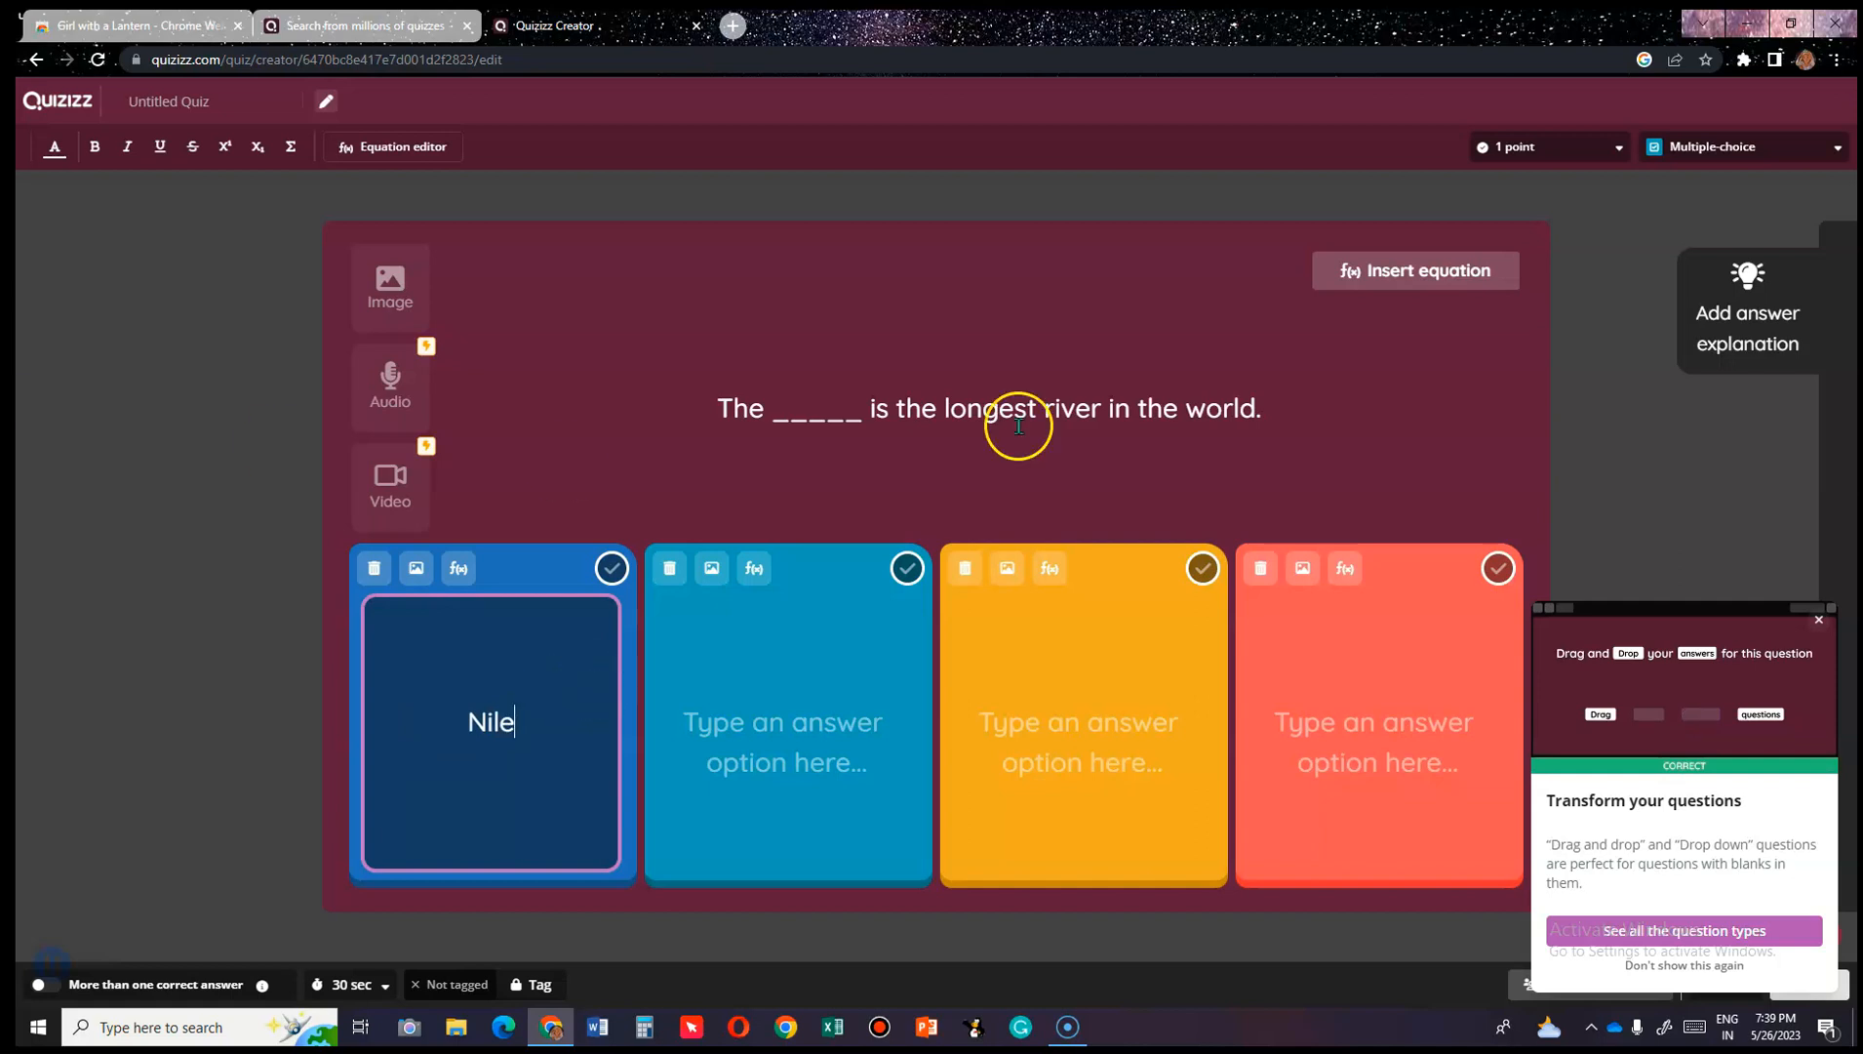
pyautogui.click(805, 730)
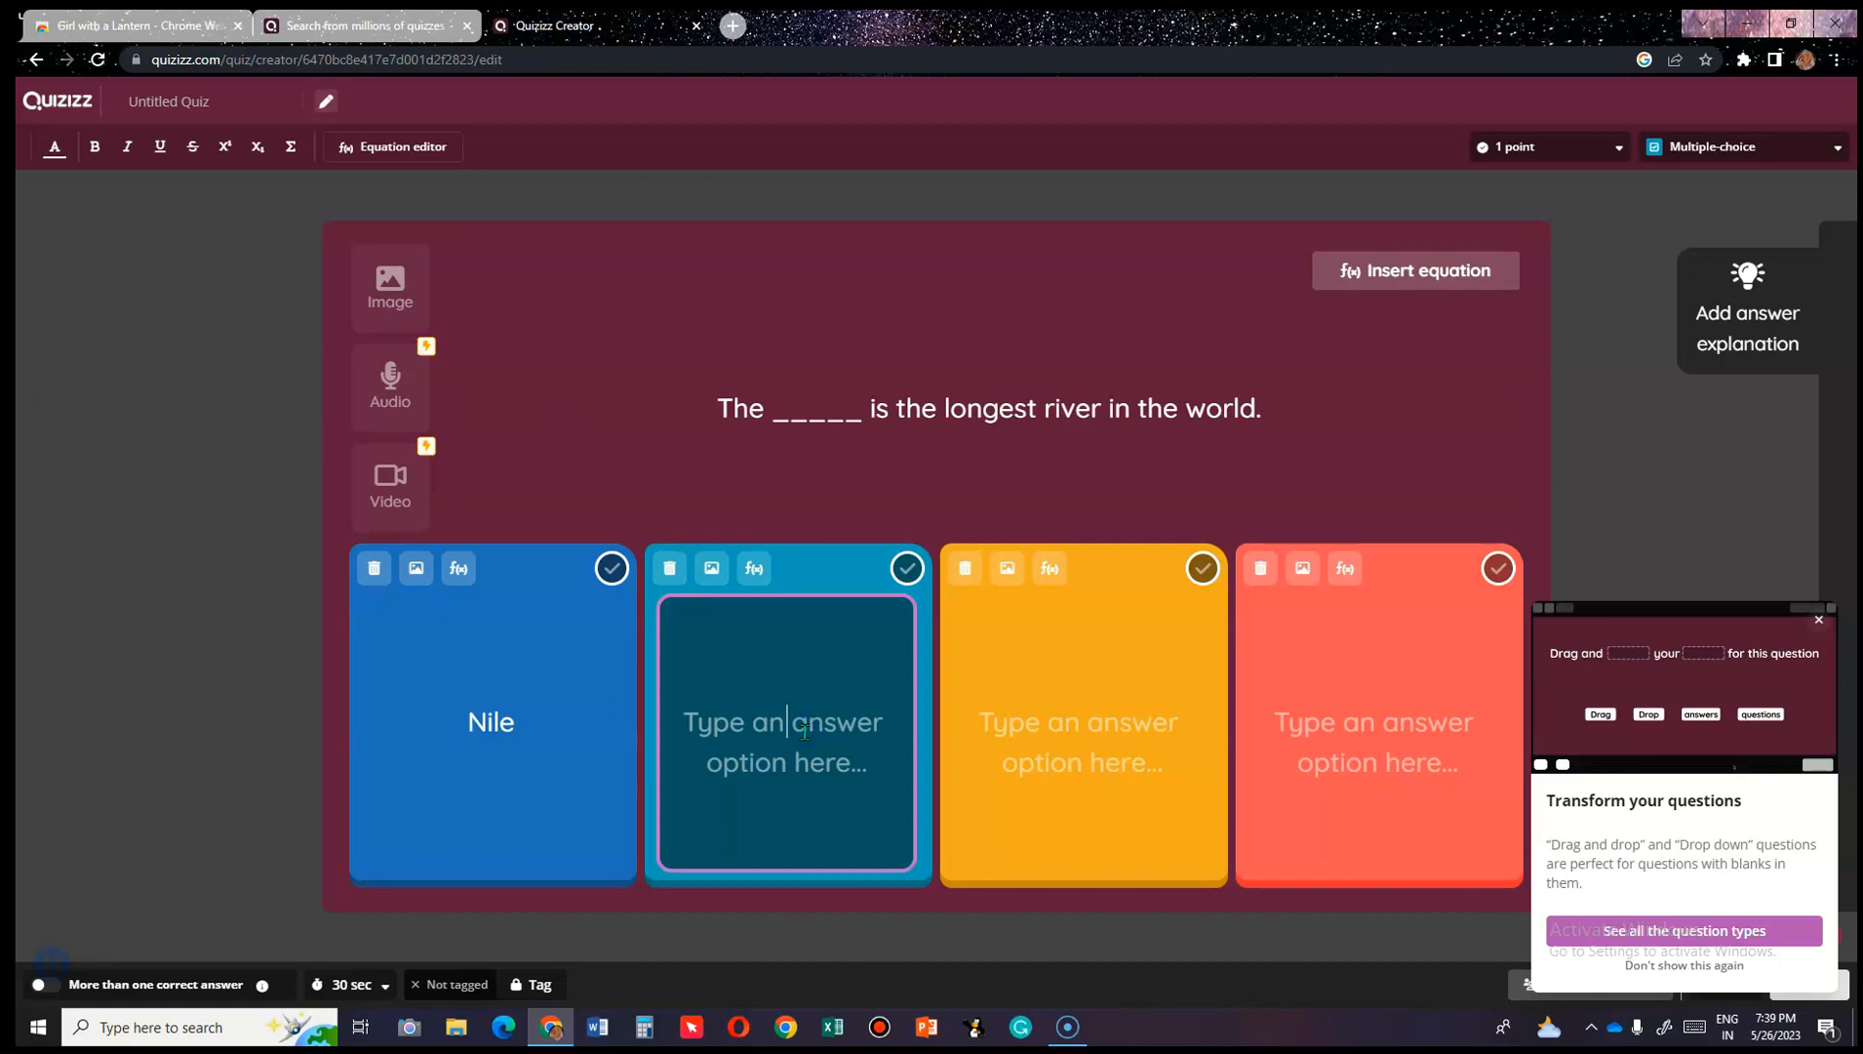
pyautogui.write('Amazon')
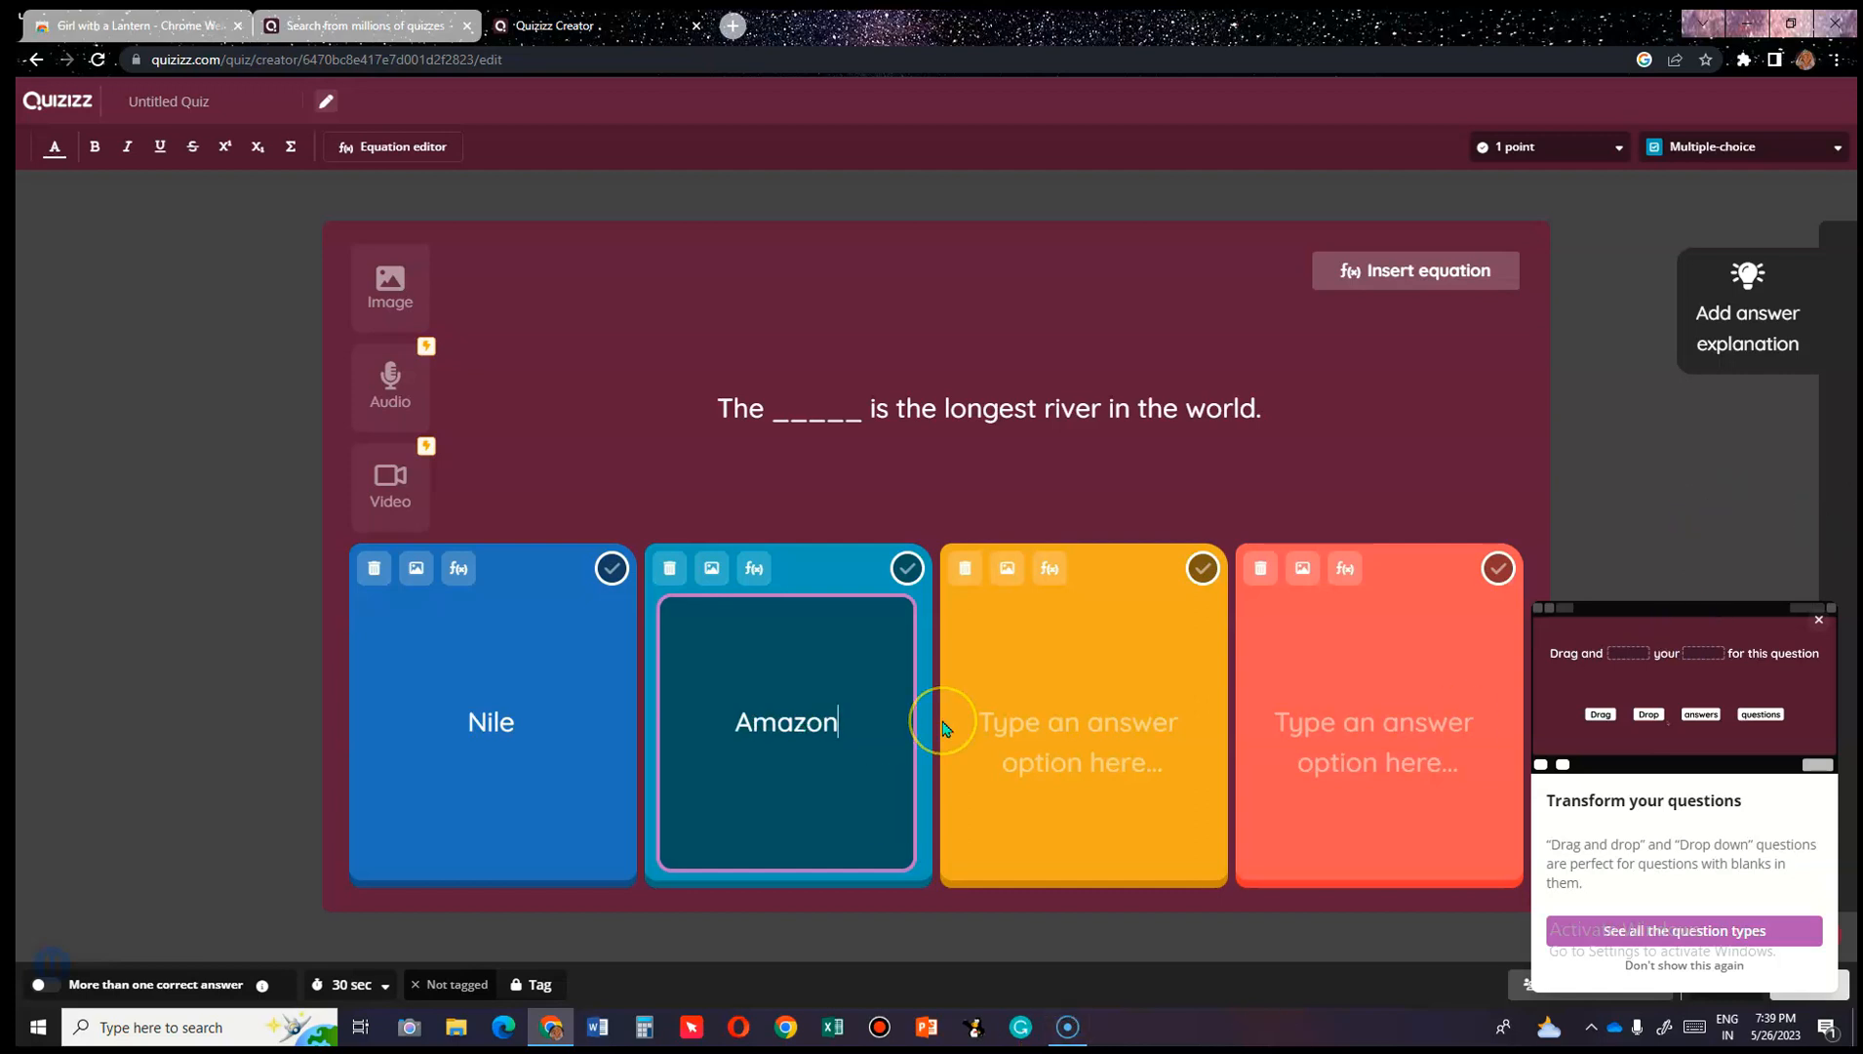
pyautogui.click(1044, 763)
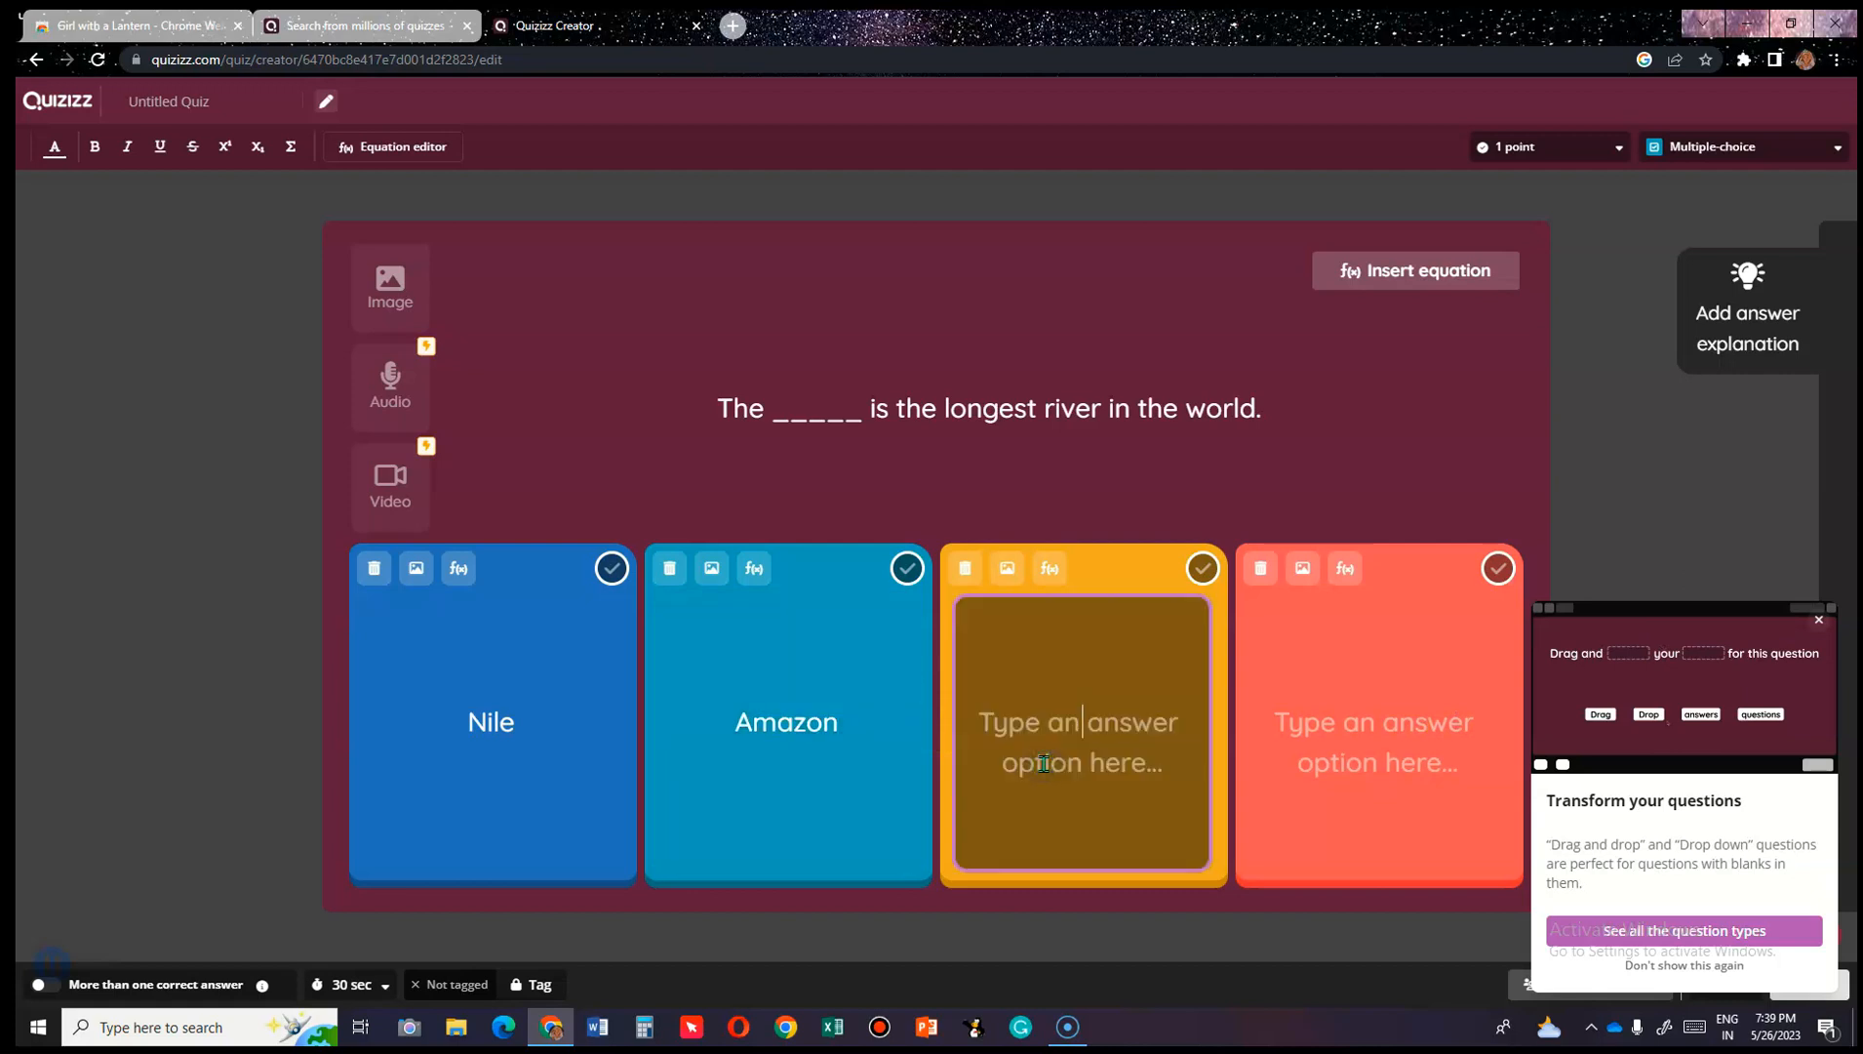
pyautogui.write('Mo')
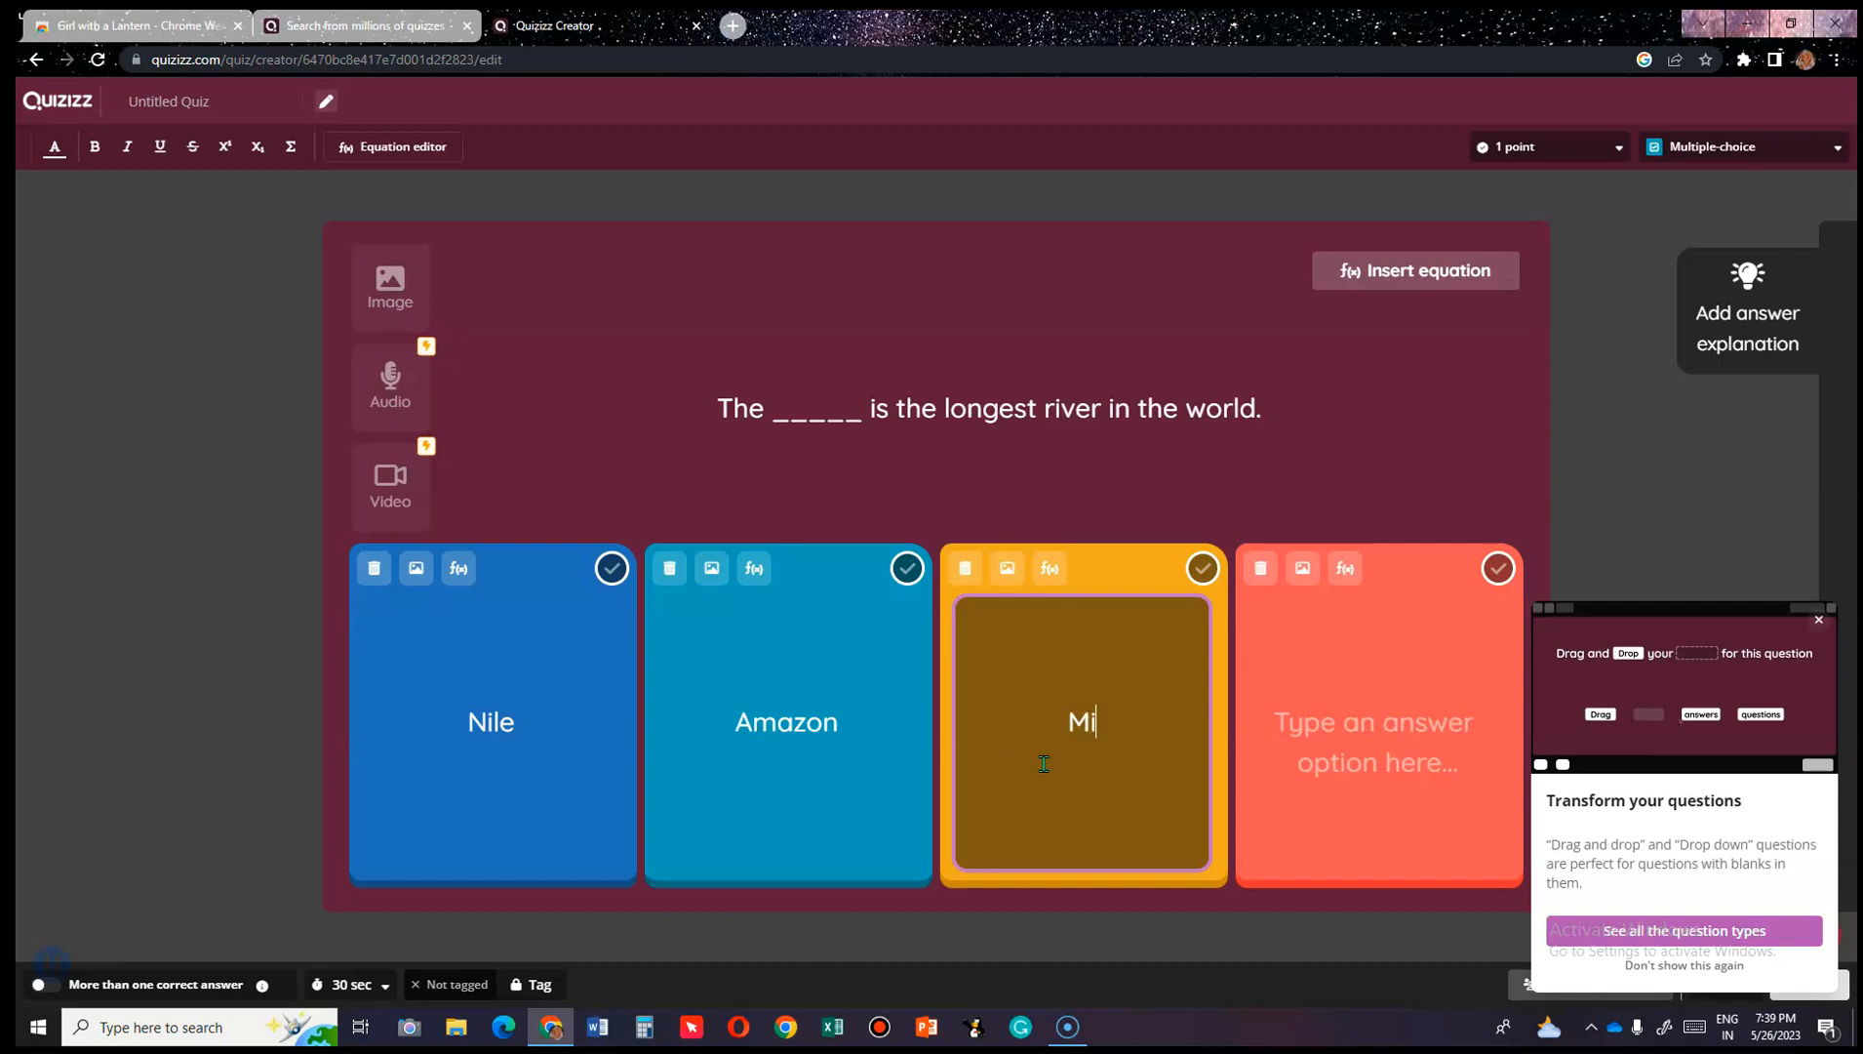
pyautogui.write('ssissippi')
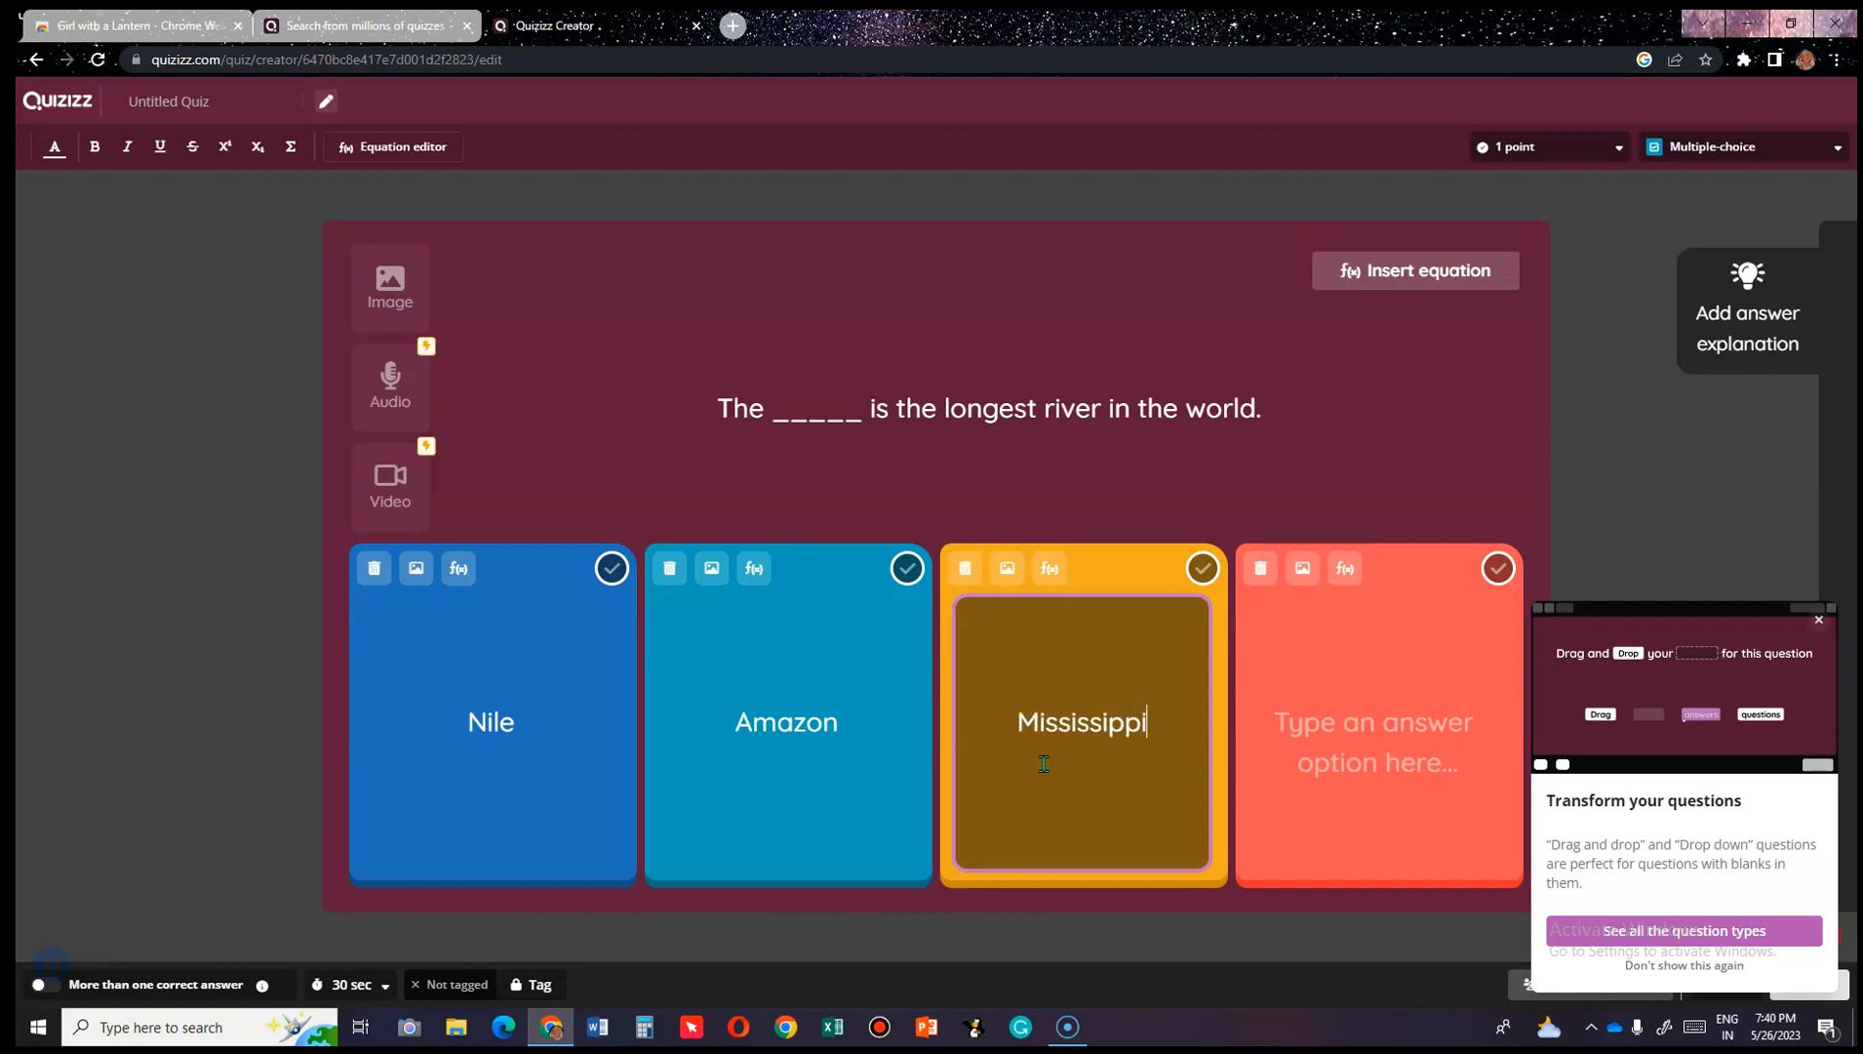
# Delete the empty fourth answer option and mark Nile as the correct answer.
pyautogui.moveTo(558, 1047)
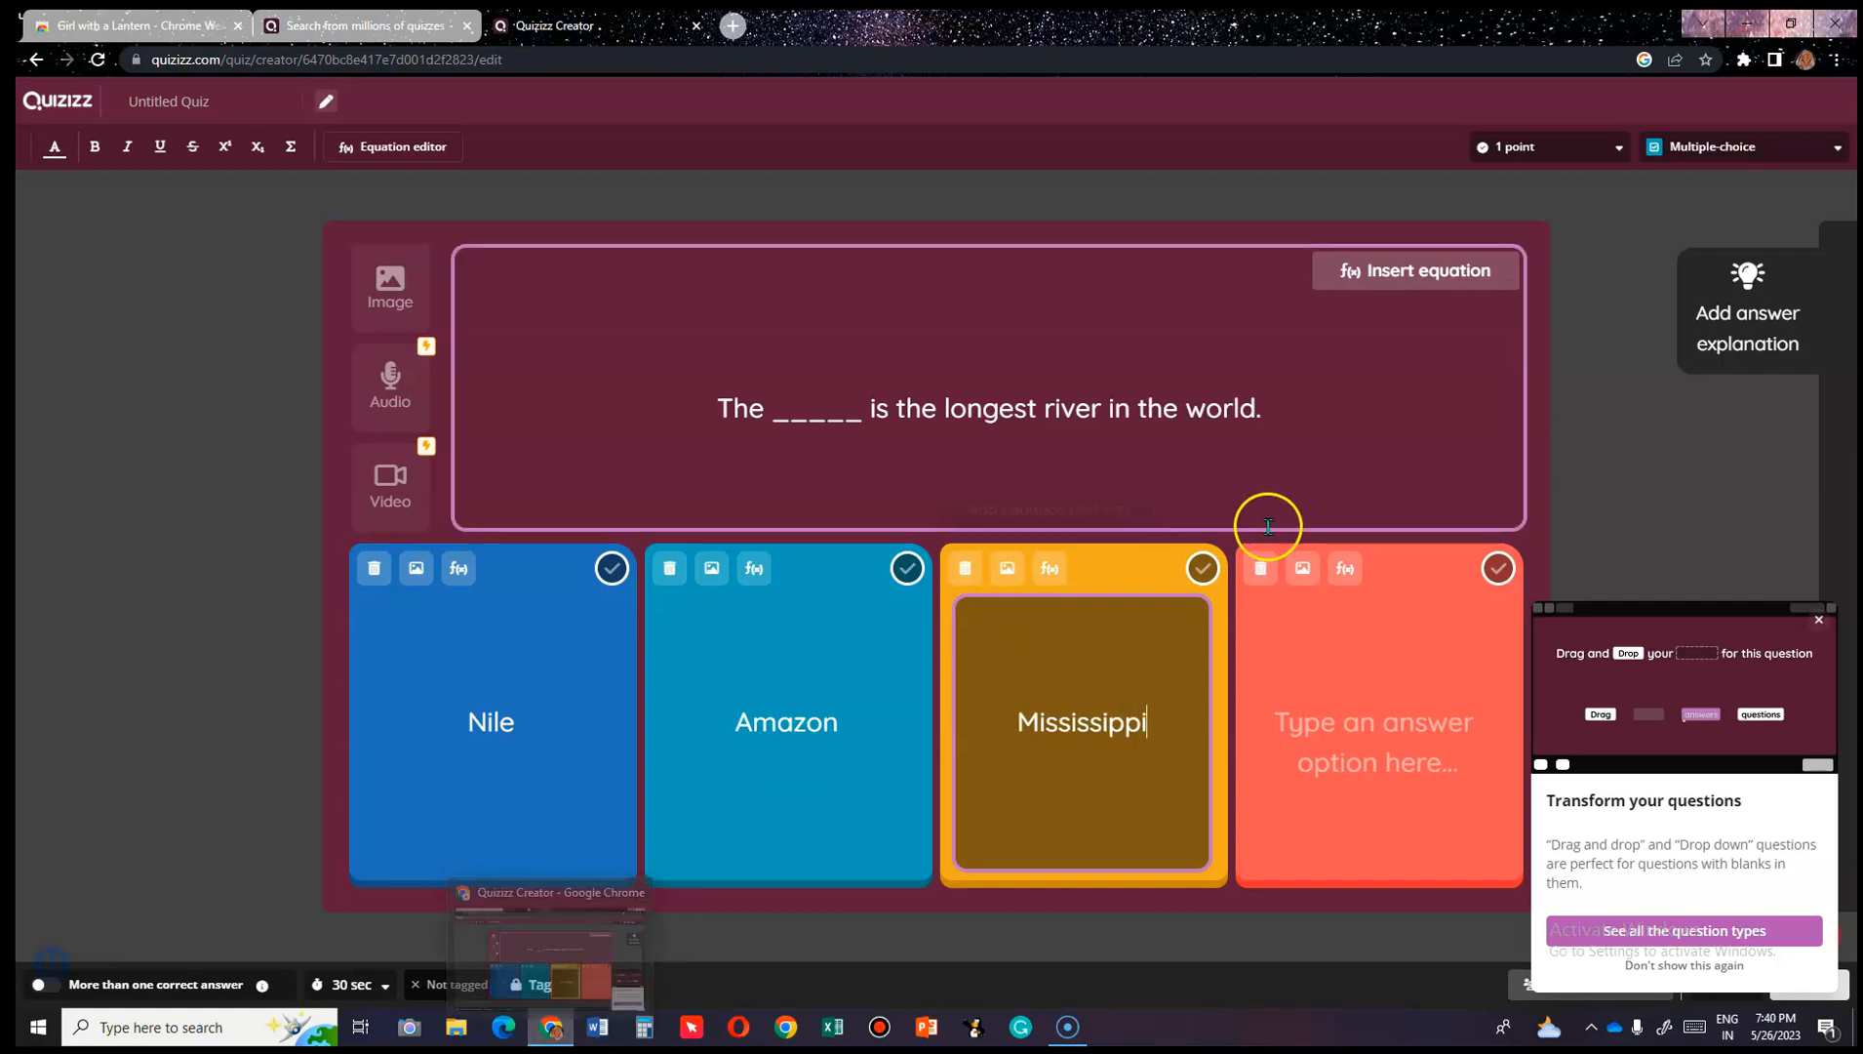
pyautogui.click(1262, 573)
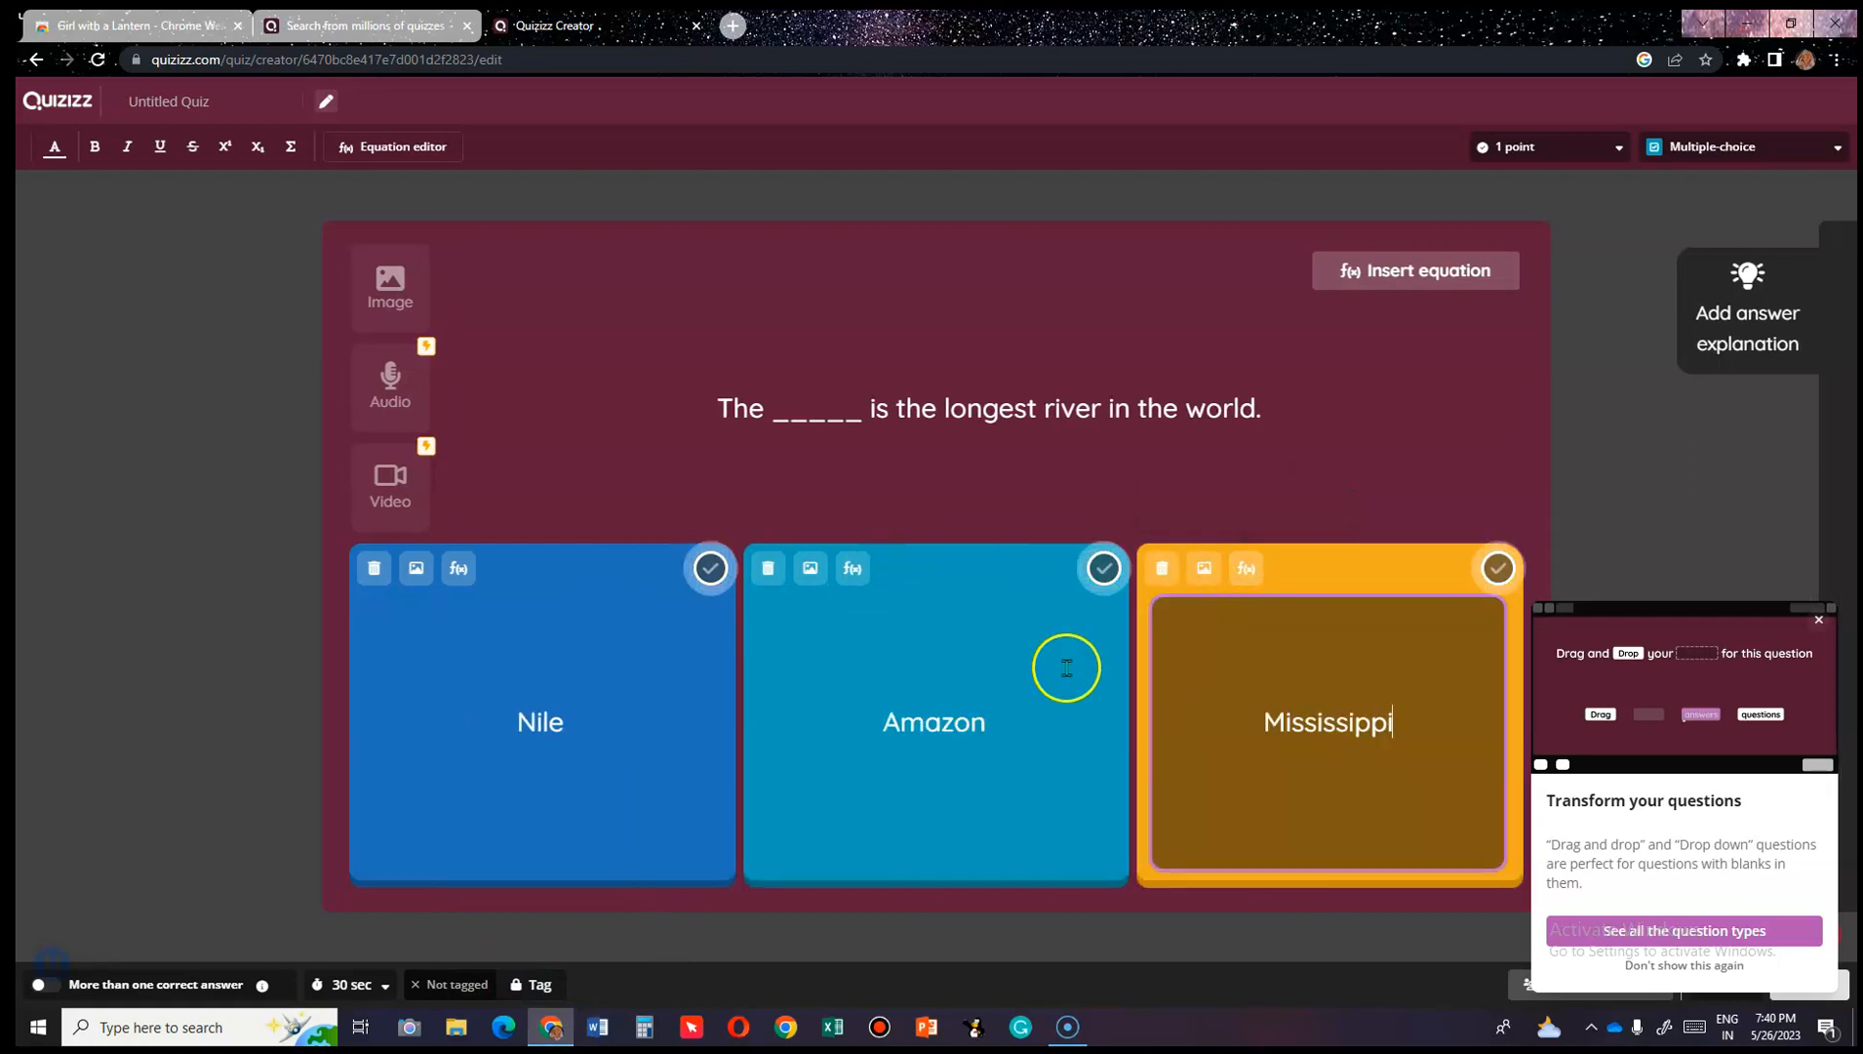
pyautogui.click(712, 570)
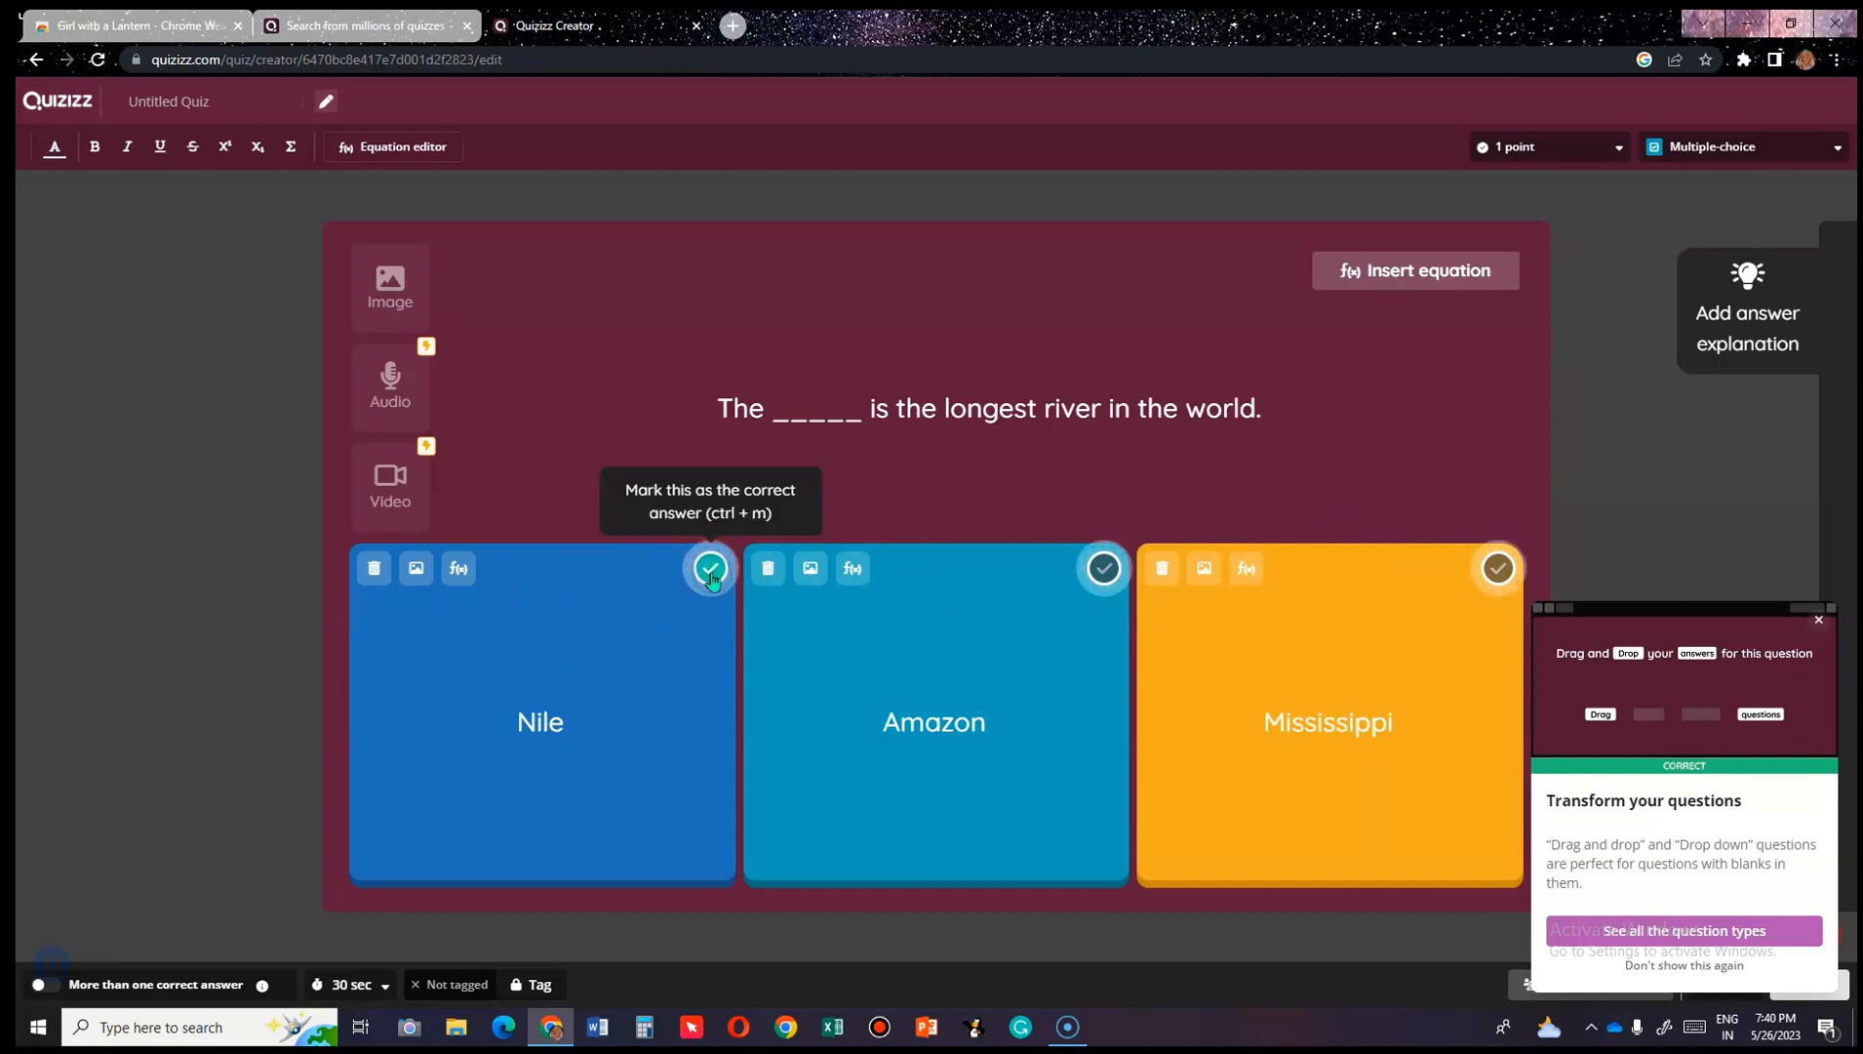
# Search for a question image with the term "nile" and select the first result, the river with a sandy bank.
pyautogui.click(516, 328)
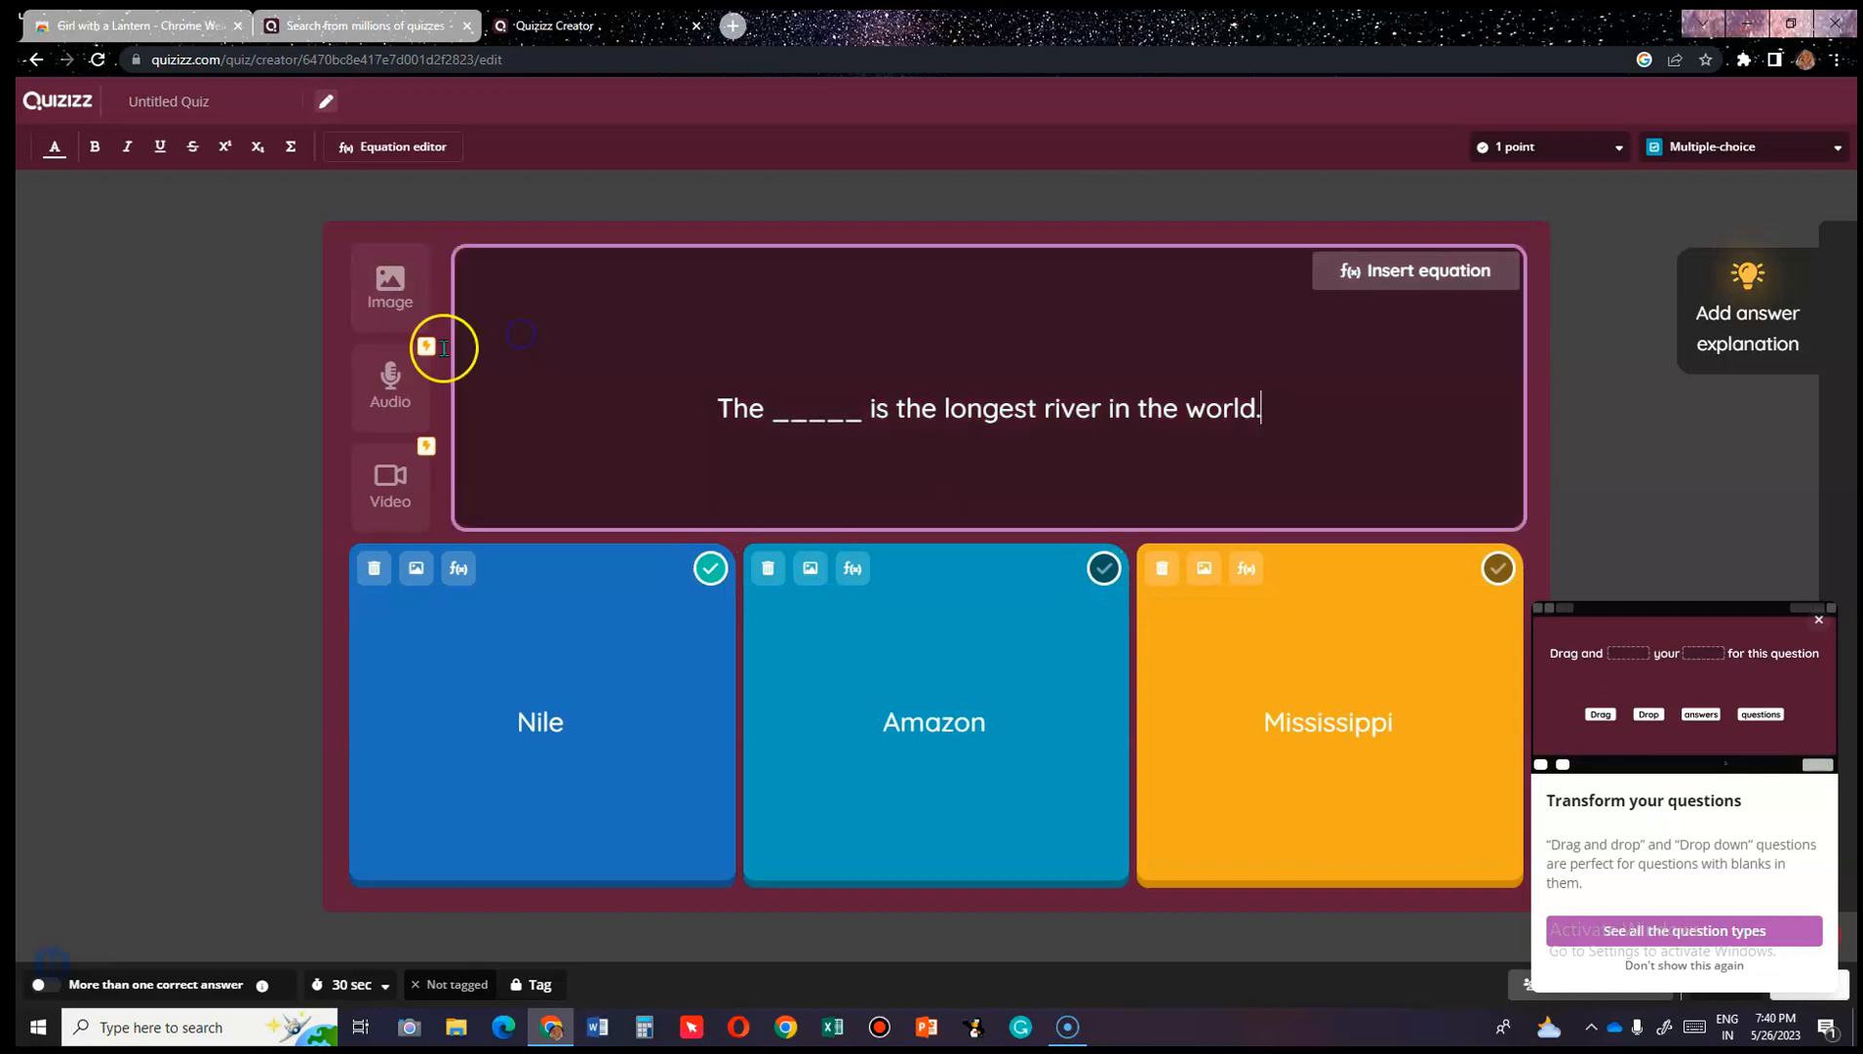
pyautogui.click(389, 298)
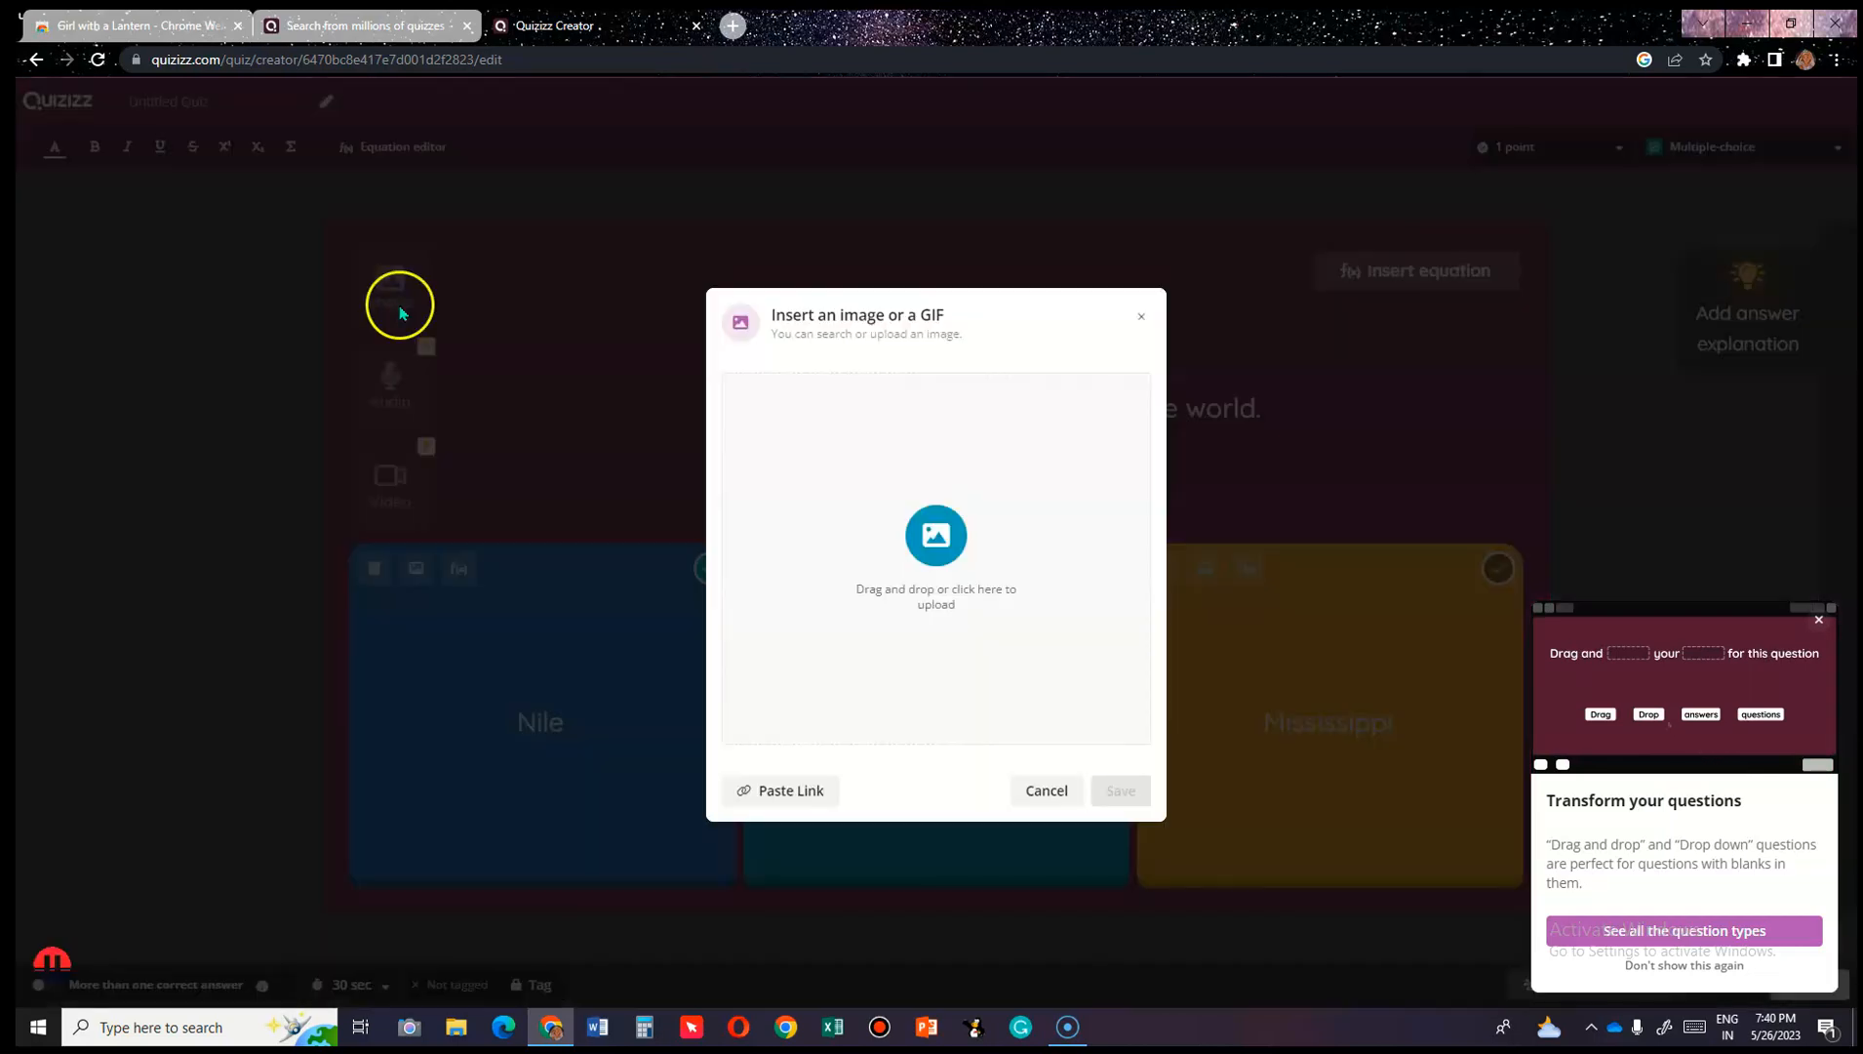
pyautogui.click(842, 359)
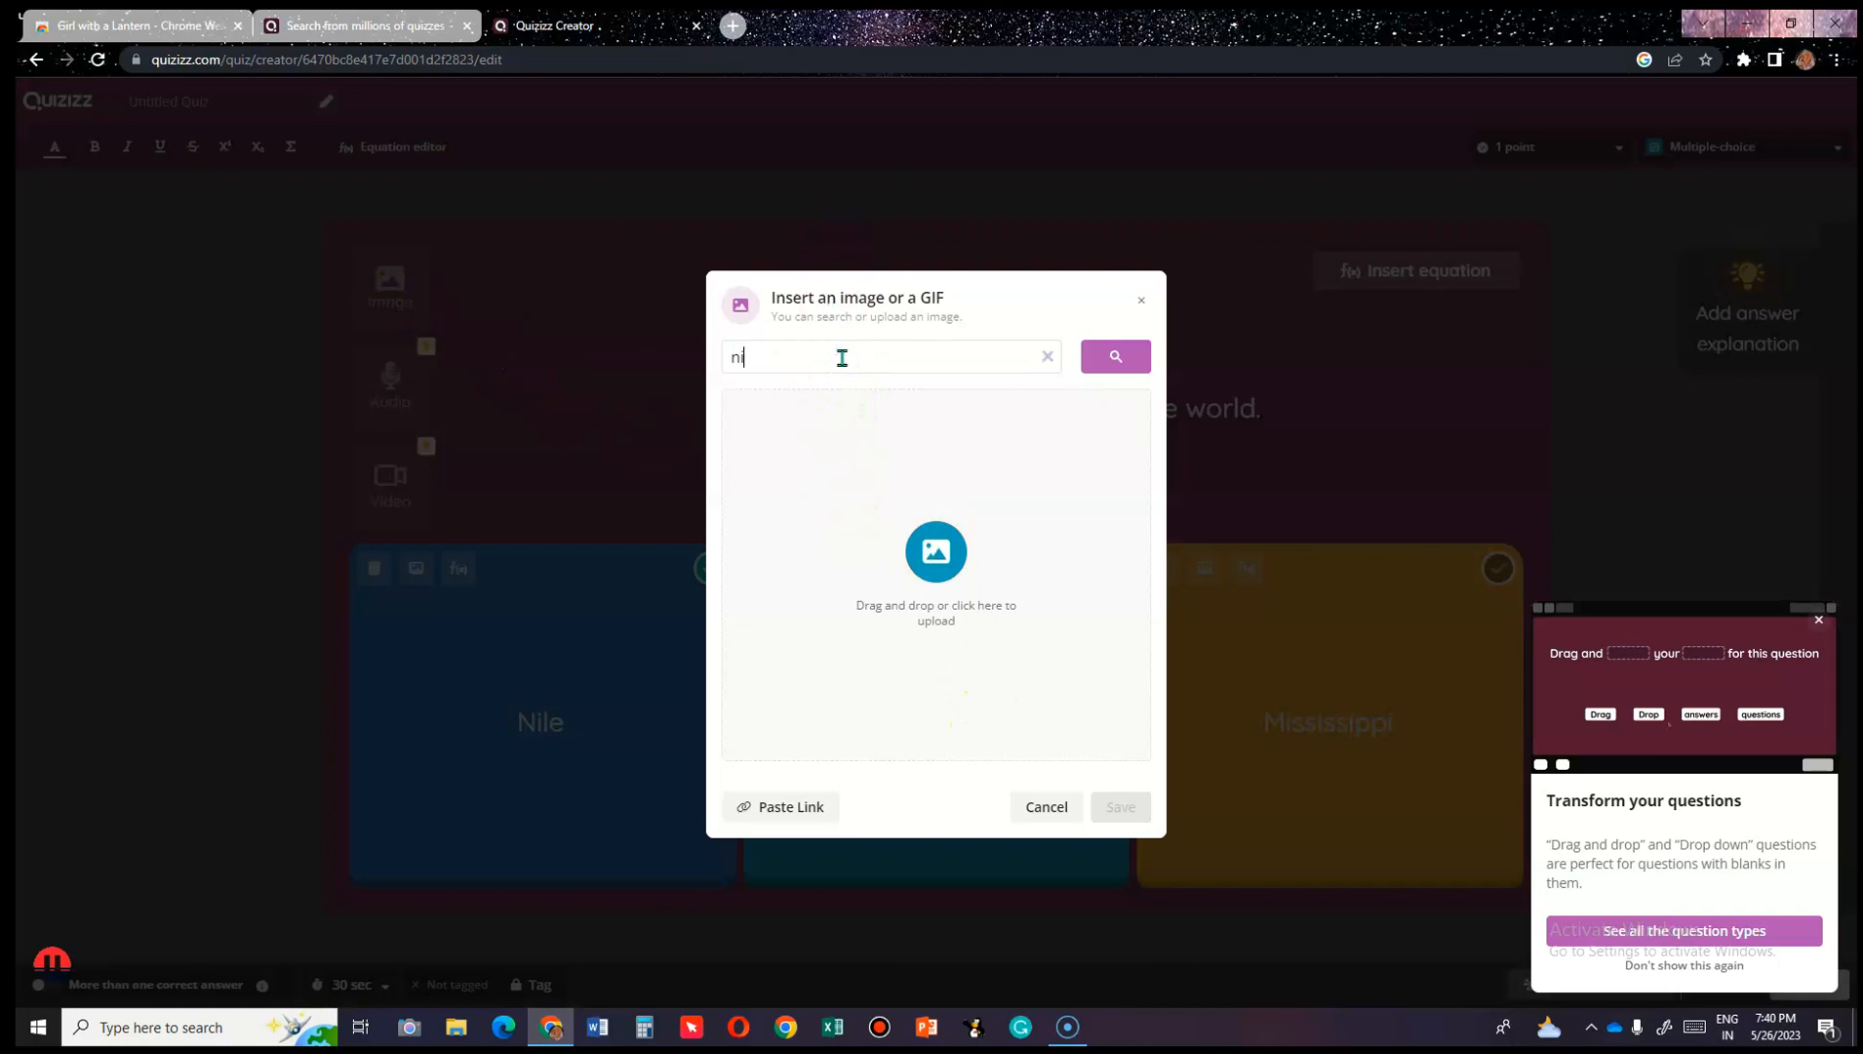
pyautogui.press('Return')
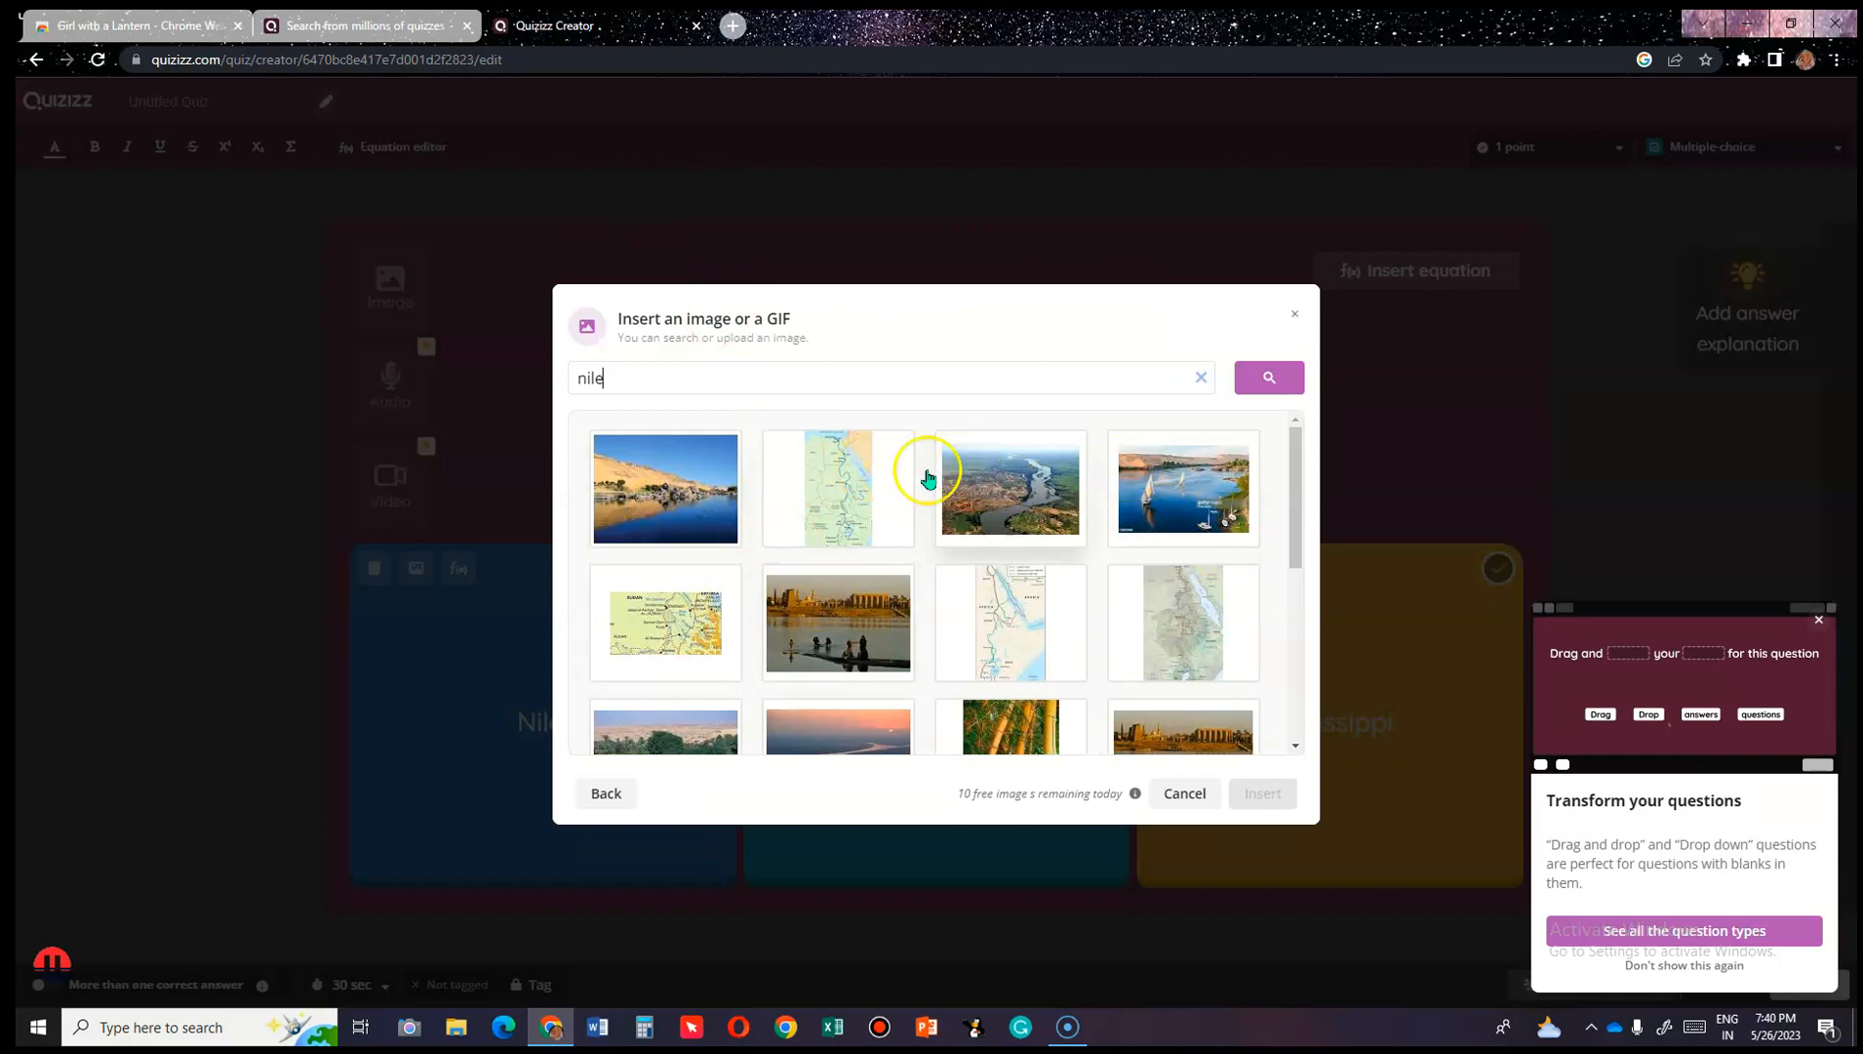
pyautogui.click(710, 488)
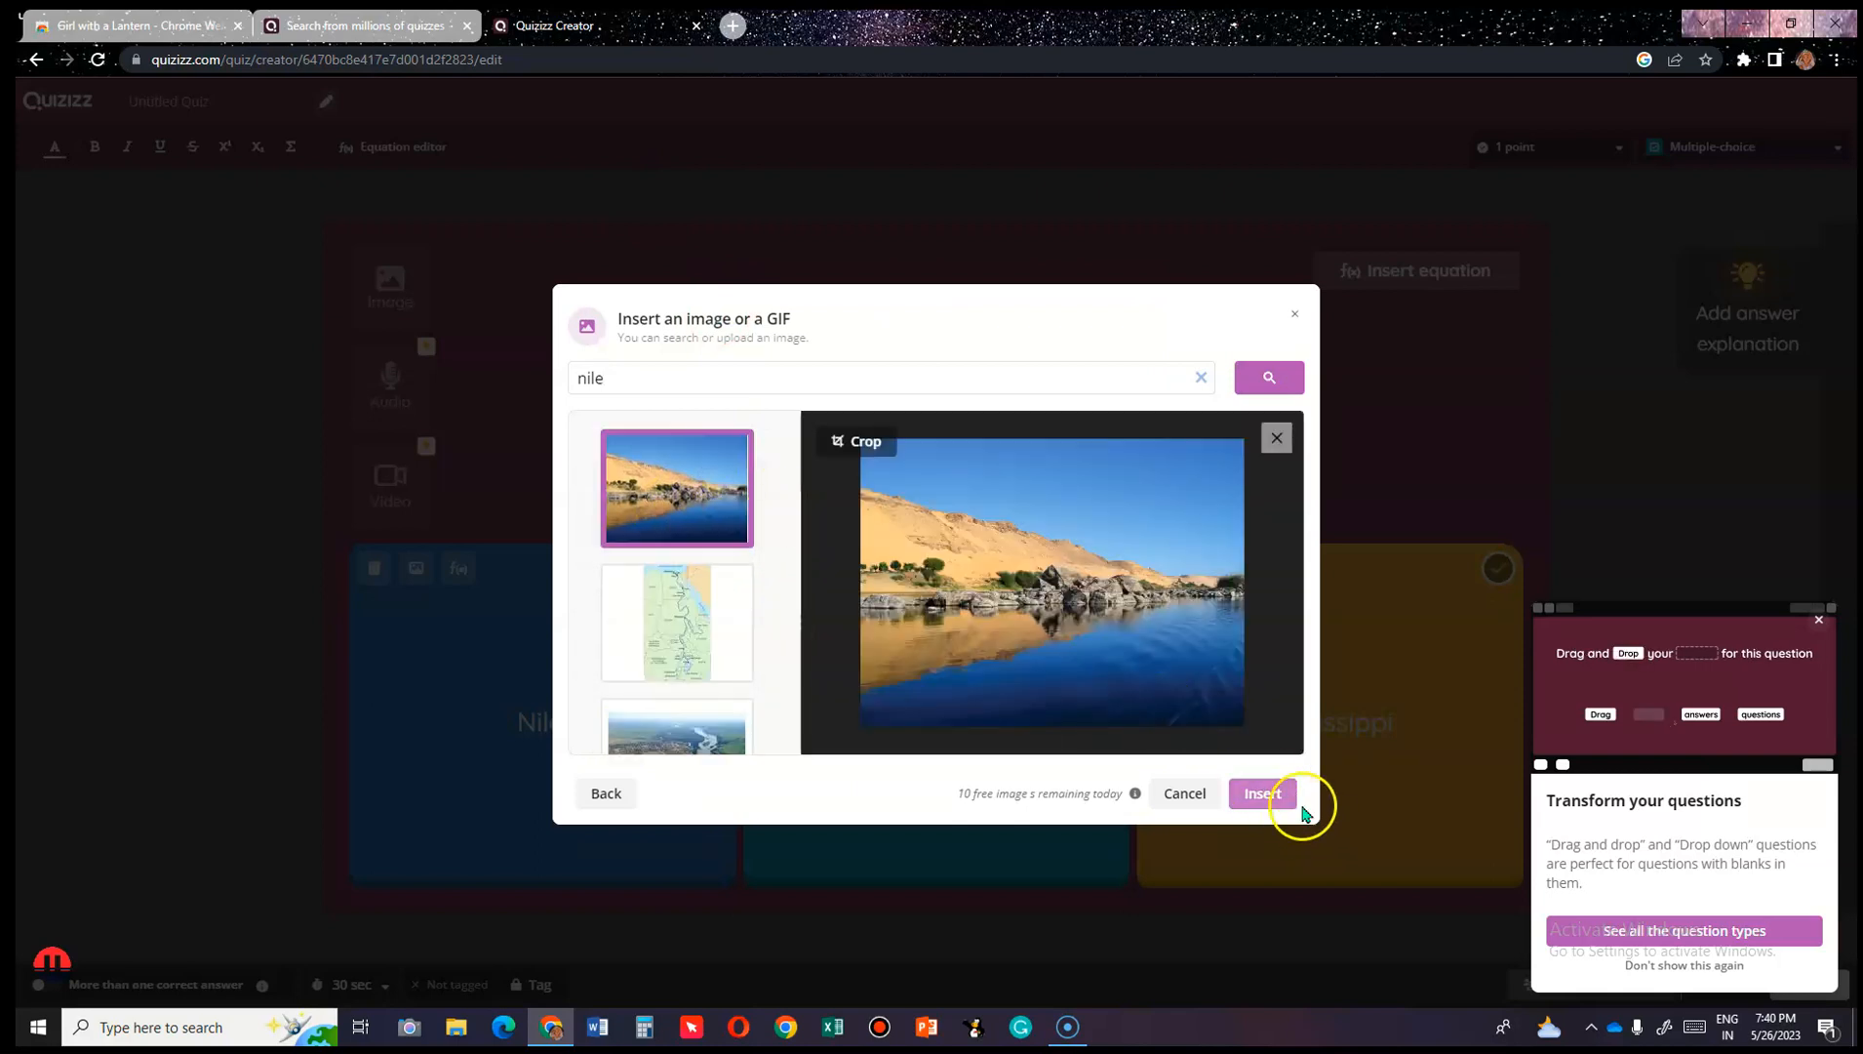
# Crop the sky off the upper part of the river picture, insert it into the question and dismiss the question-type suggestion.
pyautogui.click(856, 442)
pyautogui.moveTo(867, 451); pyautogui.dragTo(875, 555)
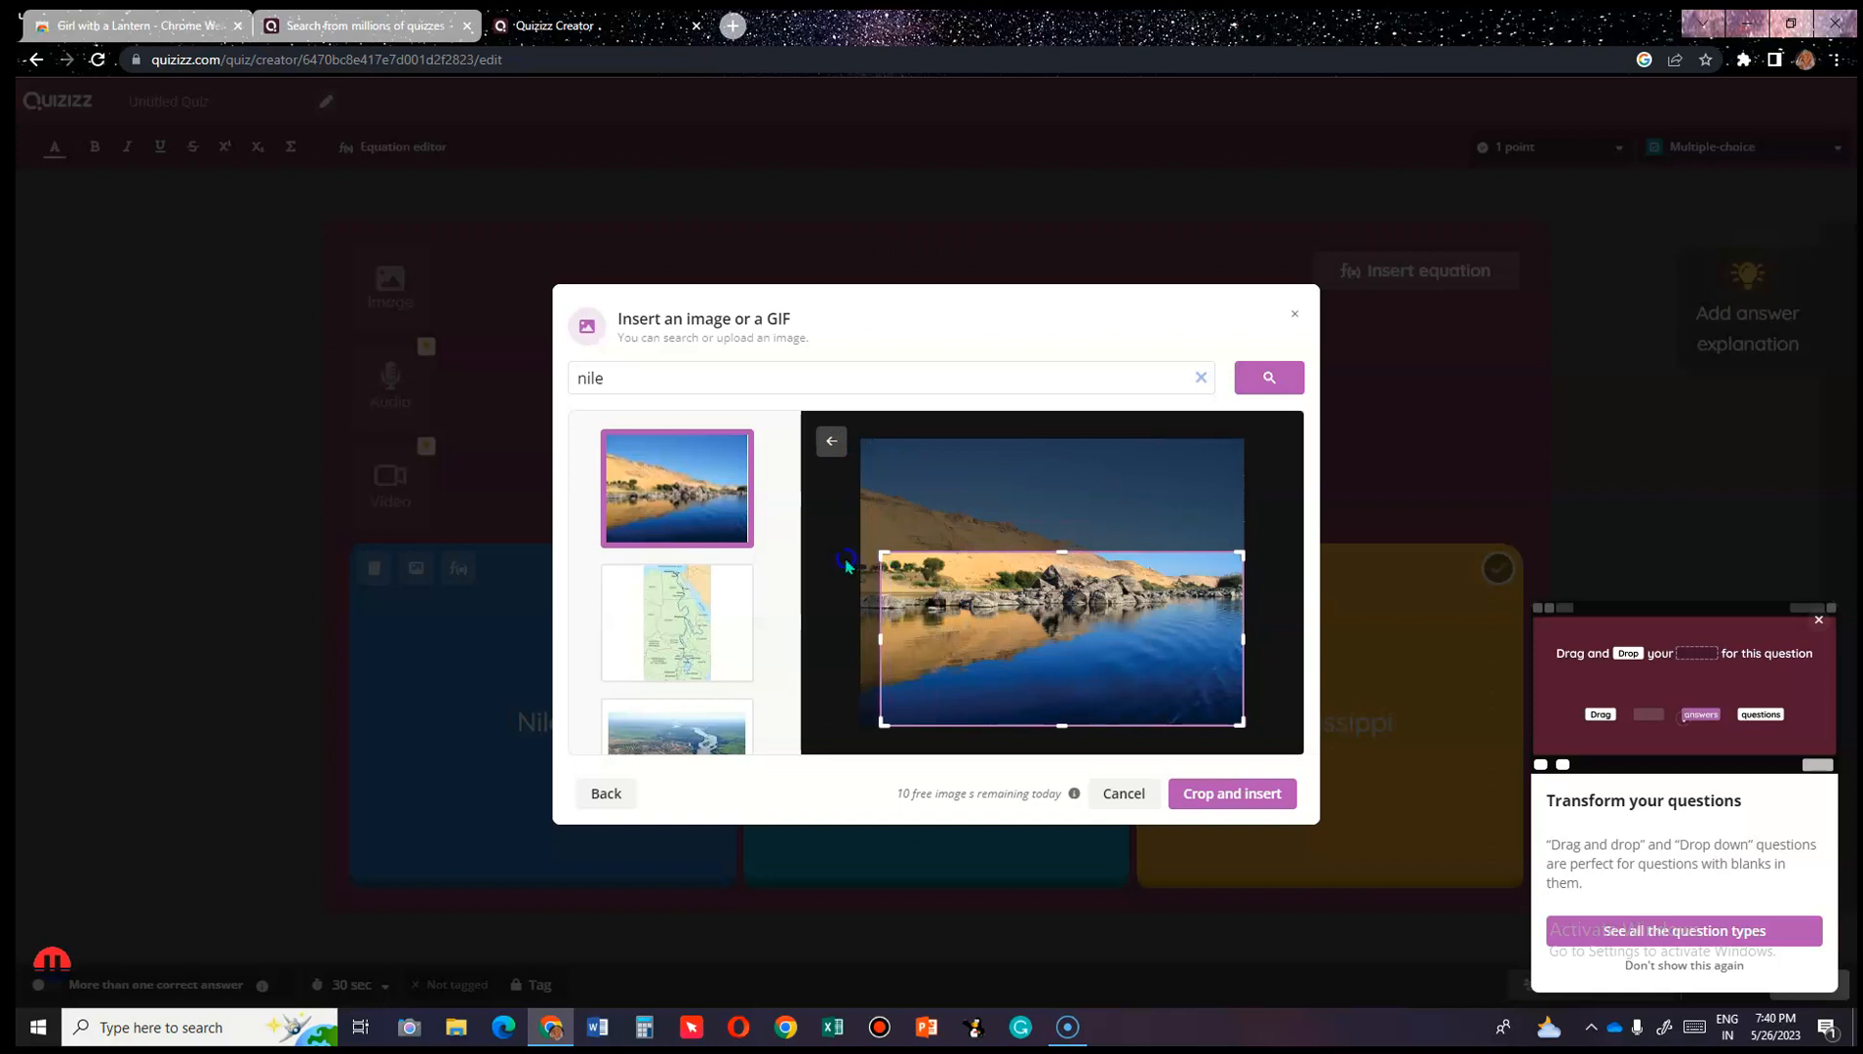
pyautogui.click(1212, 798)
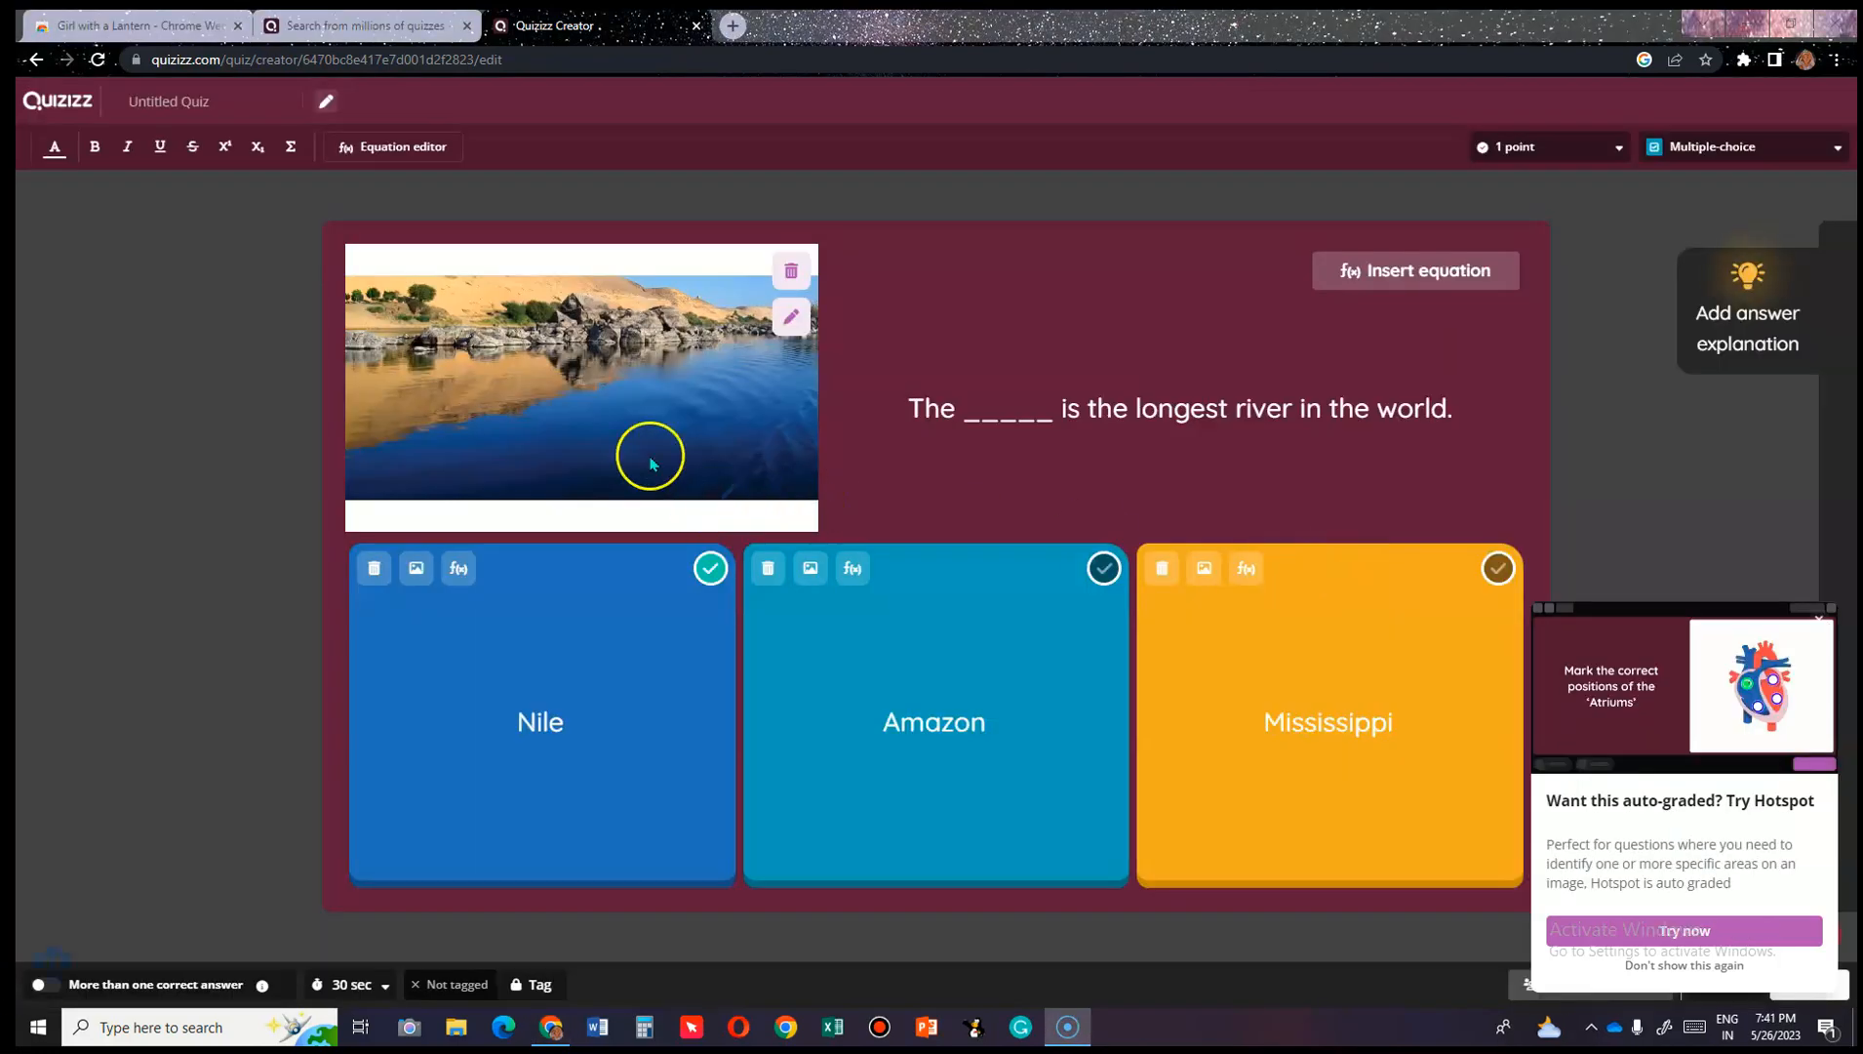
pyautogui.click(1818, 618)
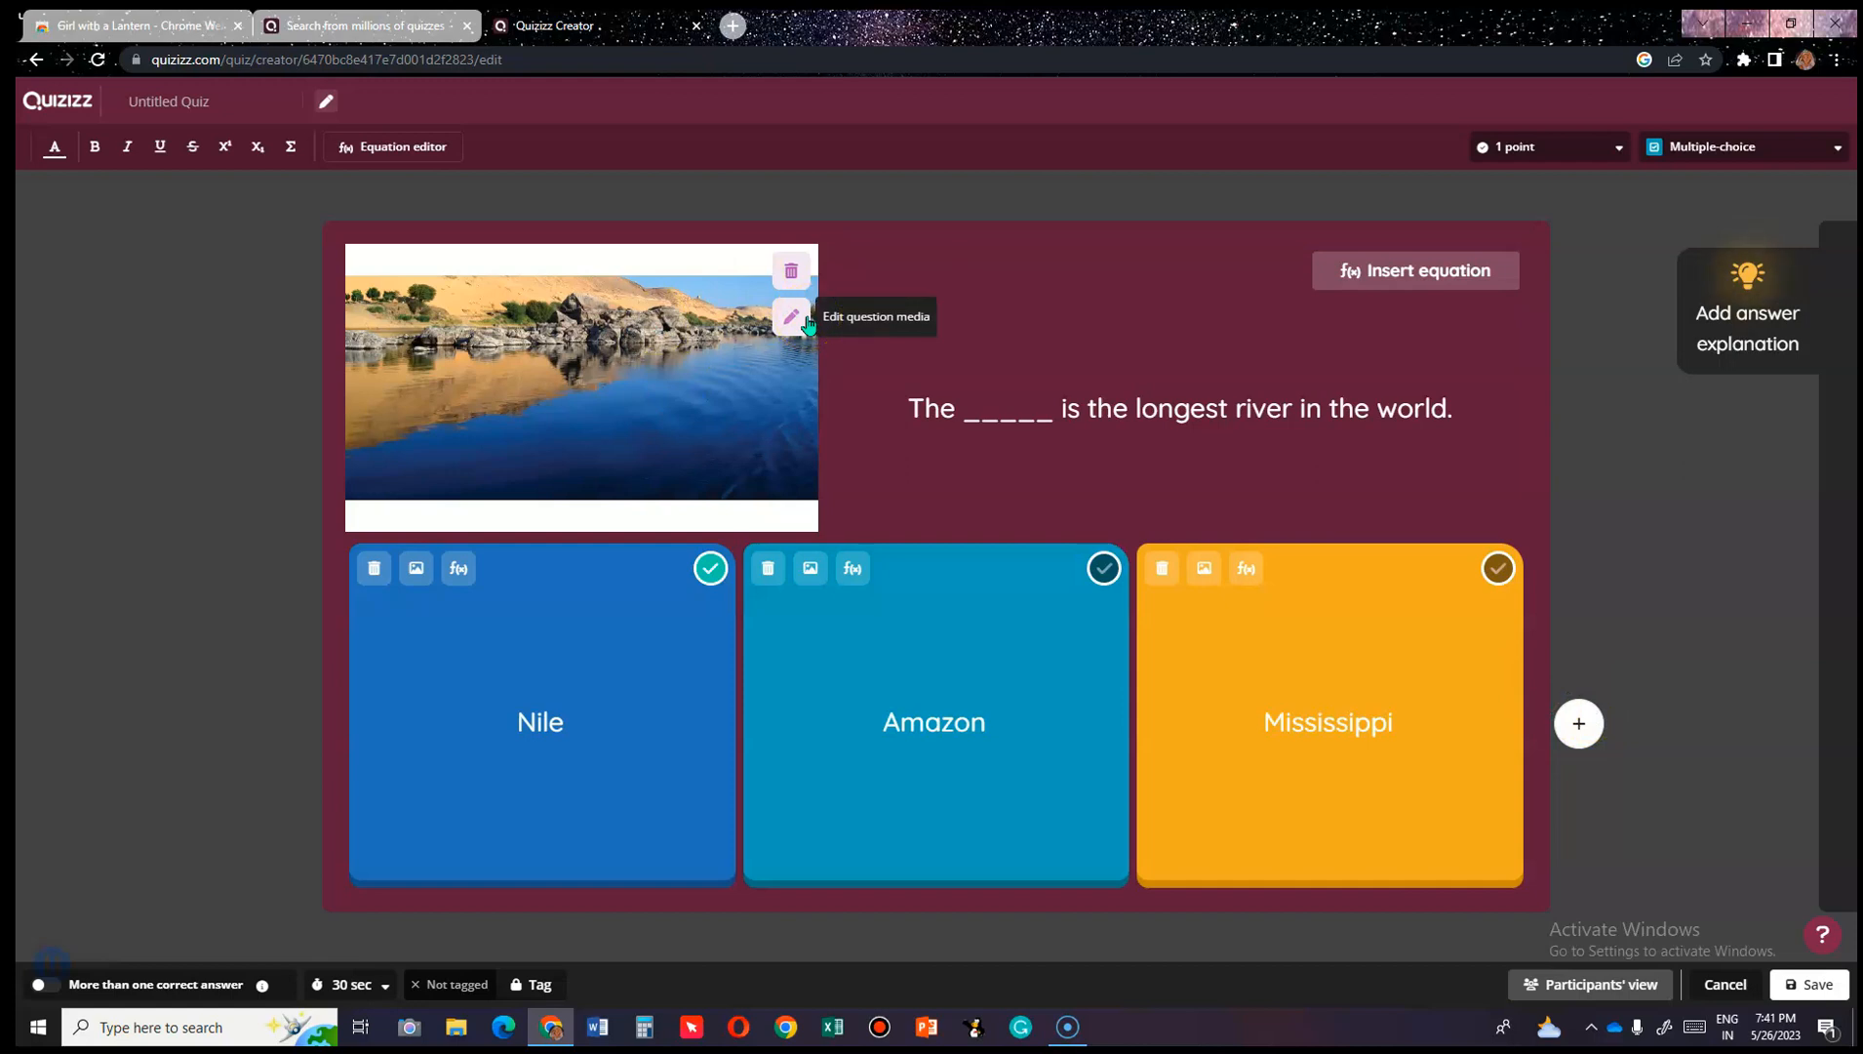
# Name the quiz "World geography".
pyautogui.click(239, 98)
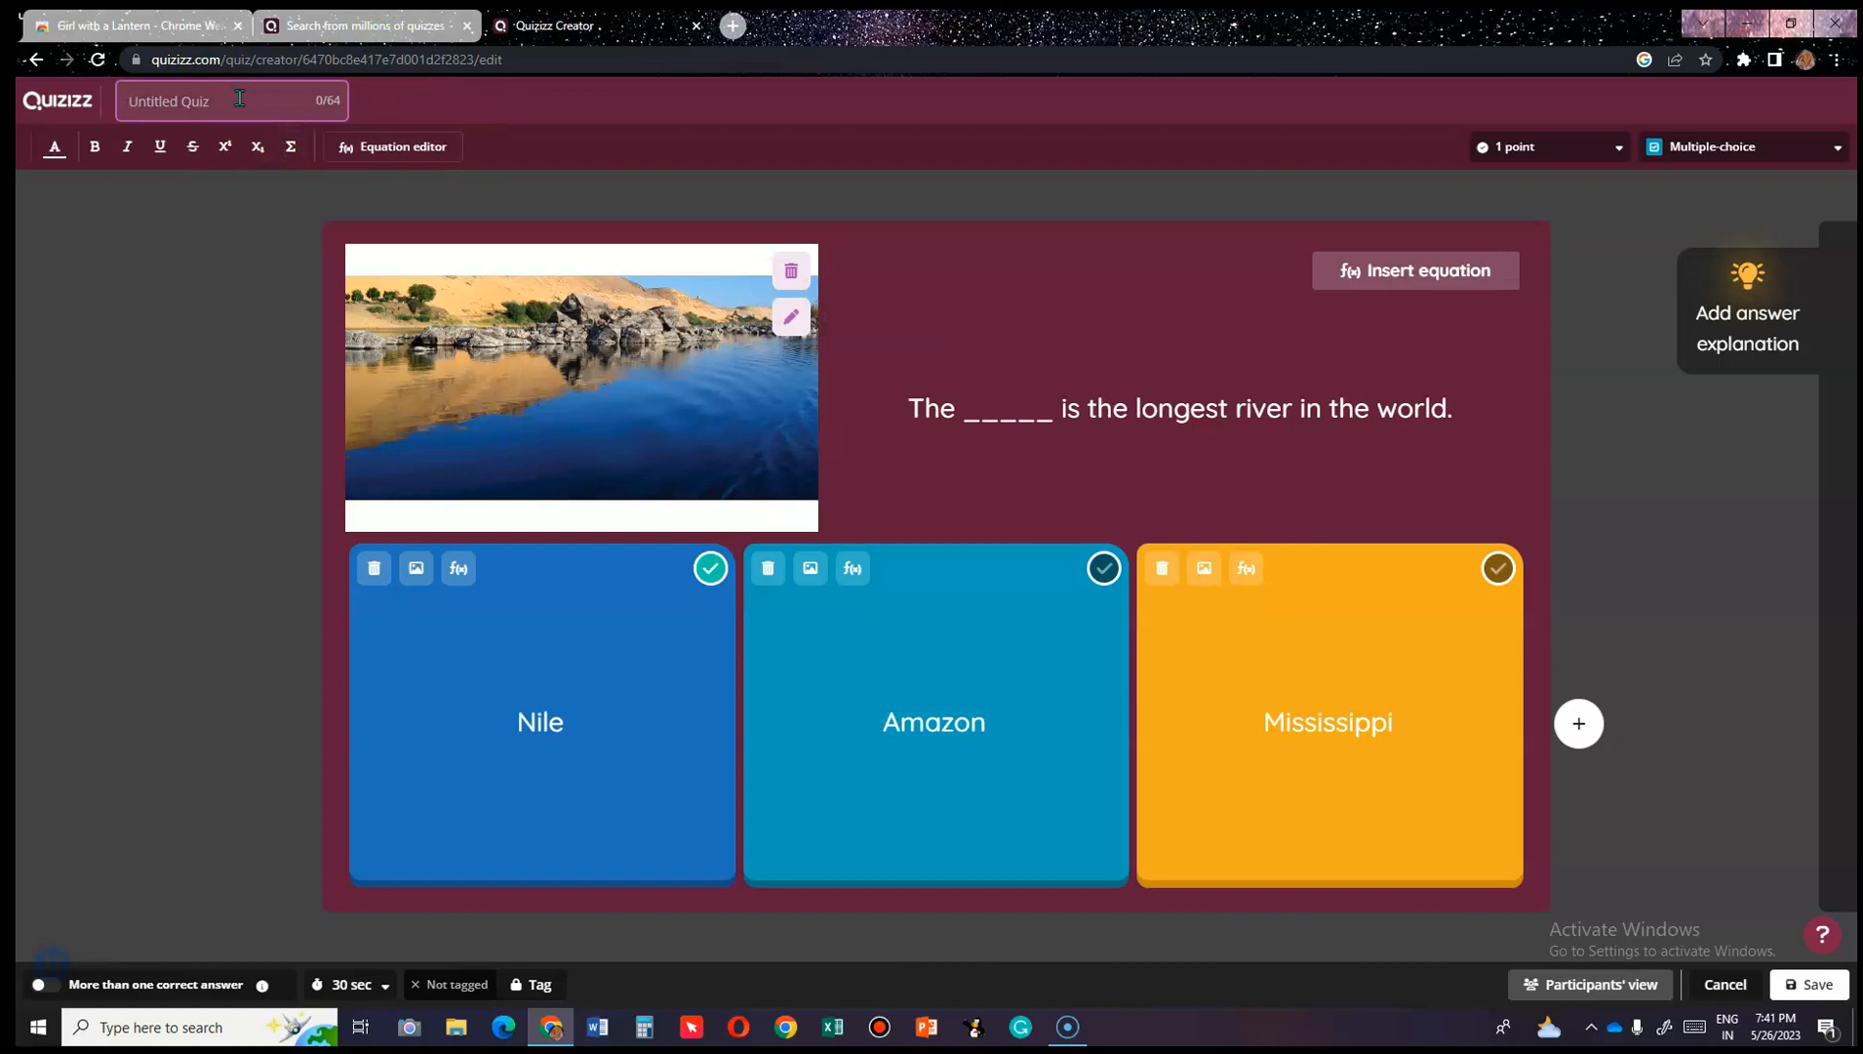
pyautogui.press('Return')
pyautogui.write('W')
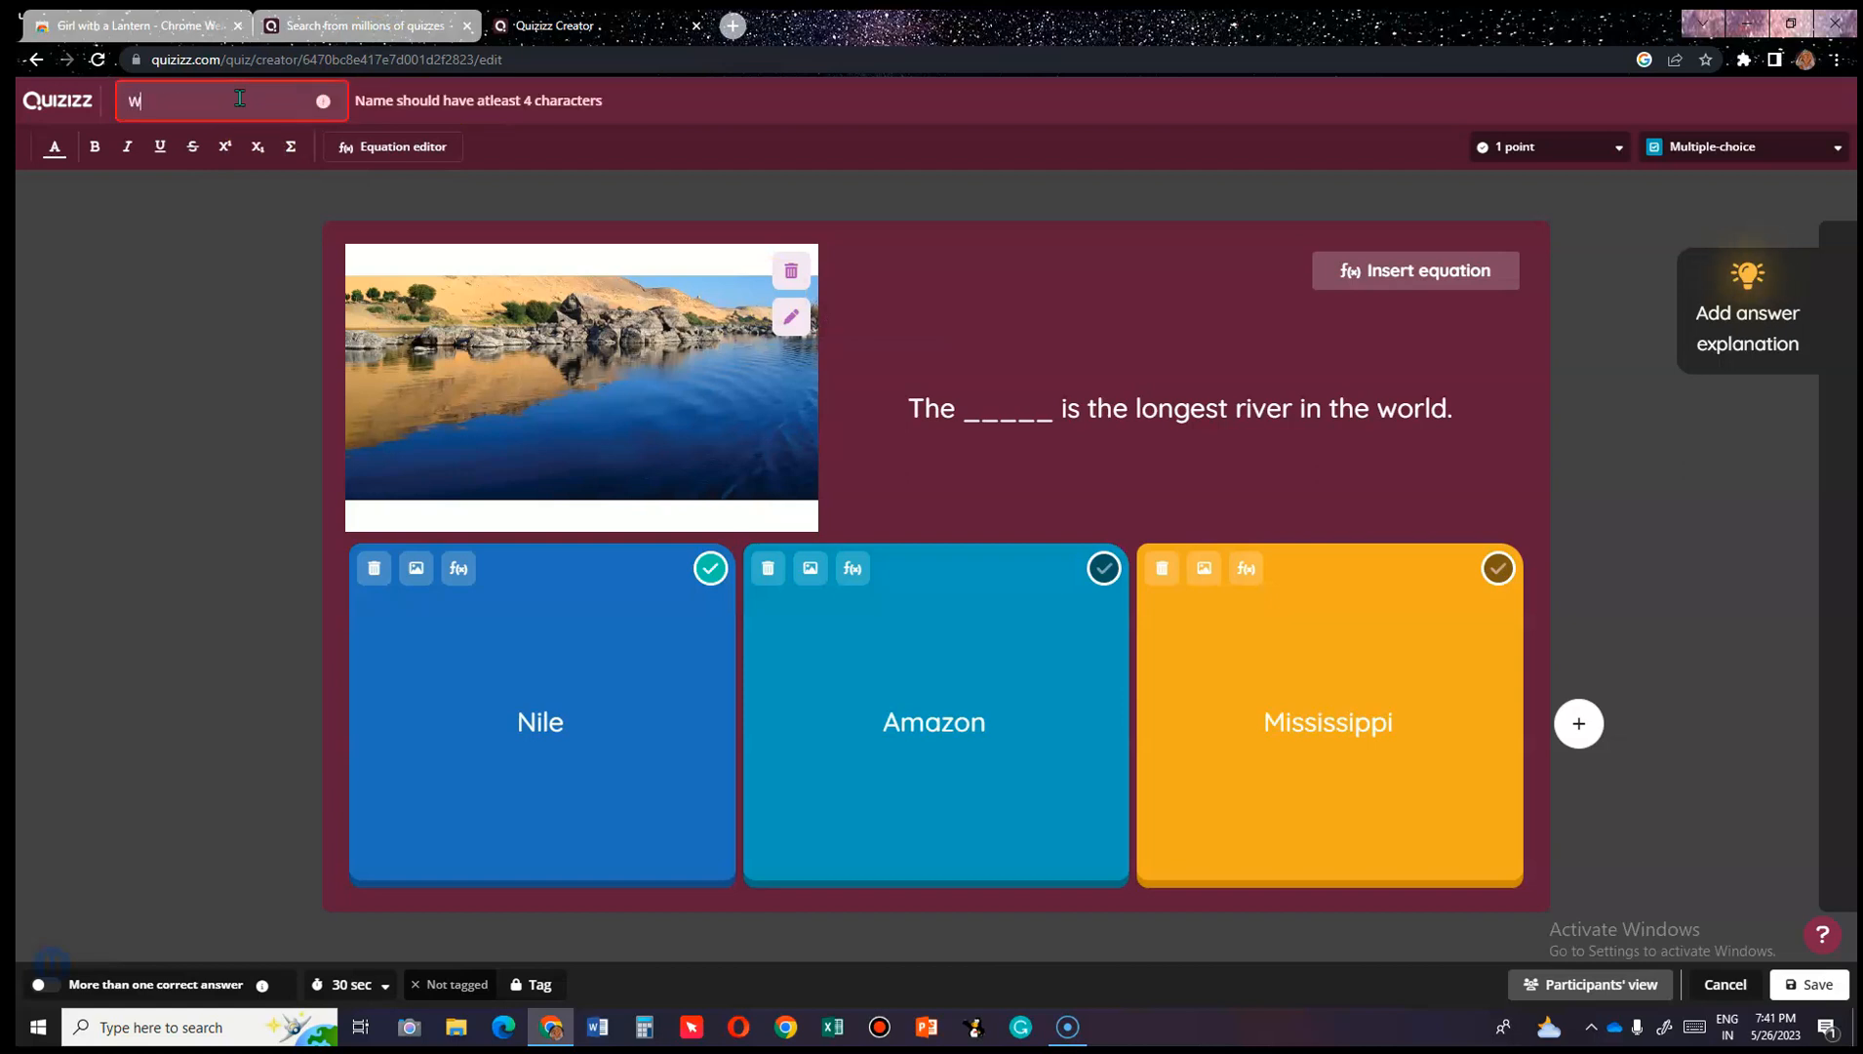
pyautogui.write('orld geography')
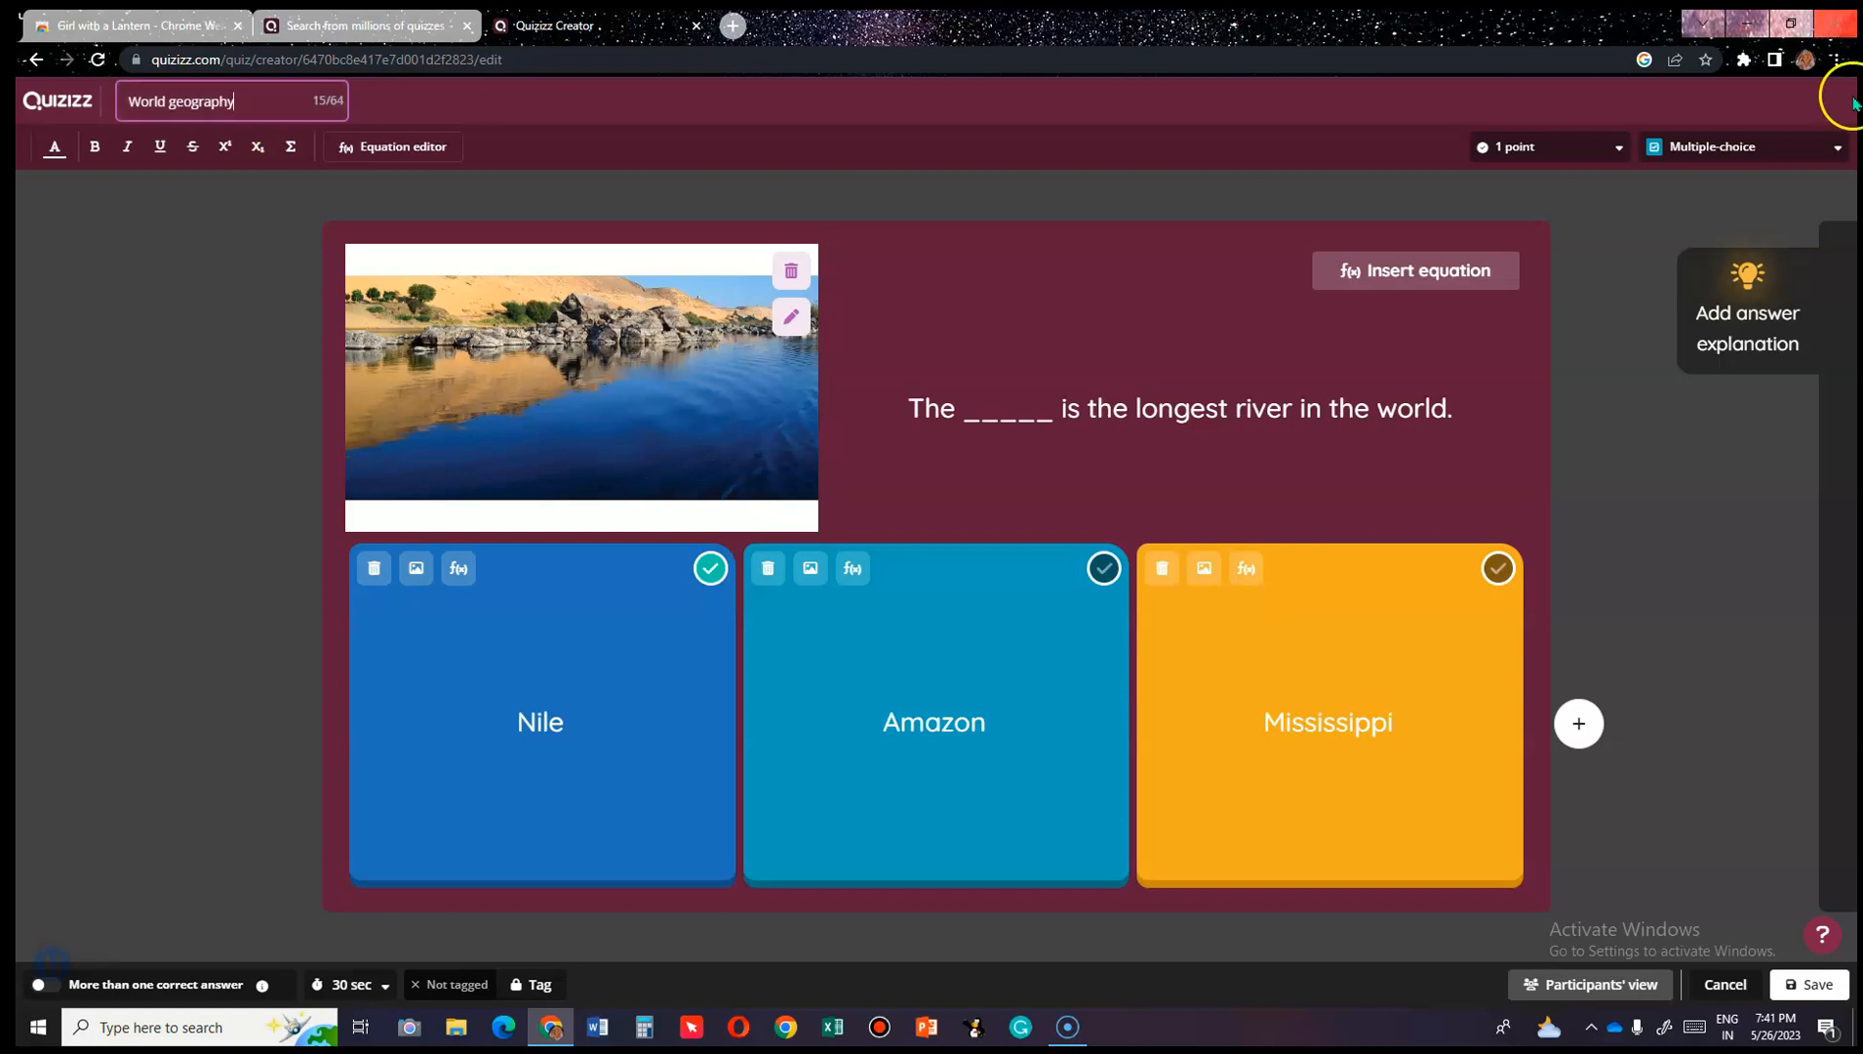
# Add an answer explanation reading "The answer is -The river Nile.".
pyautogui.click(1703, 363)
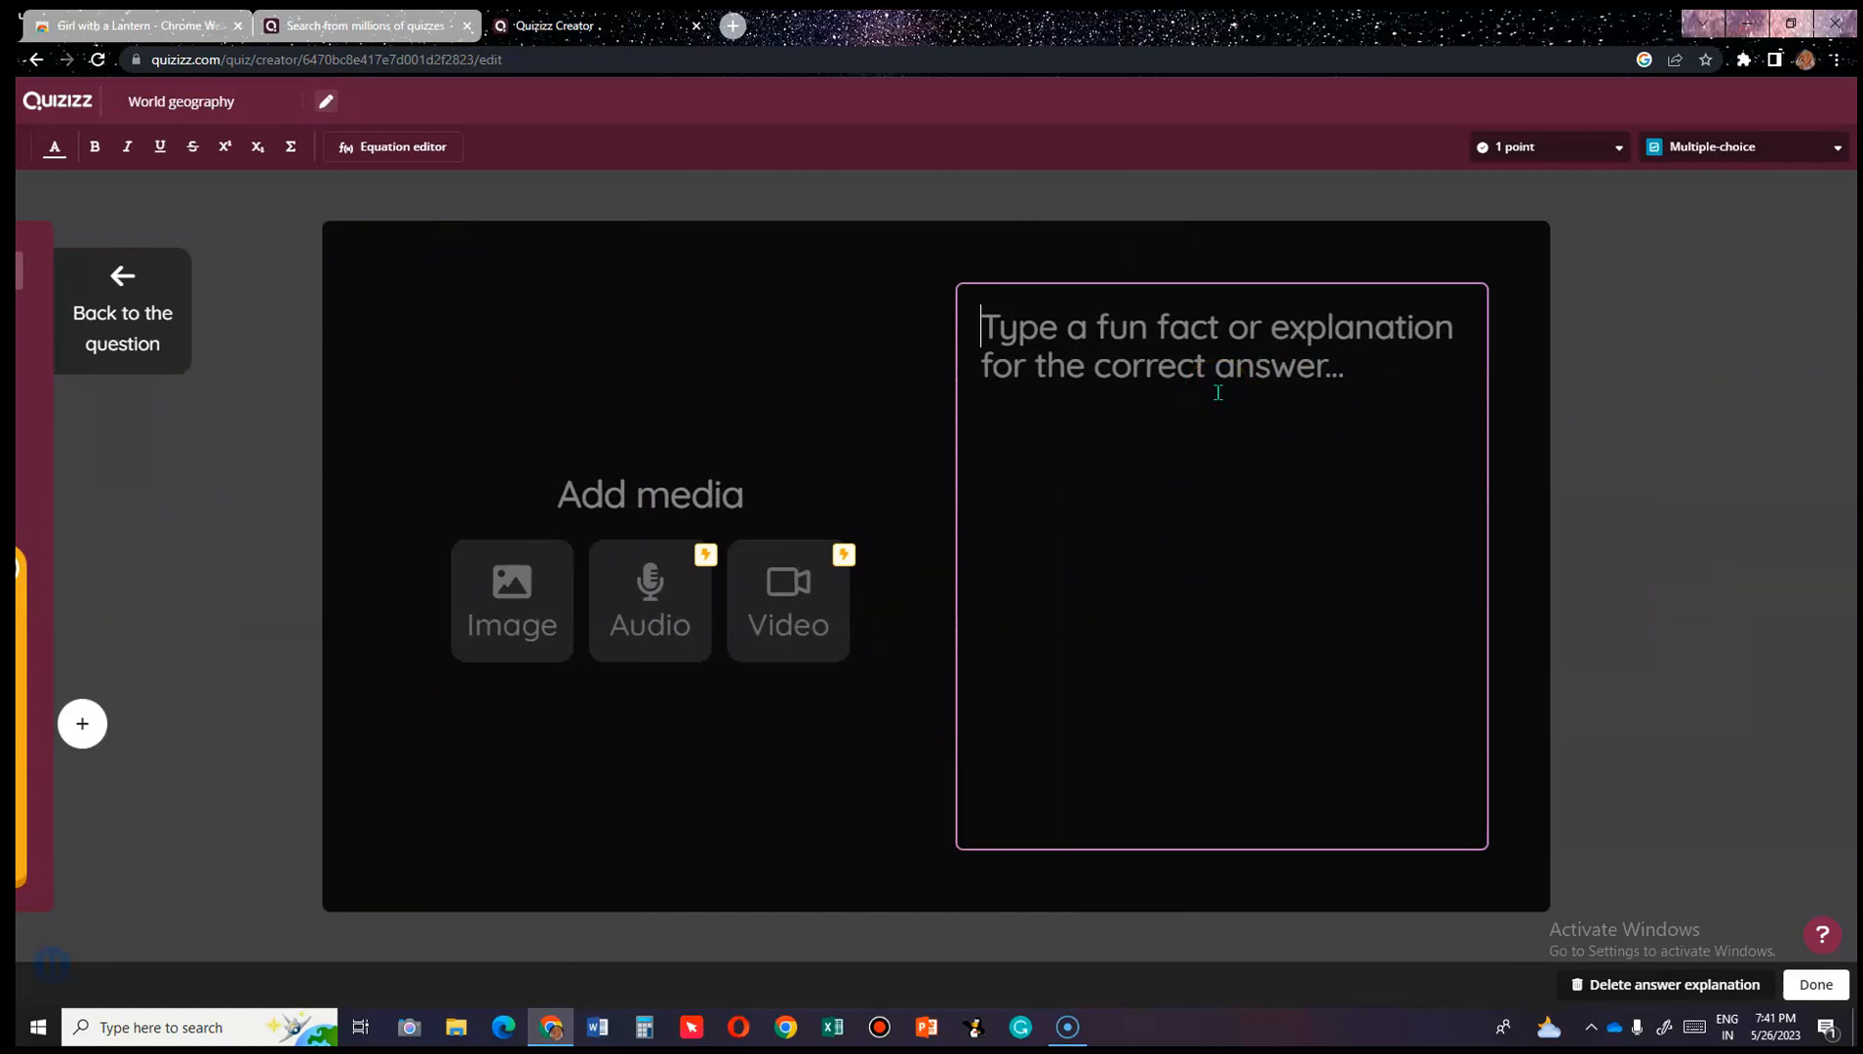
pyautogui.write('The answer is The river Ni')
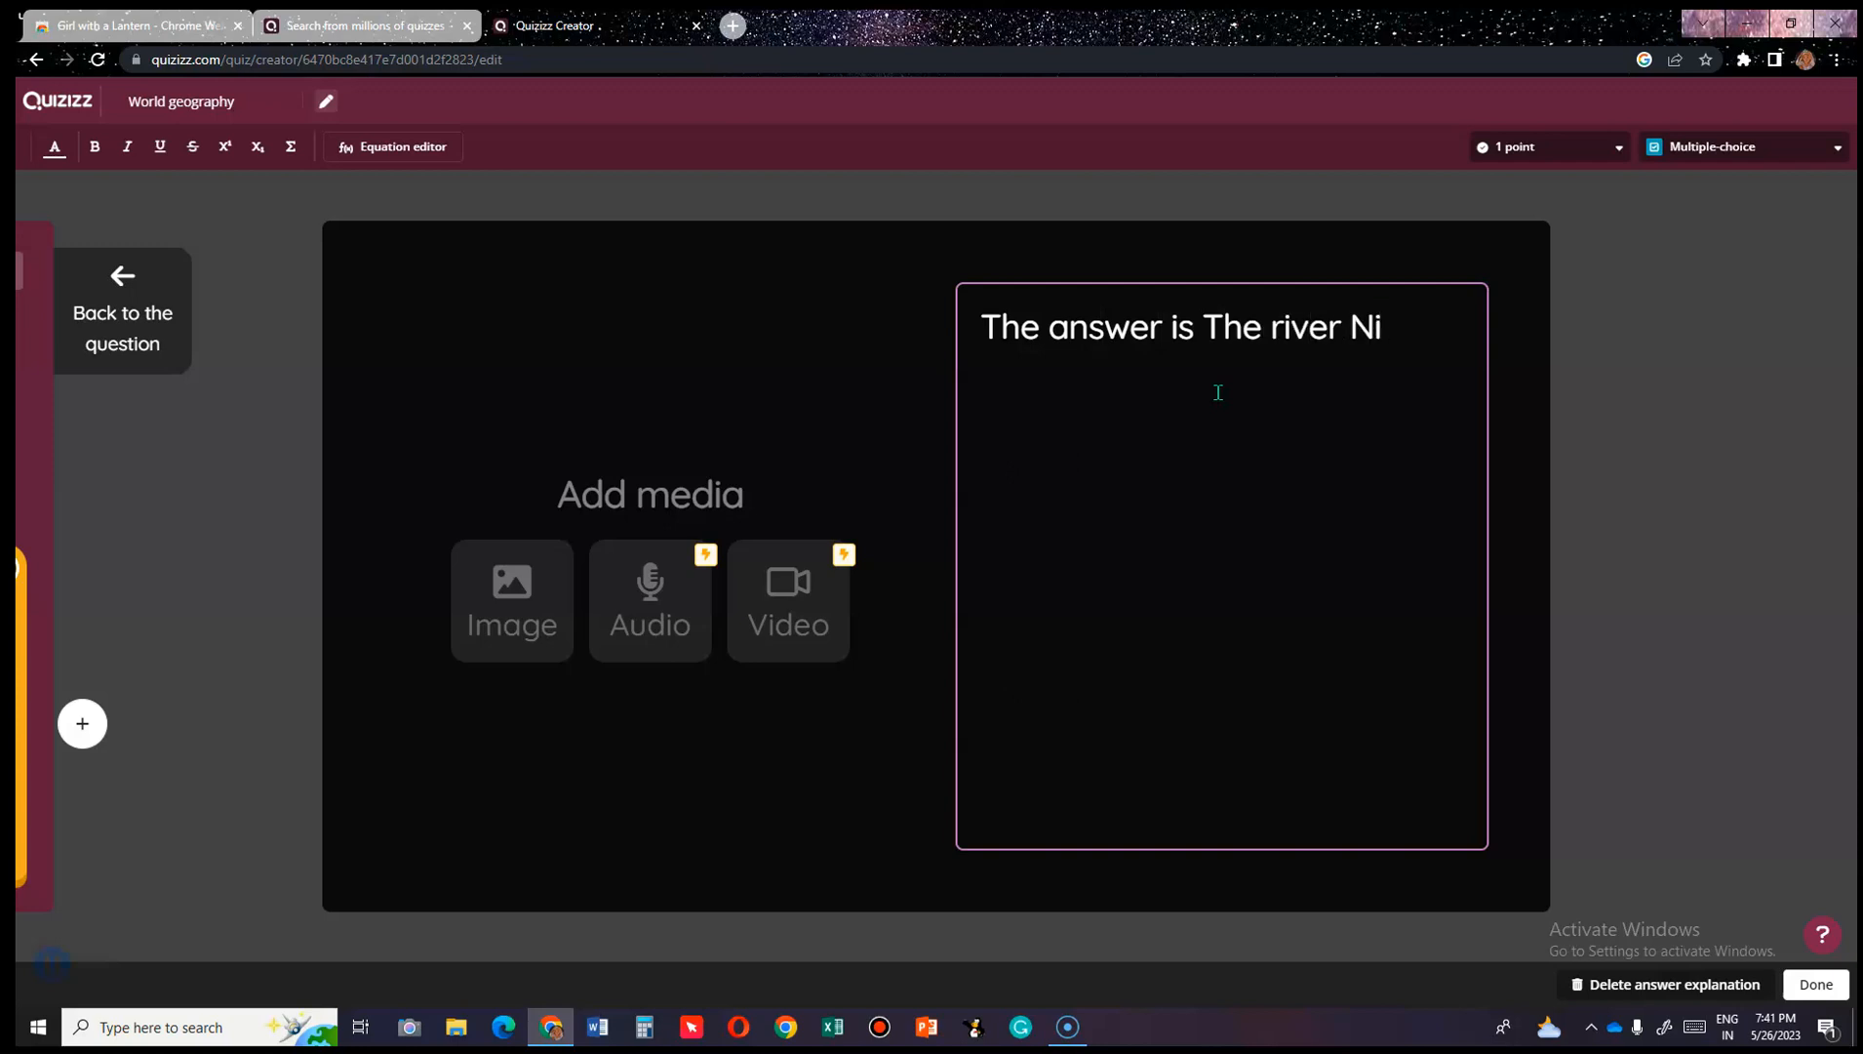
pyautogui.write('le')
pyautogui.click(1206, 331)
pyautogui.write('-')
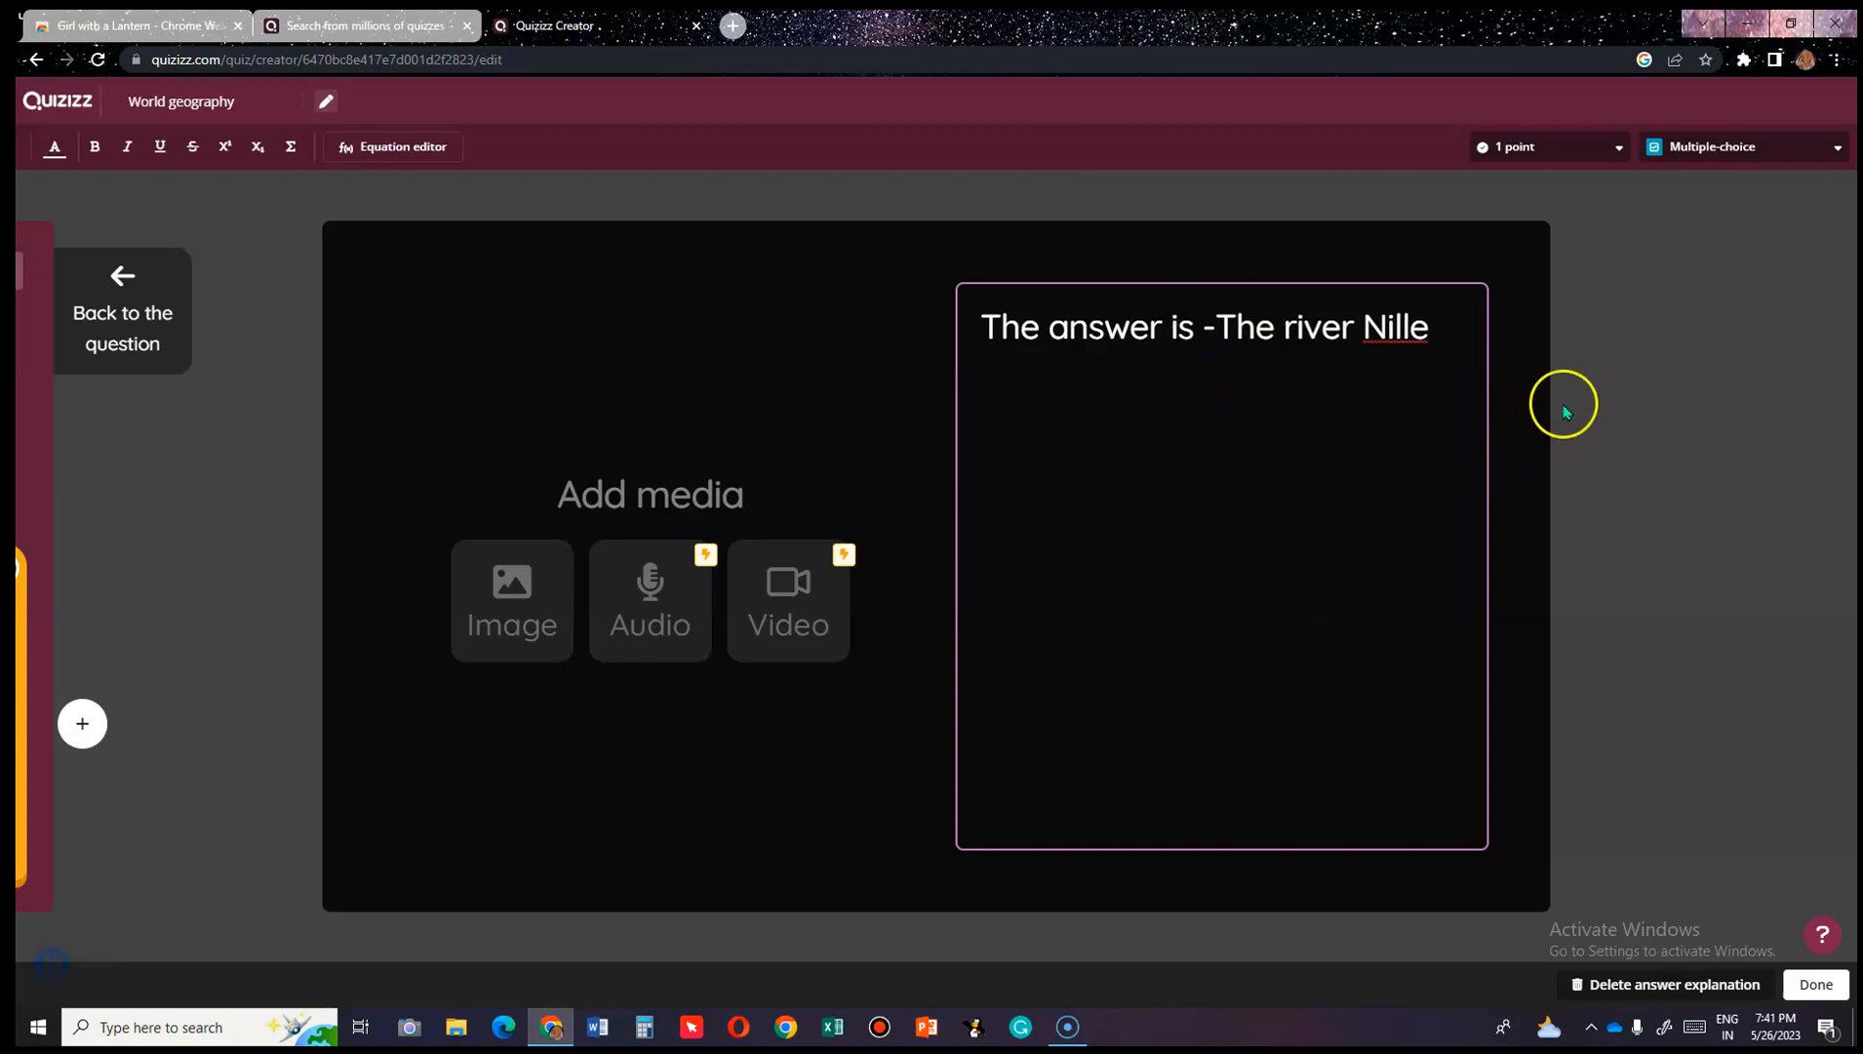
pyautogui.click(1411, 336)
pyautogui.press('BackSpace')
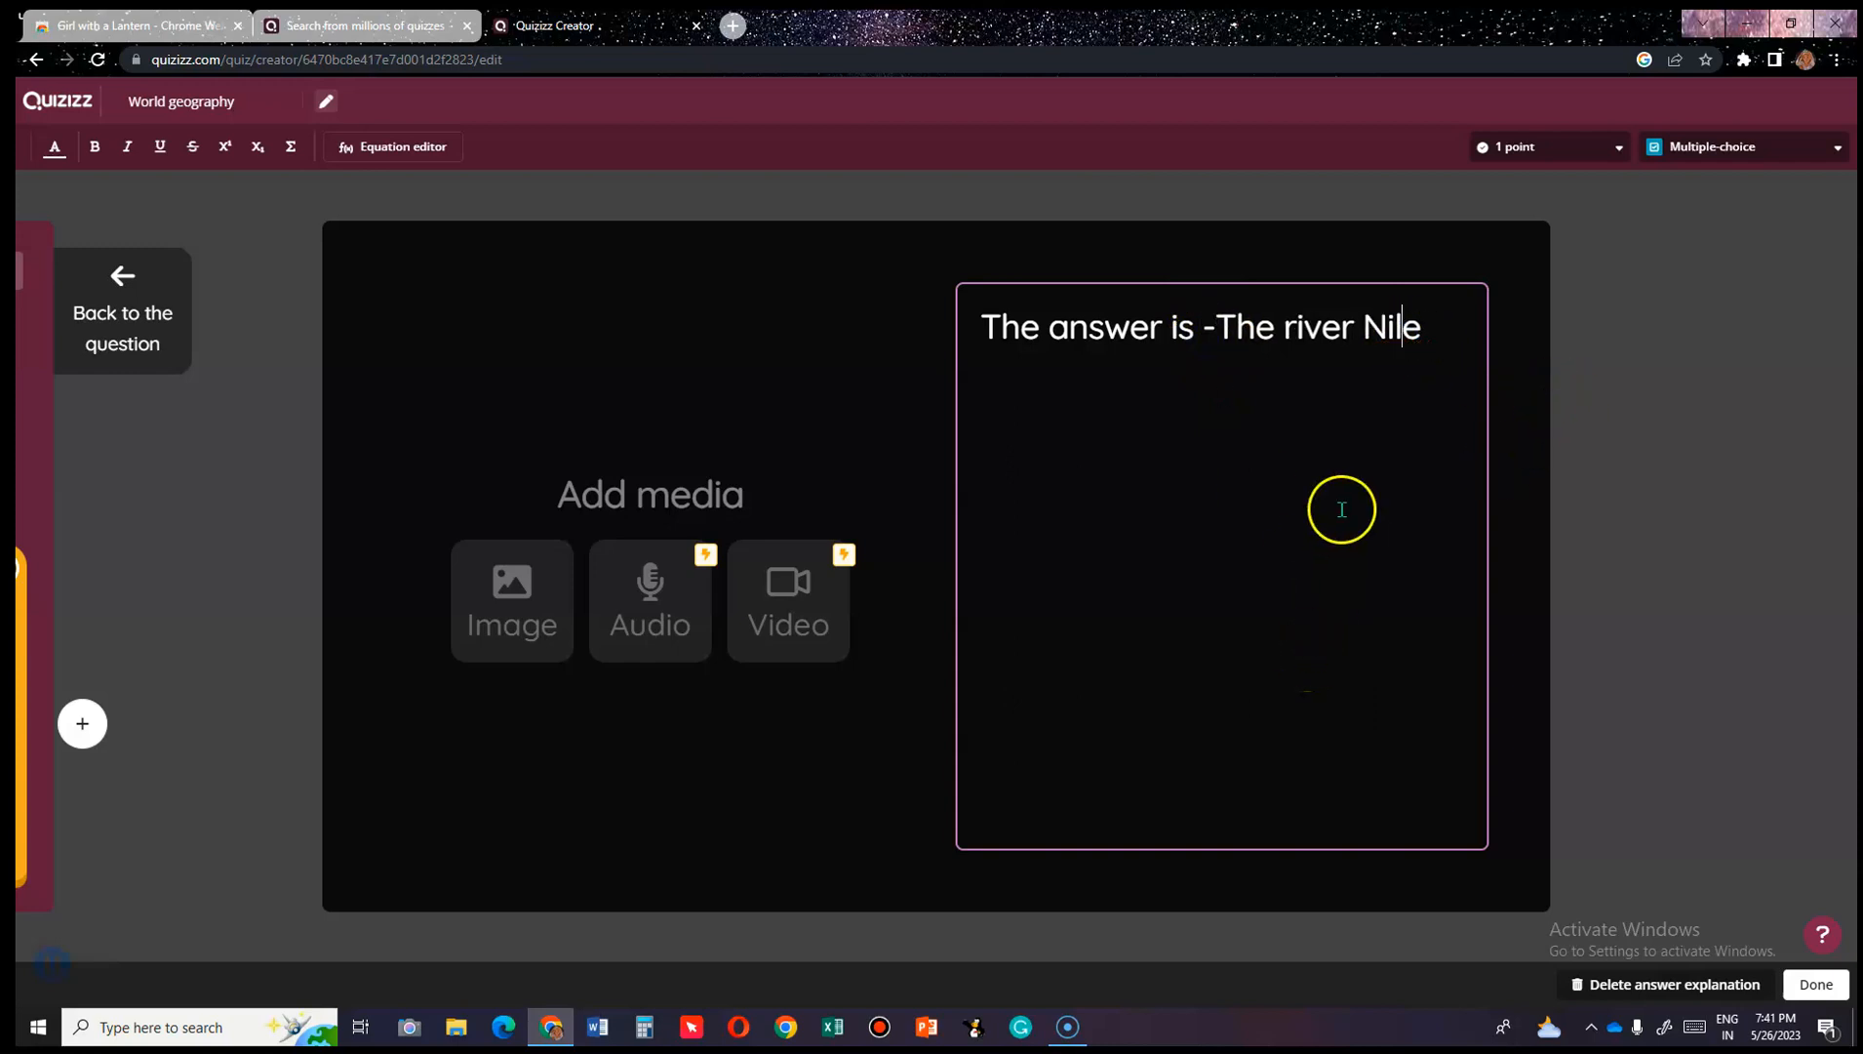
pyautogui.click(1571, 375)
pyautogui.click(1309, 444)
pyautogui.write('.')
pyautogui.click(565, 485)
# Return from the answer explanation to the question and save the question.
pyautogui.click(131, 308)
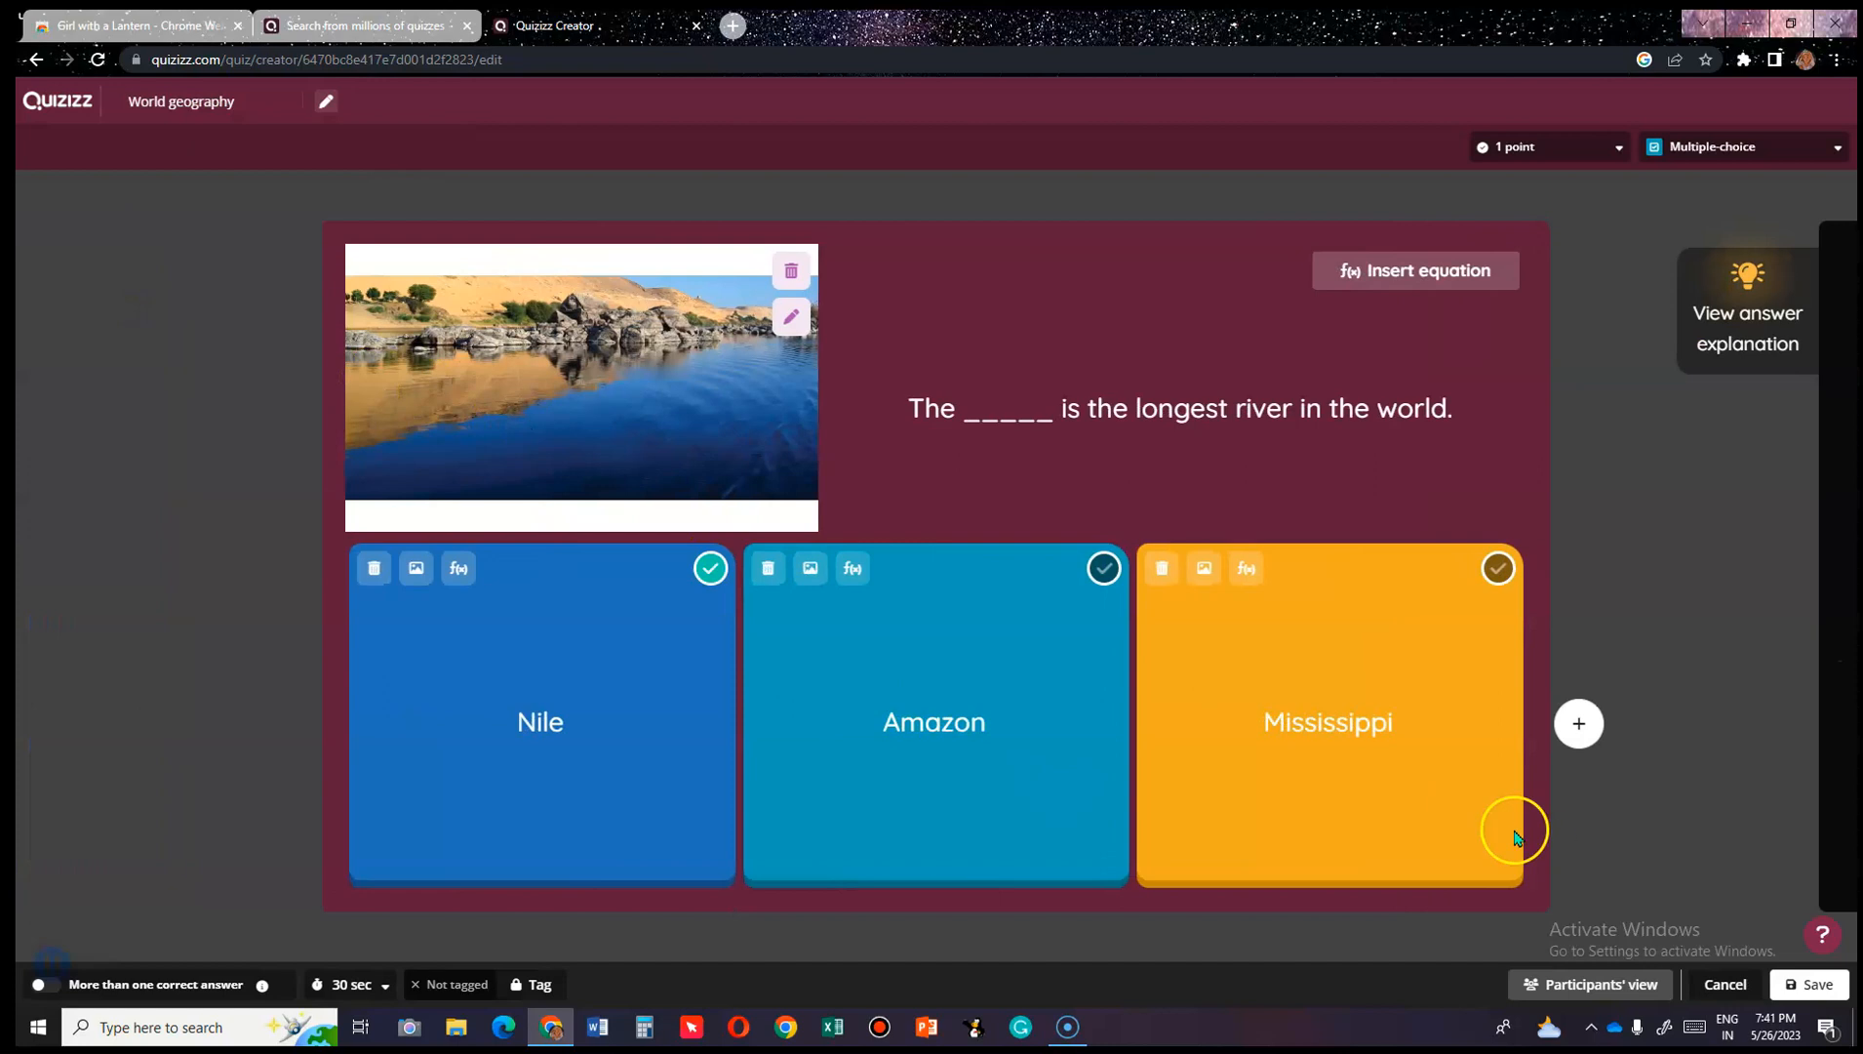
pyautogui.click(1817, 987)
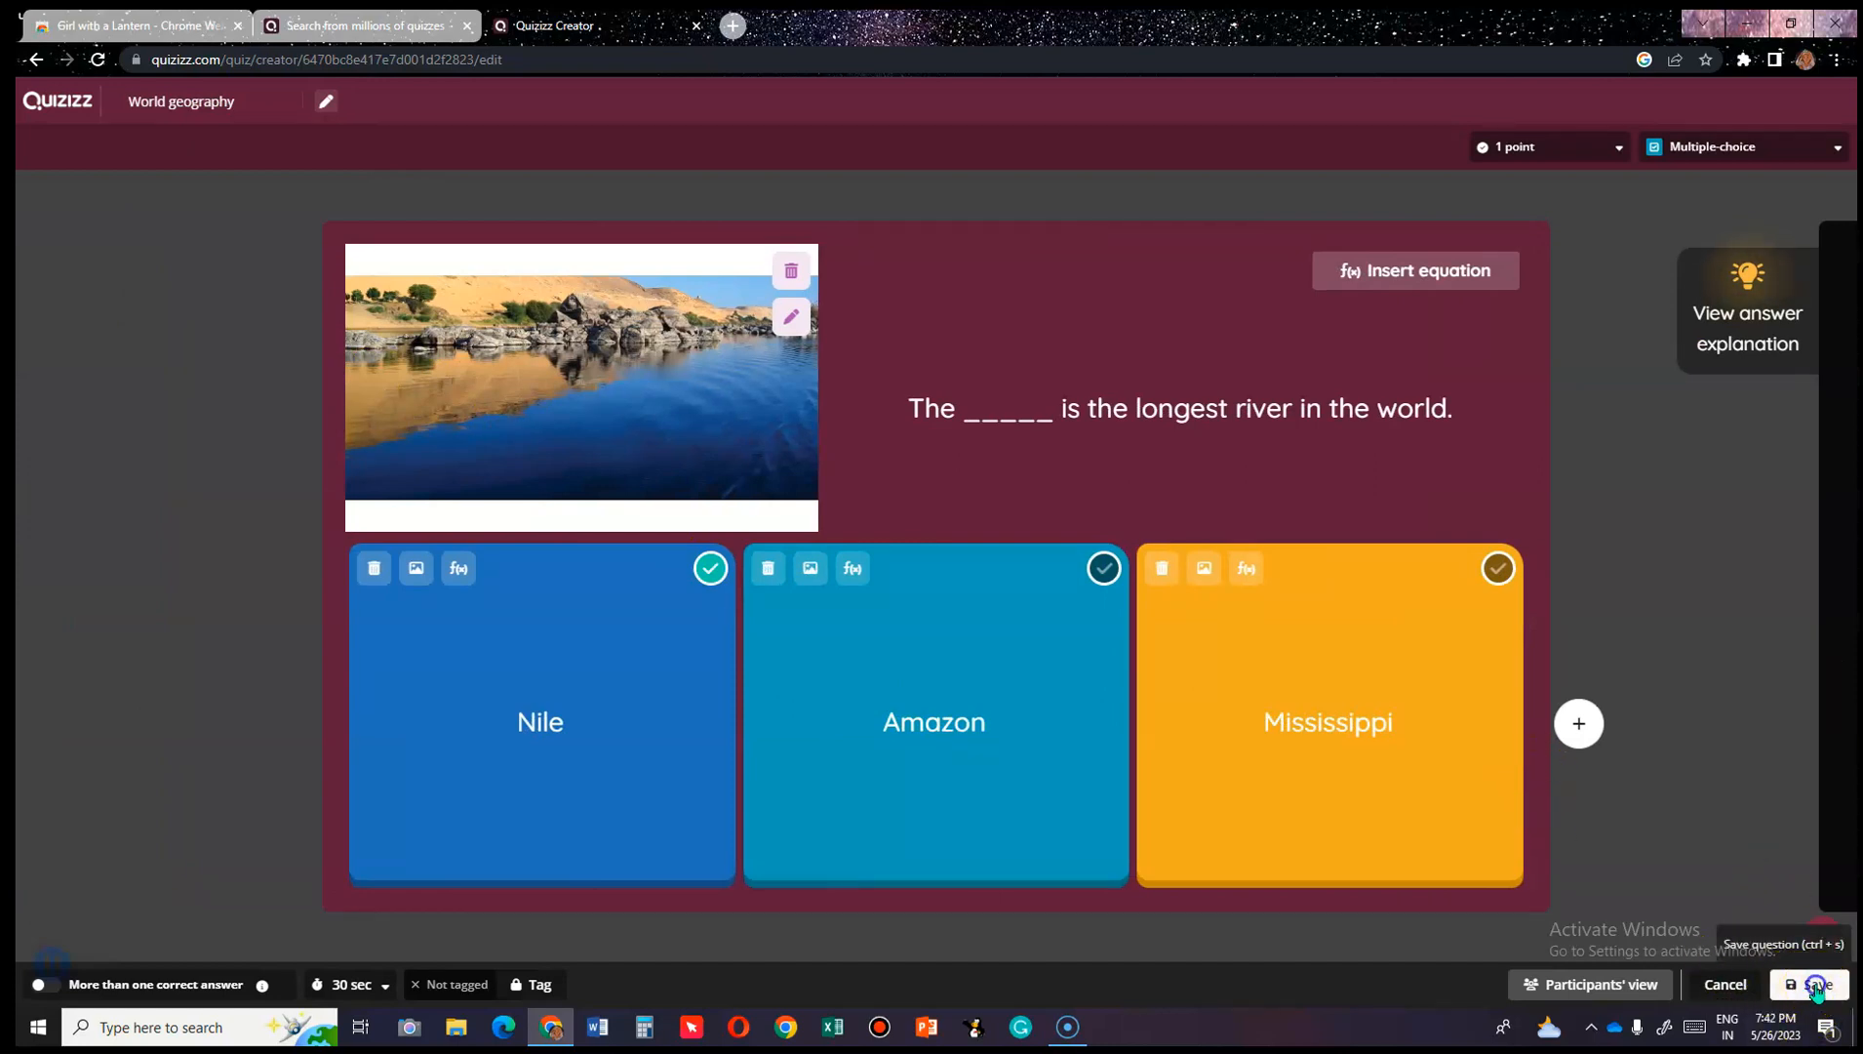
pyautogui.click(1834, 988)
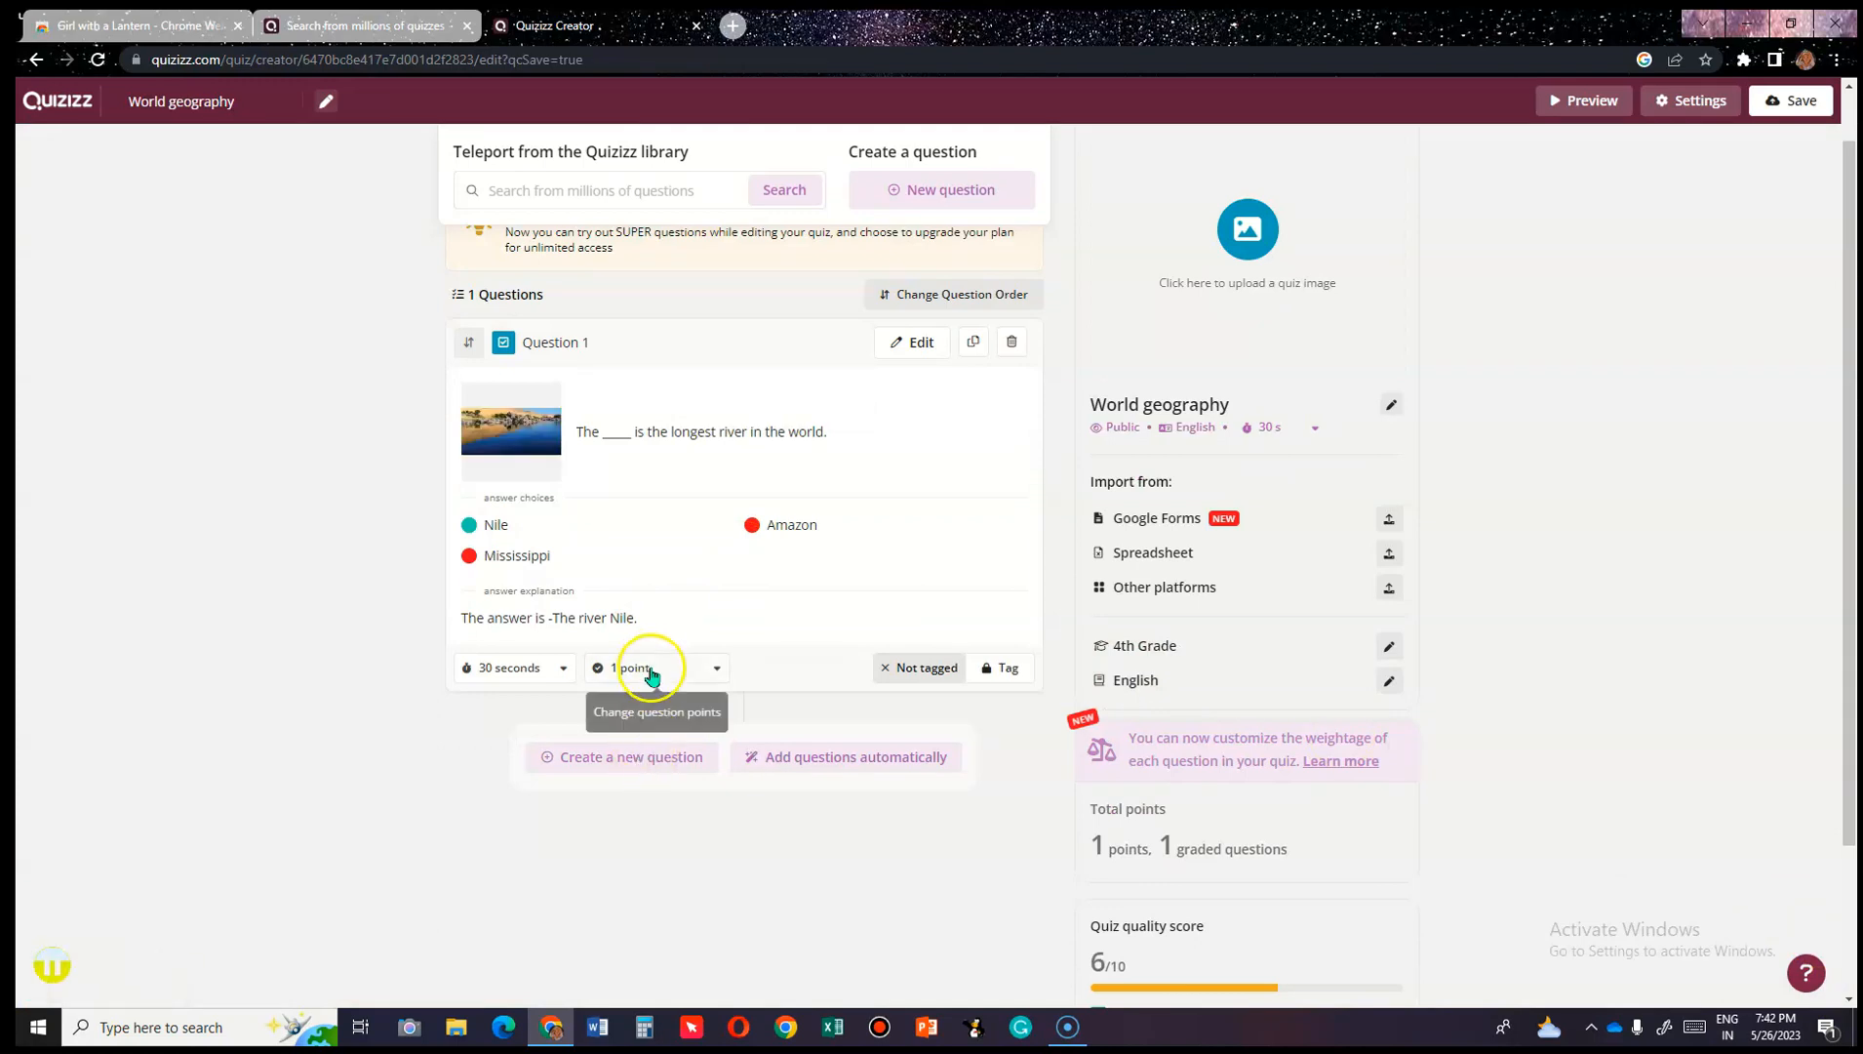
# Set Question 1 to be worth 2 points.
pyautogui.click(605, 776)
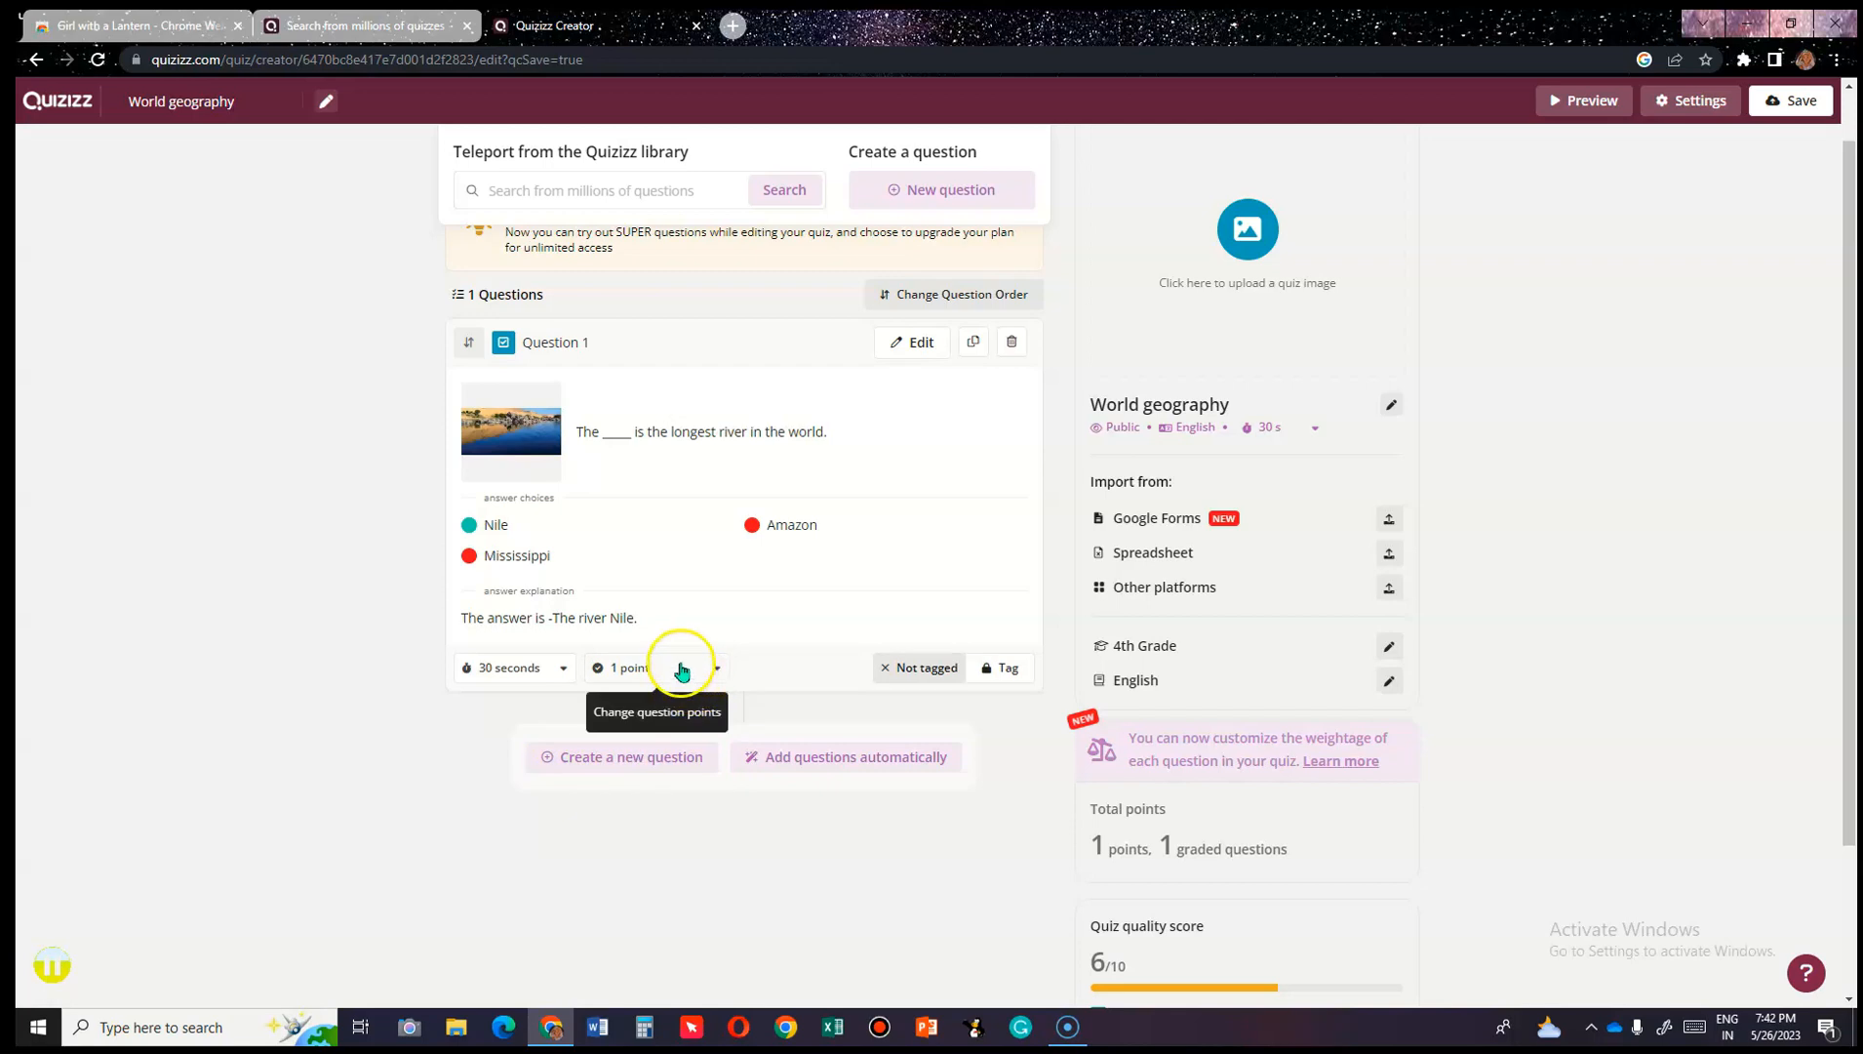
pyautogui.click(623, 686)
pyautogui.click(649, 575)
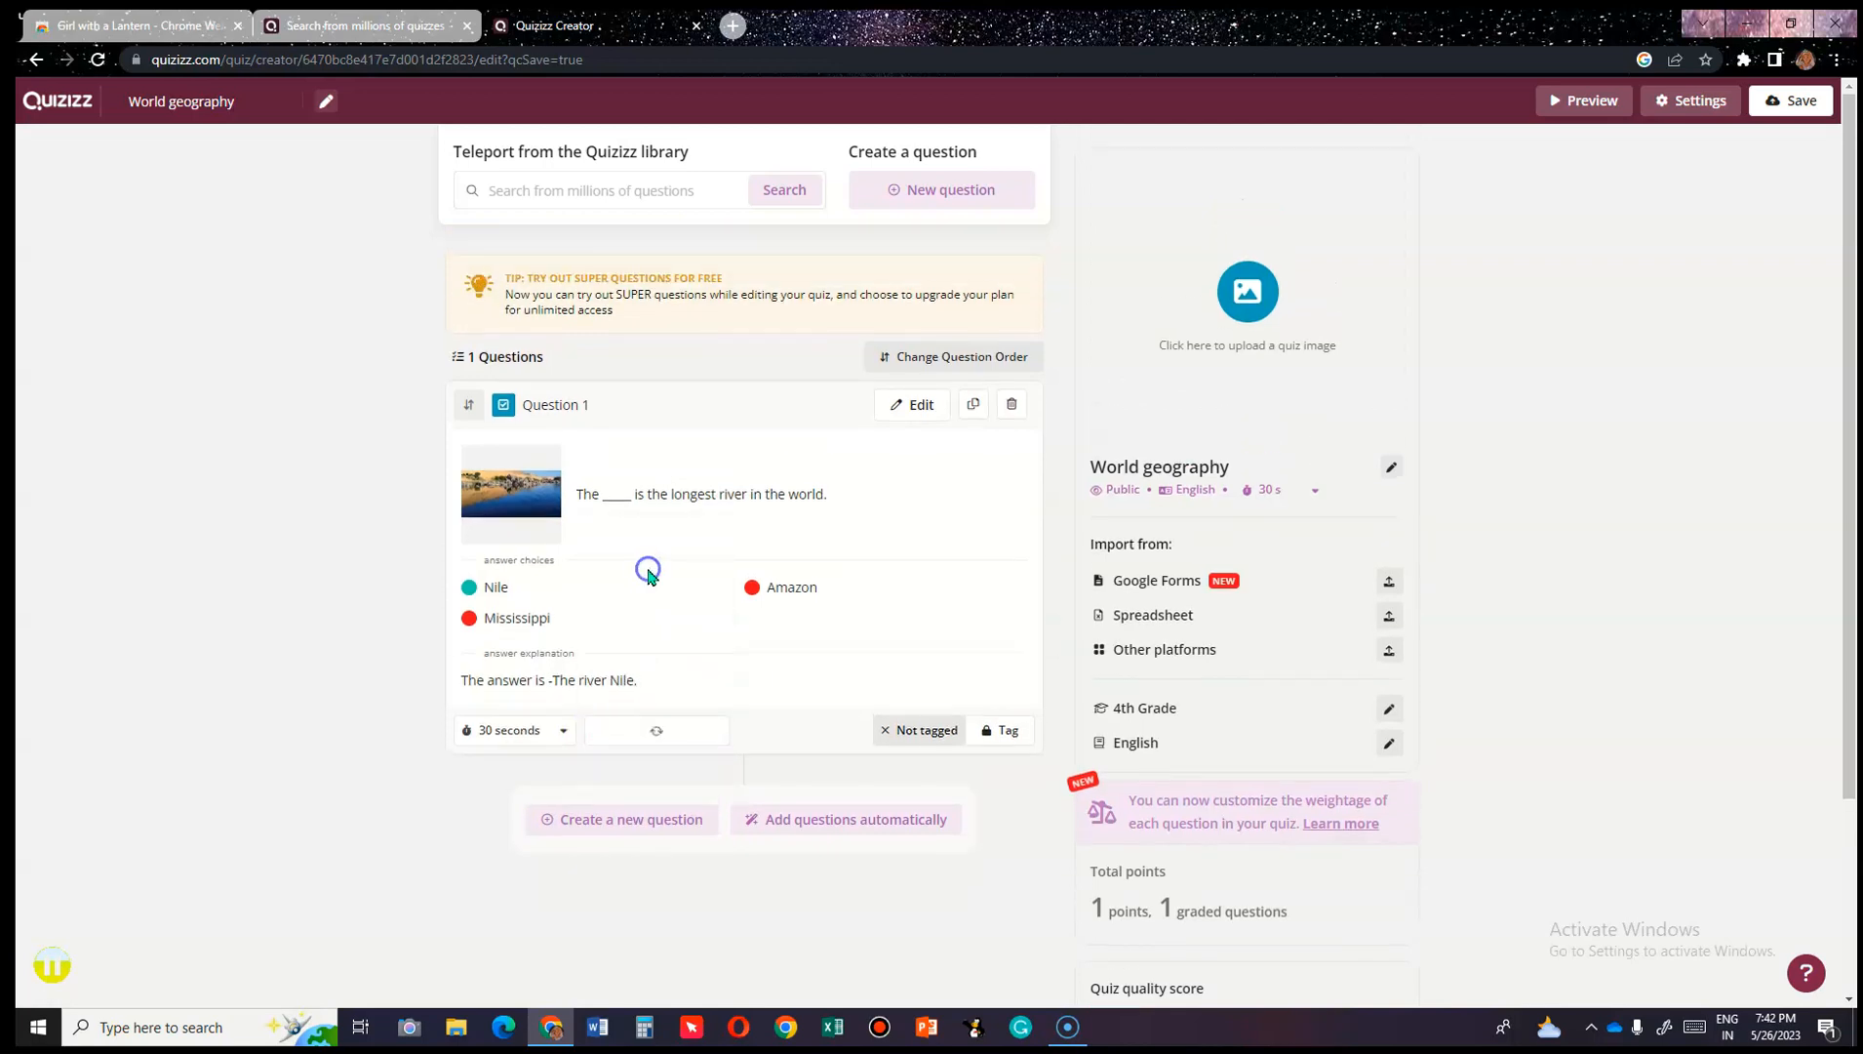
pyautogui.click(194, 576)
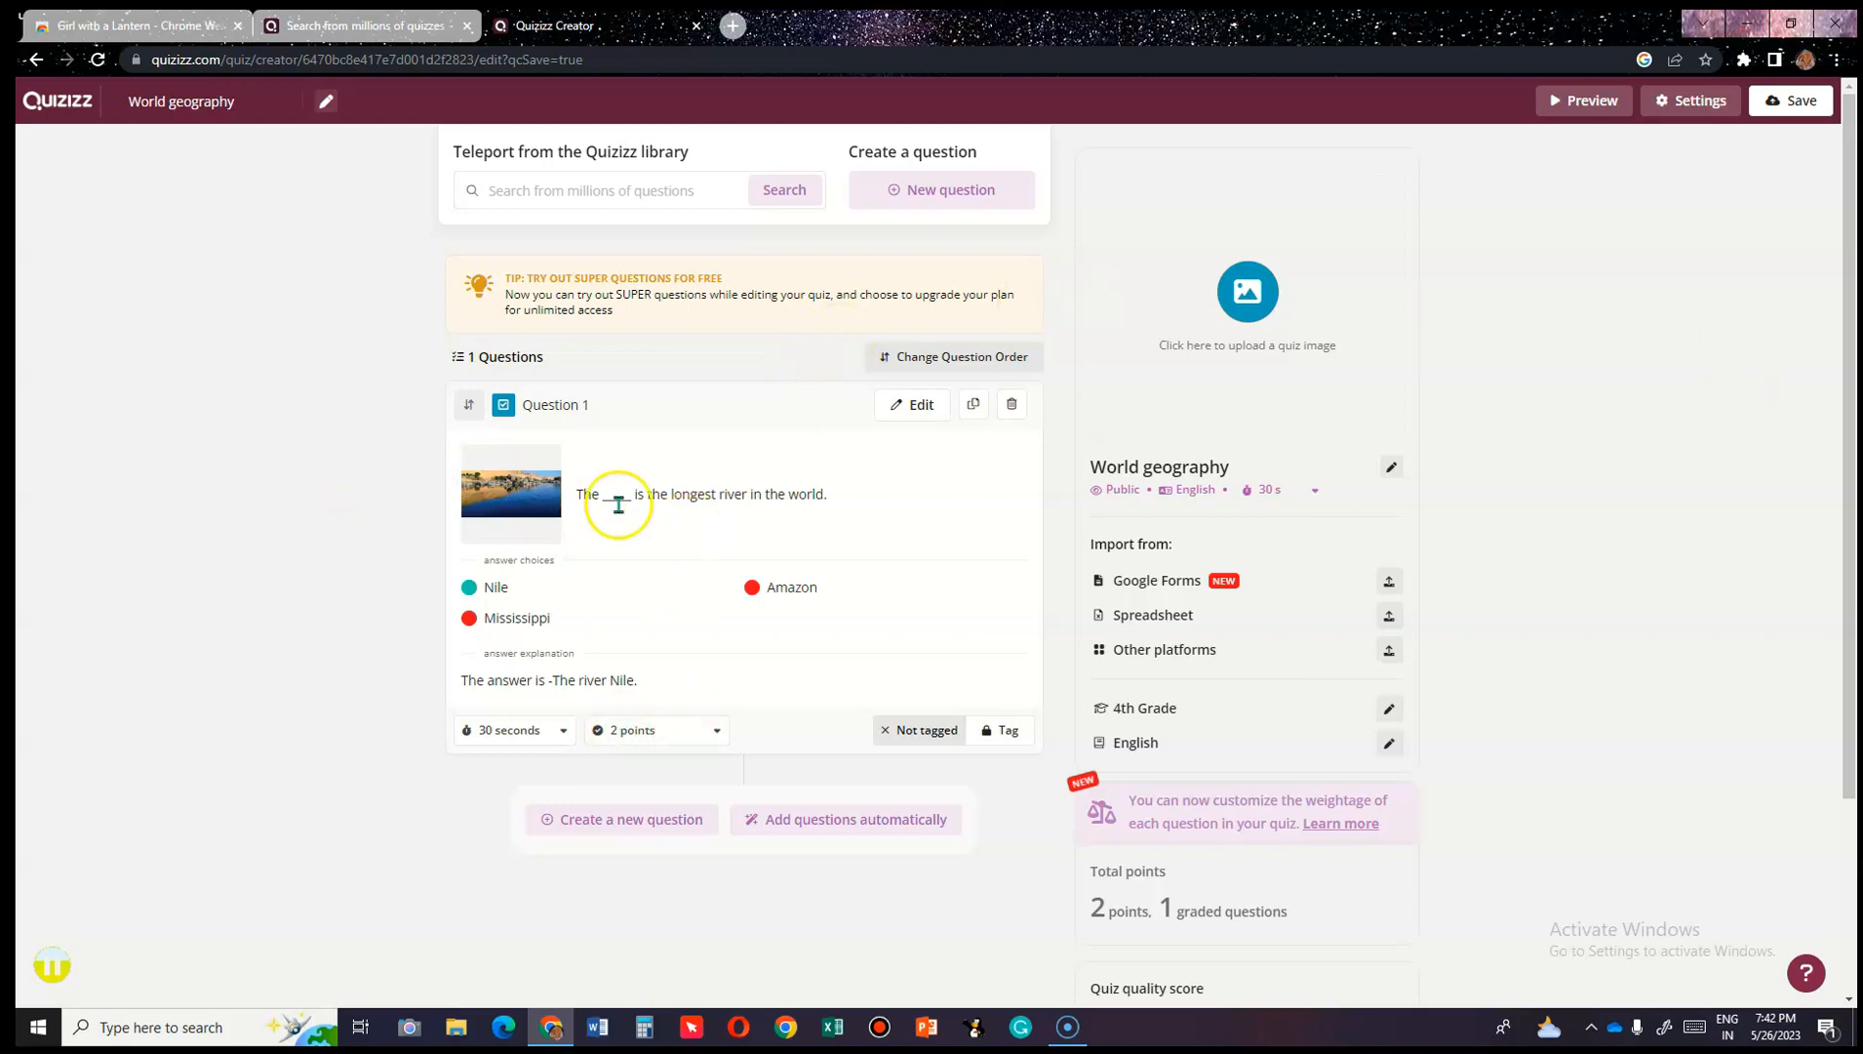
# Set the time limit of Question 1 to 10 seconds.
pyautogui.click(471, 738)
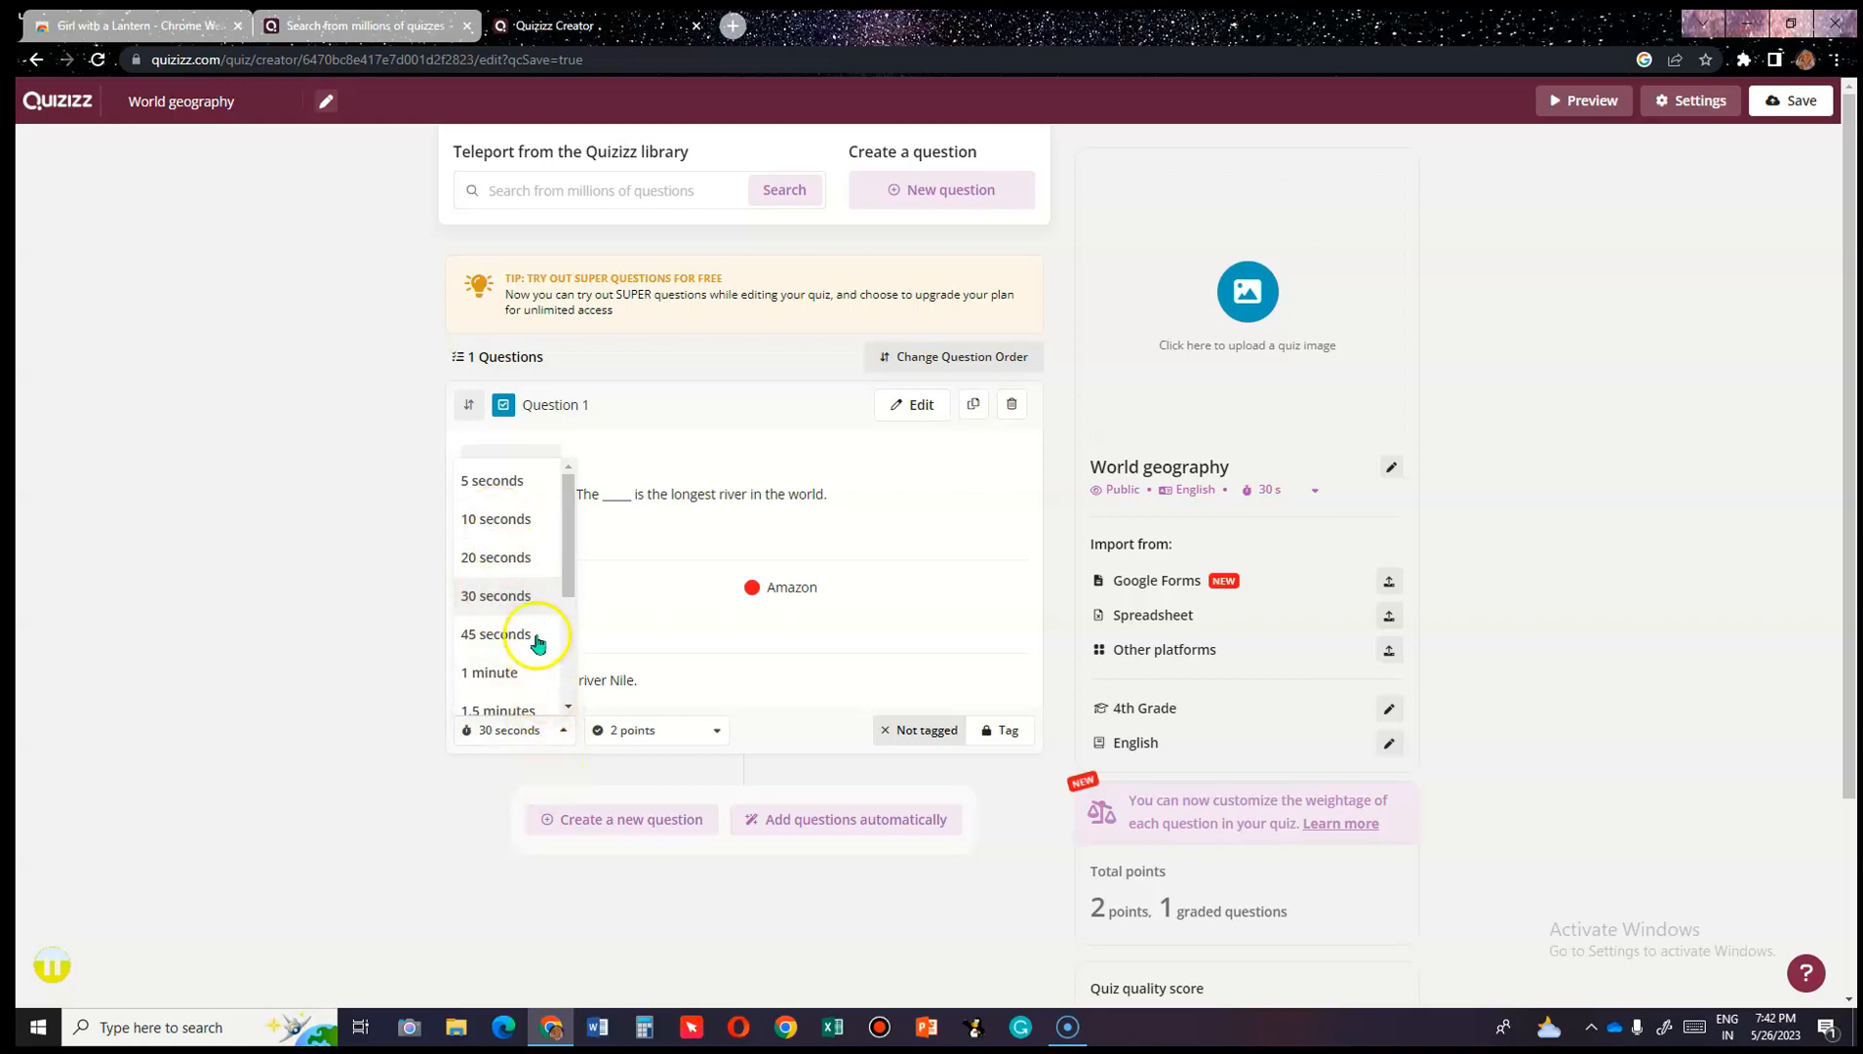
pyautogui.click(498, 518)
pyautogui.scroll(-2, 644, 787)
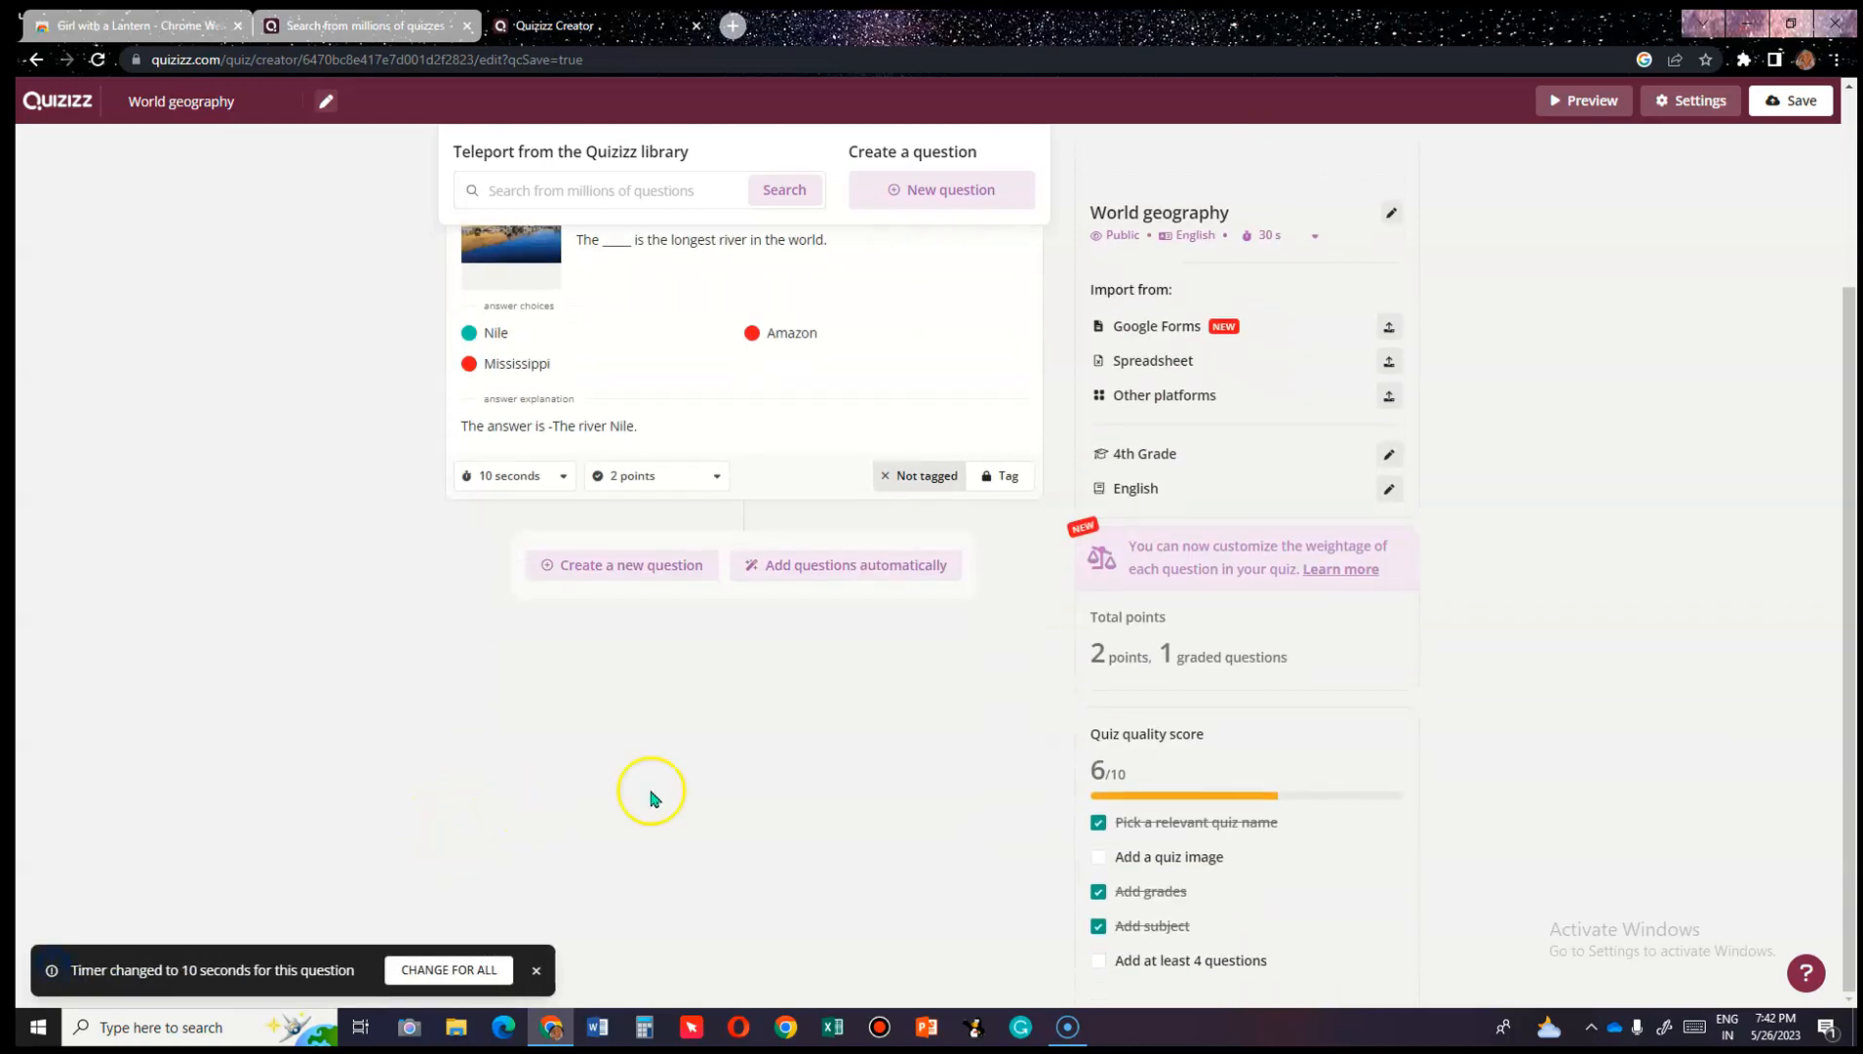
pyautogui.scroll(2, 1277, 741)
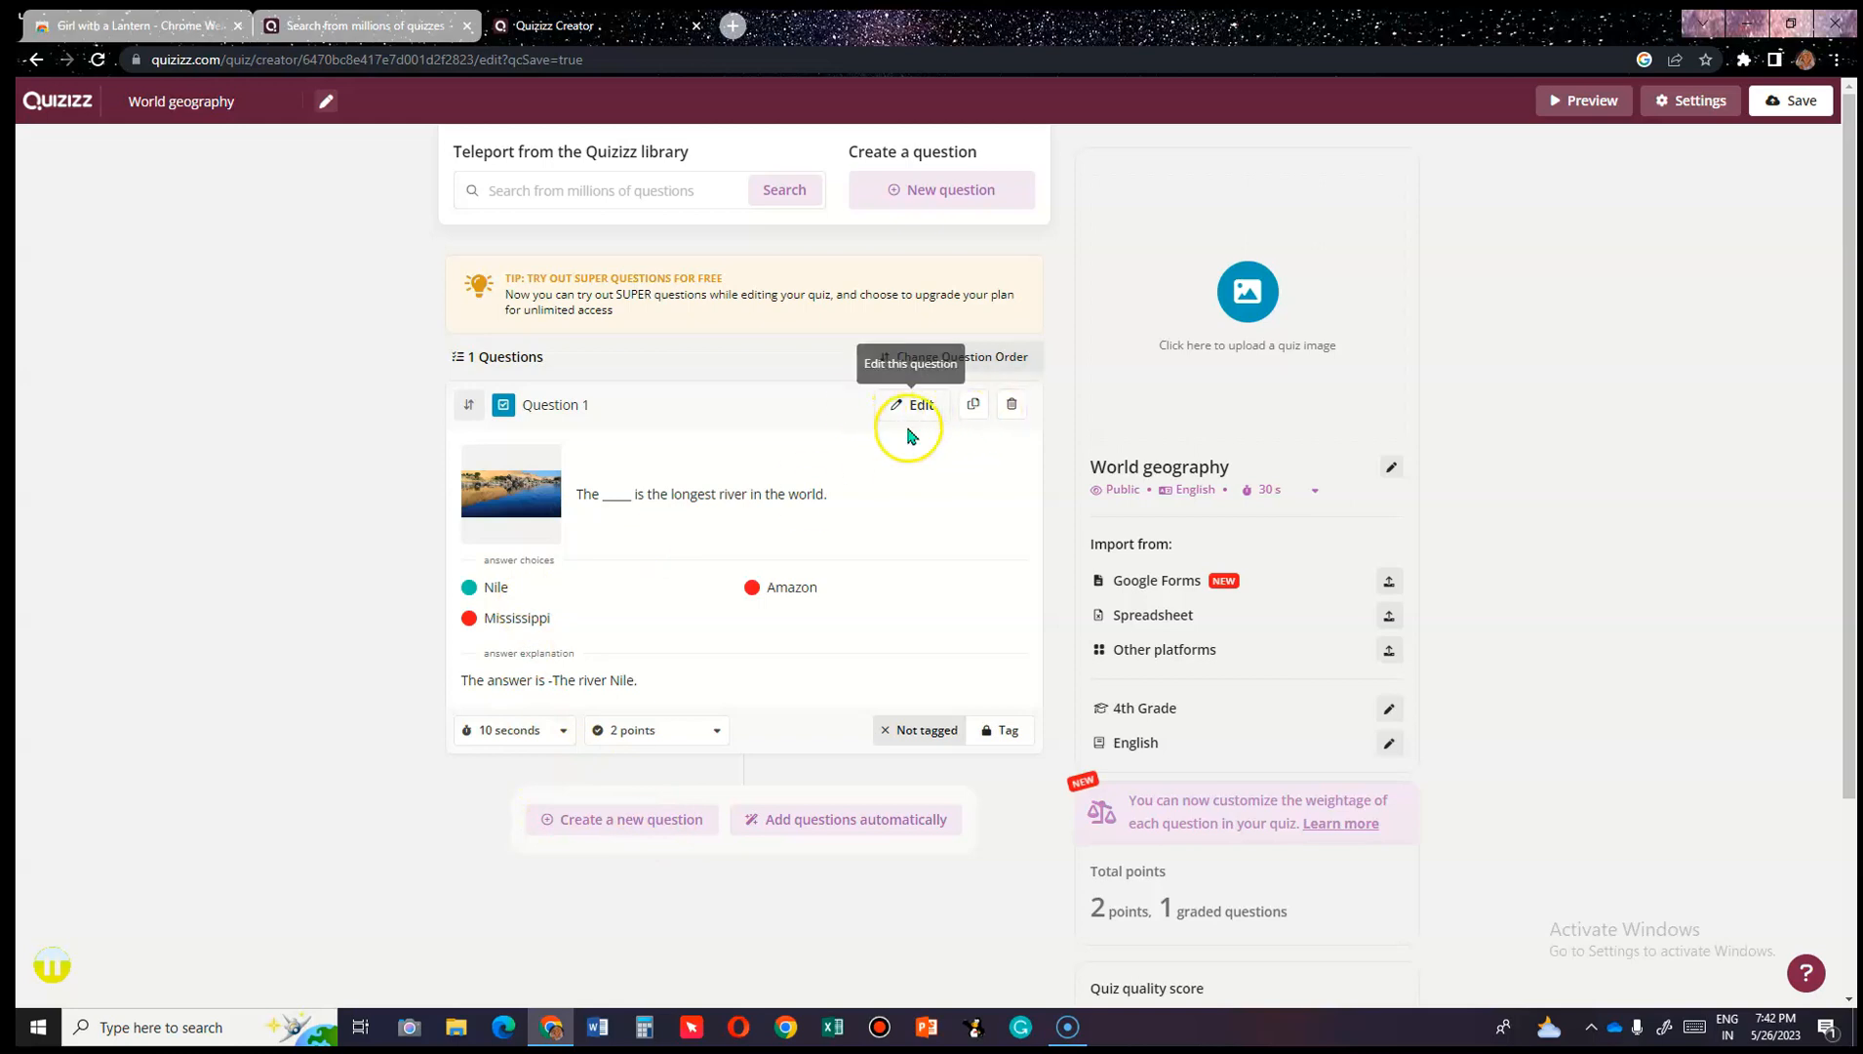
# Create a Fill-in-the-Blank question reading "The first Indian woman to climb Mt. Everest.".
pyautogui.click(647, 828)
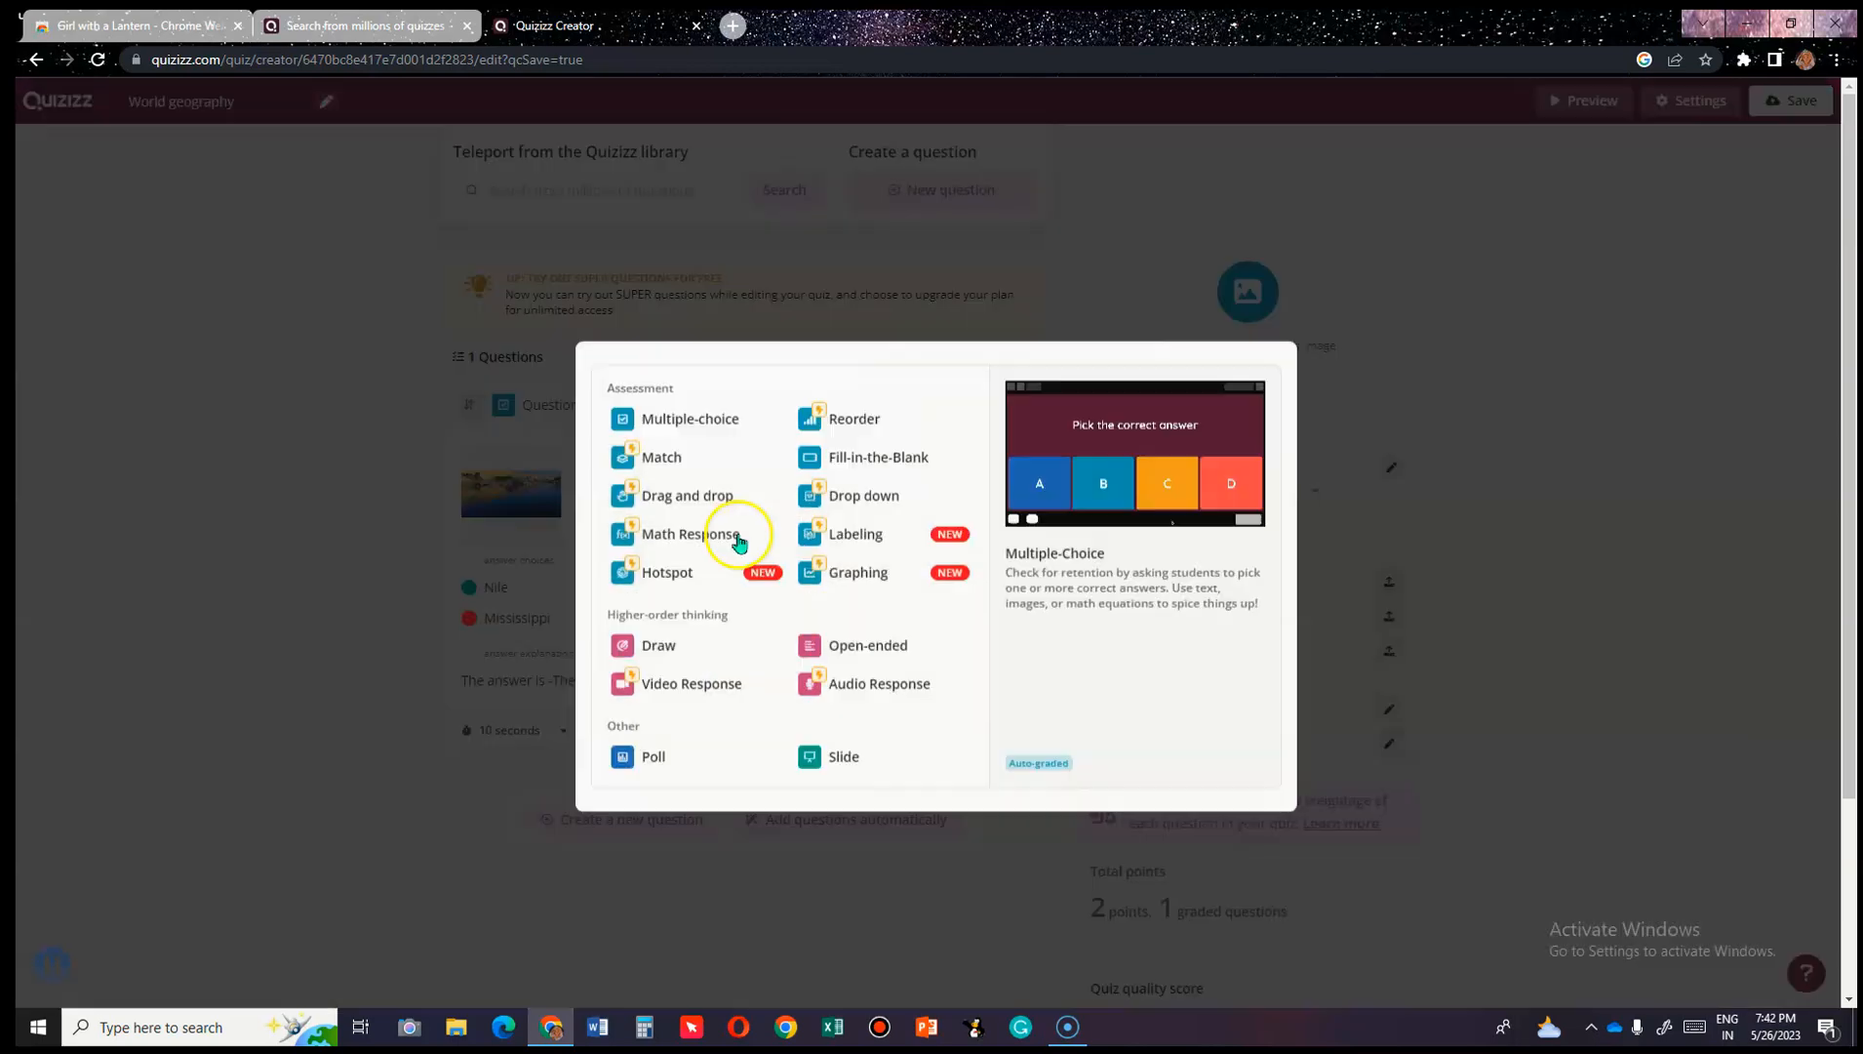
pyautogui.click(870, 441)
pyautogui.click(658, 305)
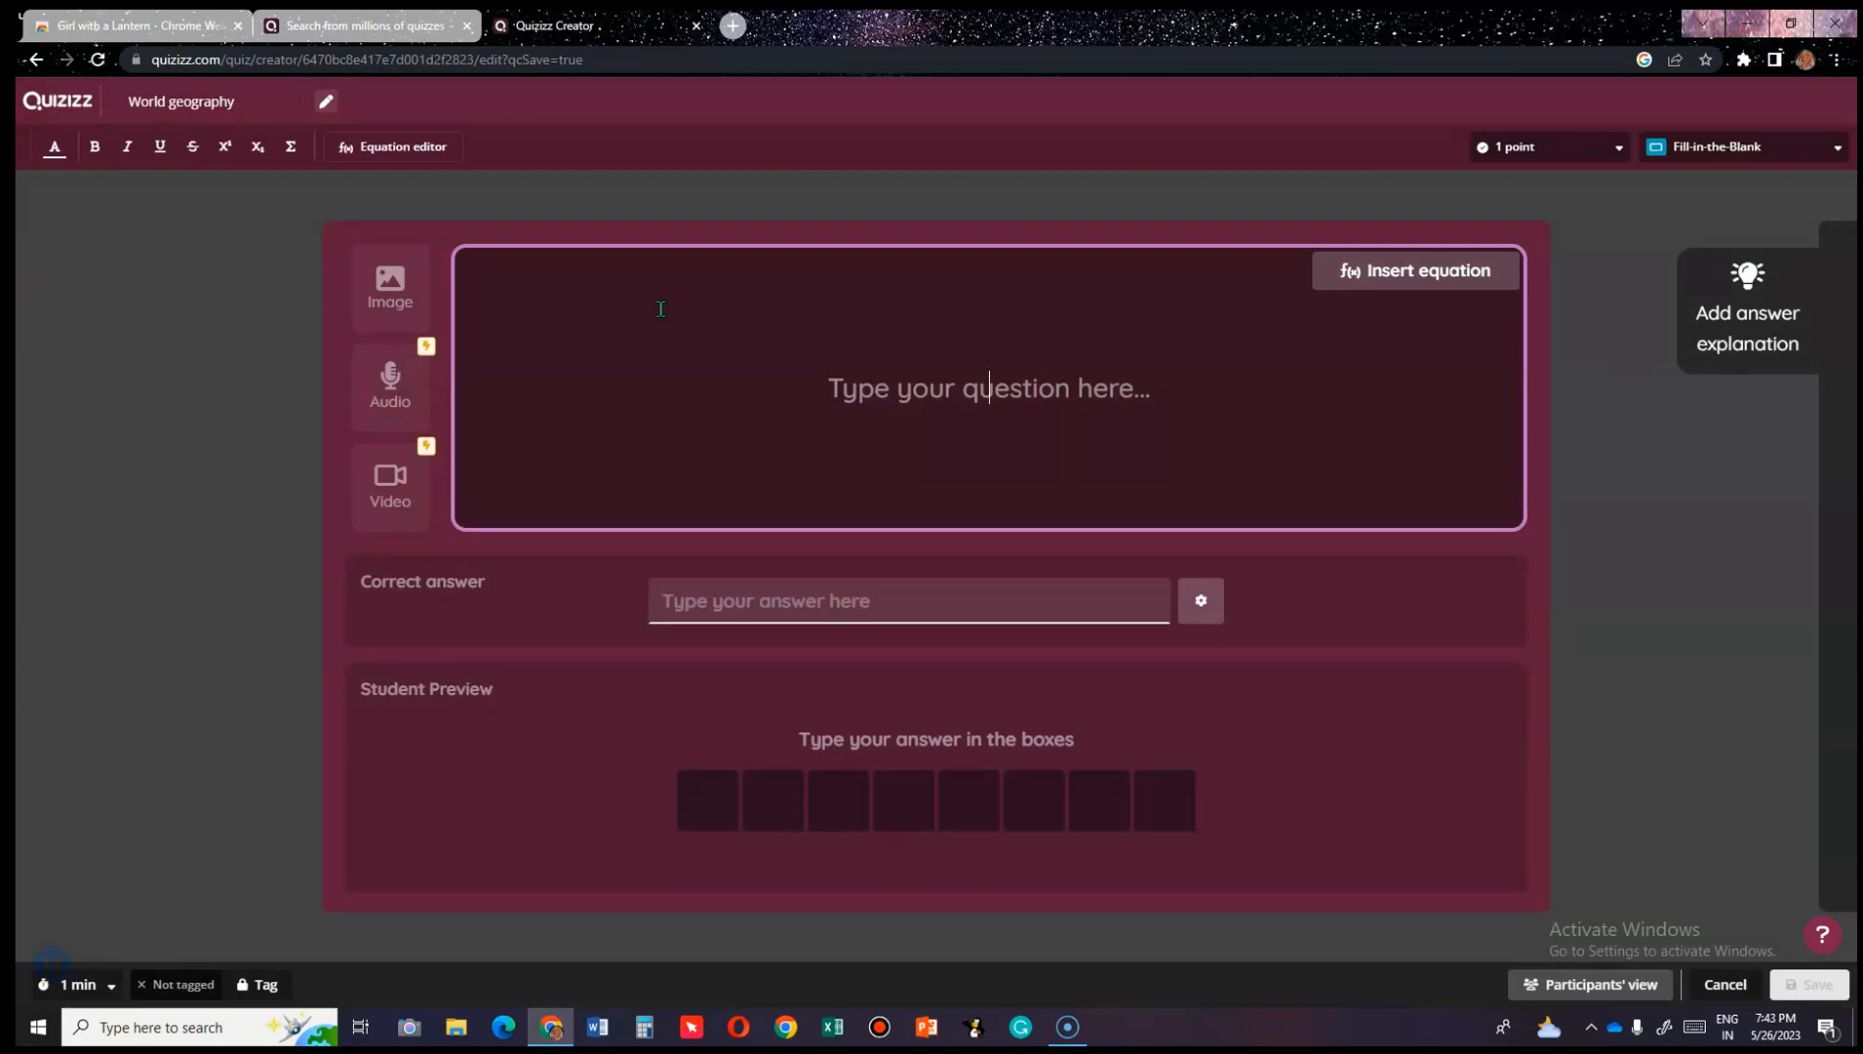
pyautogui.write('T')
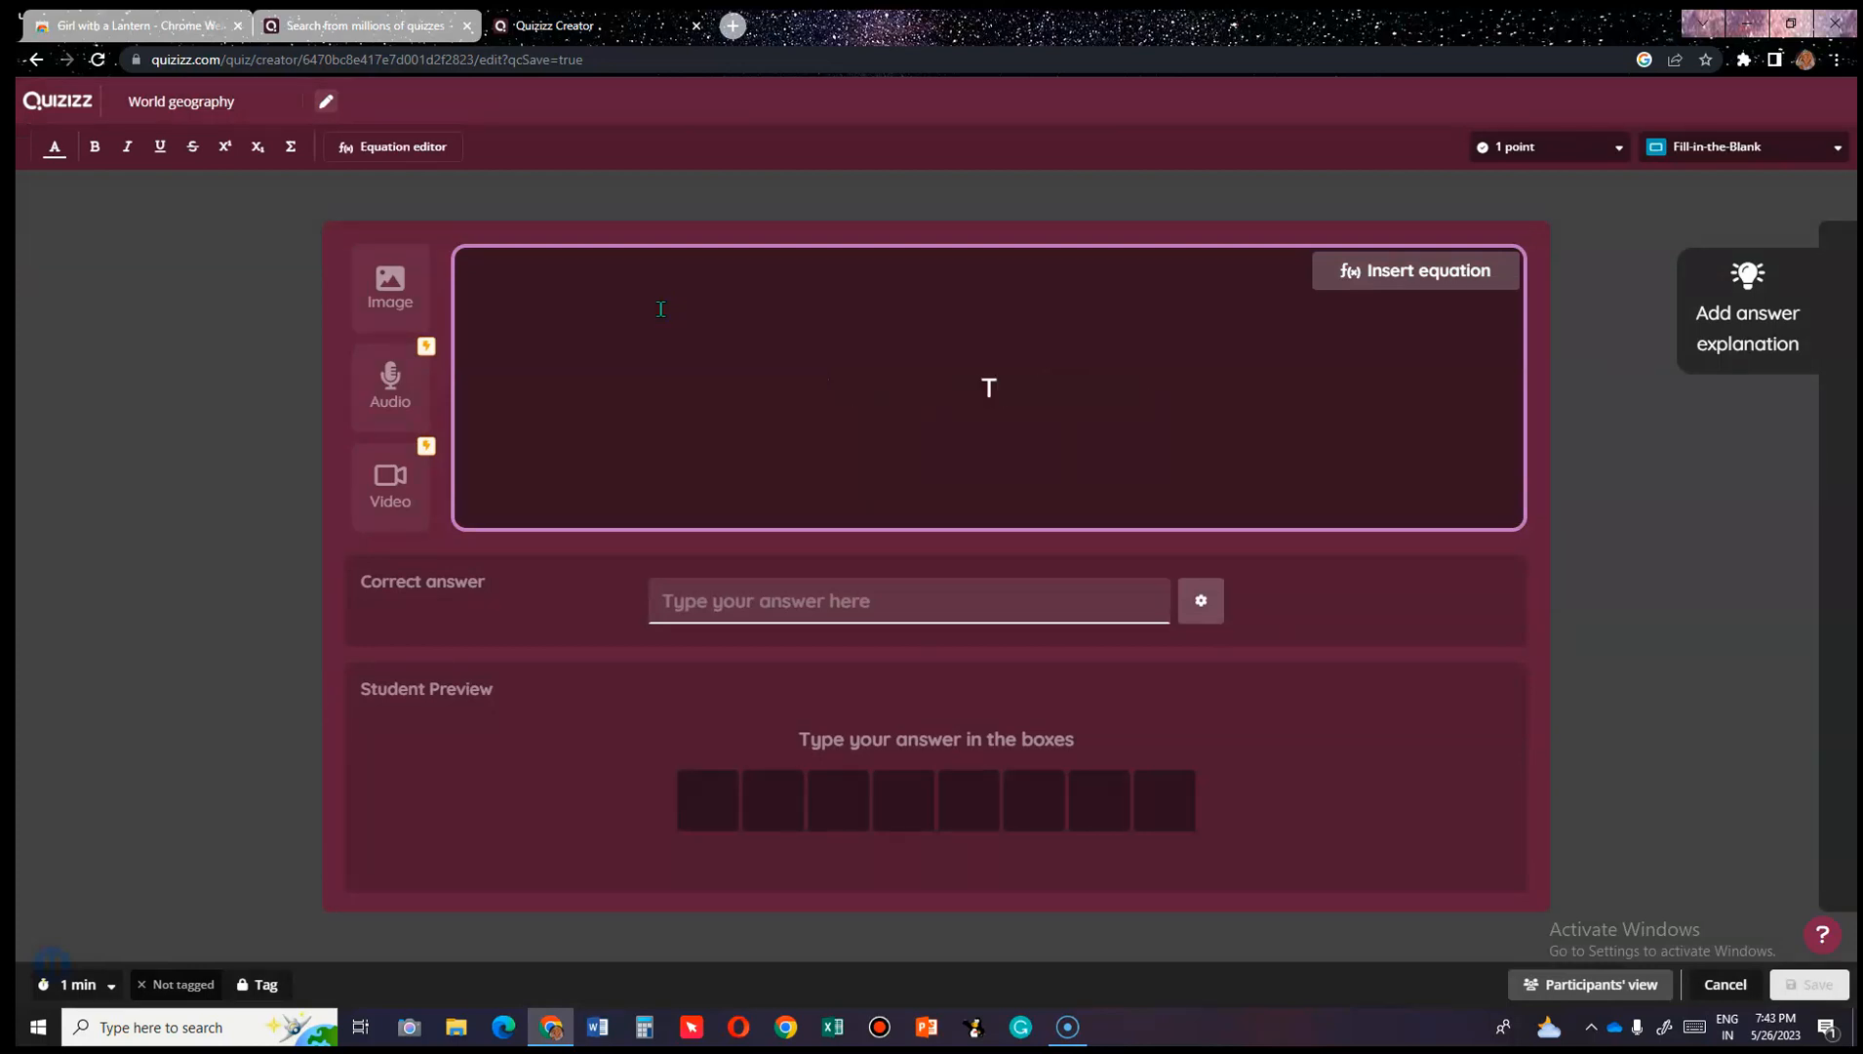
pyautogui.write('he first l')
pyautogui.write('ndian woman to climb ')
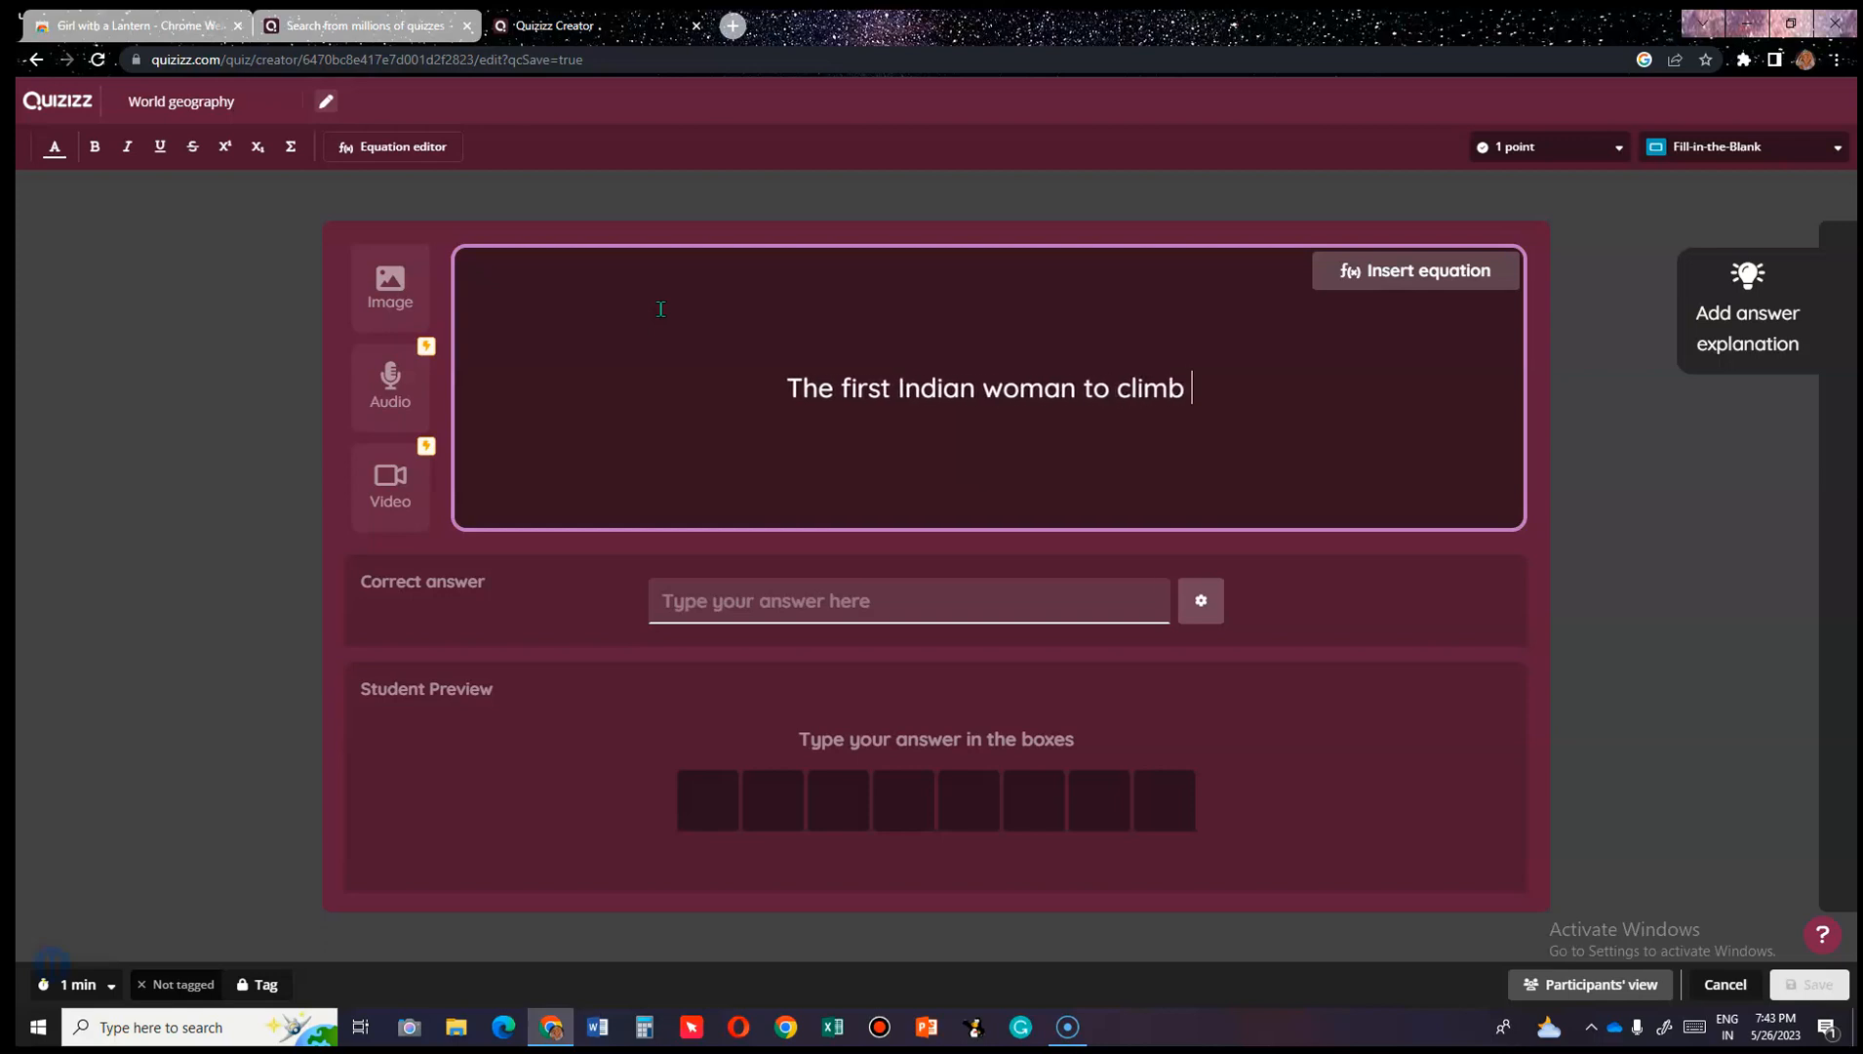
pyautogui.write('Mt.')
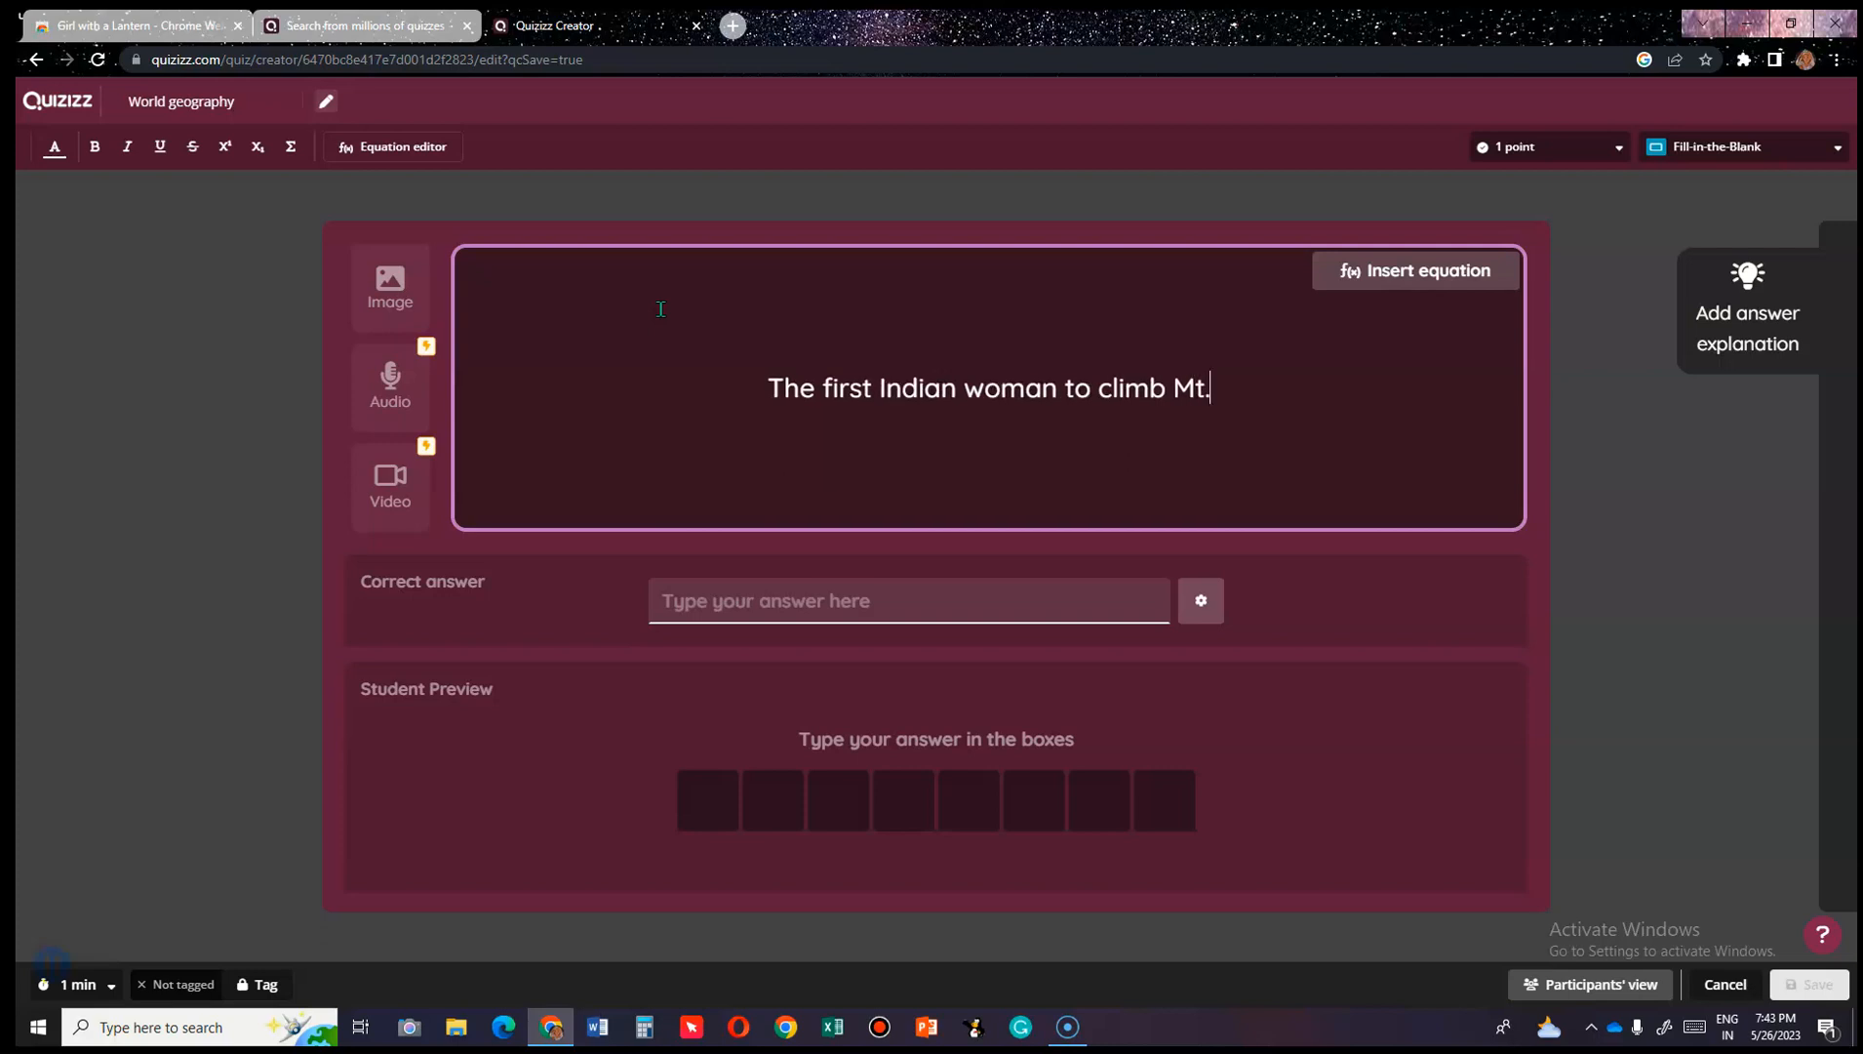
pyautogui.write(' Everest')
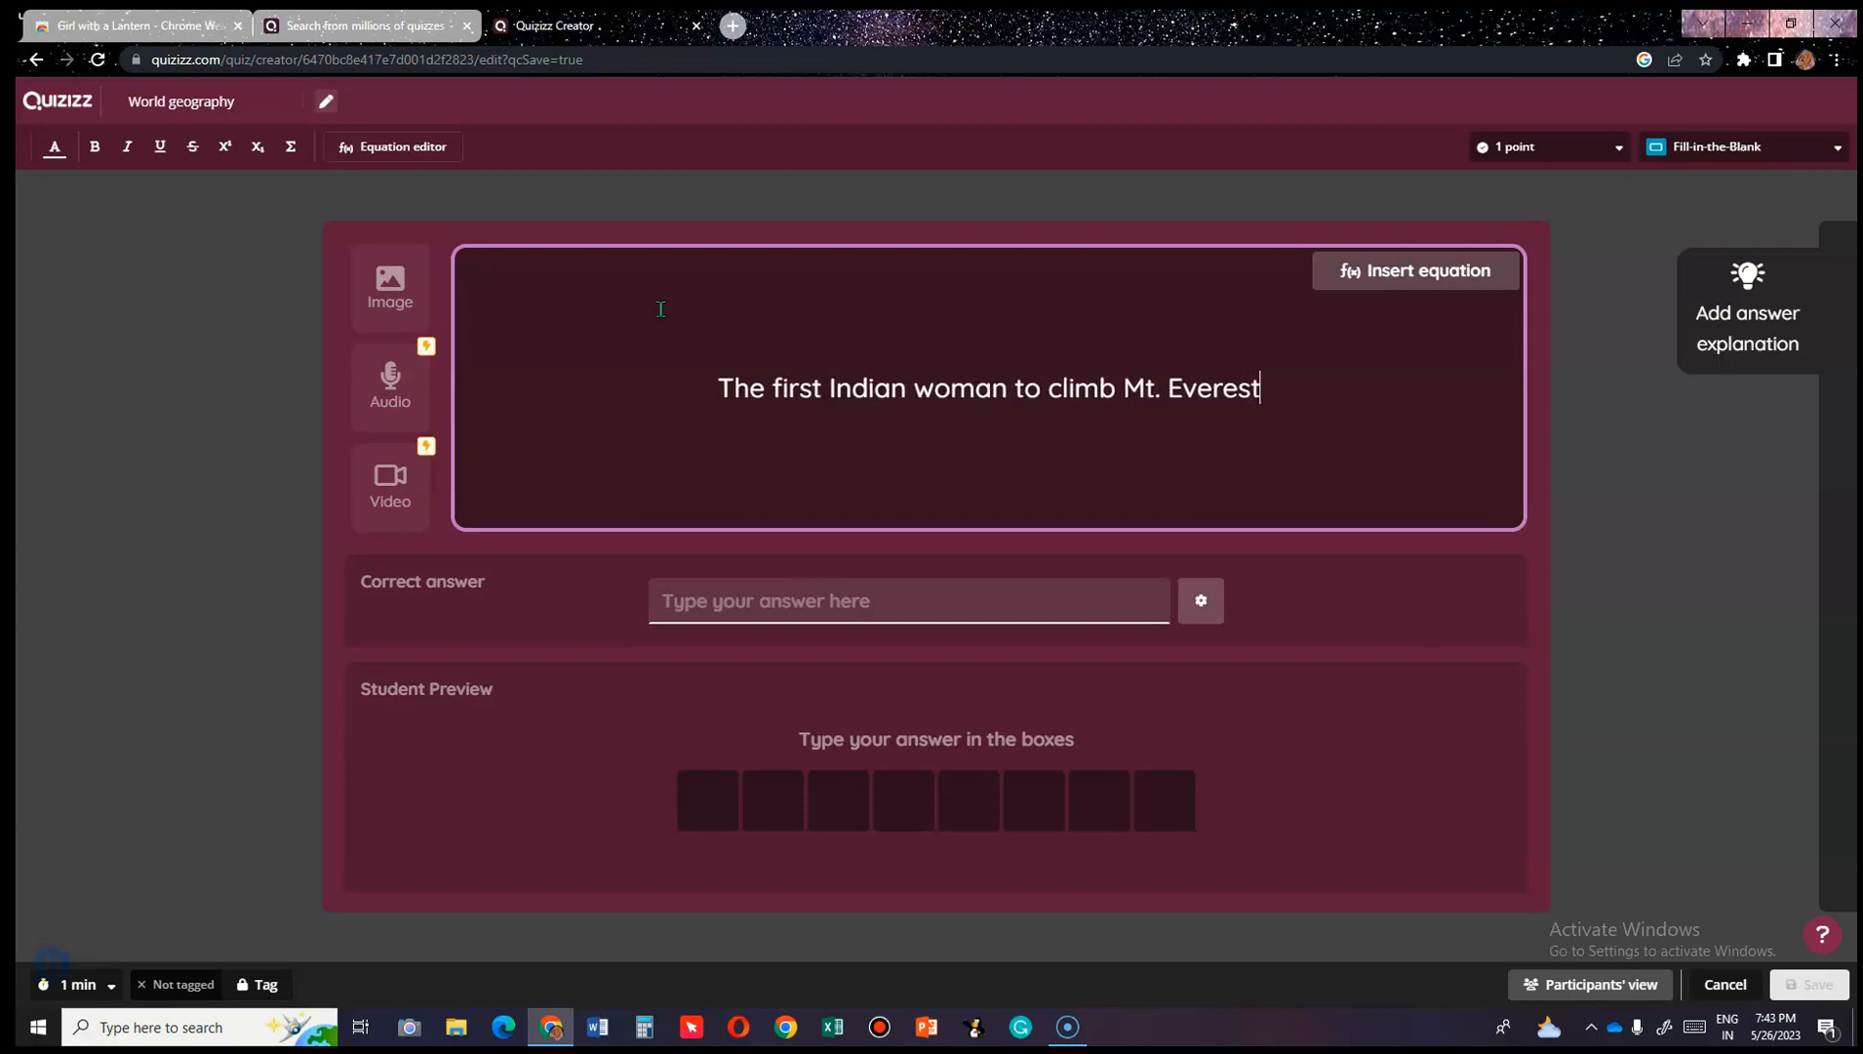
pyautogui.write('.')
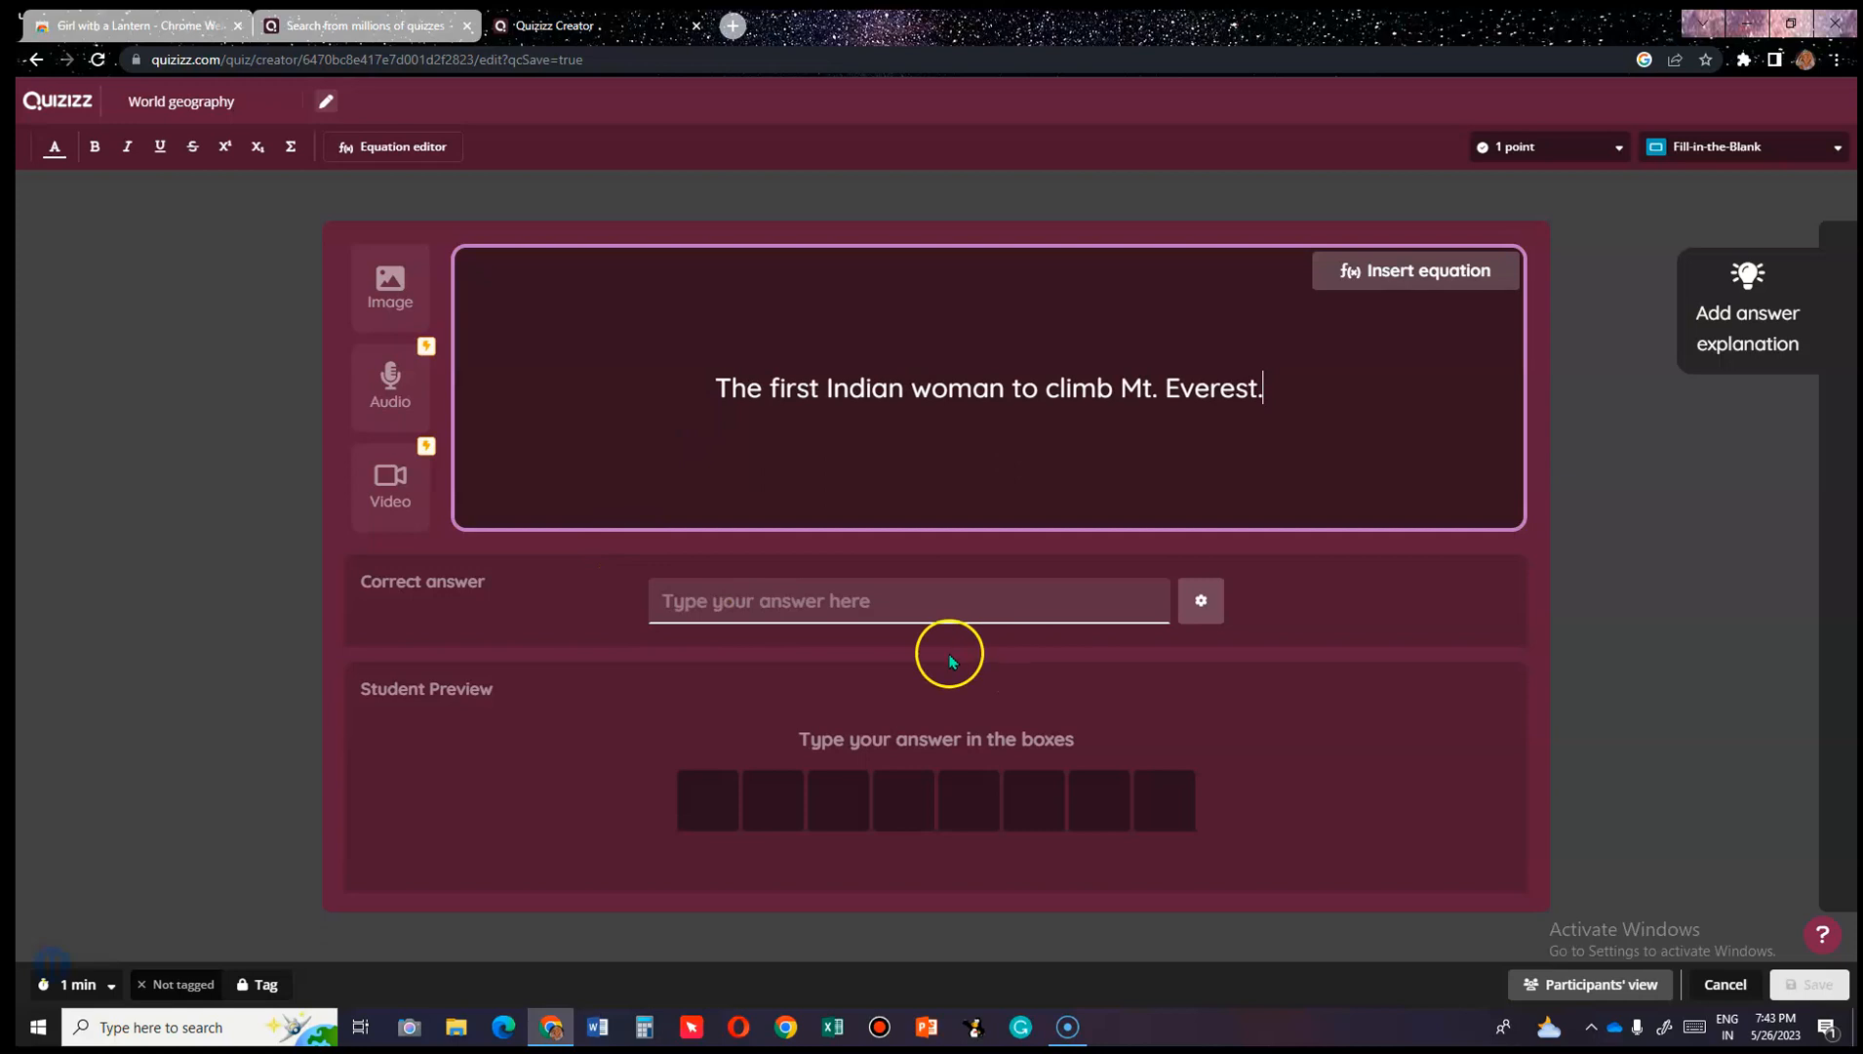
# Enter "Bachendri Pal" as the correct answer to the Mt. Everest question.
pyautogui.click(806, 615)
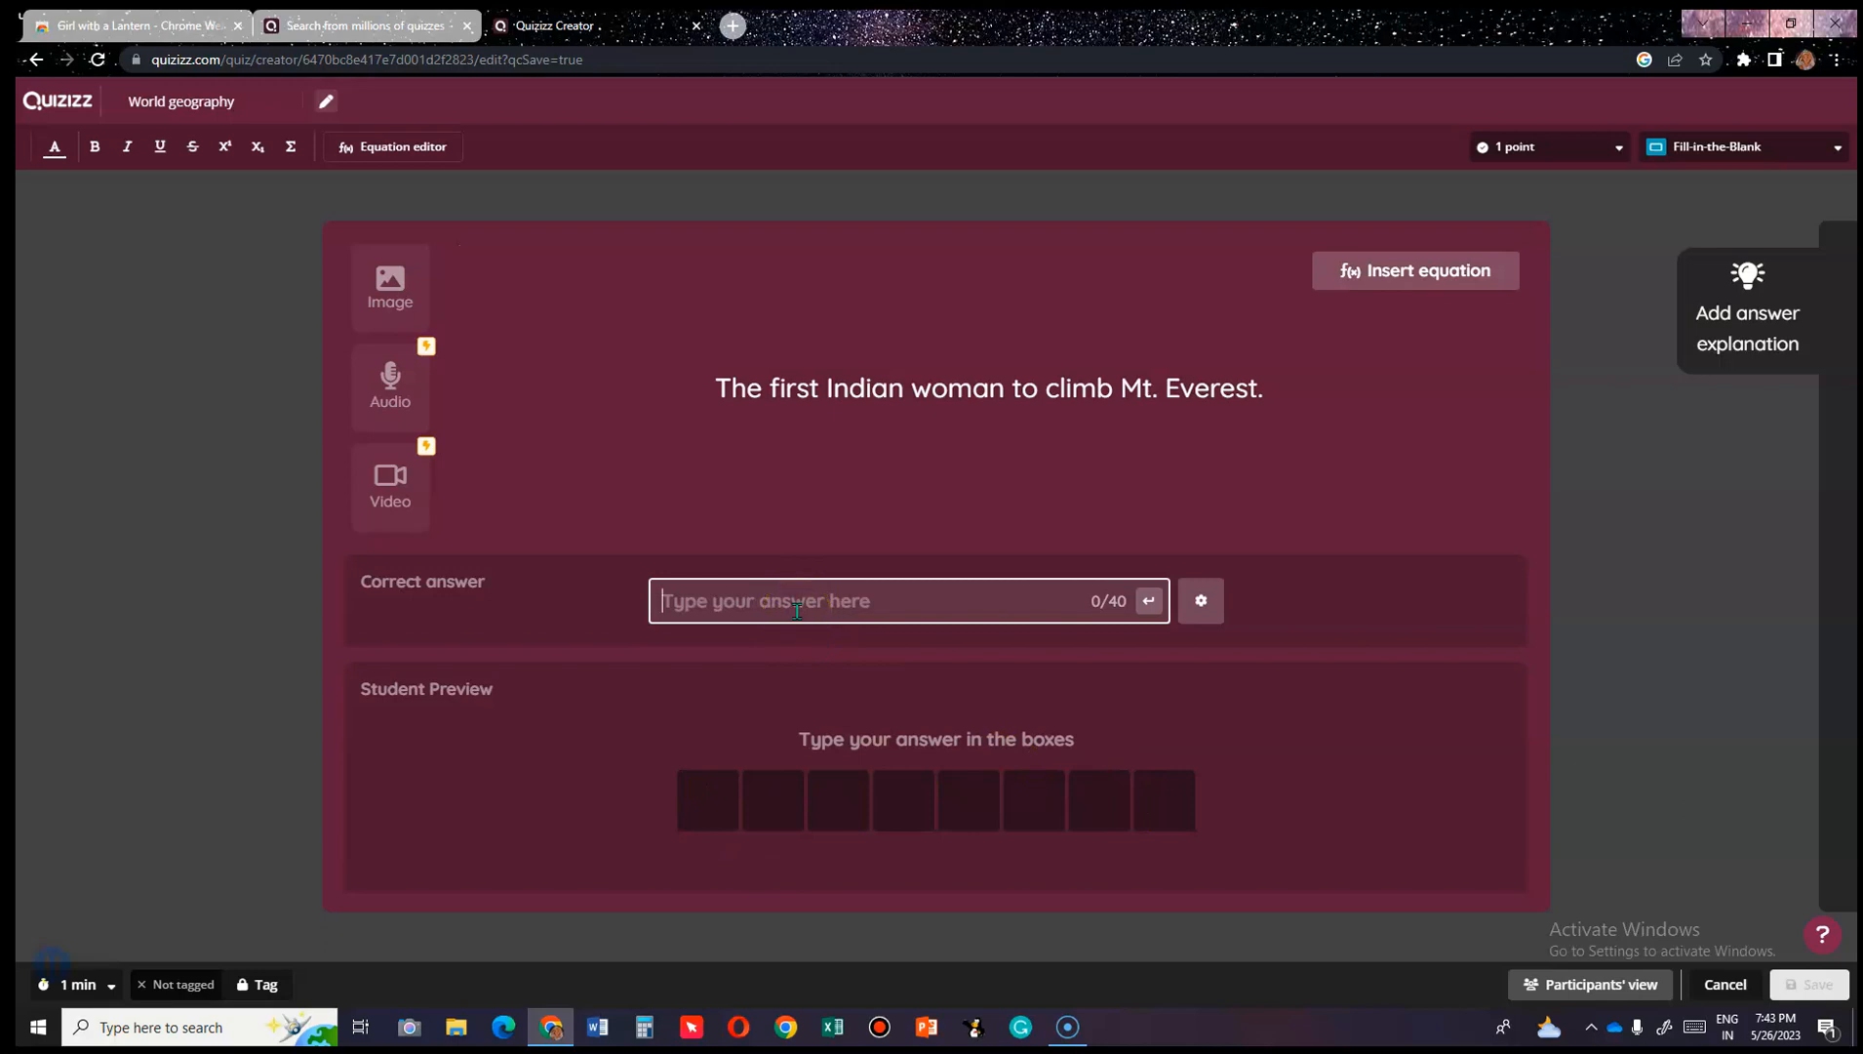
pyautogui.write('Bachen')
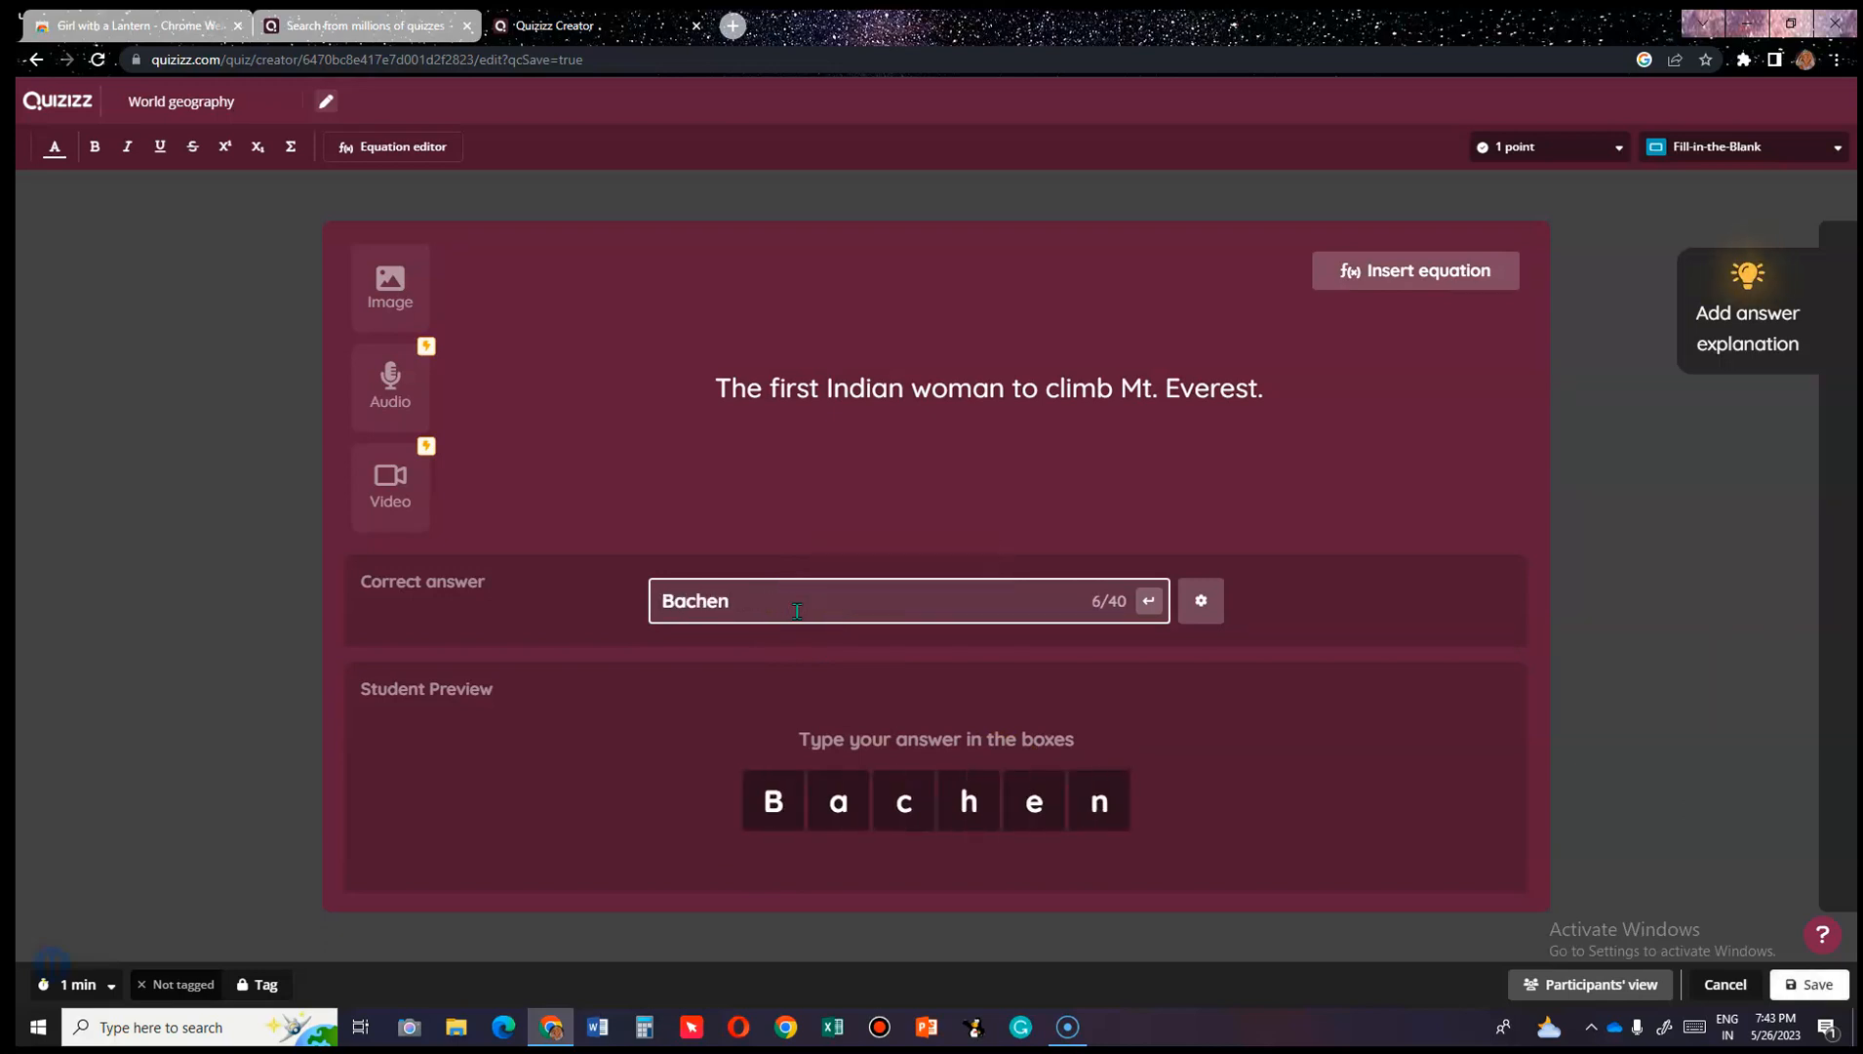
pyautogui.write('dri Pal')
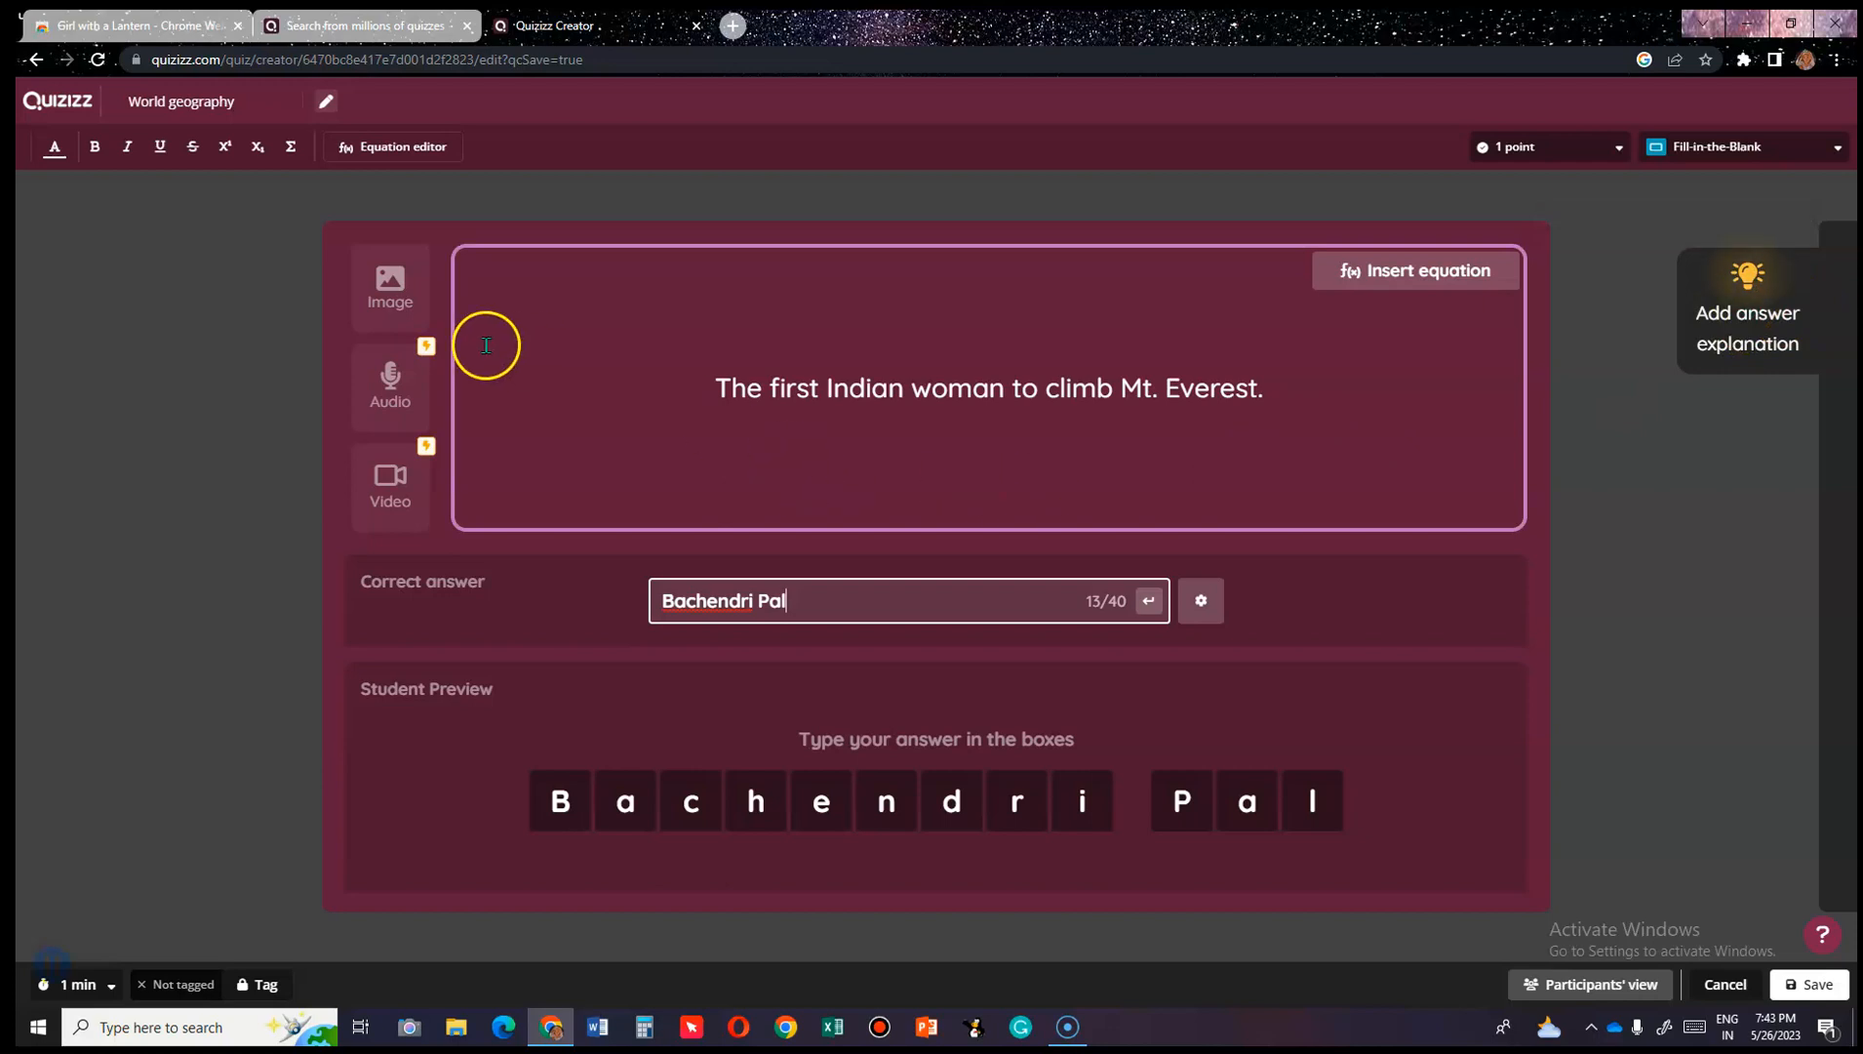
# Search the image library for "baachendri pal" and insert the first picture into the question.
pyautogui.click(381, 290)
pyautogui.click(949, 349)
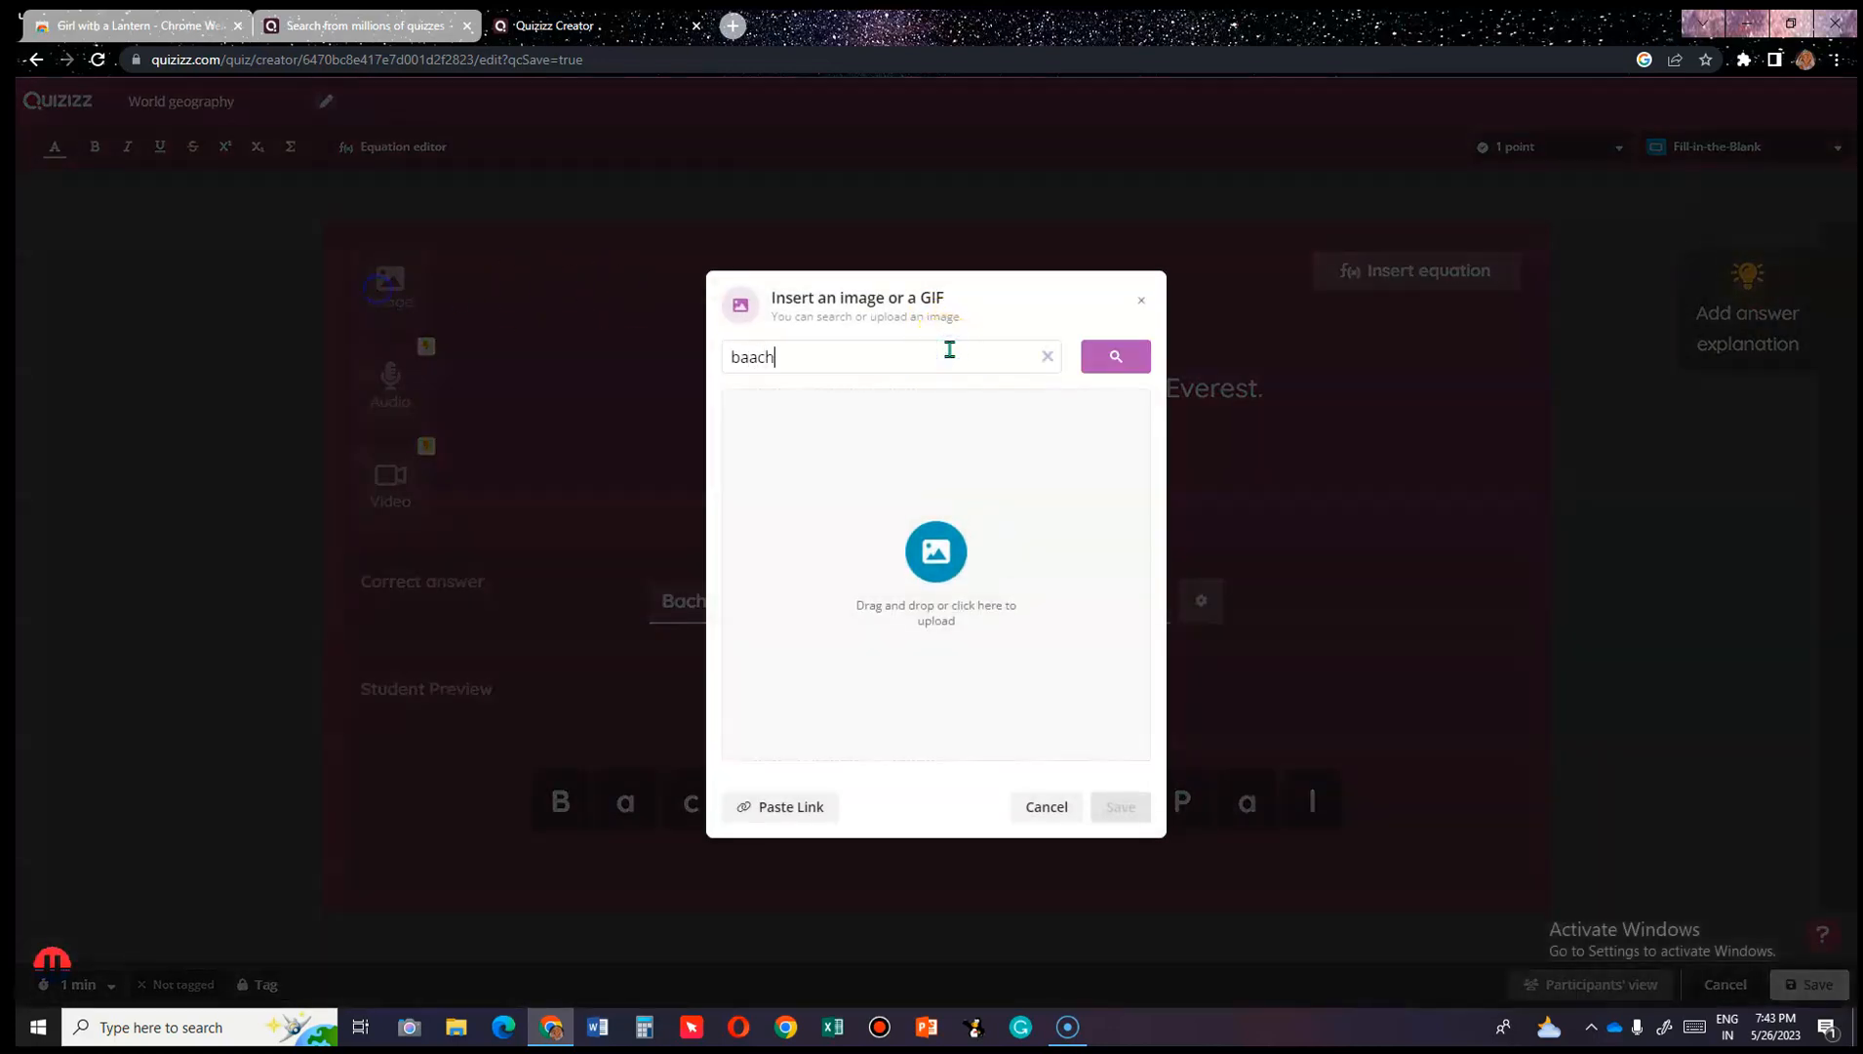
pyautogui.write('baachendri pal')
pyautogui.press('Return')
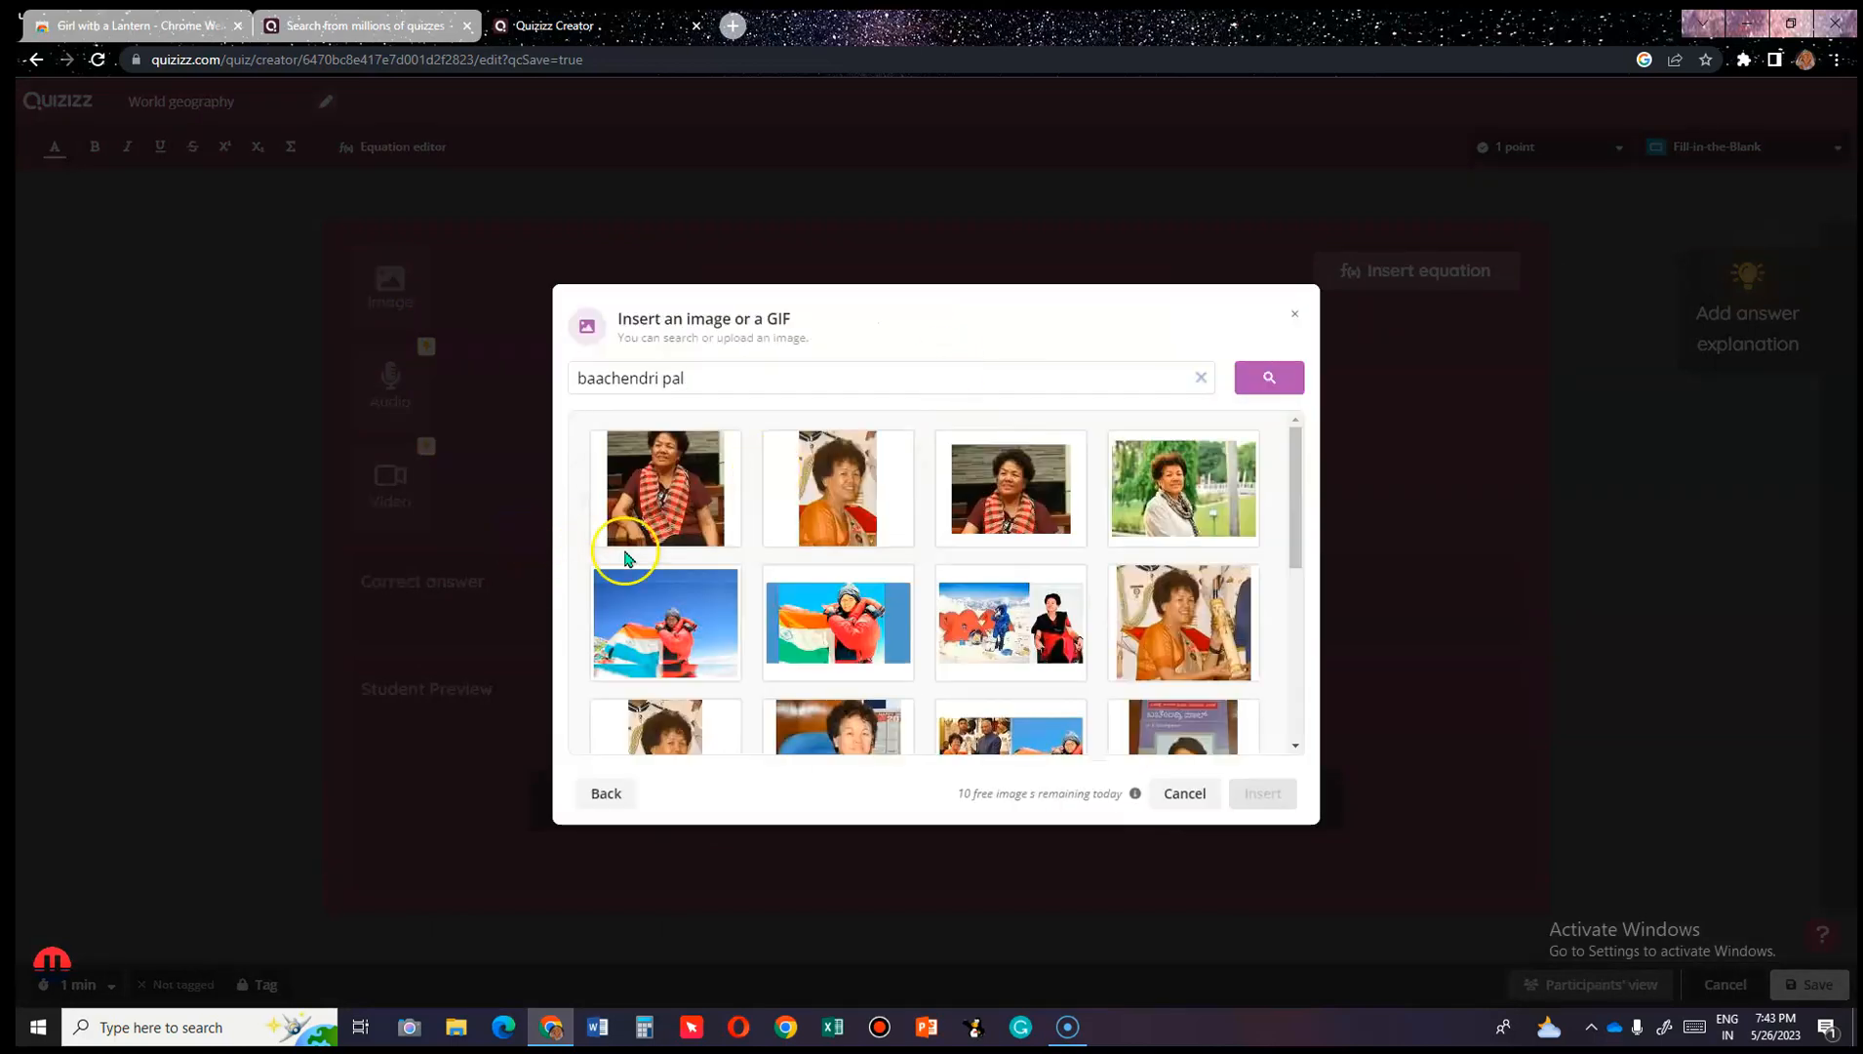
pyautogui.click(700, 514)
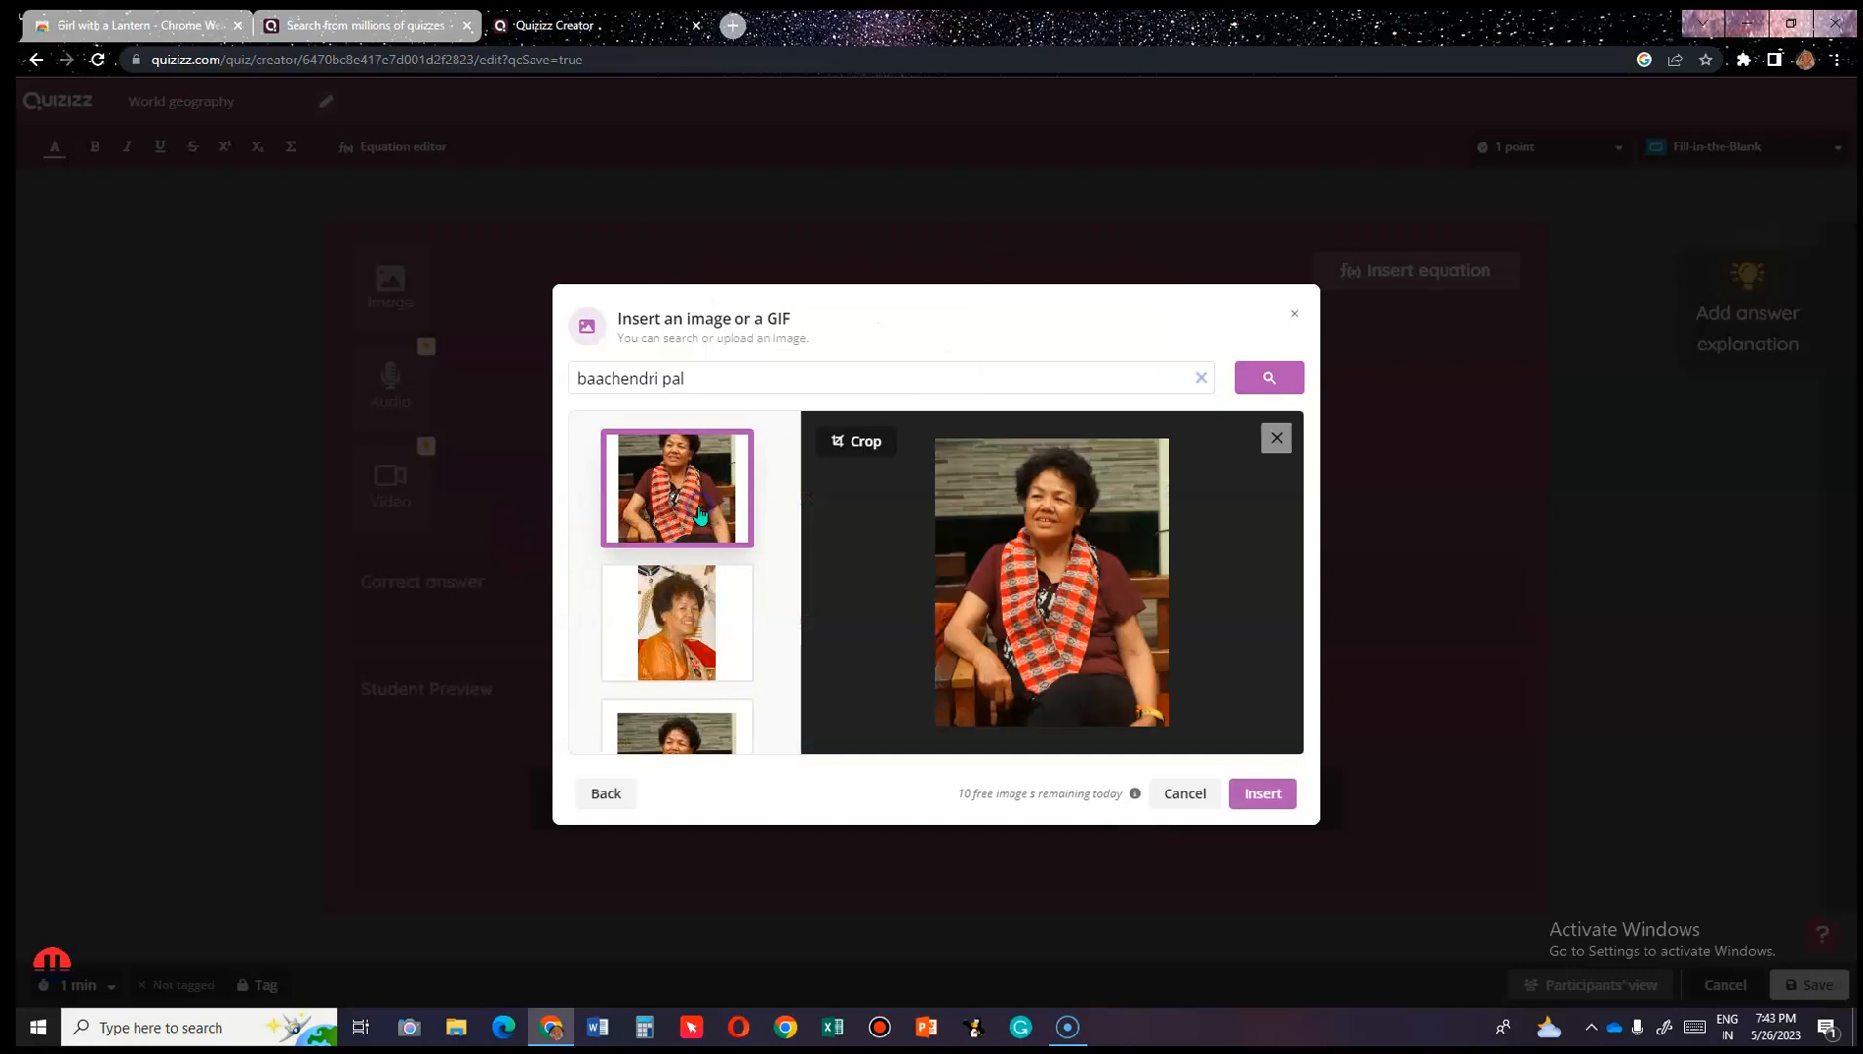
pyautogui.scroll(-1, 699, 514)
pyautogui.click(1279, 796)
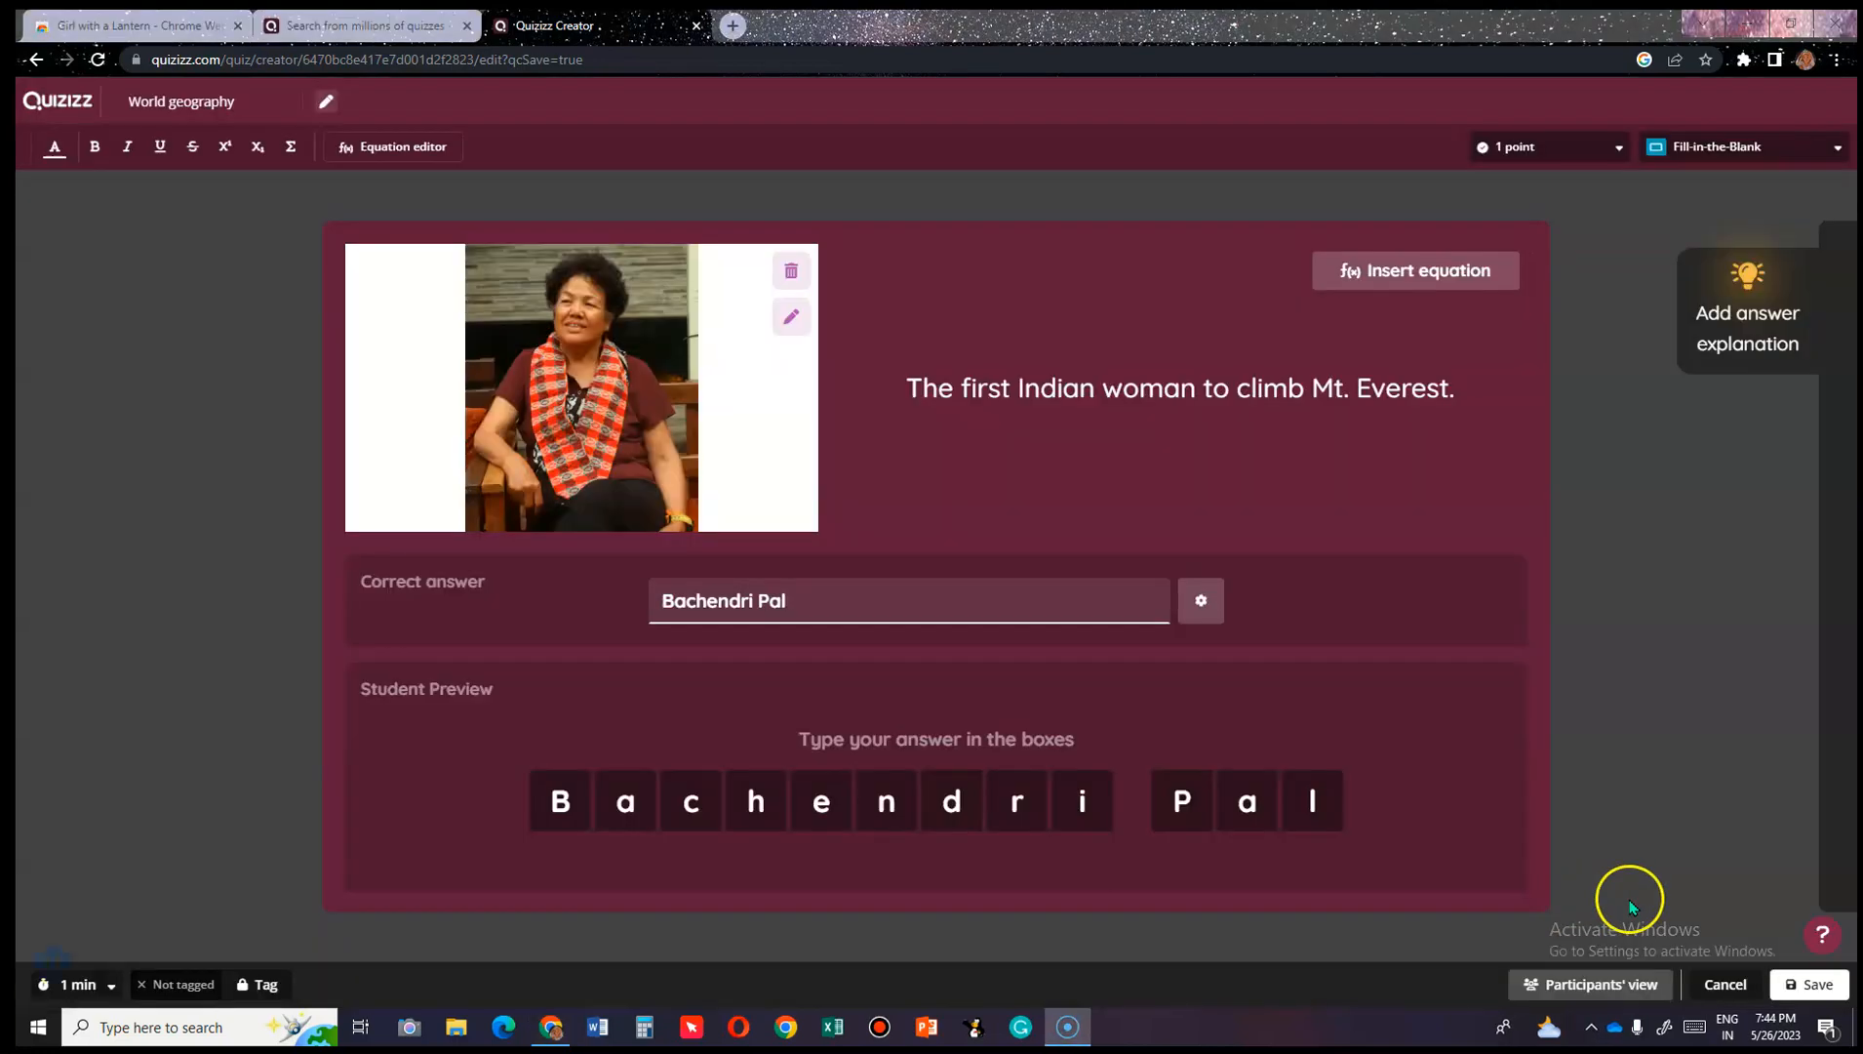
# Save the fill-in-the-blank question and set the time limit of Question 2 to 10 seconds.
pyautogui.click(1816, 985)
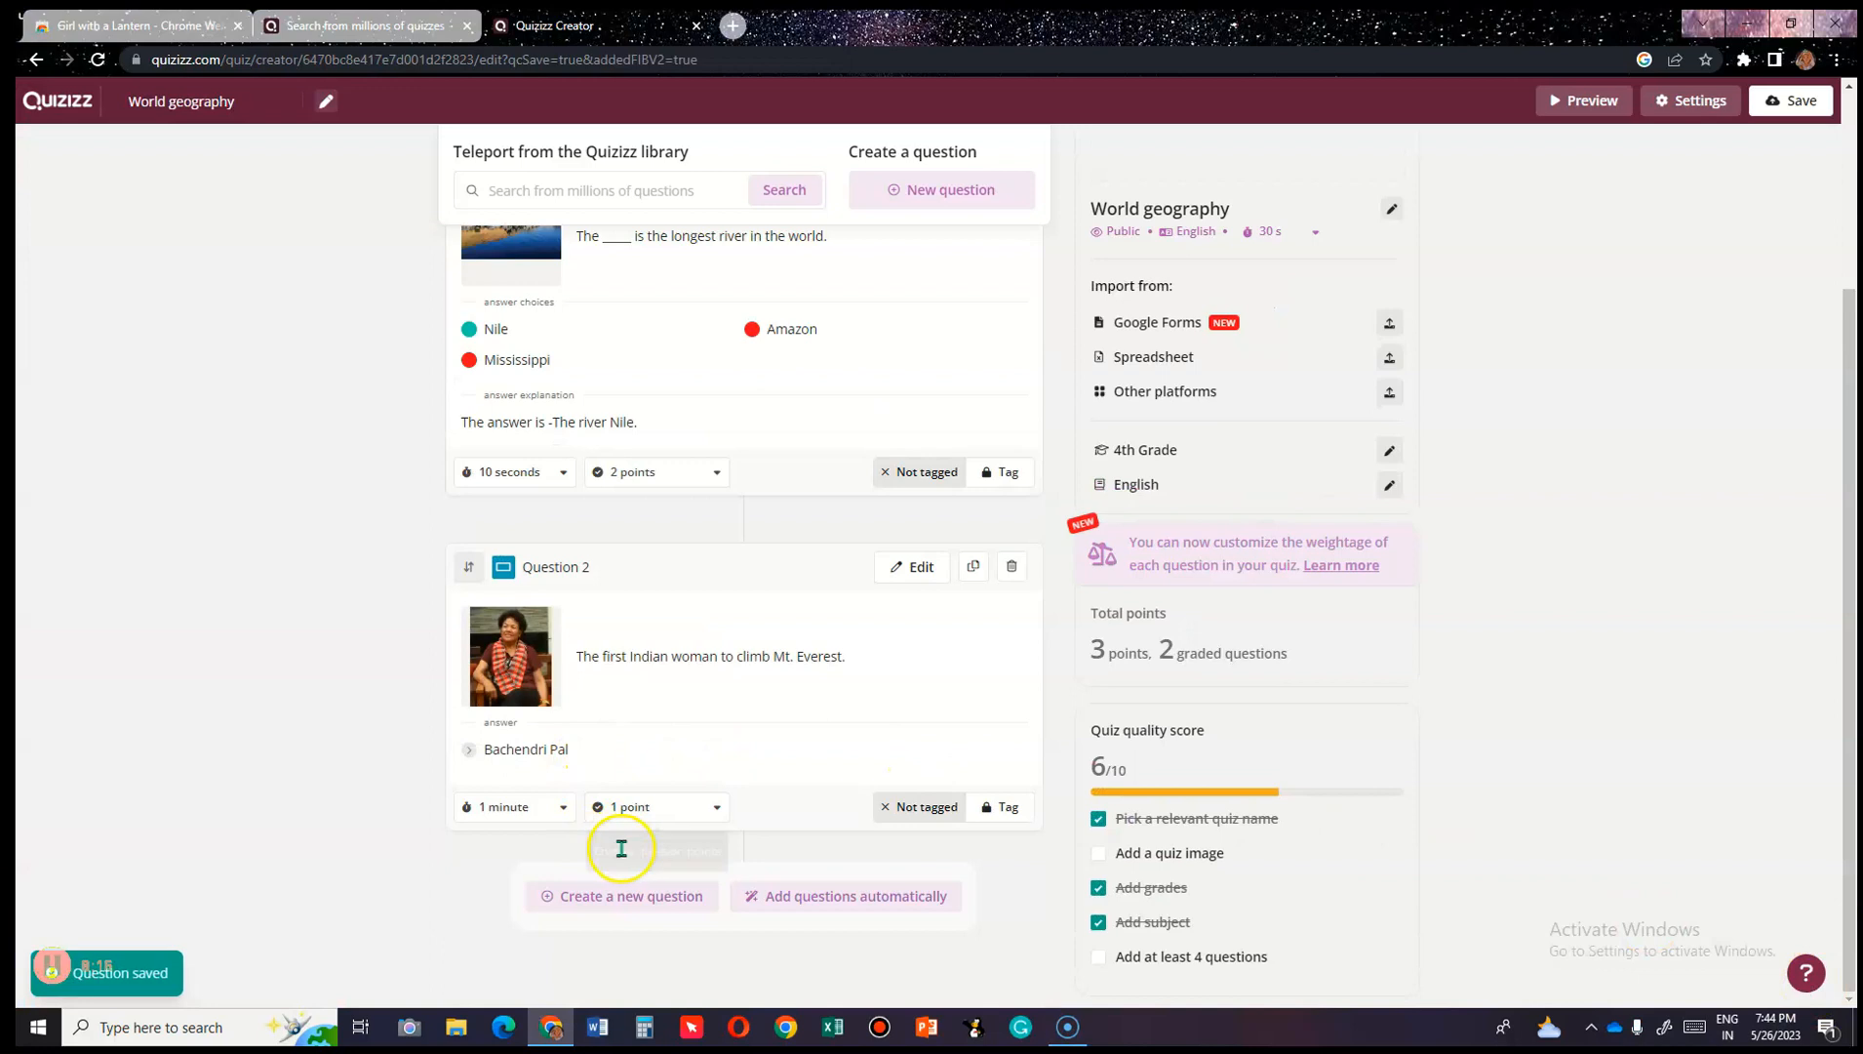
pyautogui.click(526, 817)
pyautogui.click(517, 592)
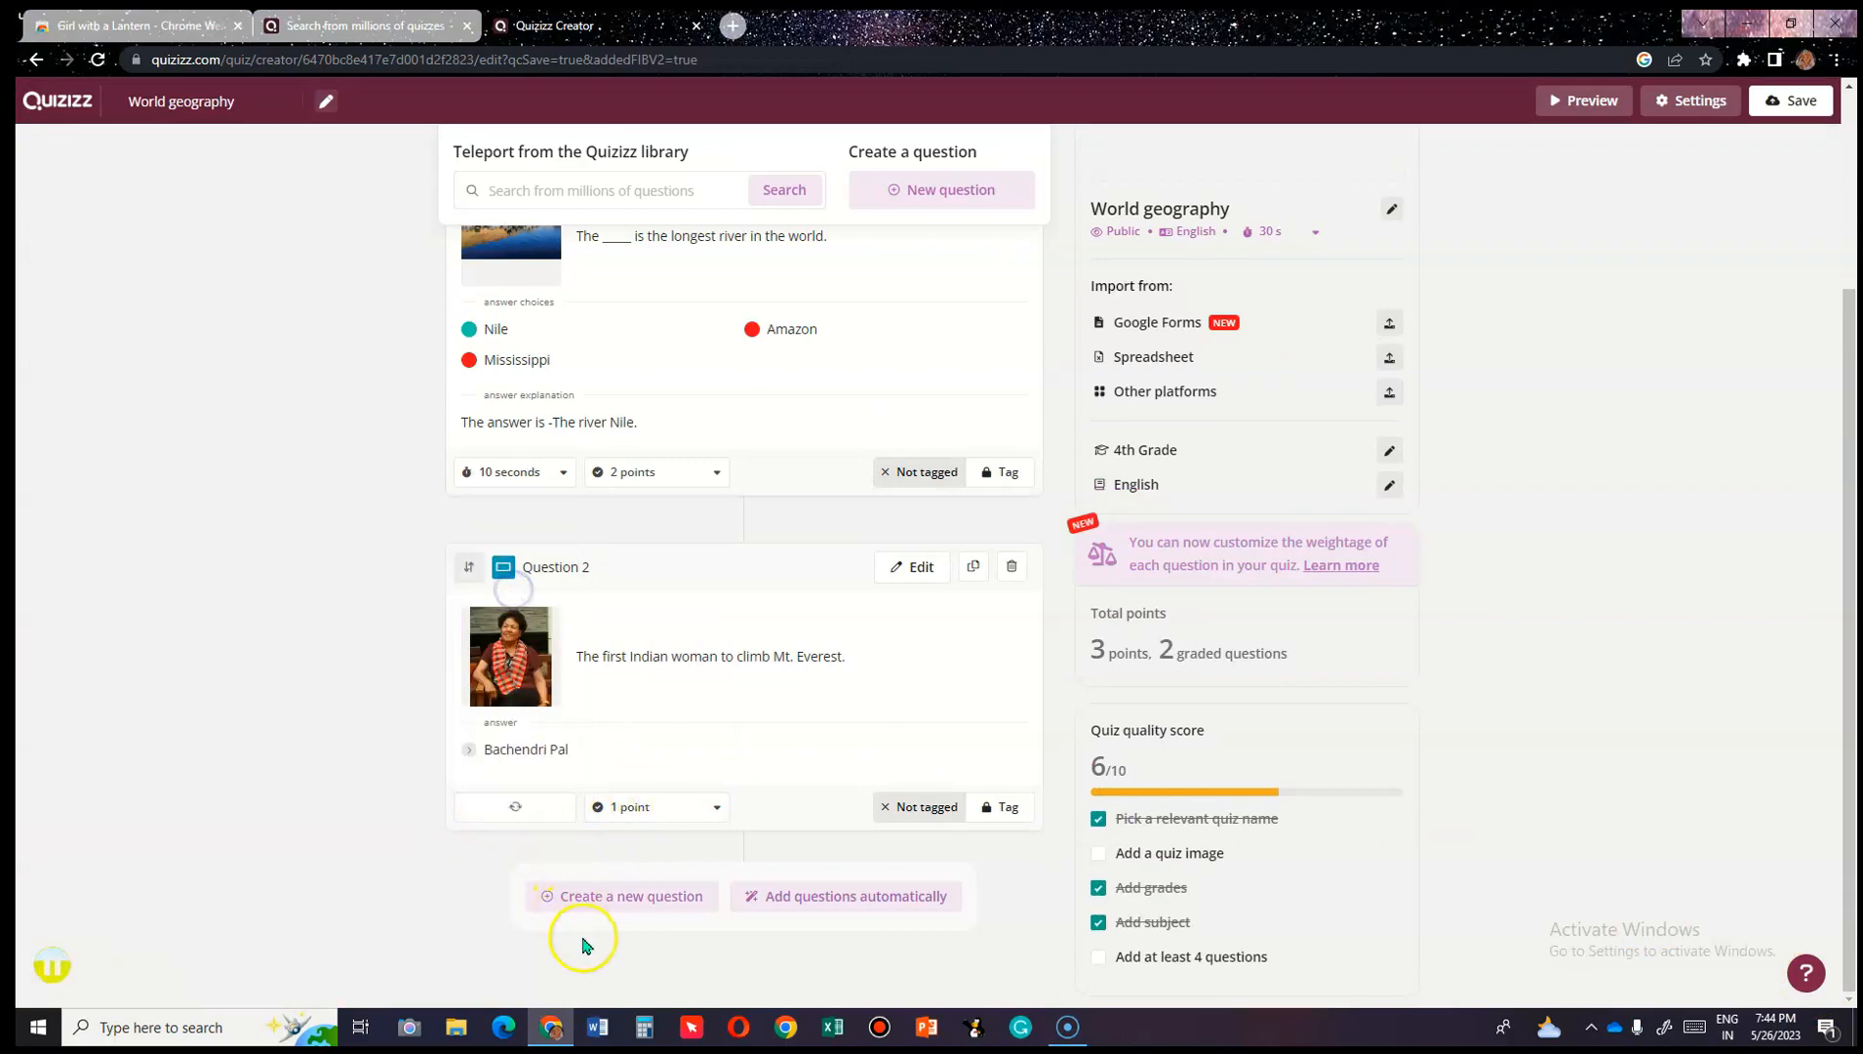
# Create a Draw question reading "Draw a flower" with a blank background for the participants.
pyautogui.click(604, 888)
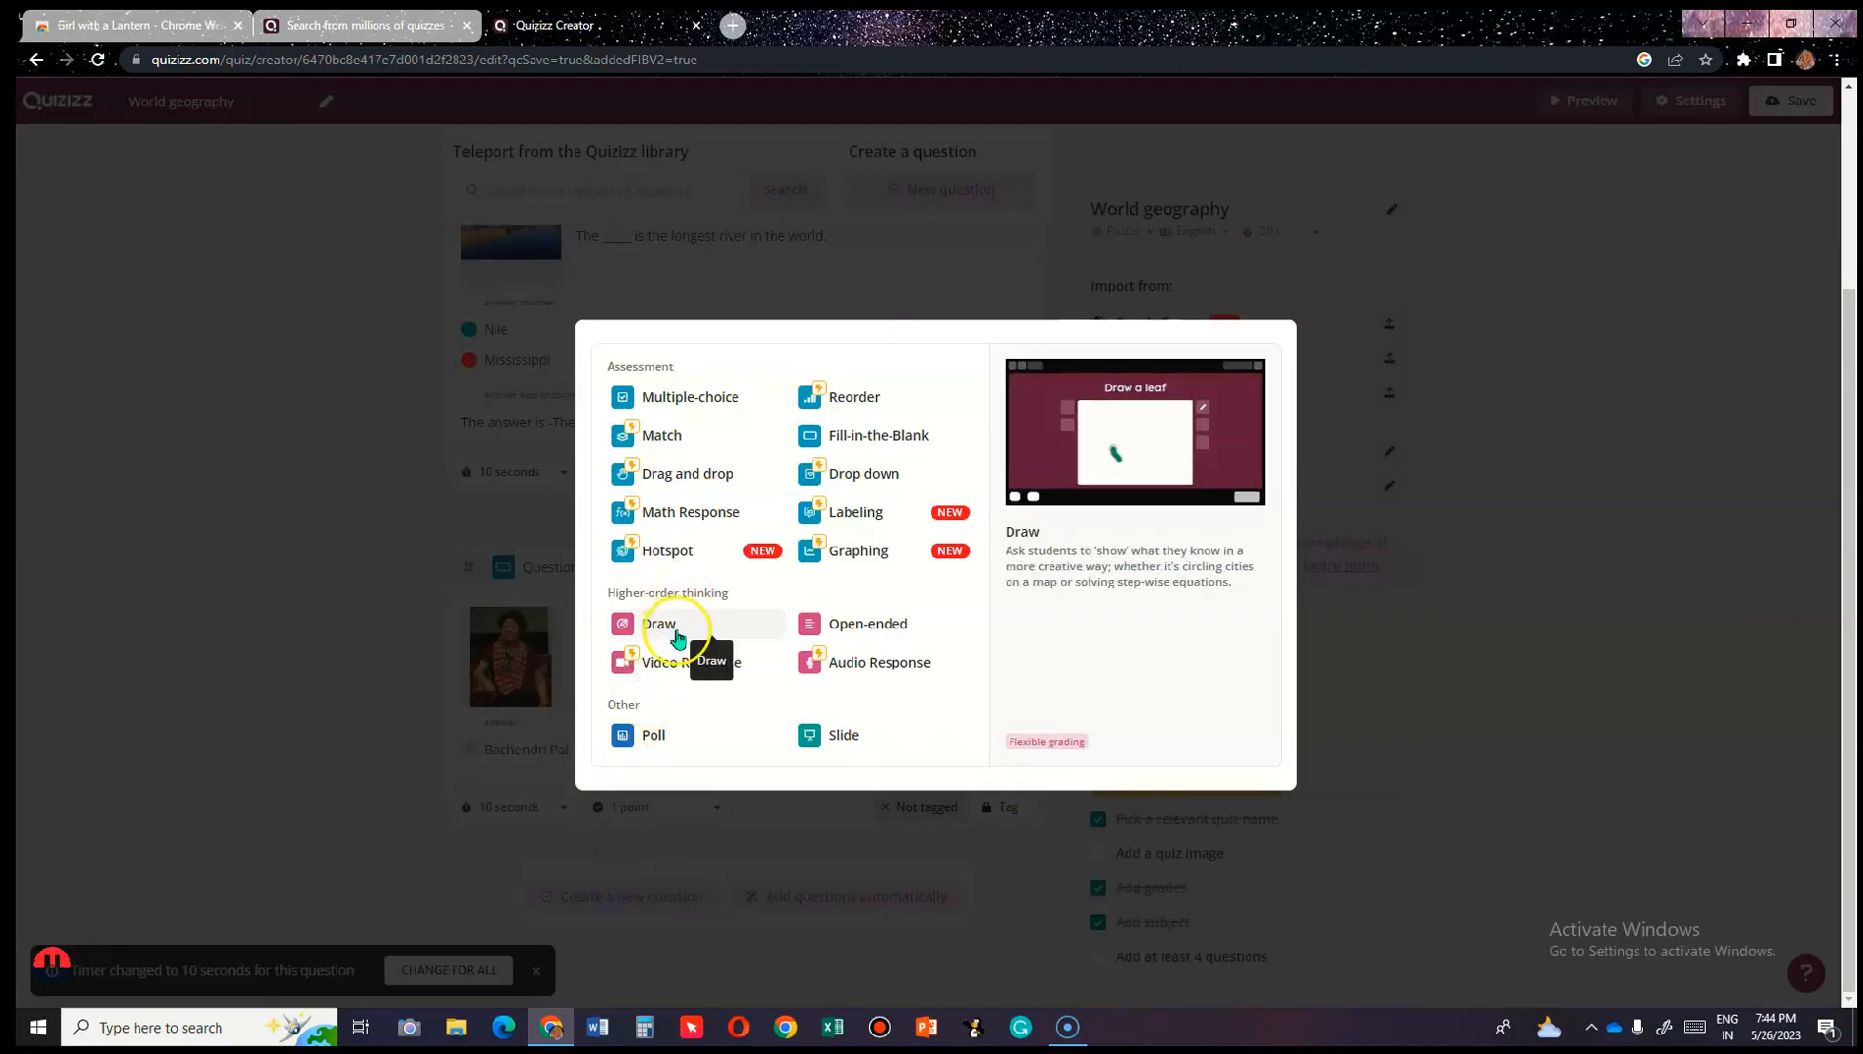
pyautogui.click(678, 636)
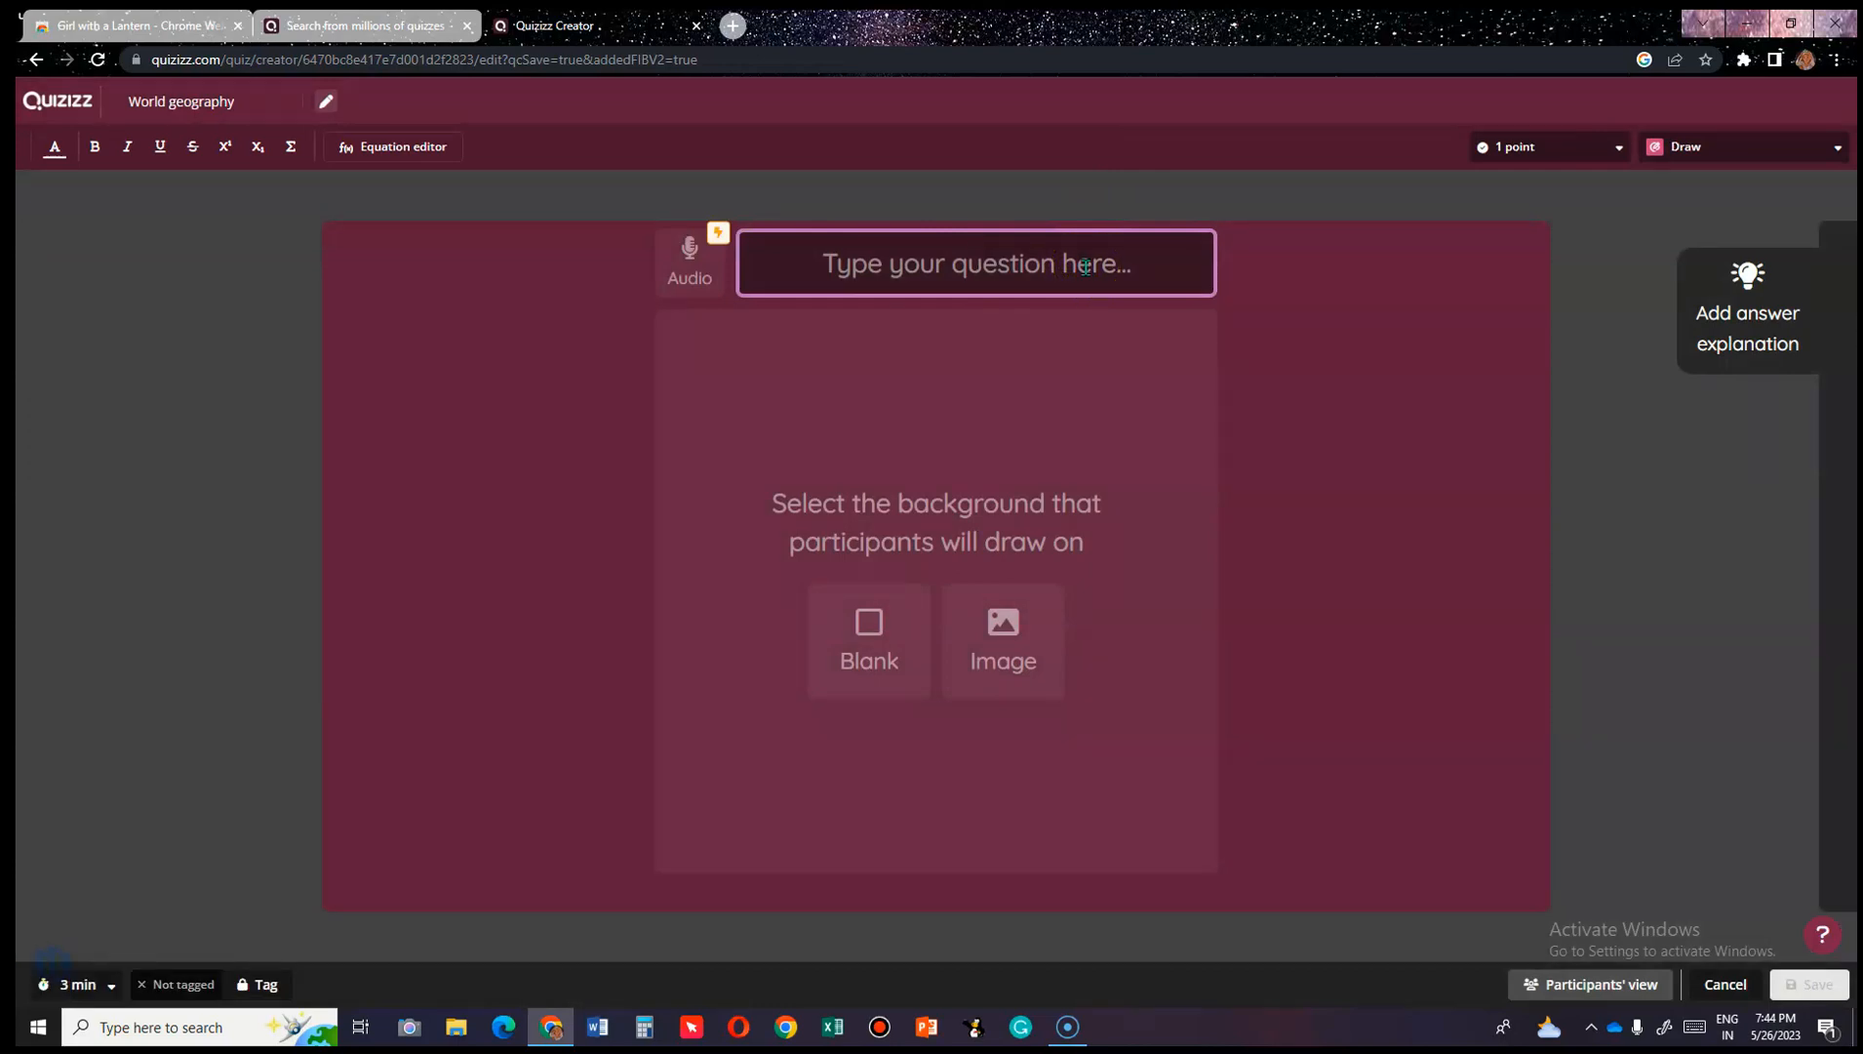
pyautogui.write('Draw a flower')
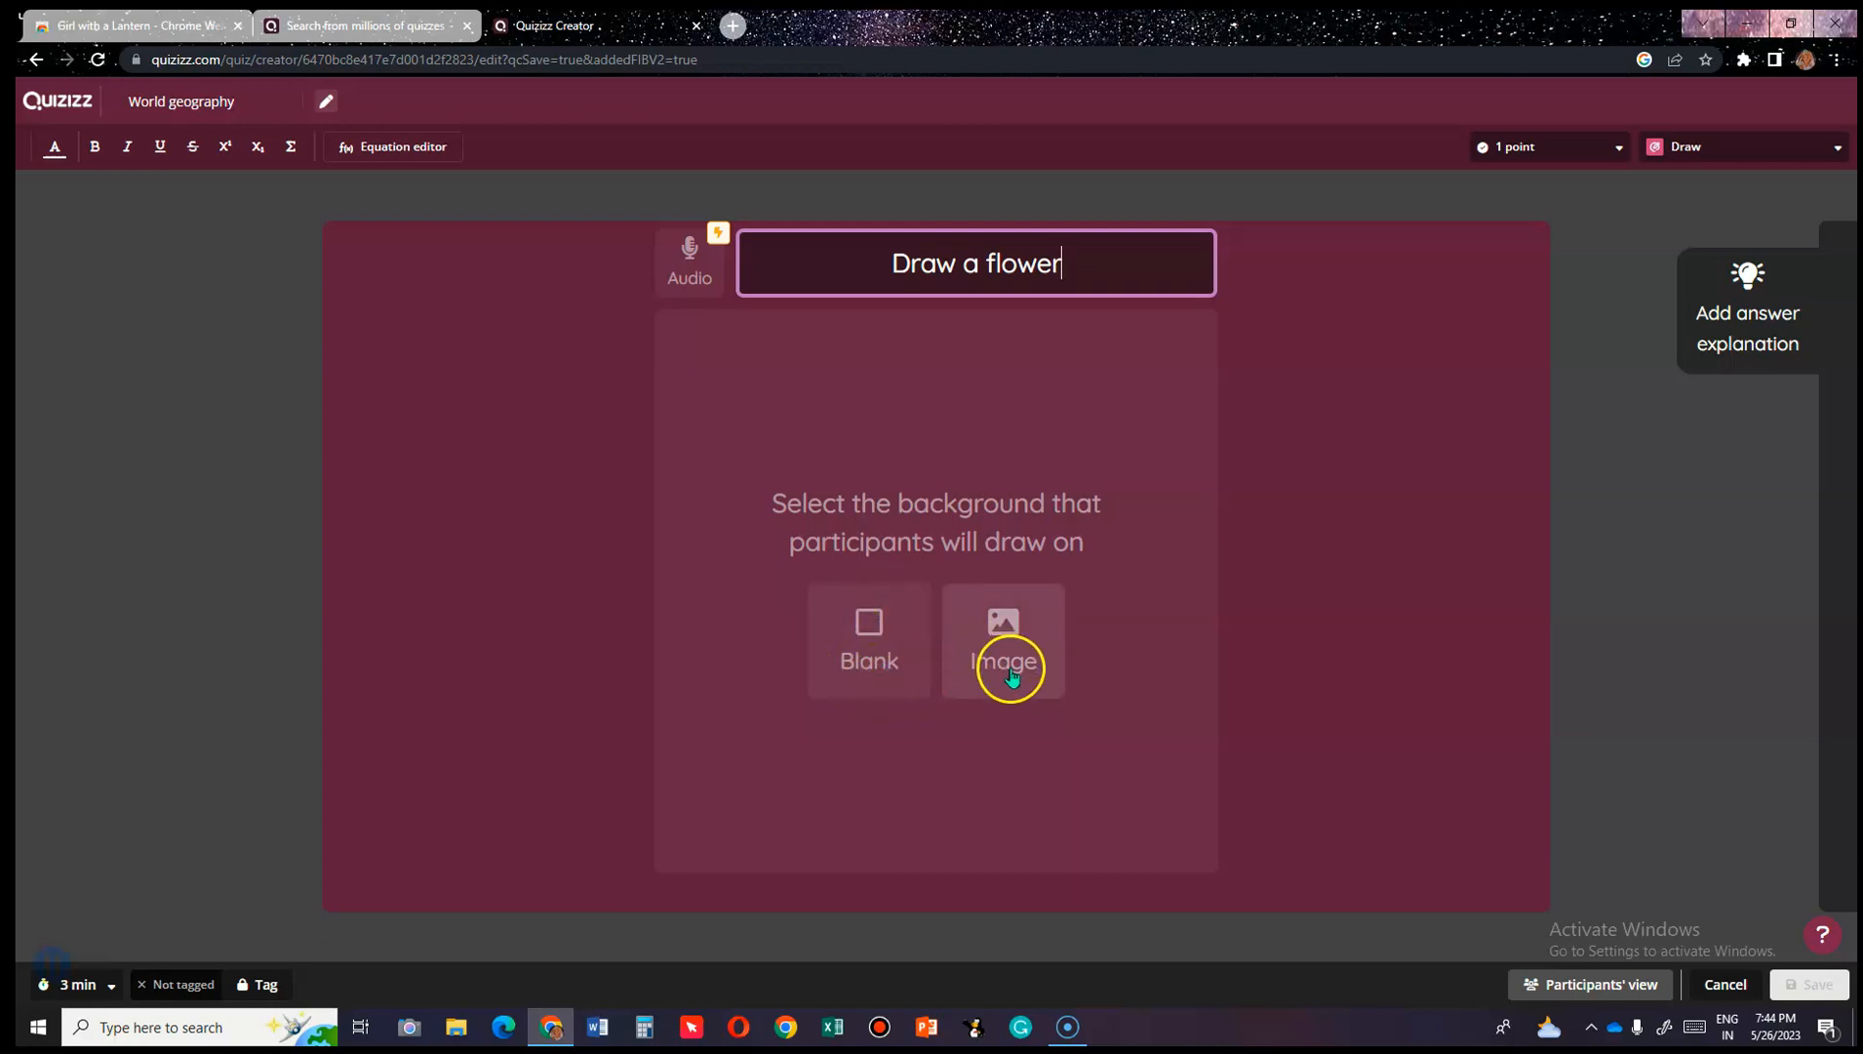
pyautogui.click(886, 659)
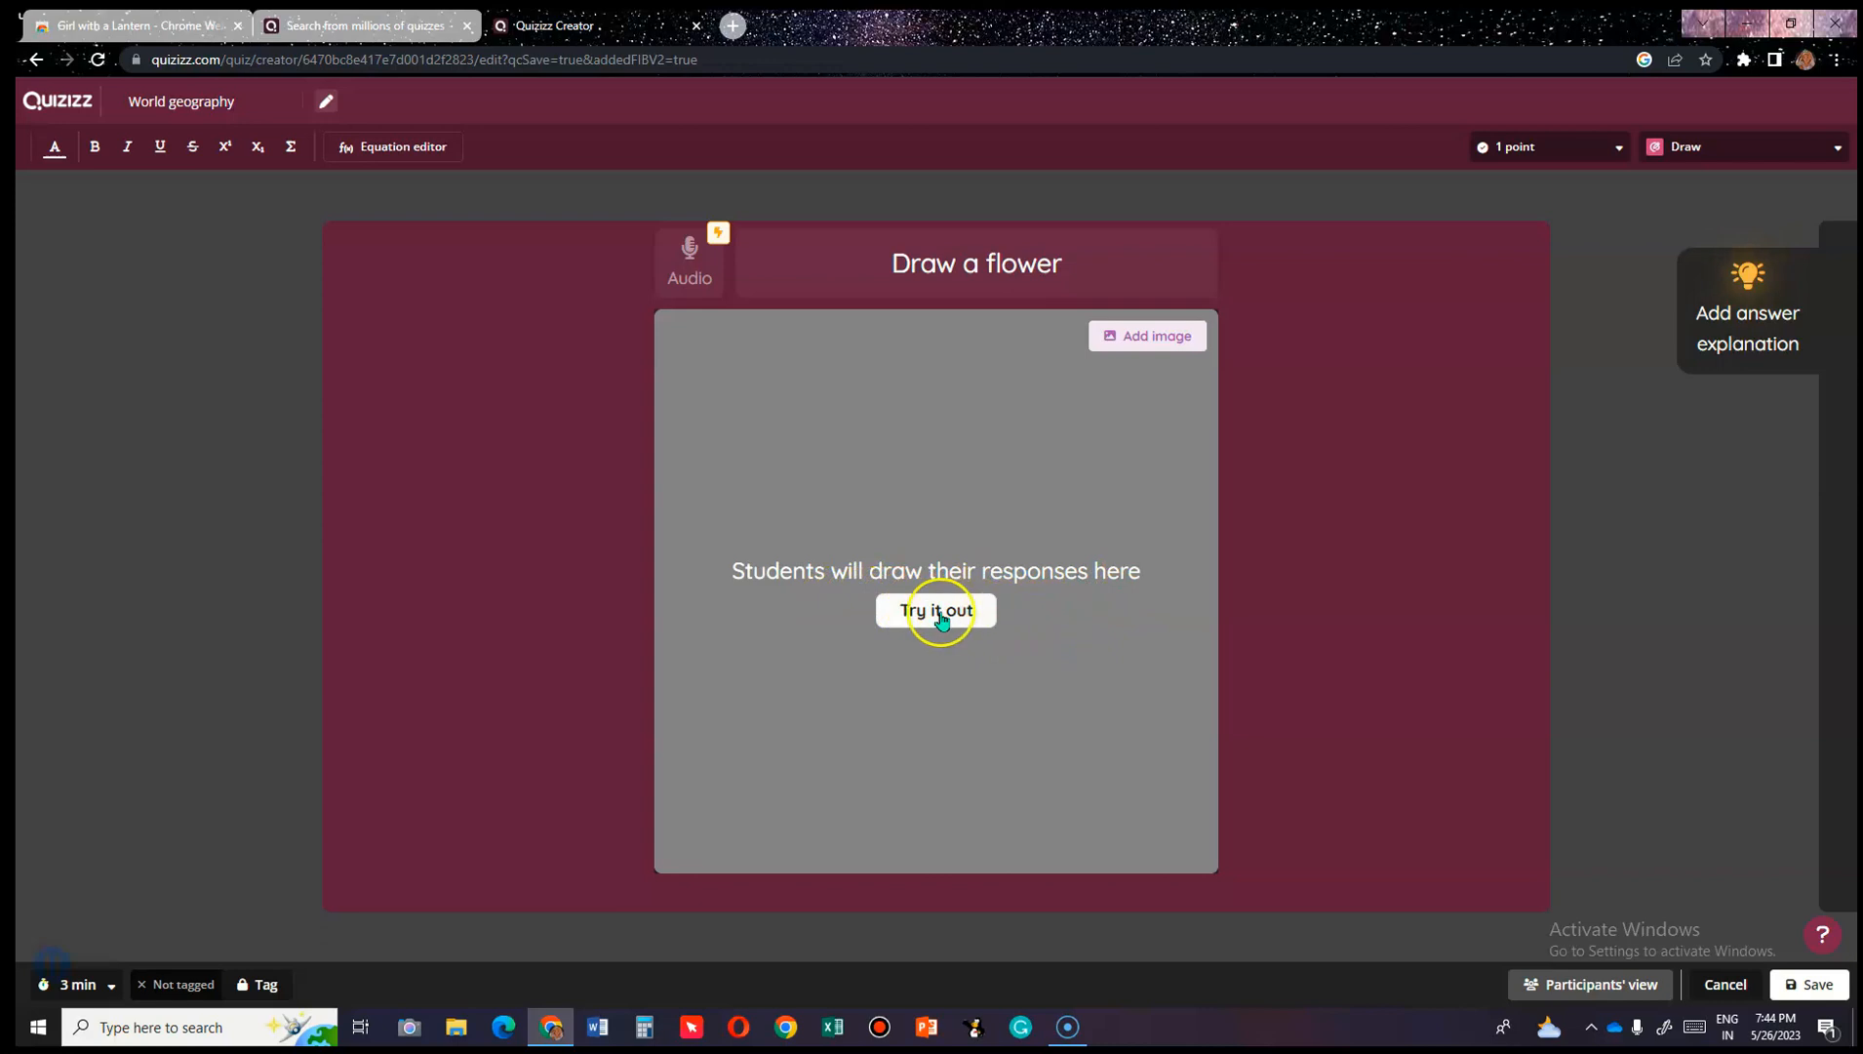
# Try out the students' drawing canvas with one red pencil stroke and erase it.
pyautogui.click(913, 612)
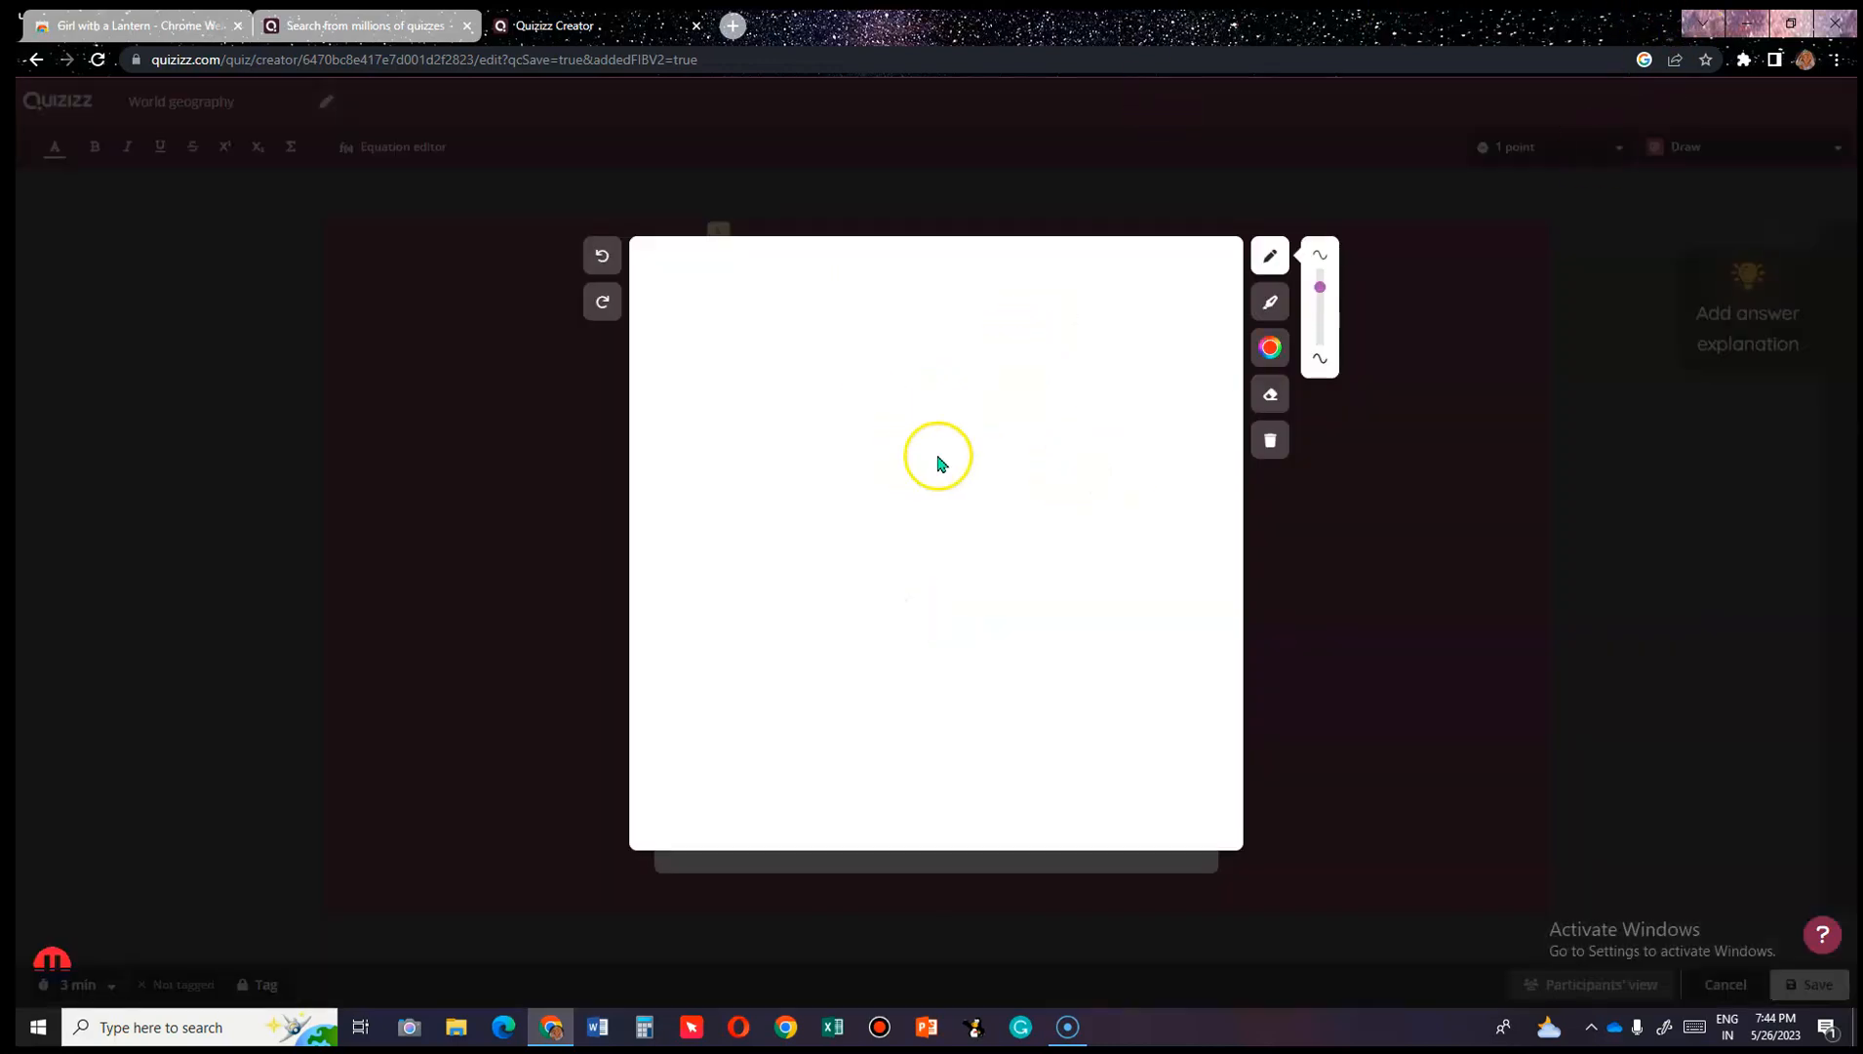
pyautogui.moveTo(922, 453)
pyautogui.mouseDown()
pyautogui.moveTo(888, 476)
pyautogui.moveTo(929, 398)
pyautogui.mouseUp()
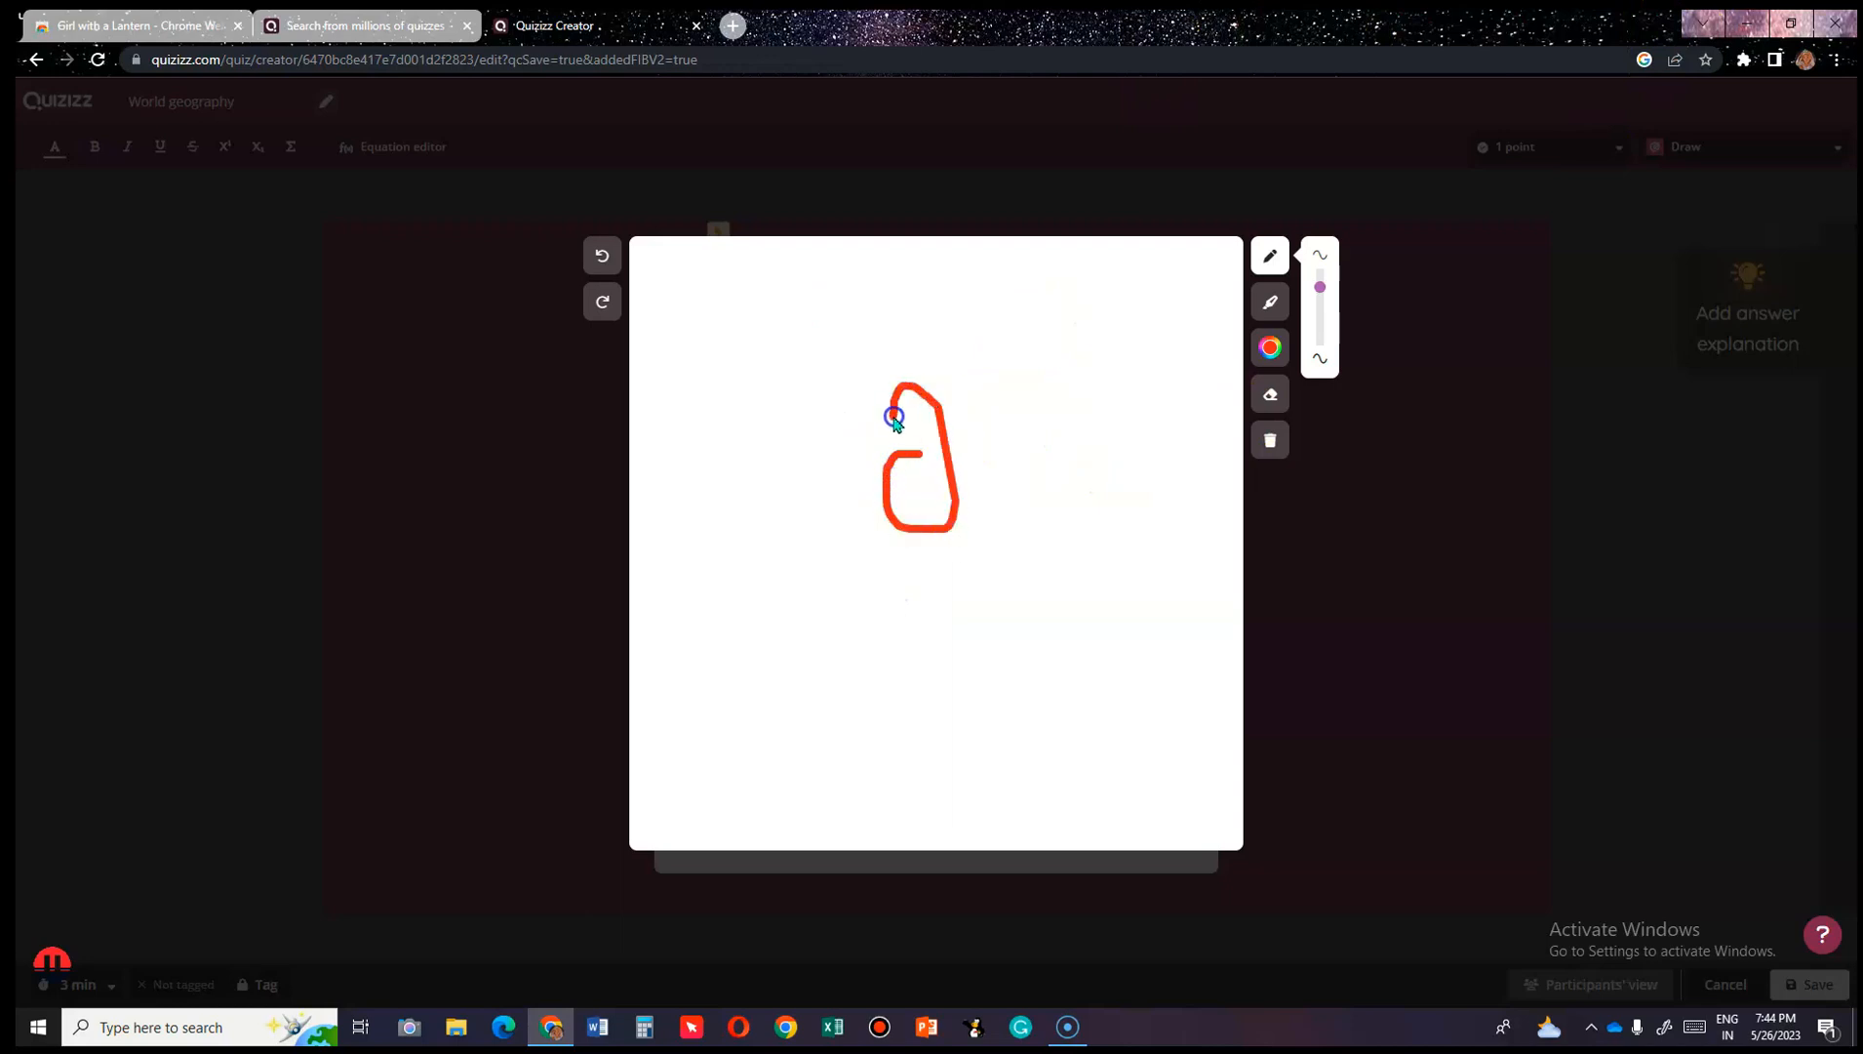
pyautogui.click(1270, 394)
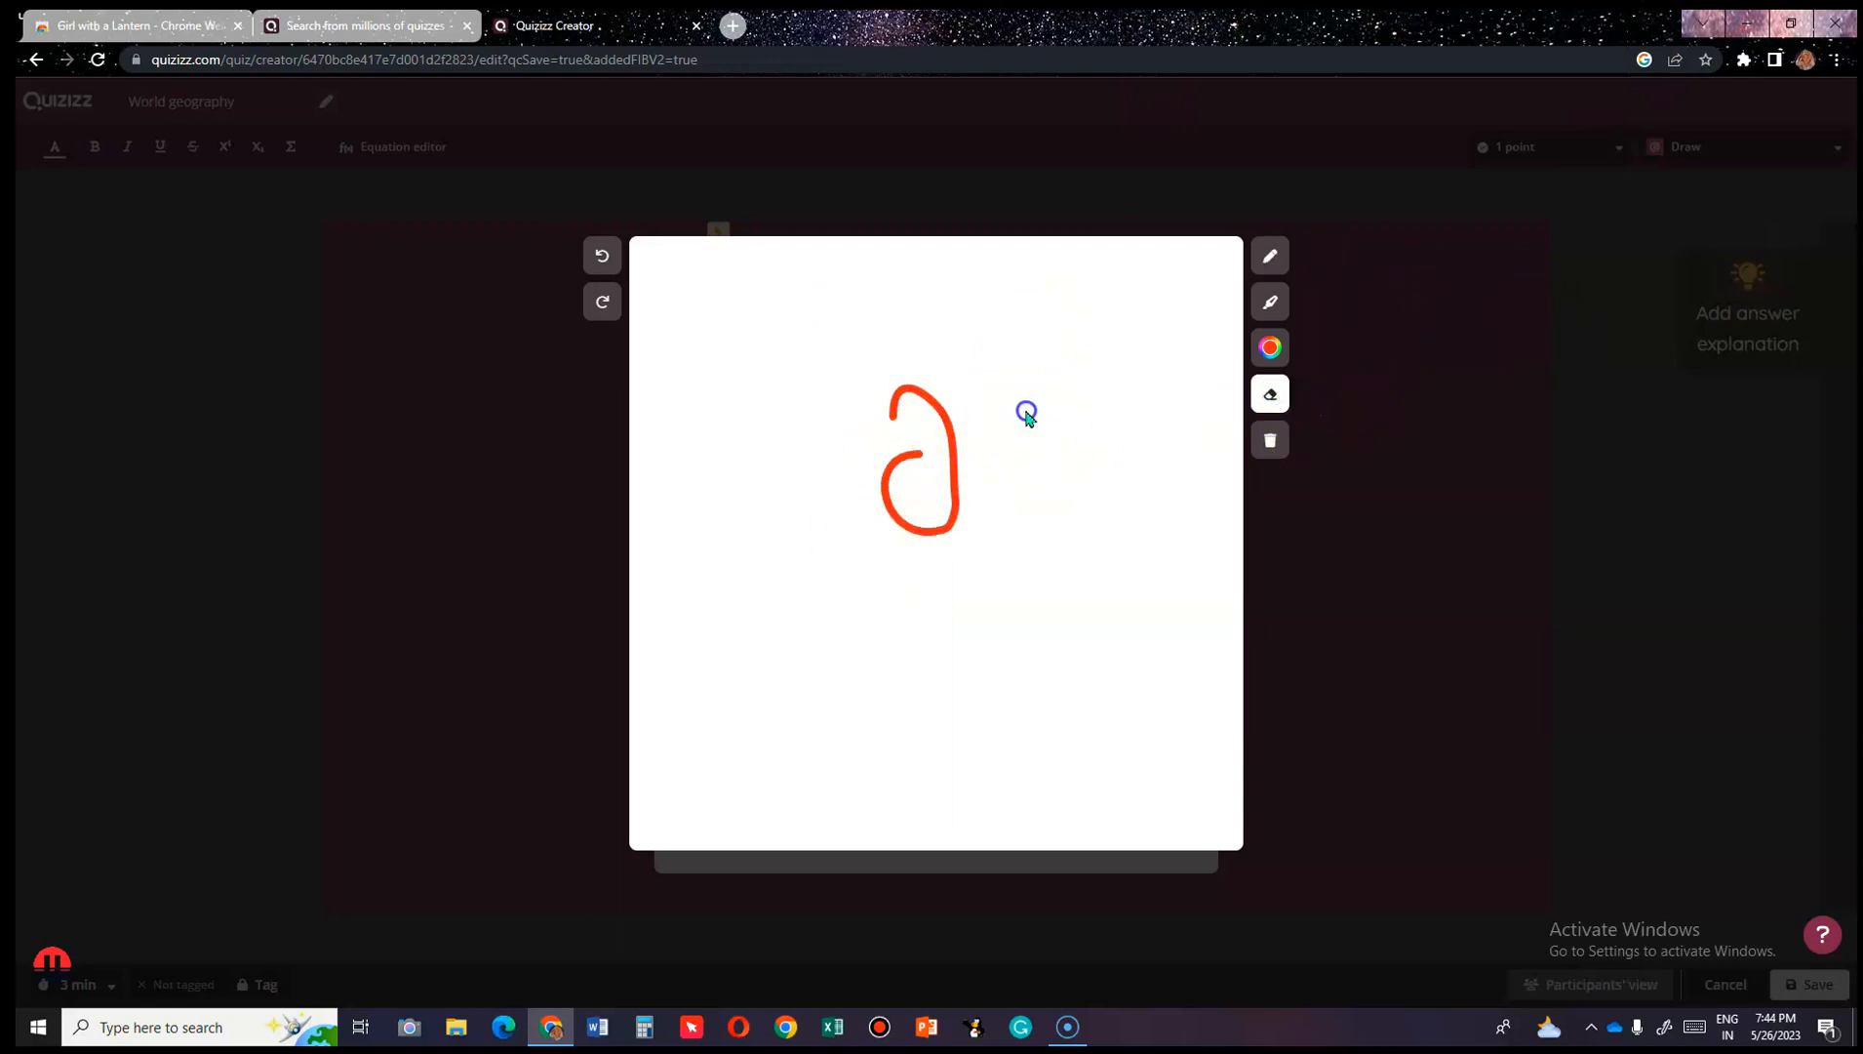
pyautogui.moveTo(907, 424); pyautogui.dragTo(895, 483)
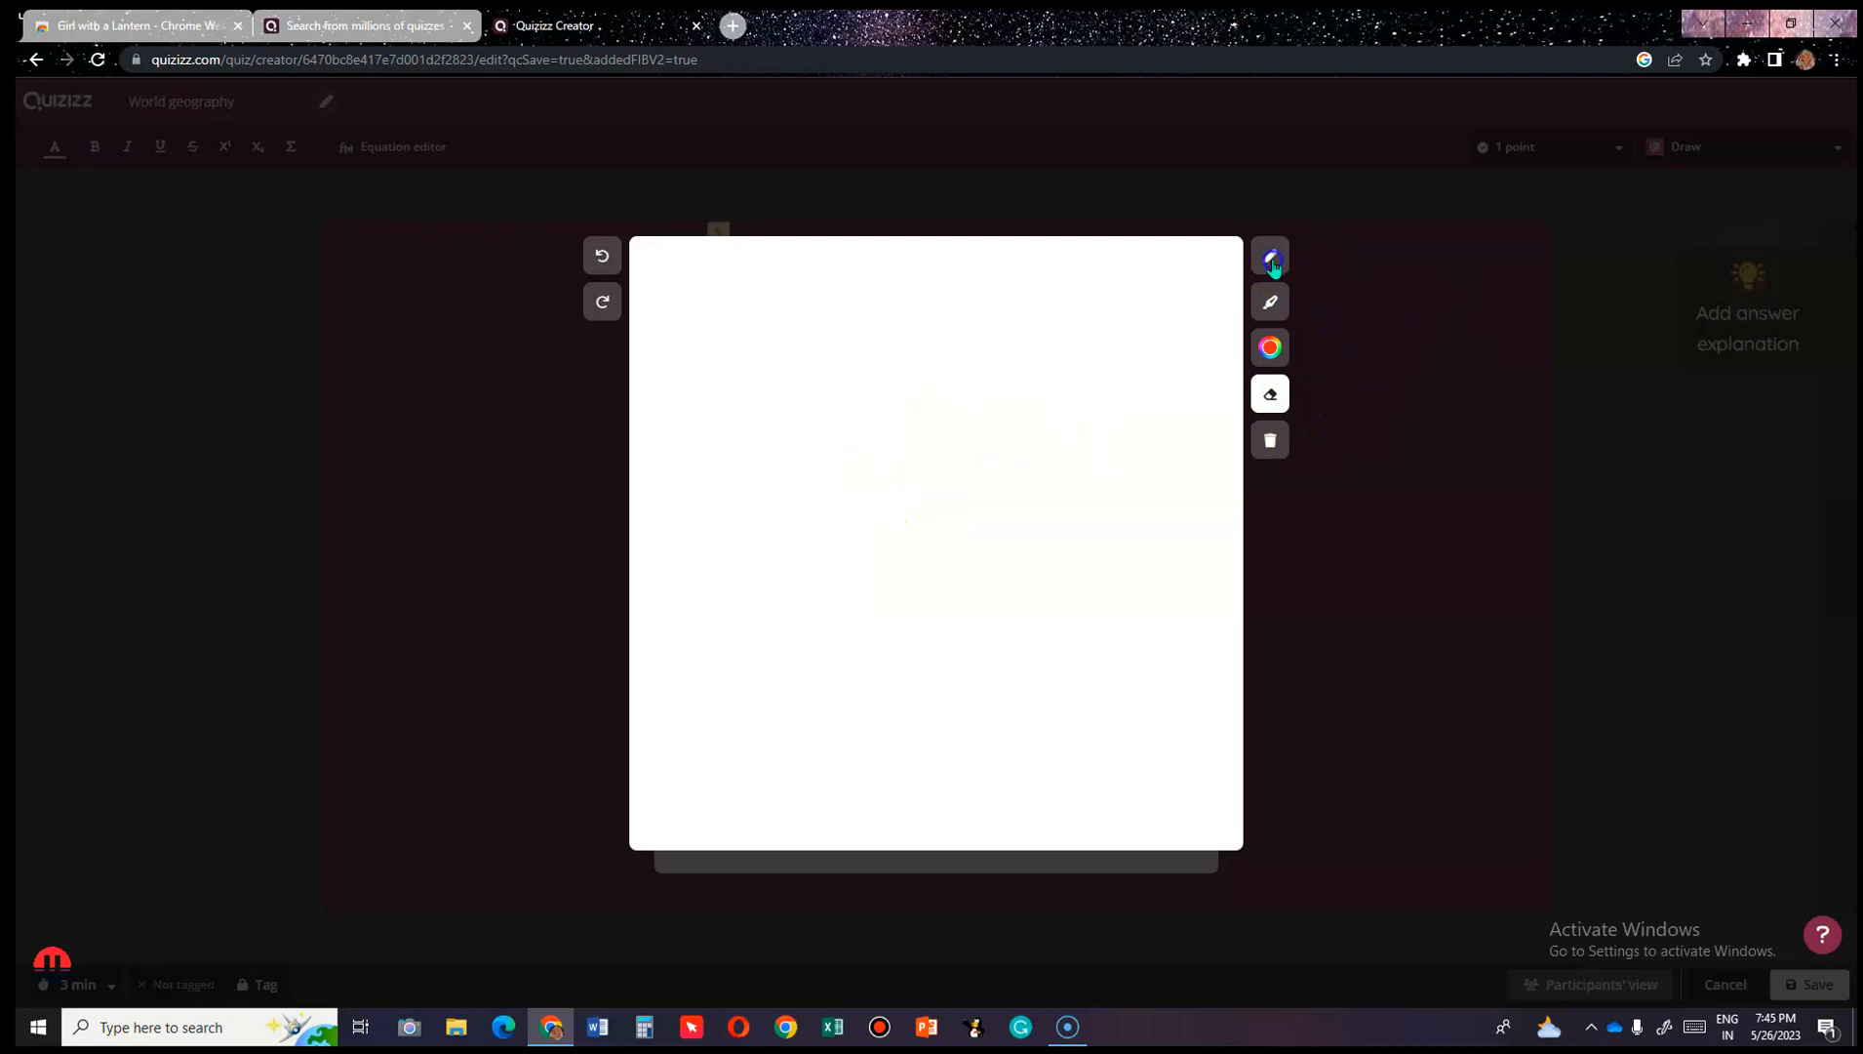
# Draw a red flower with a round centre, five petals, a stem and leaves on the trial canvas.
pyautogui.click(1271, 259)
pyautogui.moveTo(969, 462); pyautogui.dragTo(999, 398)
pyautogui.moveTo(987, 470); pyautogui.dragTo(1056, 485)
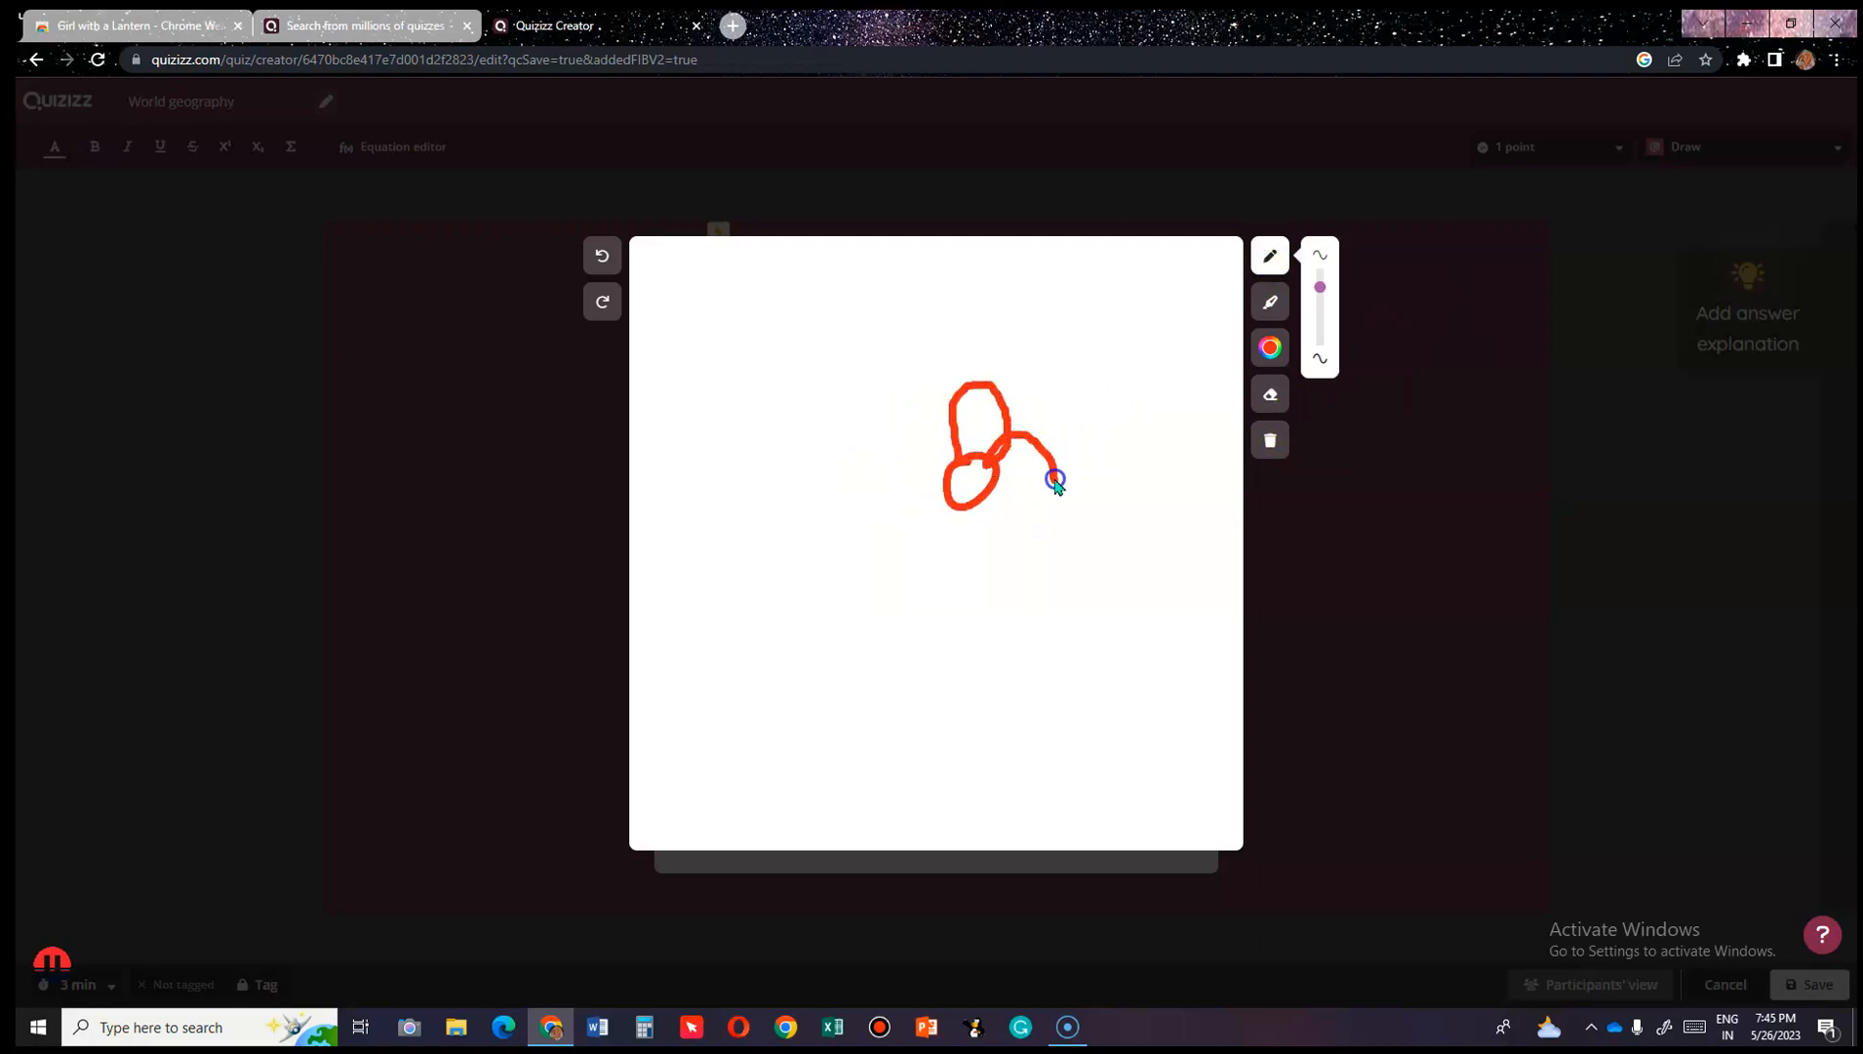
pyautogui.moveTo(1010, 559); pyautogui.dragTo(955, 519)
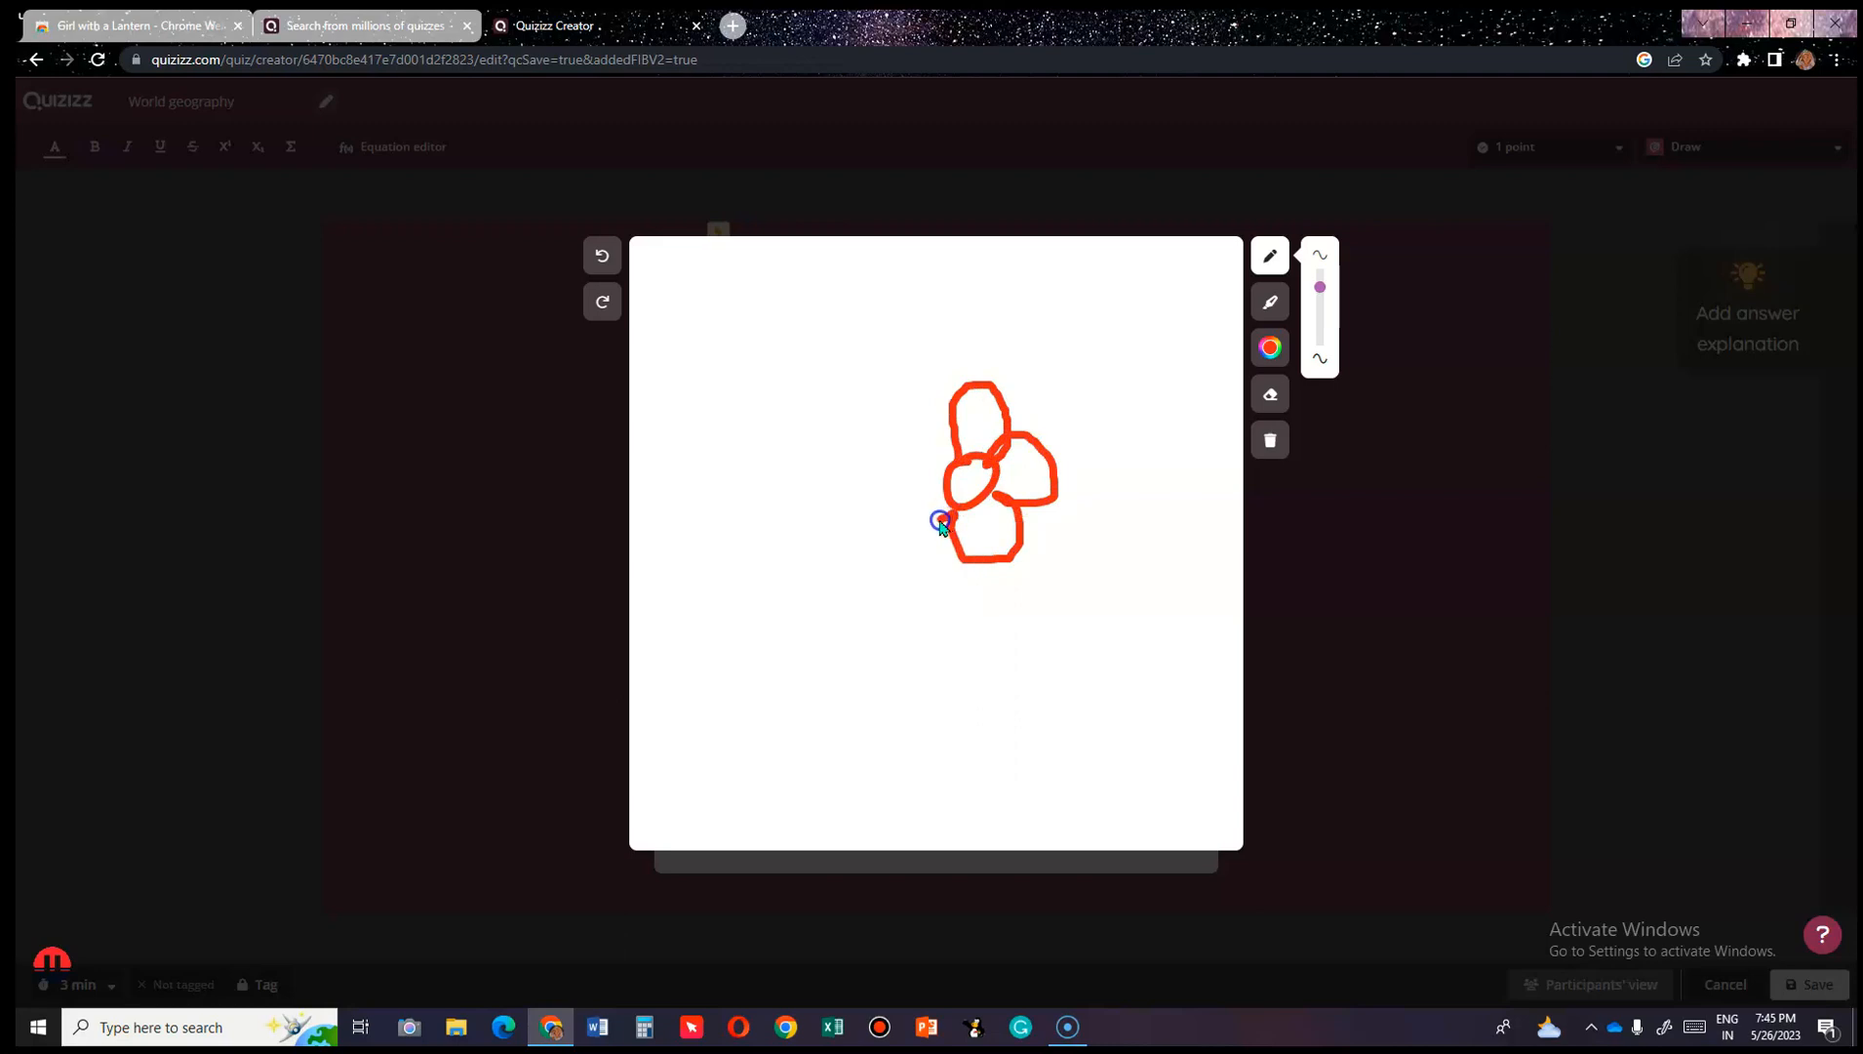
pyautogui.moveTo(867, 463); pyautogui.dragTo(943, 482)
pyautogui.moveTo(925, 417)
pyautogui.mouseDown()
pyautogui.moveTo(948, 595)
pyautogui.moveTo(890, 660)
pyautogui.moveTo(908, 623)
pyautogui.mouseUp()
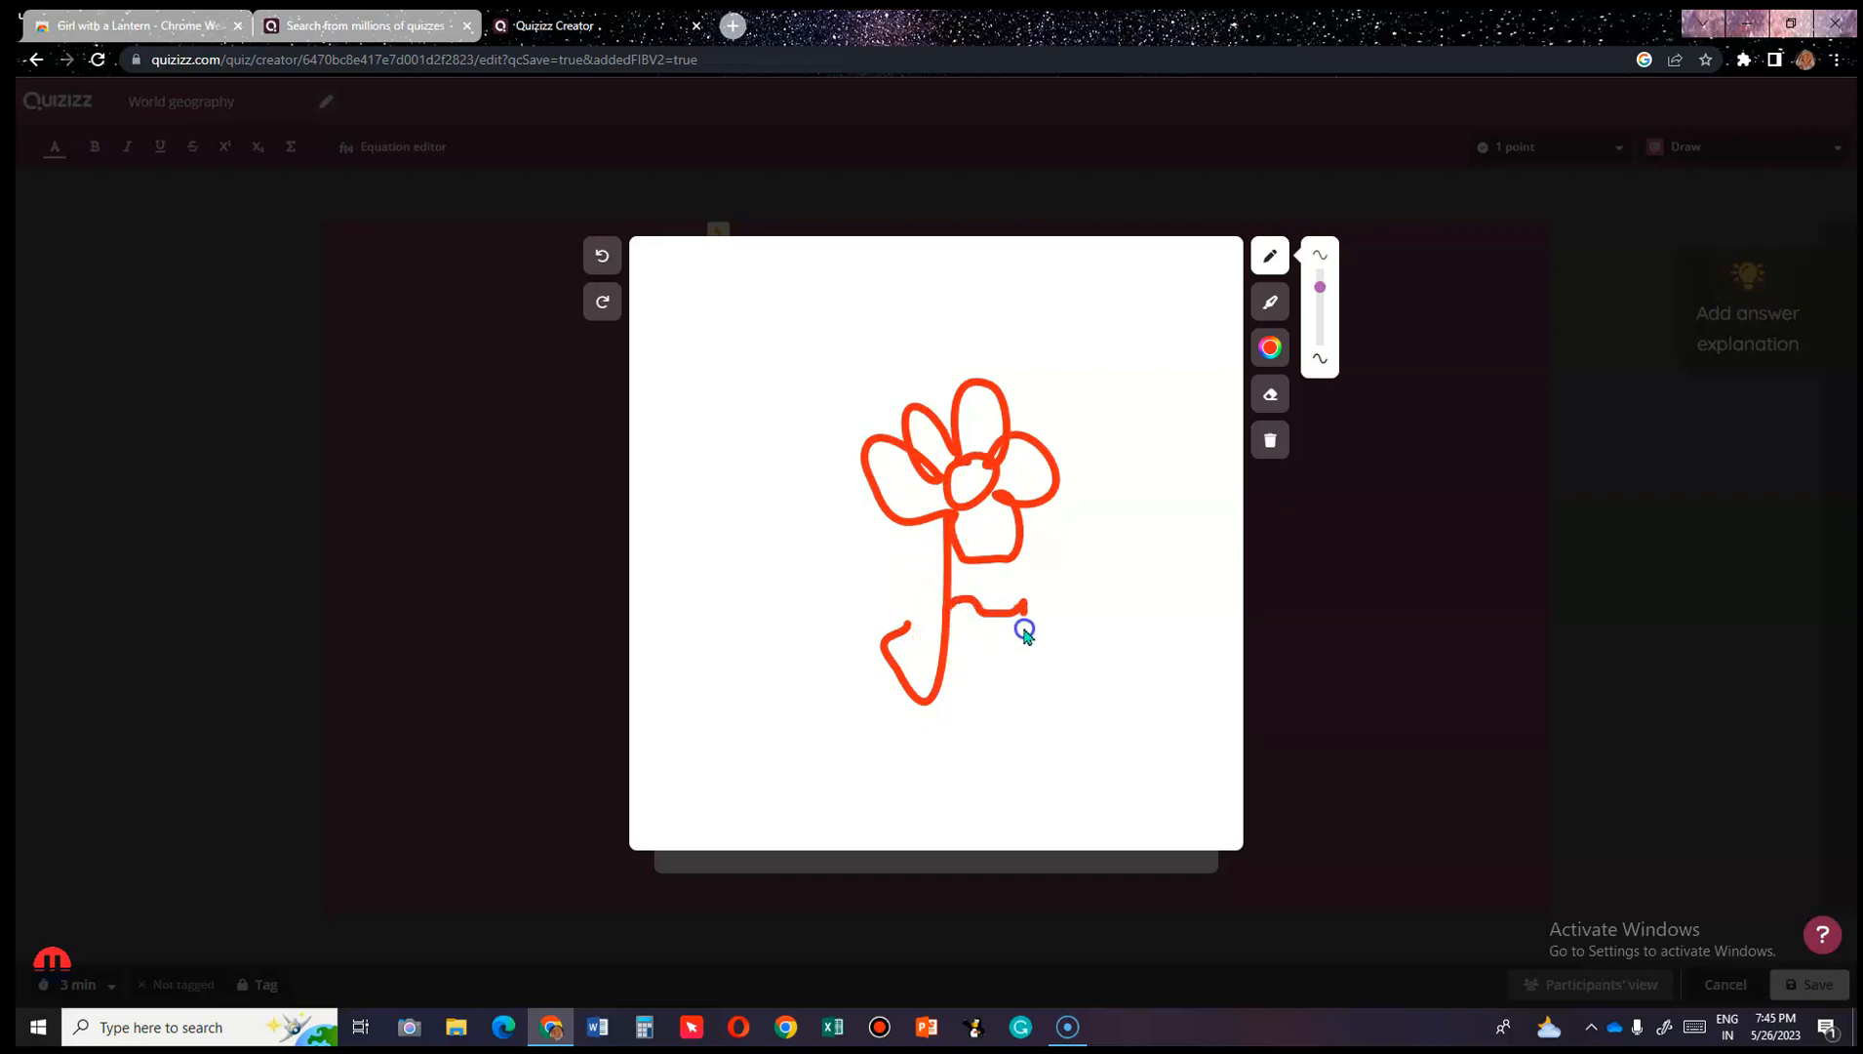
pyautogui.moveTo(958, 683)
pyautogui.mouseDown()
pyautogui.moveTo(941, 680)
pyautogui.moveTo(986, 646)
pyautogui.moveTo(961, 639)
pyautogui.mouseUp()
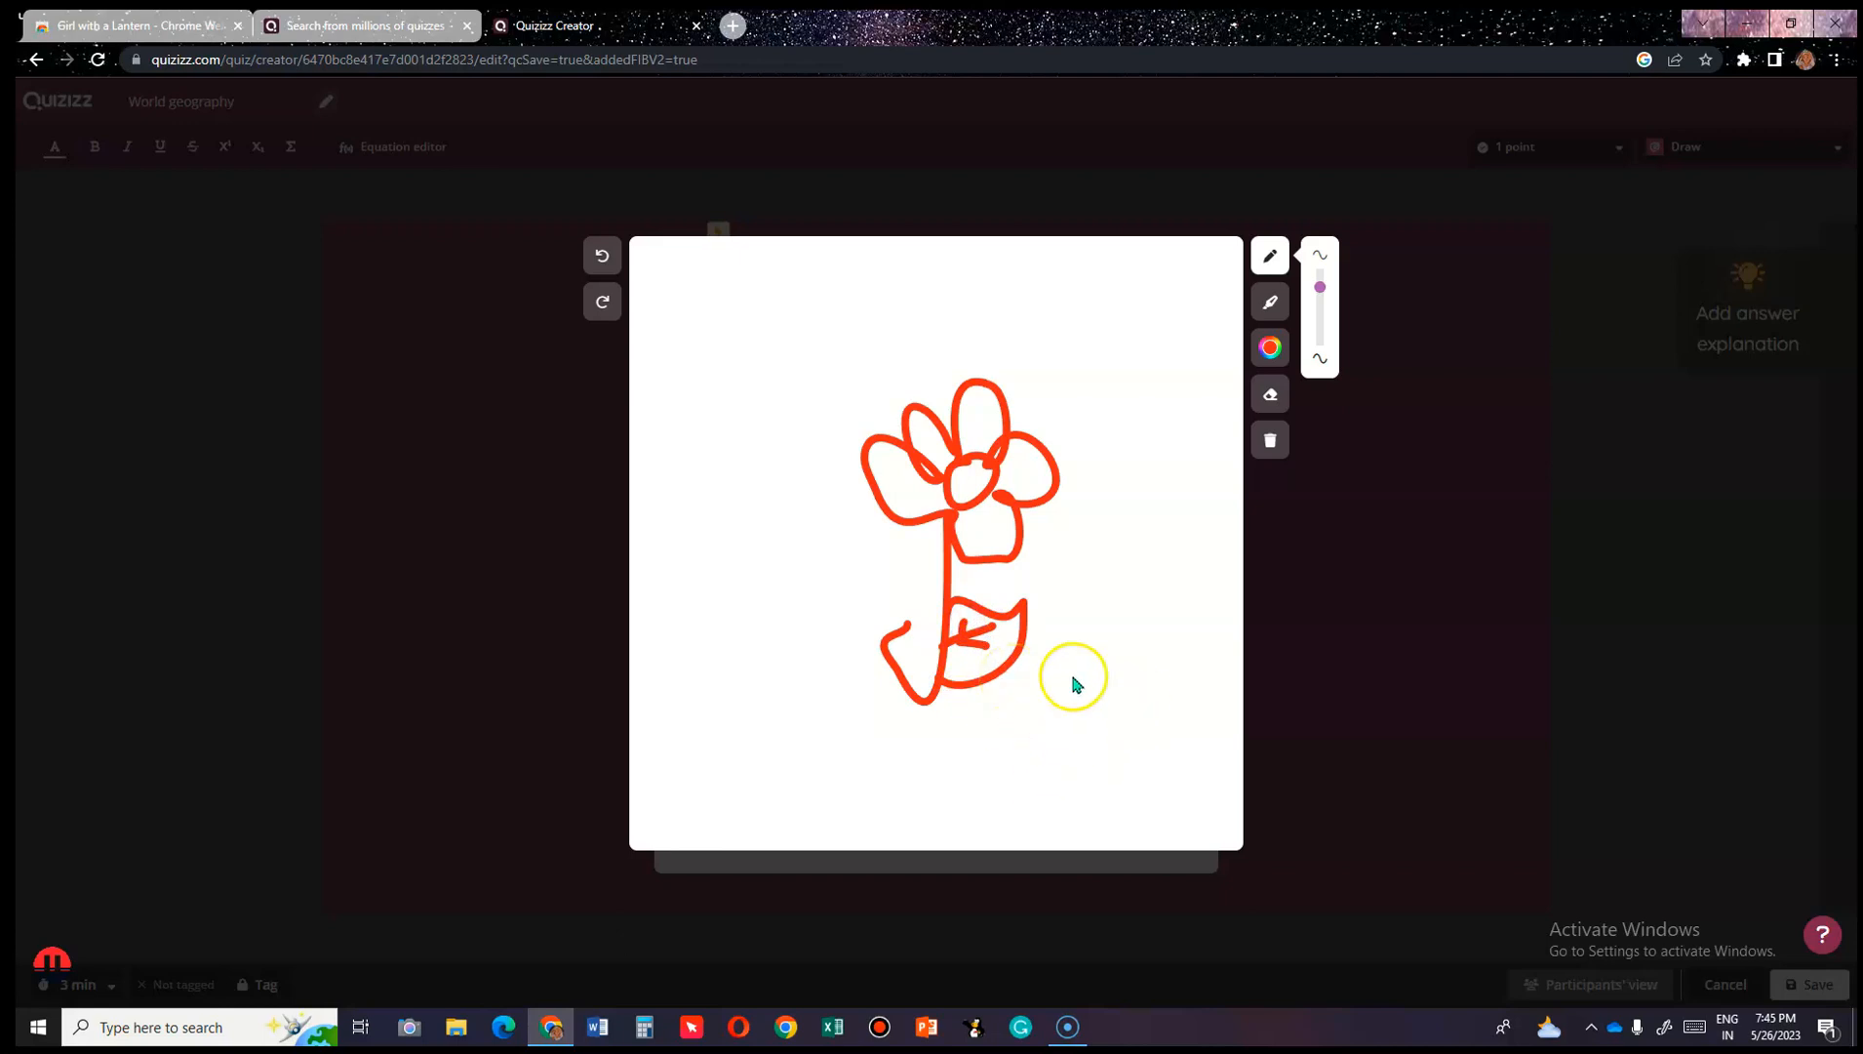
# Slightly increase the pencil thickness, erase the trial flower, clear the canvas and return to the question.
pyautogui.moveTo(1323, 289); pyautogui.dragTo(1324, 294)
pyautogui.click(1289, 344)
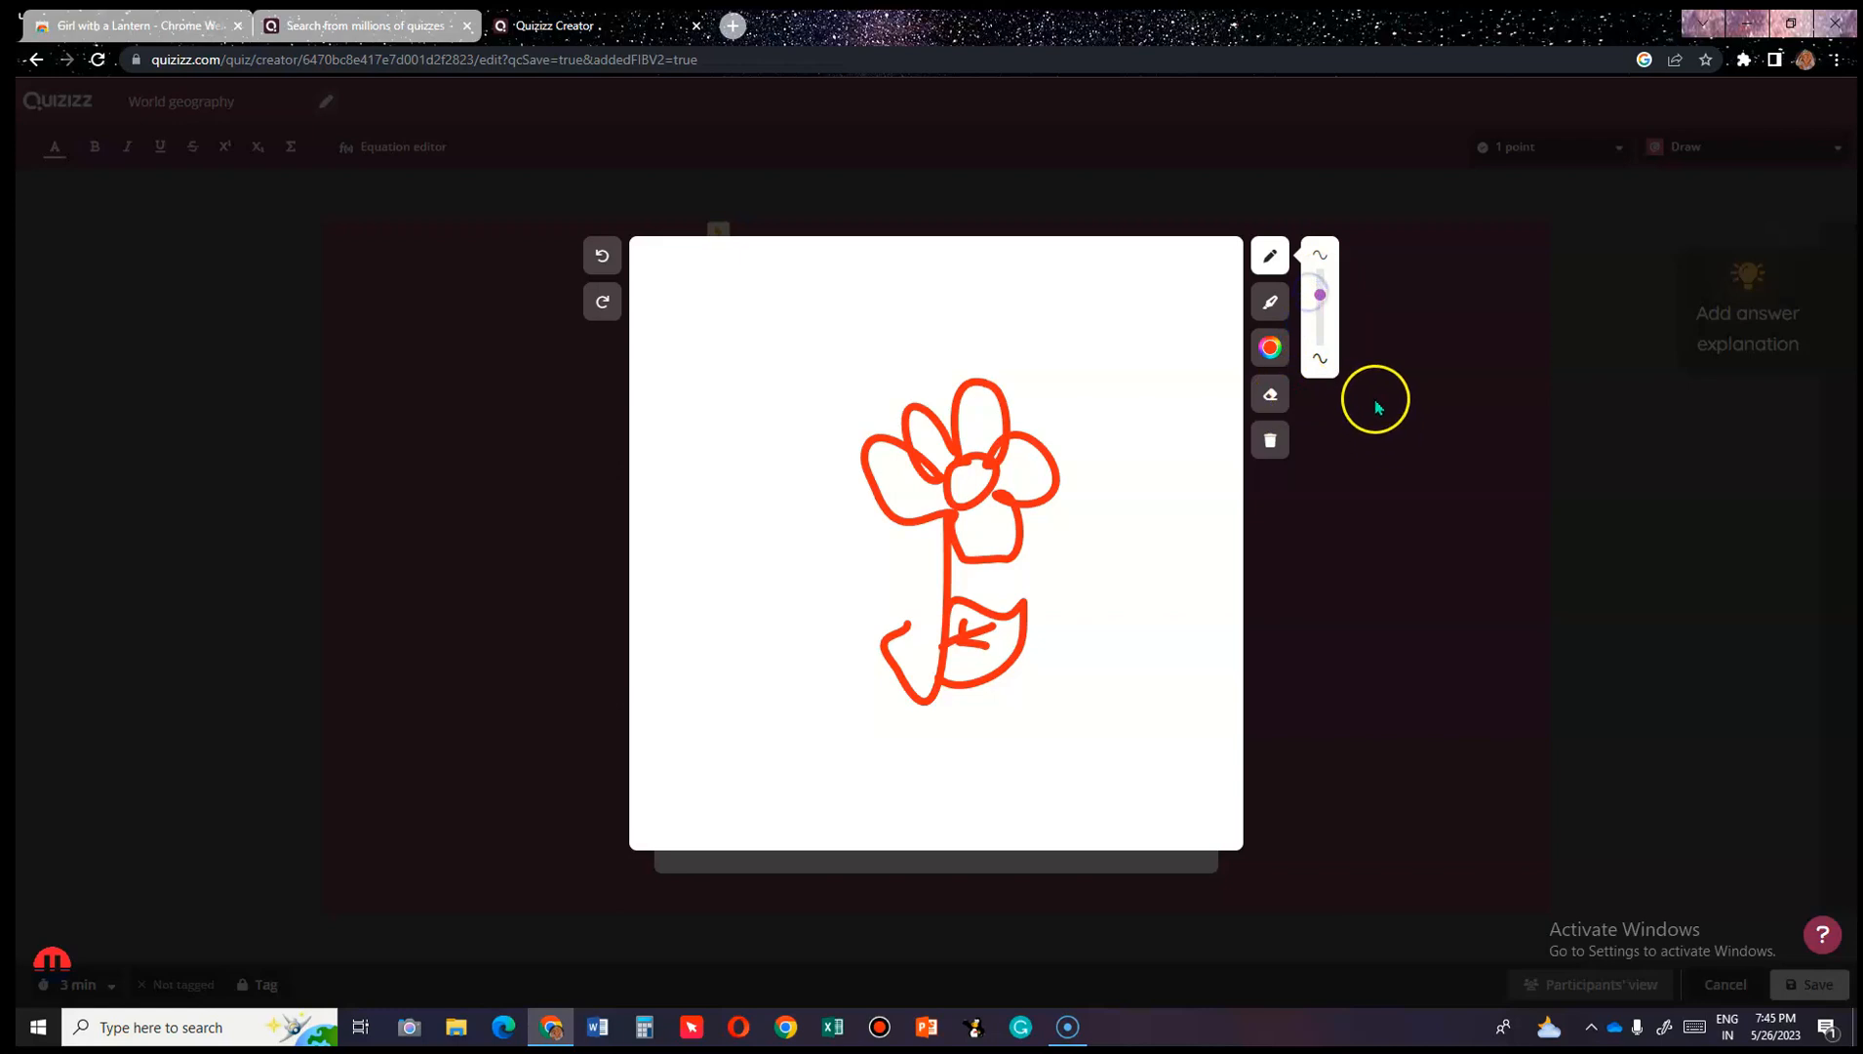
pyautogui.click(1272, 392)
pyautogui.moveTo(937, 471); pyautogui.dragTo(924, 531)
pyautogui.click(970, 499)
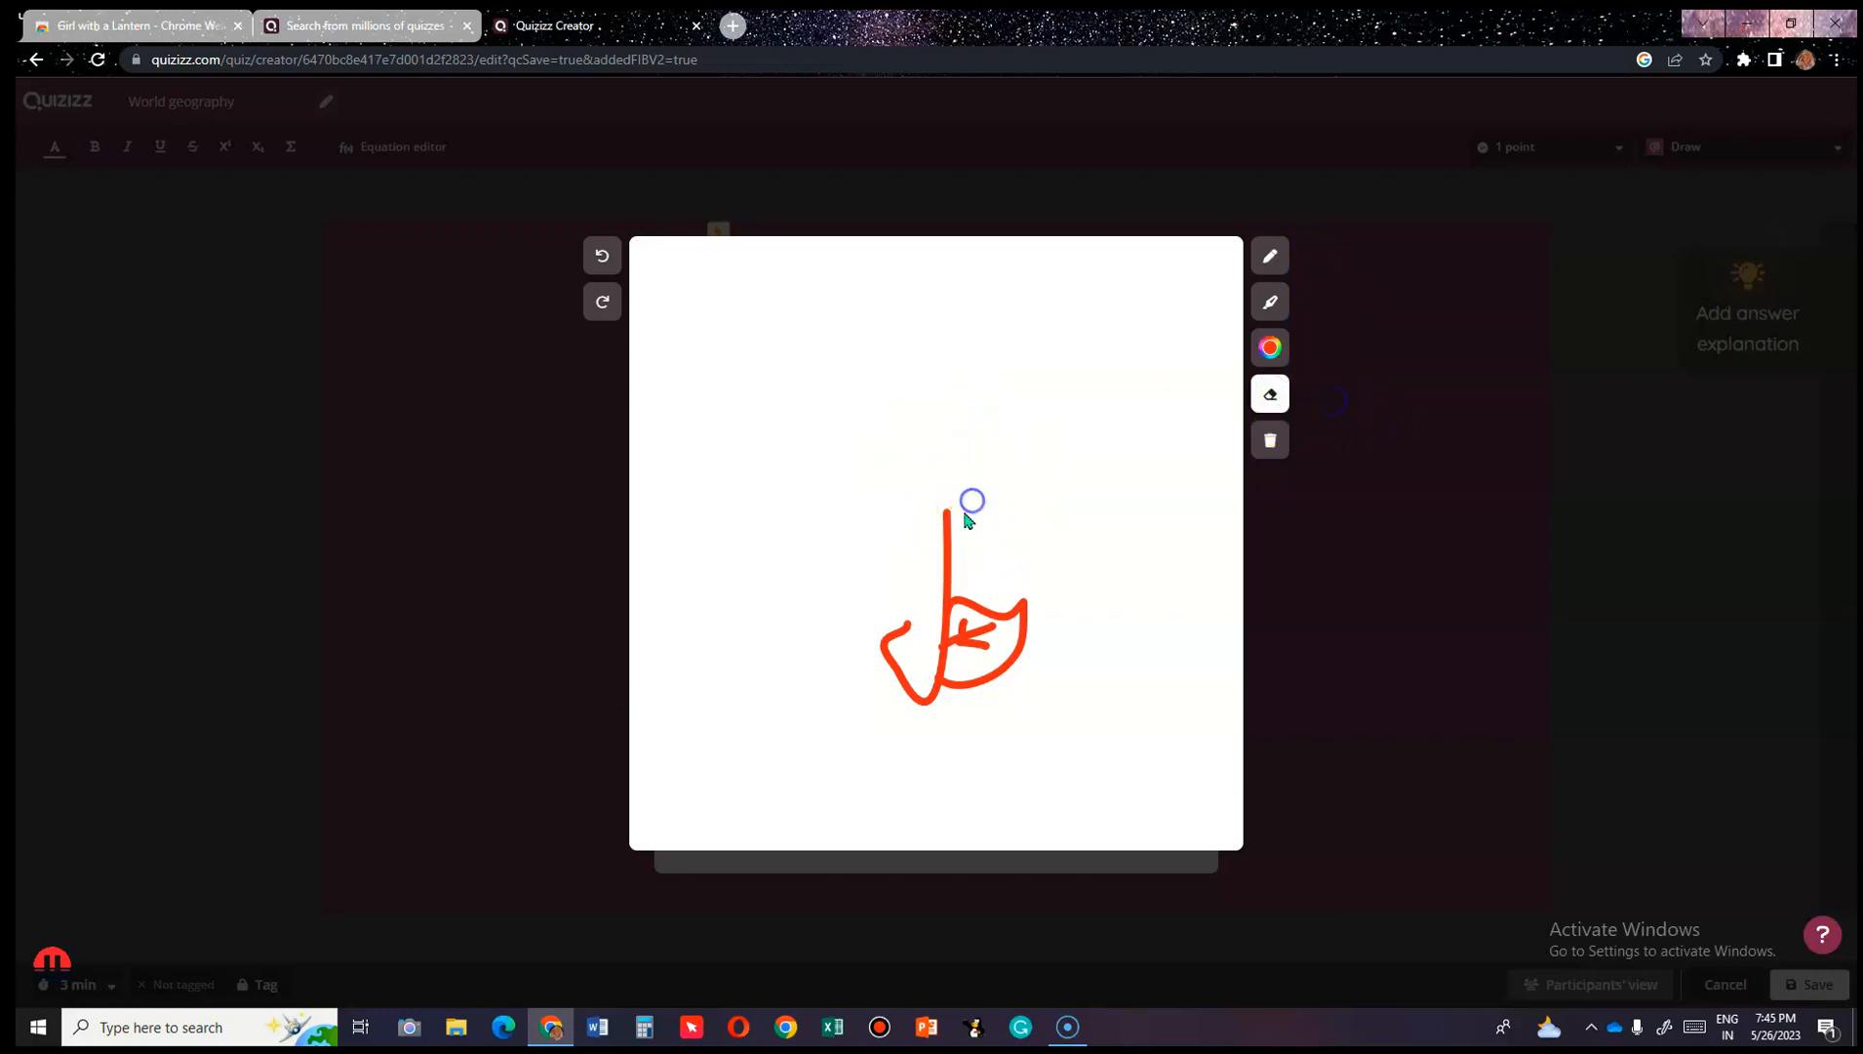
pyautogui.click(948, 577)
pyautogui.click(963, 626)
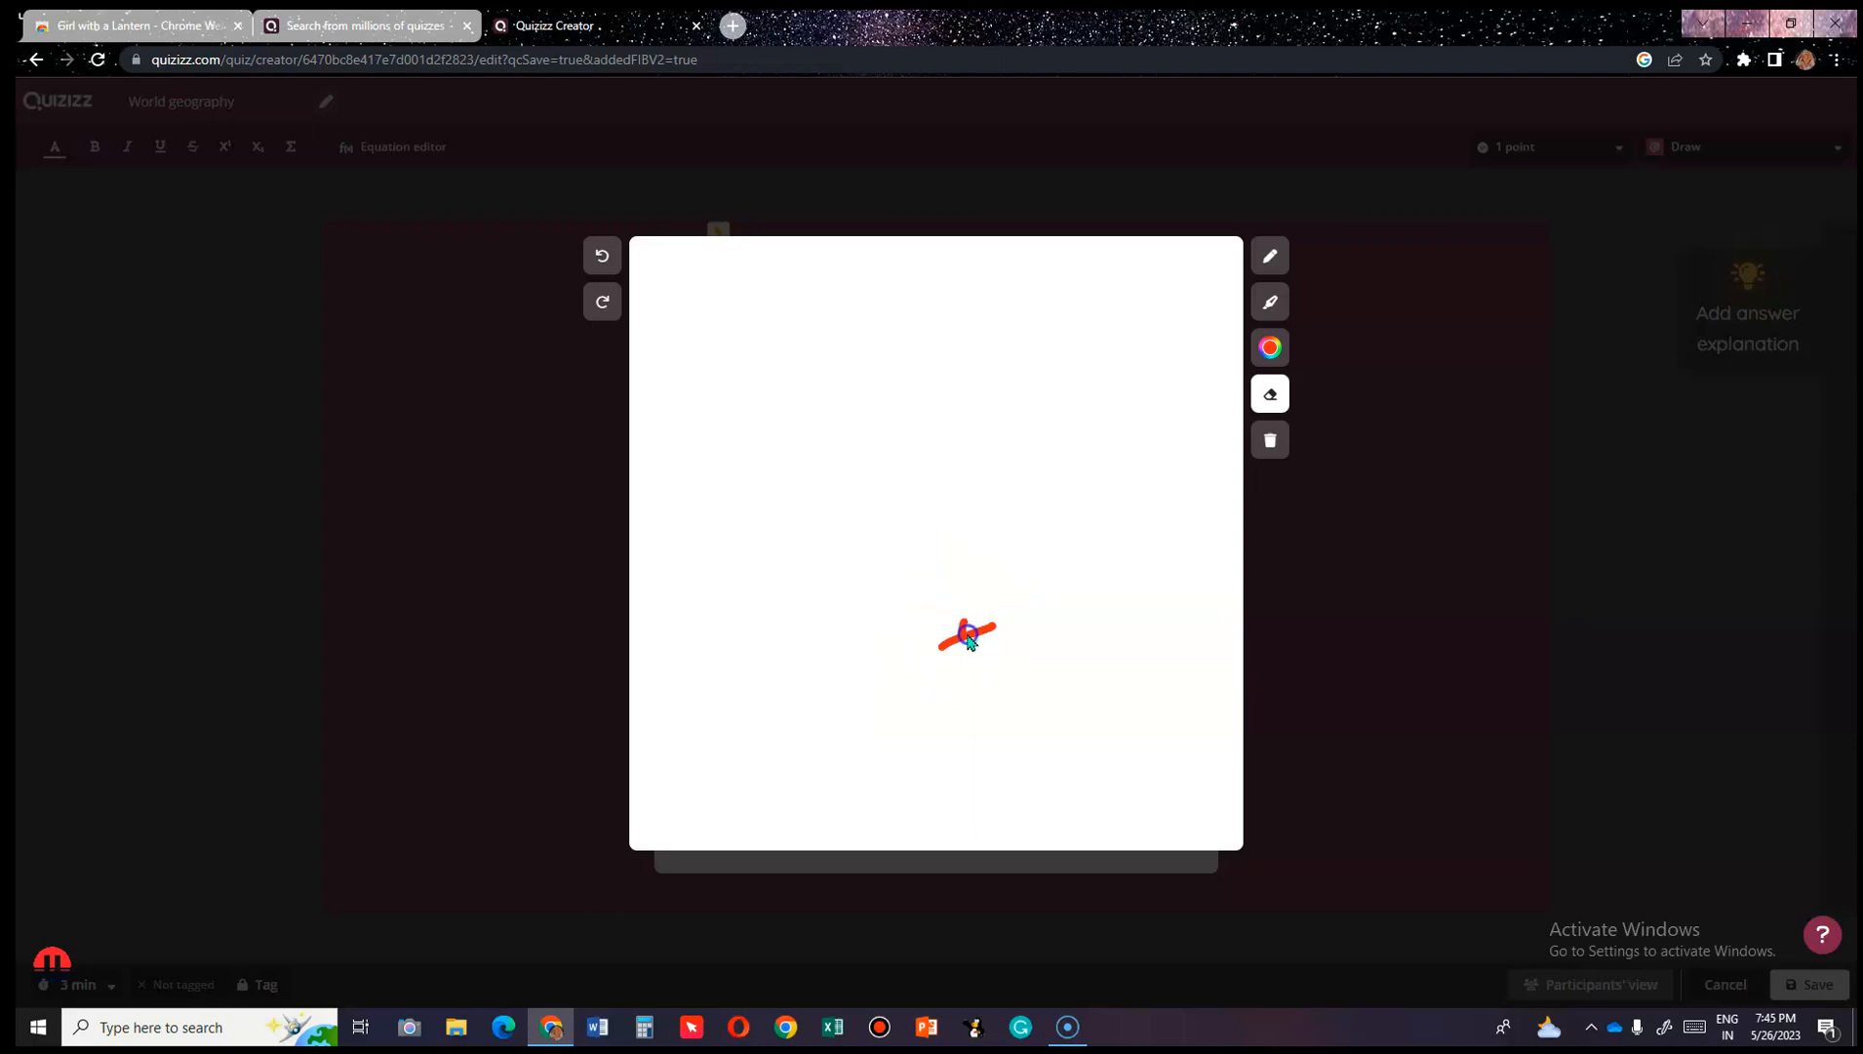
pyautogui.click(1269, 441)
pyautogui.click(1302, 590)
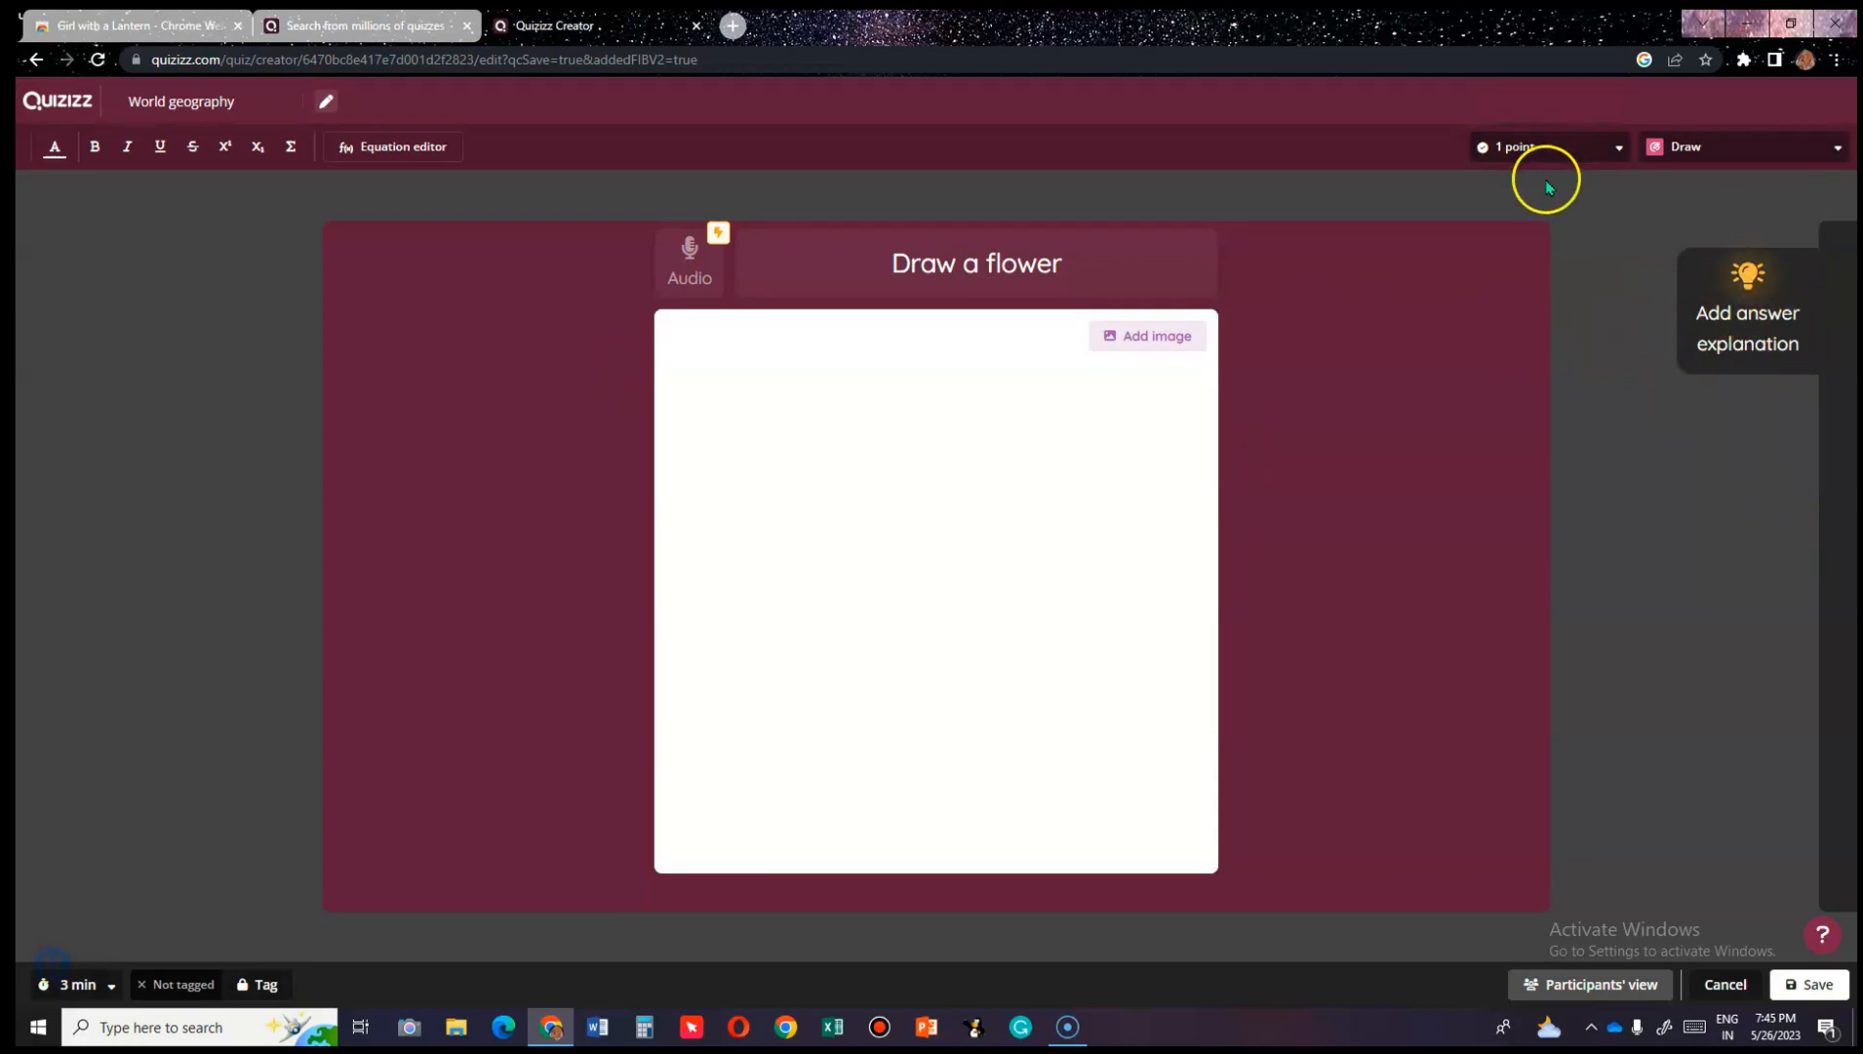
# Set the "Draw a flower" question to be worth 4 points.
pyautogui.click(1547, 149)
pyautogui.scroll(-3, 1556, 253)
pyautogui.scroll(3, 1542, 215)
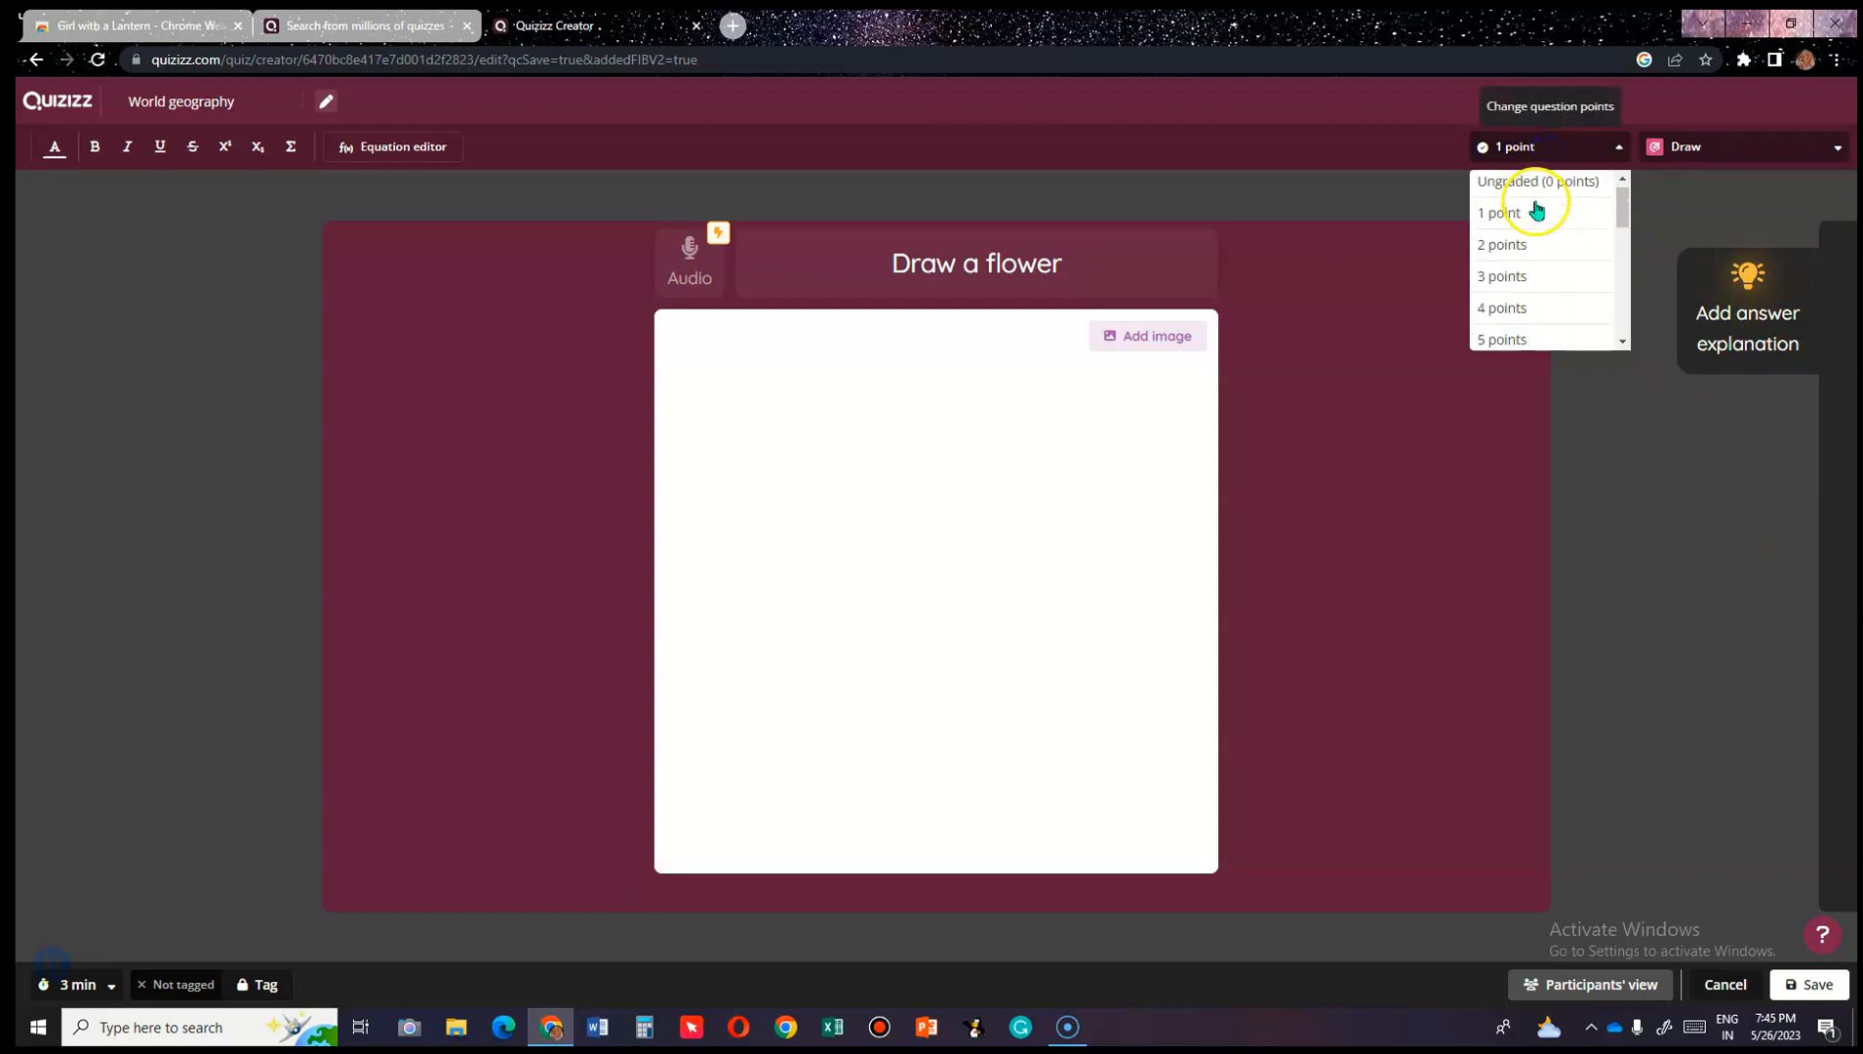
pyautogui.click(1524, 306)
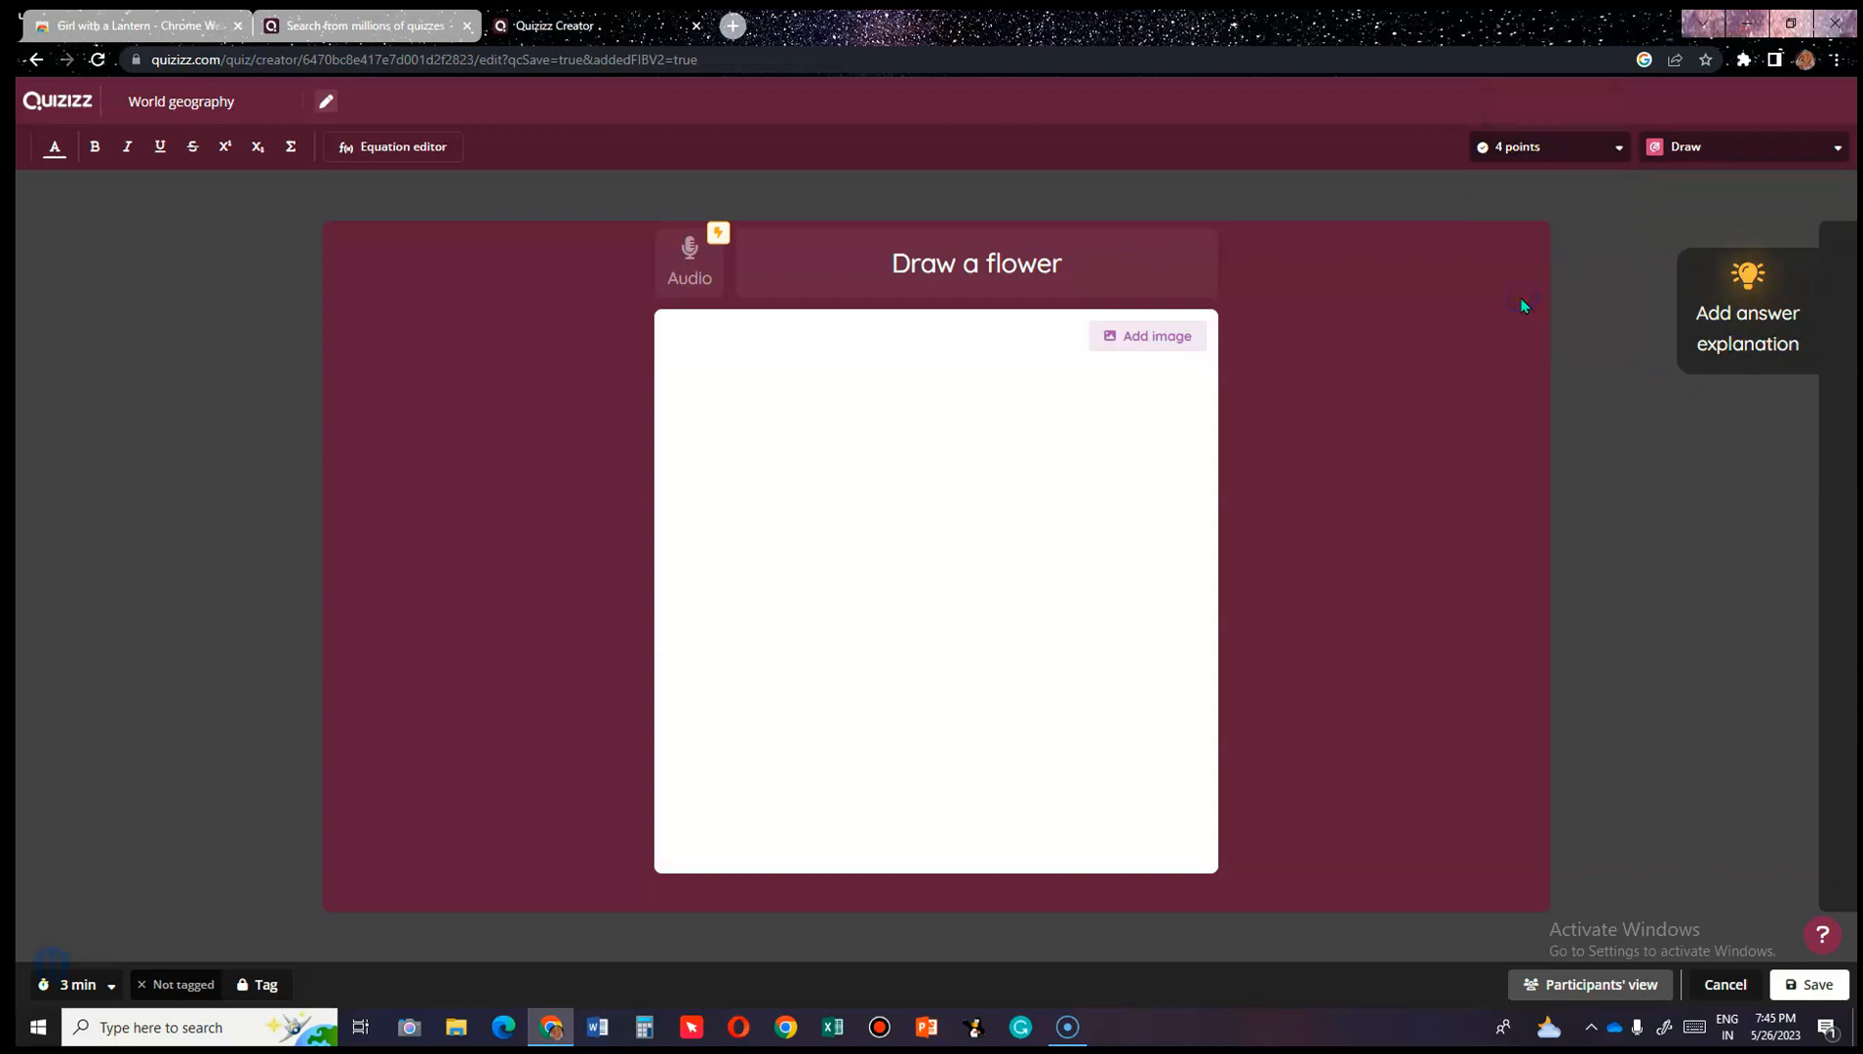
# Rename the quiz as random quiz and save the "Draw a flower" question.
pyautogui.click(245, 88)
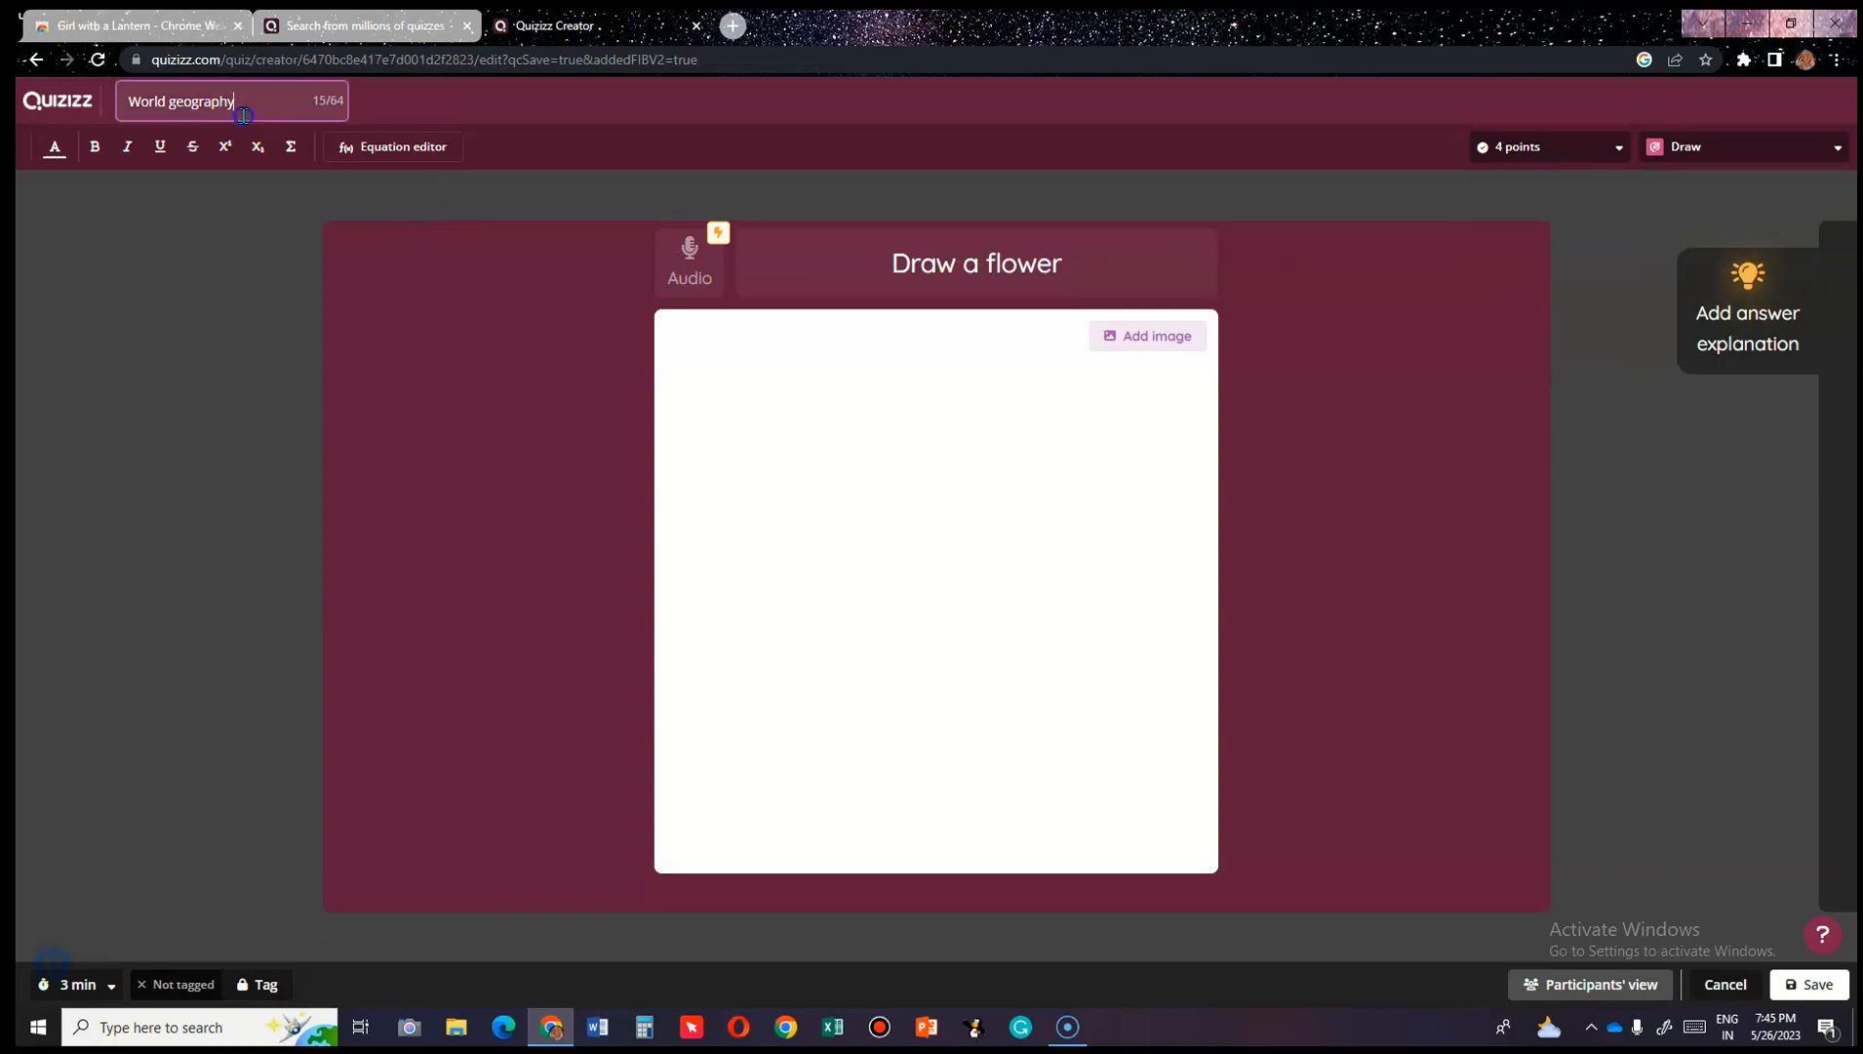
pyautogui.press('BackSpace')
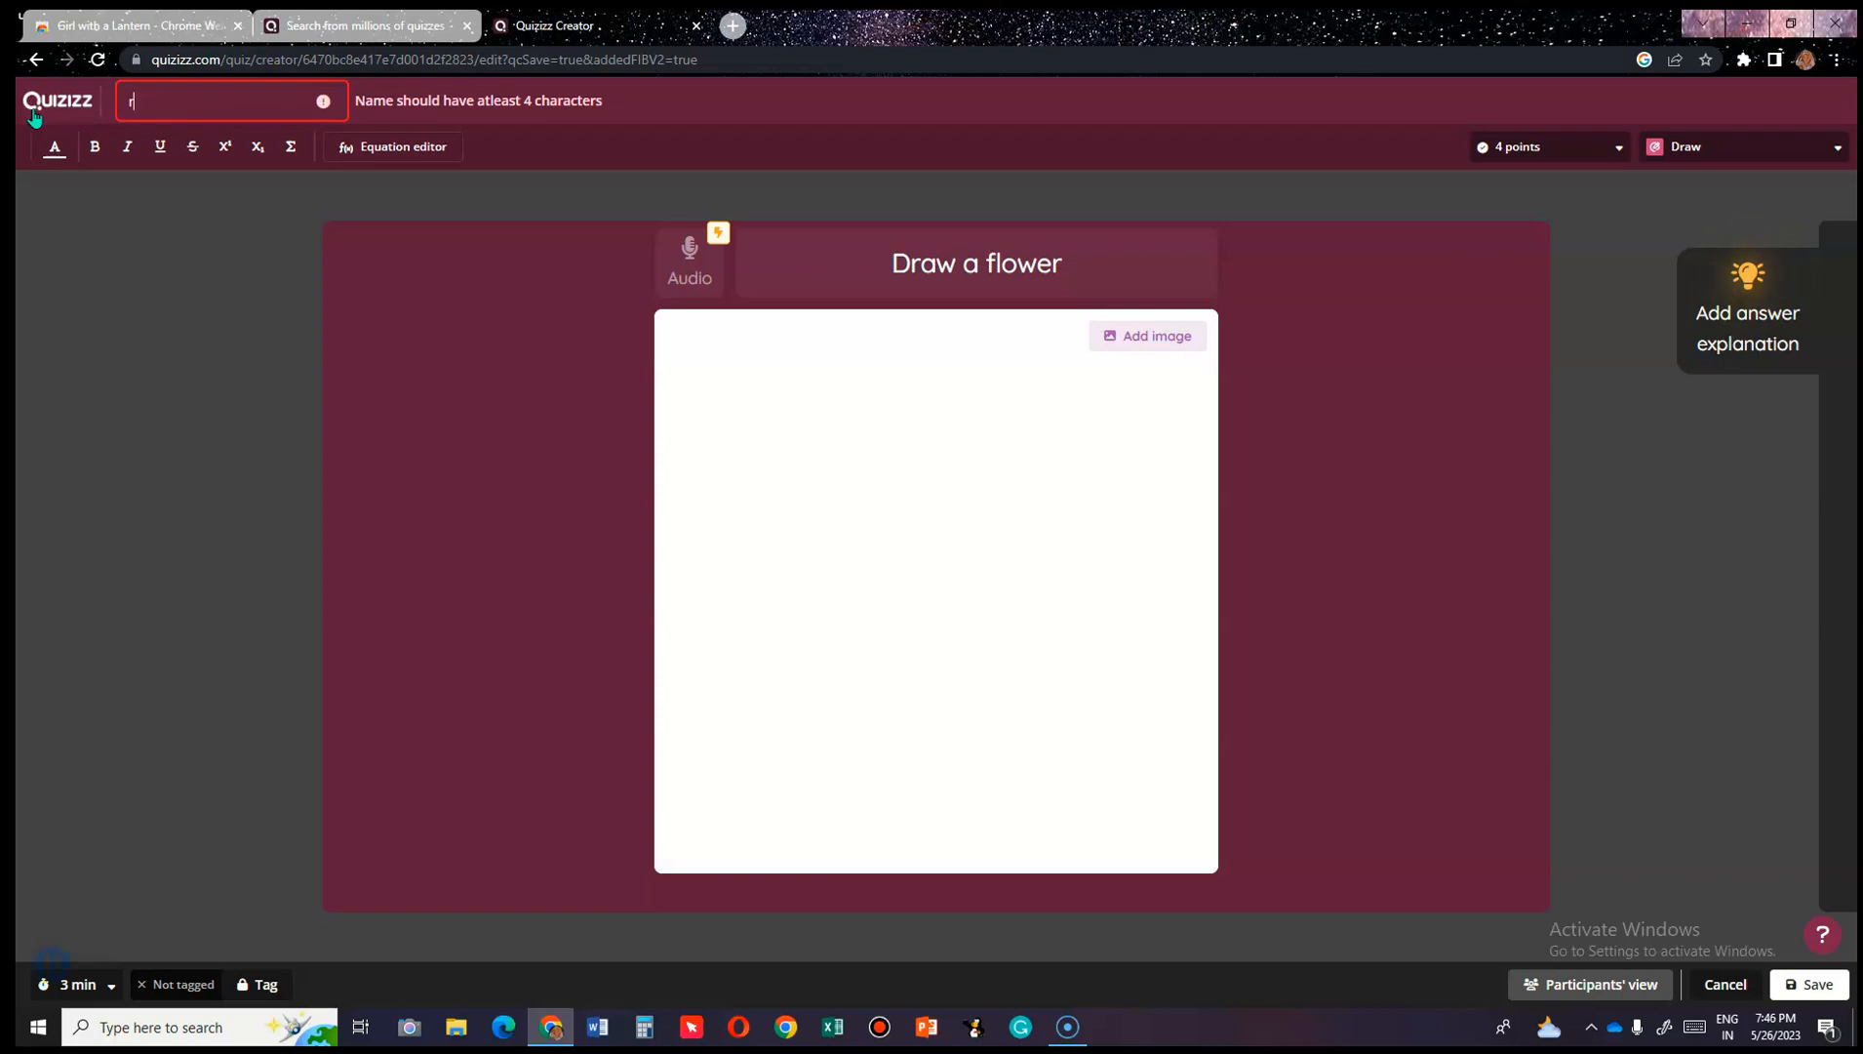
pyautogui.write('random quiz')
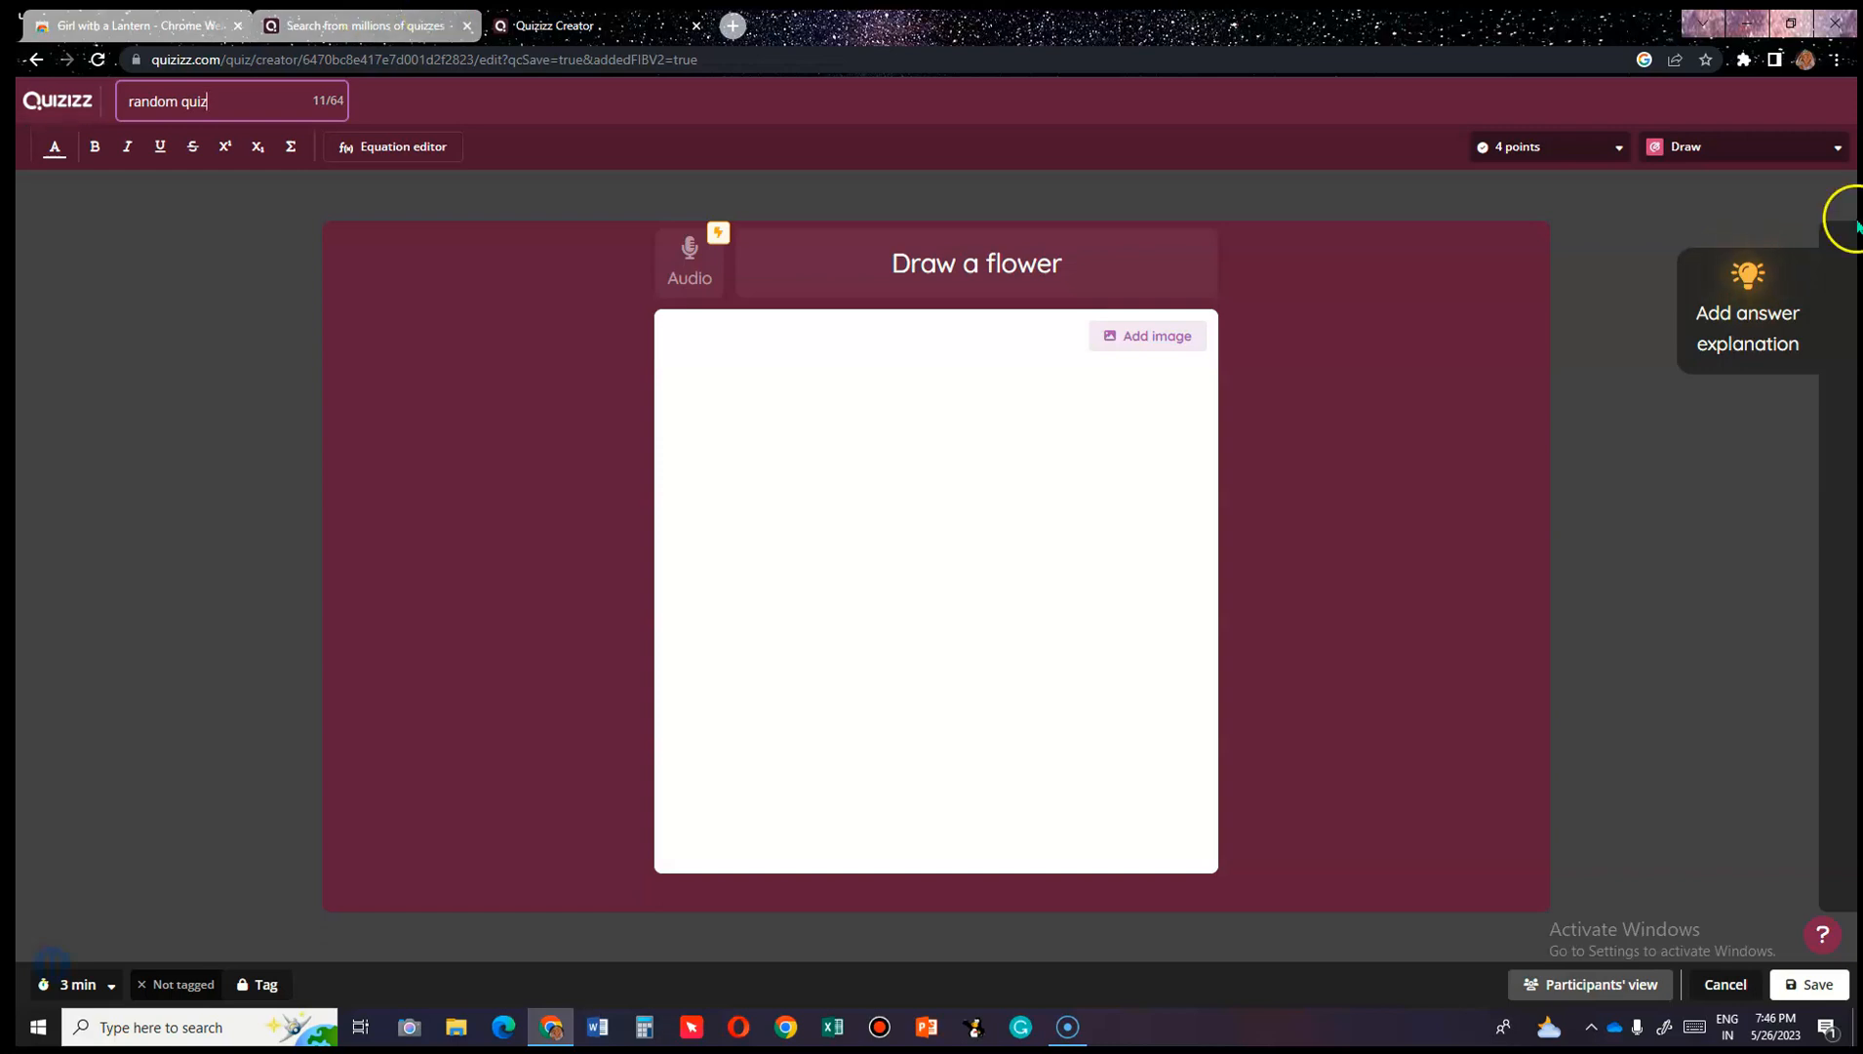
pyautogui.click(1827, 975)
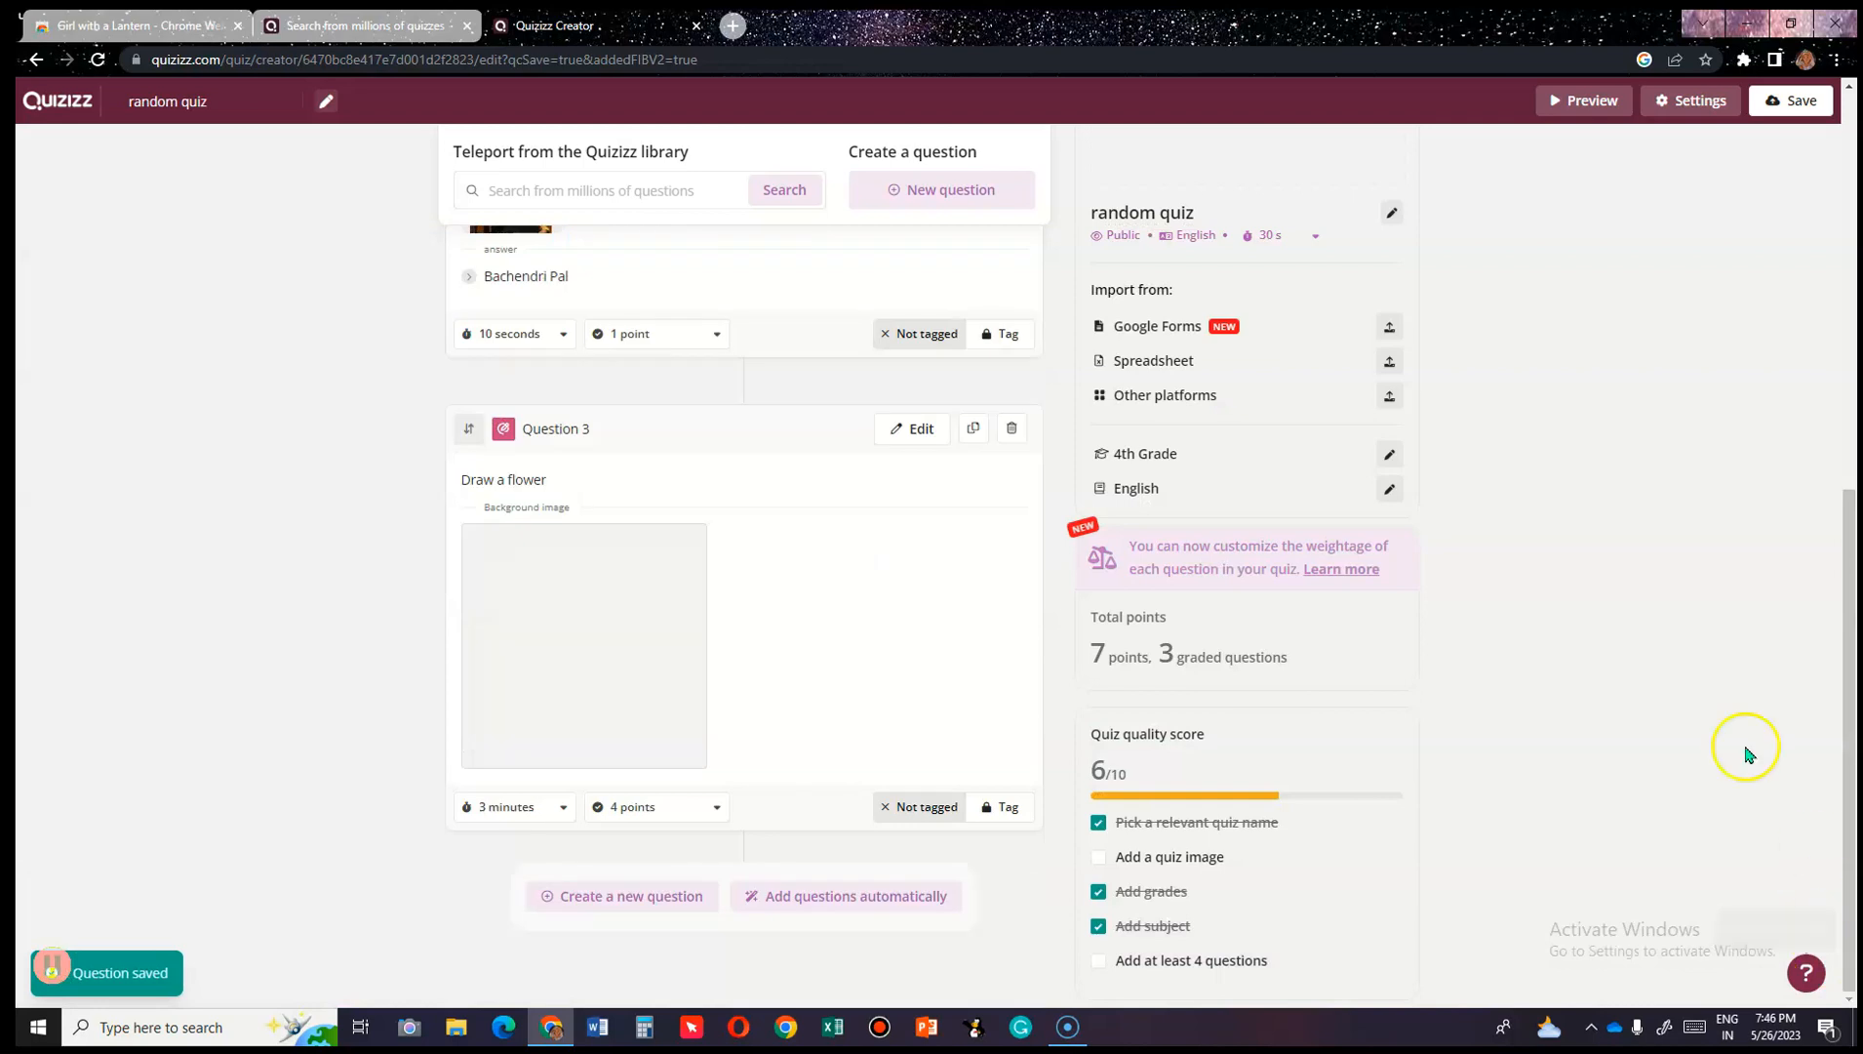
# Try setting the quiz's subject to Education and its grade to Middle School (6th - 8th) in the quiz settings.
pyautogui.scroll(3, 1354, 375)
pyautogui.scroll(5, 1354, 376)
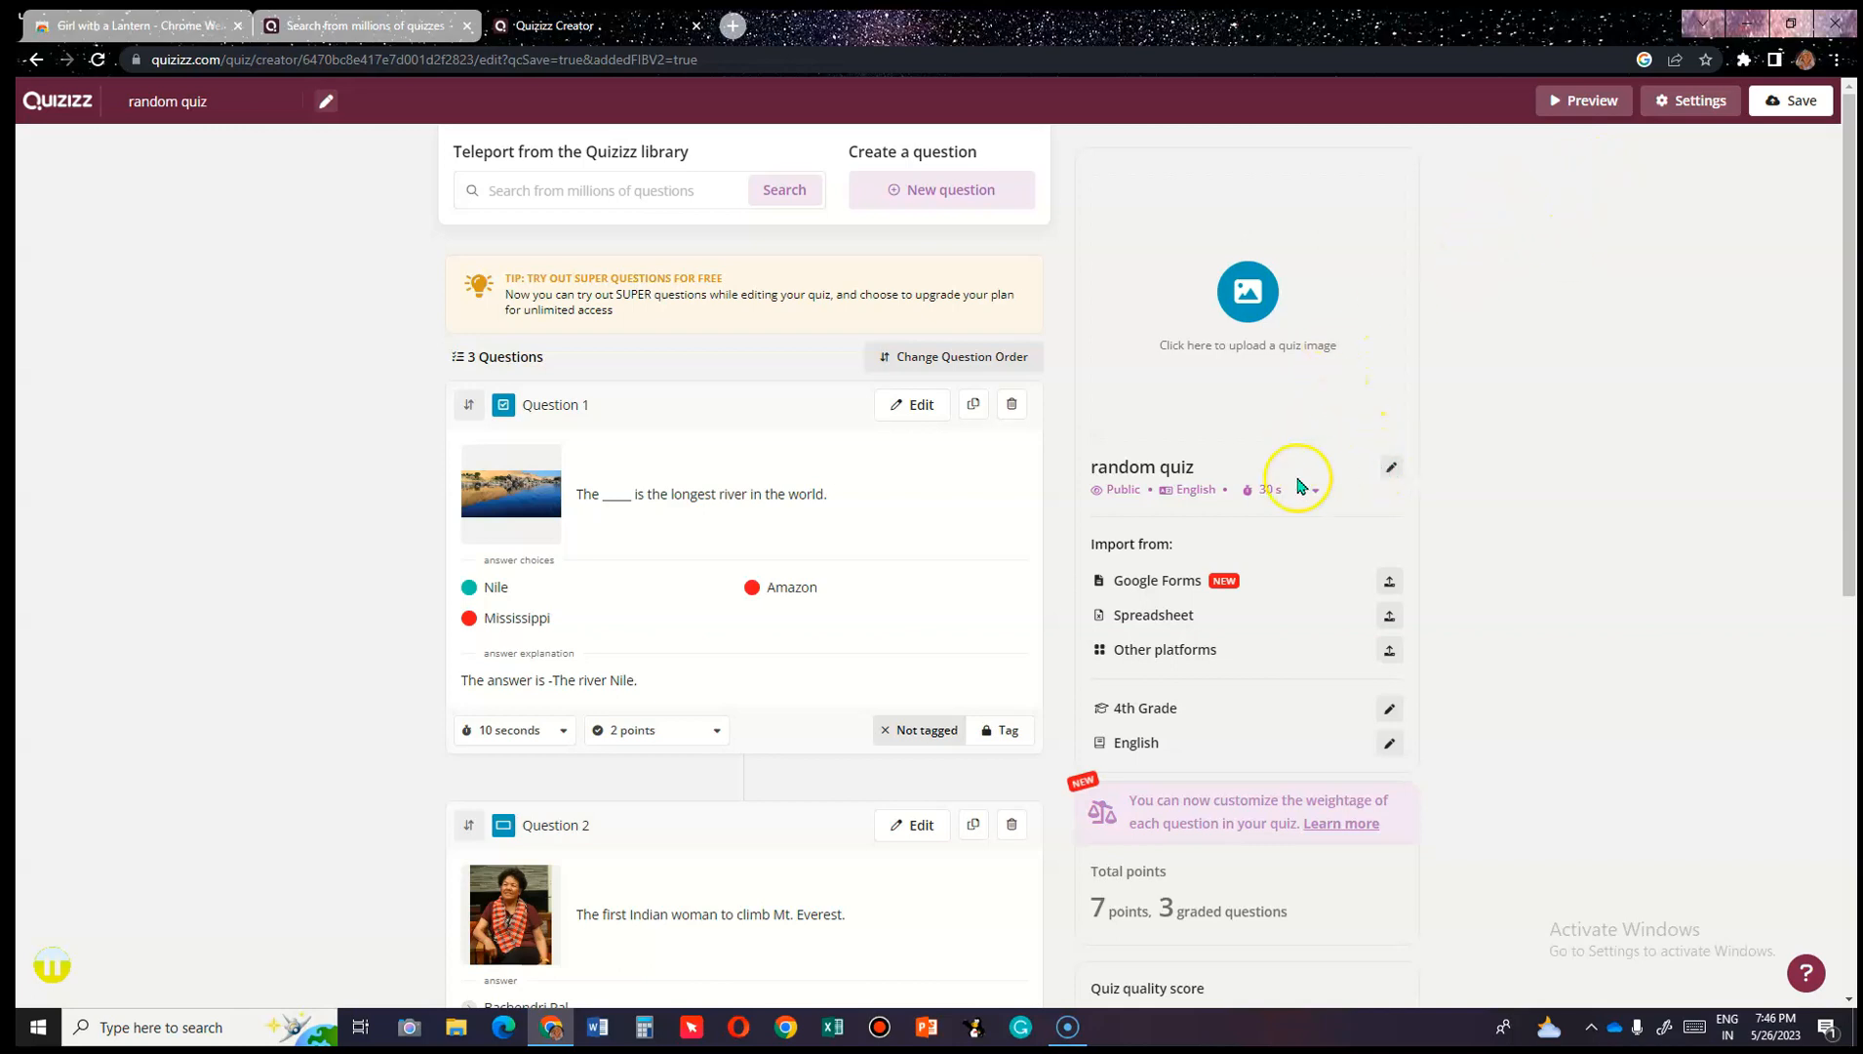
pyautogui.click(1387, 471)
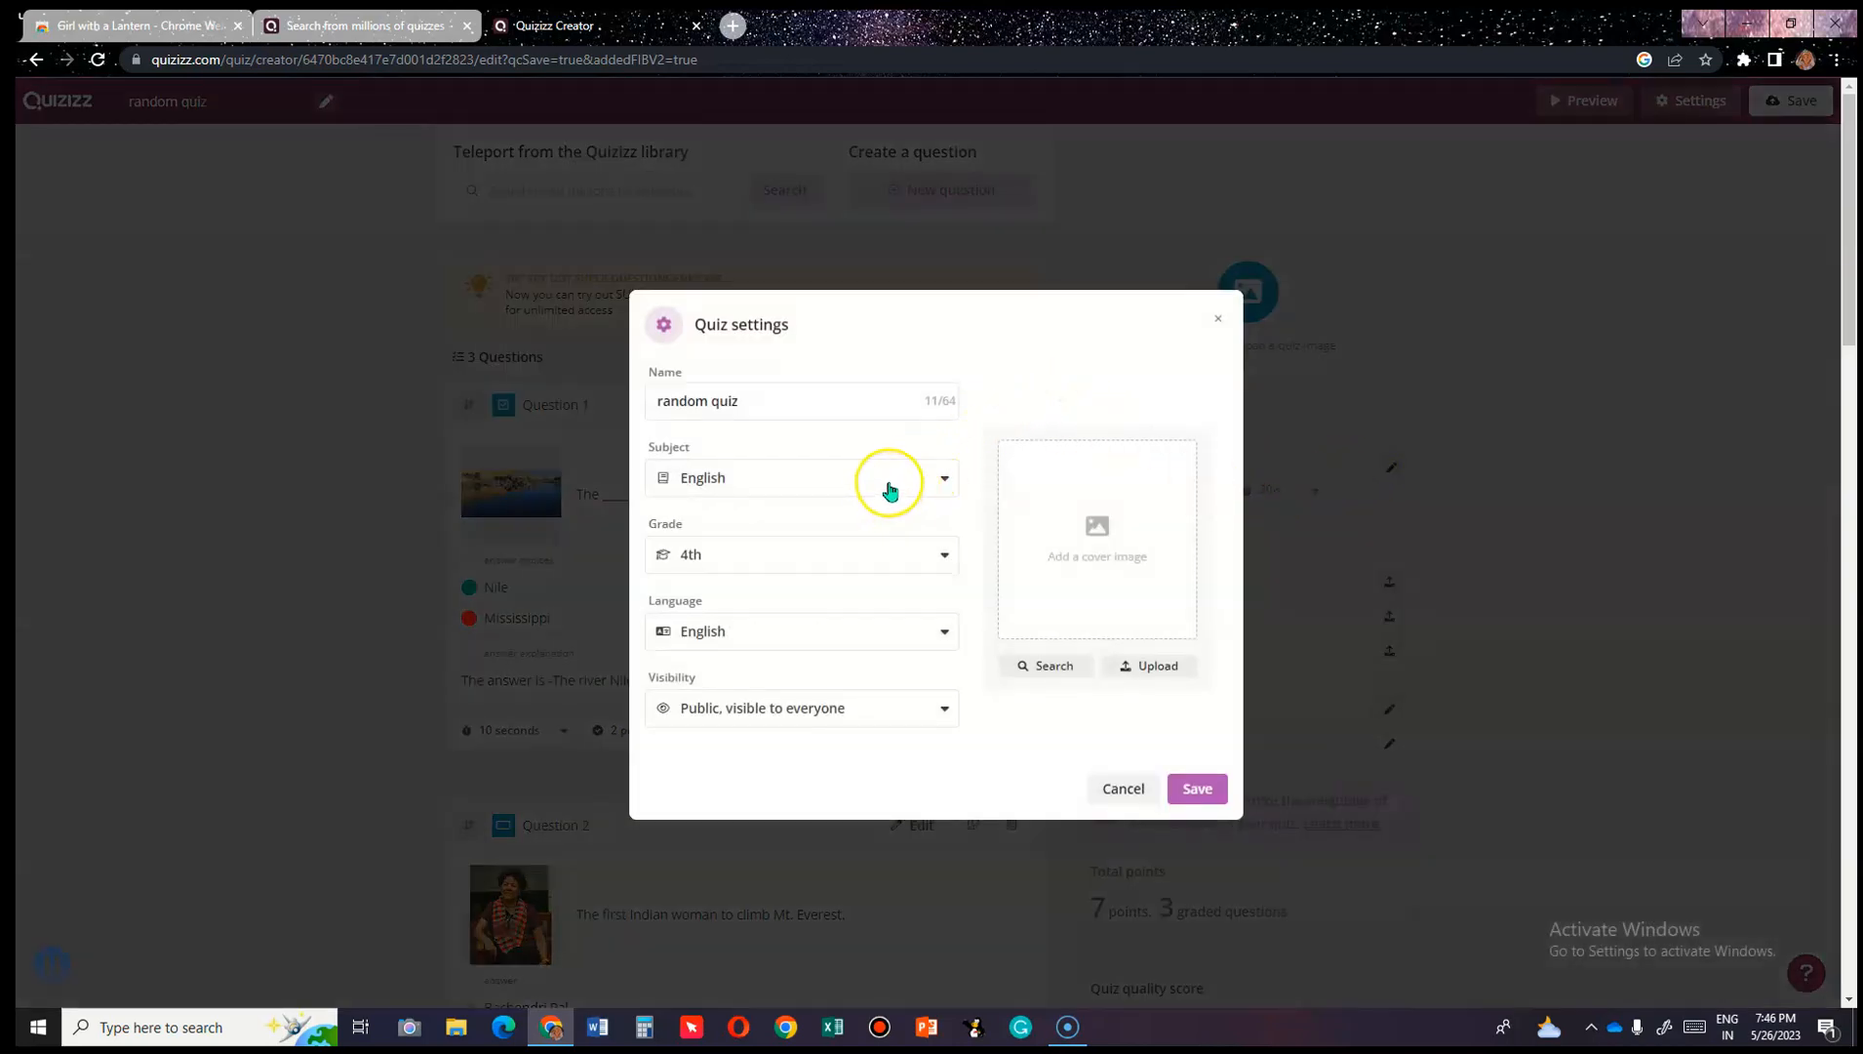
pyautogui.scroll(-4, 835, 573)
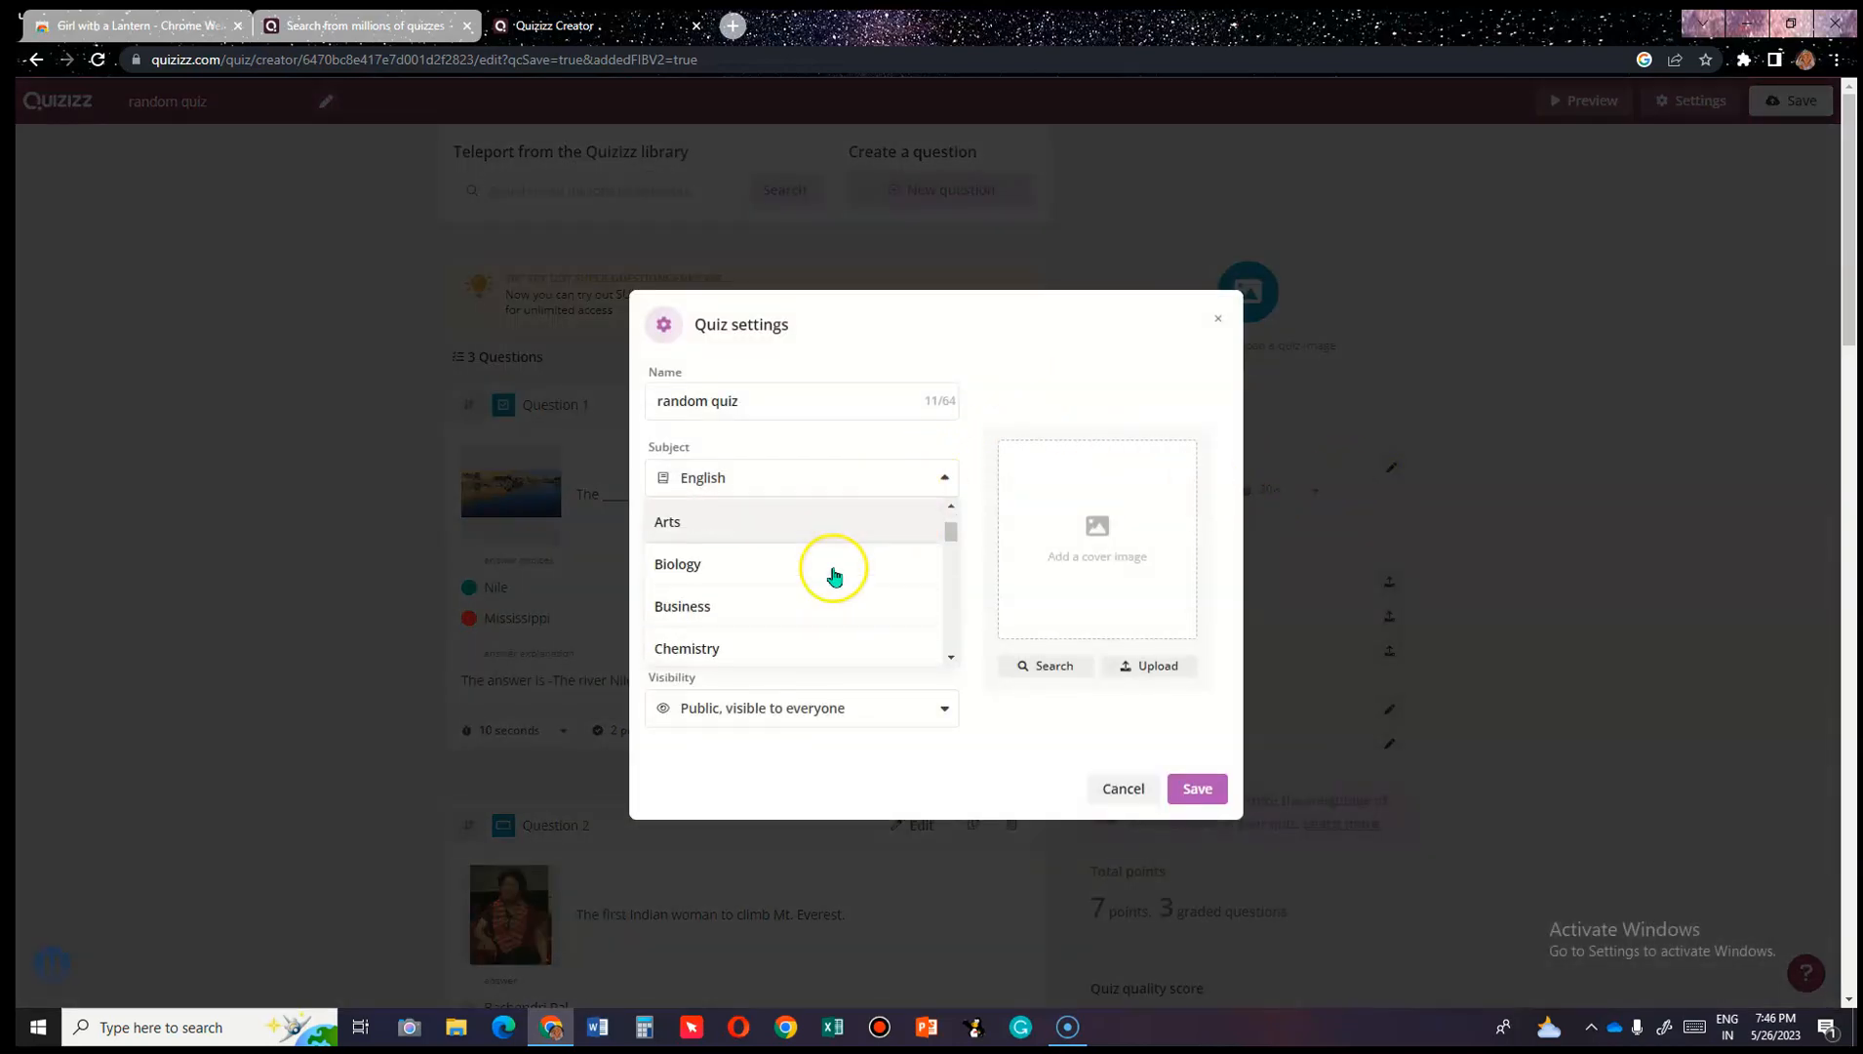
pyautogui.scroll(-2, 829, 576)
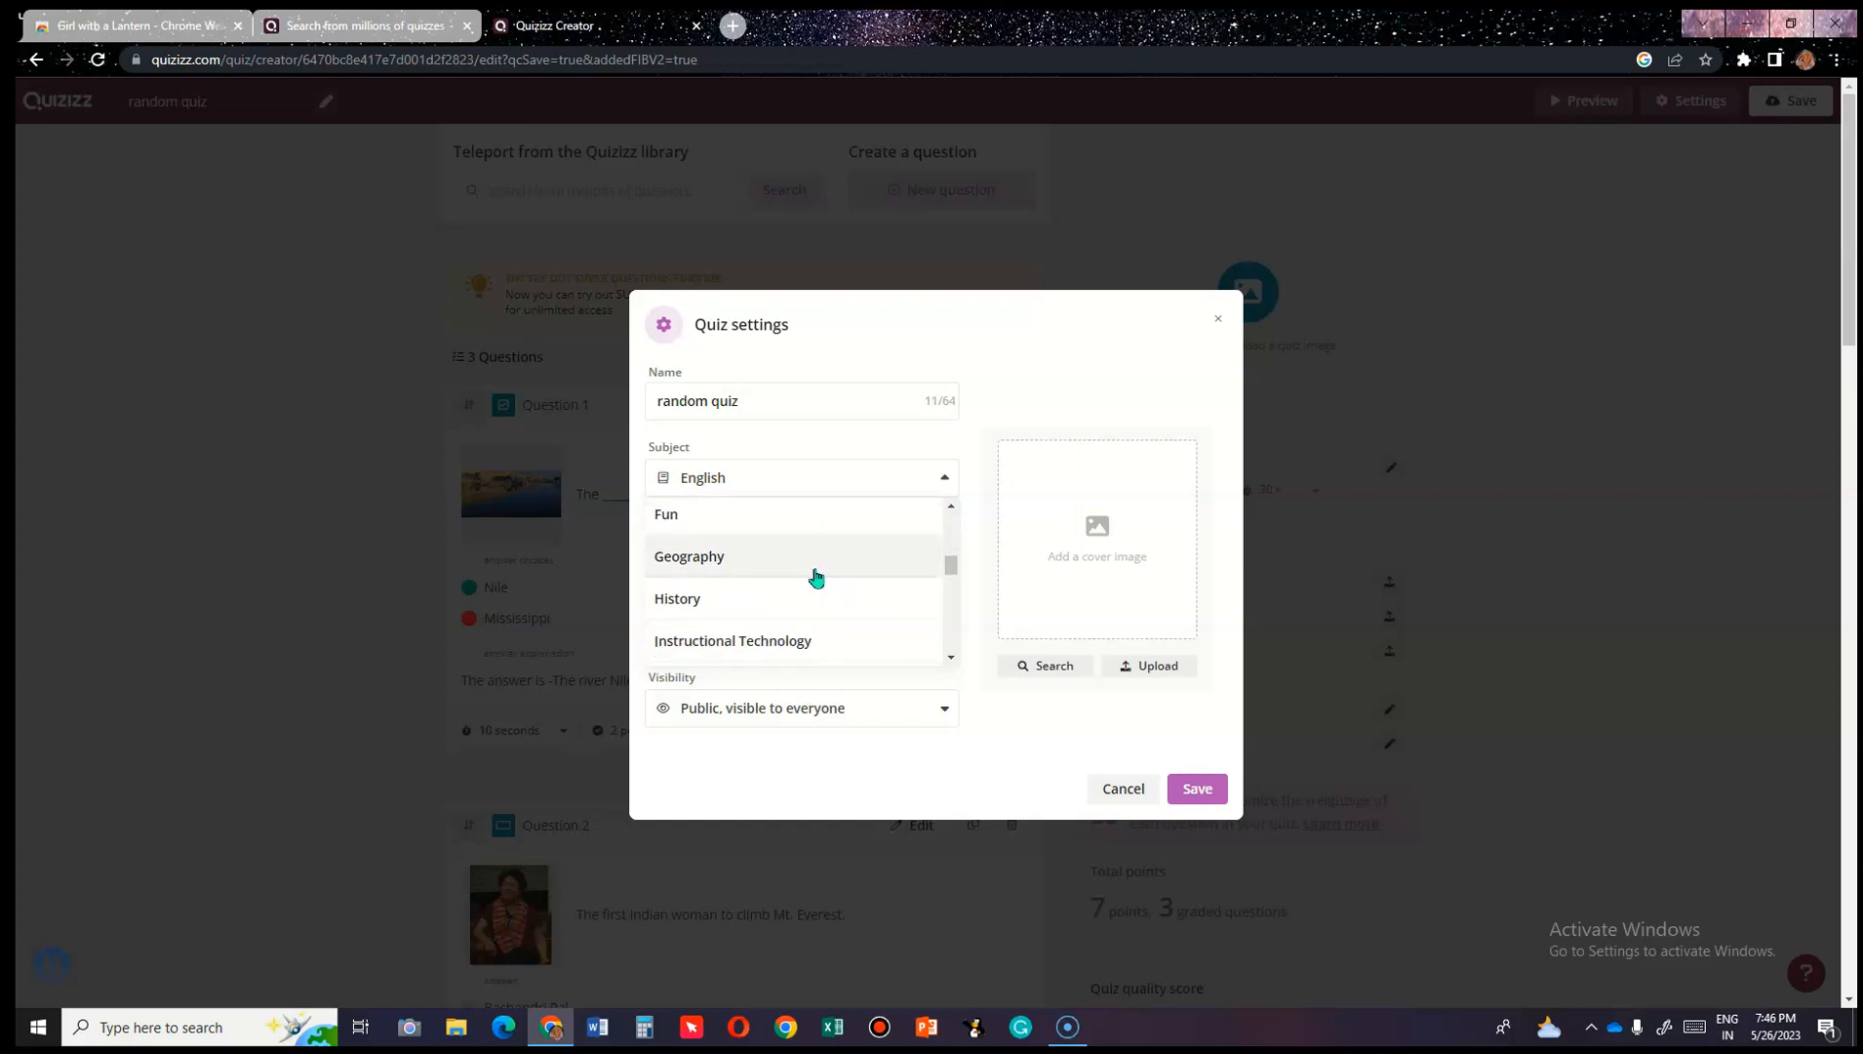
pyautogui.scroll(2, 816, 575)
pyautogui.click(817, 576)
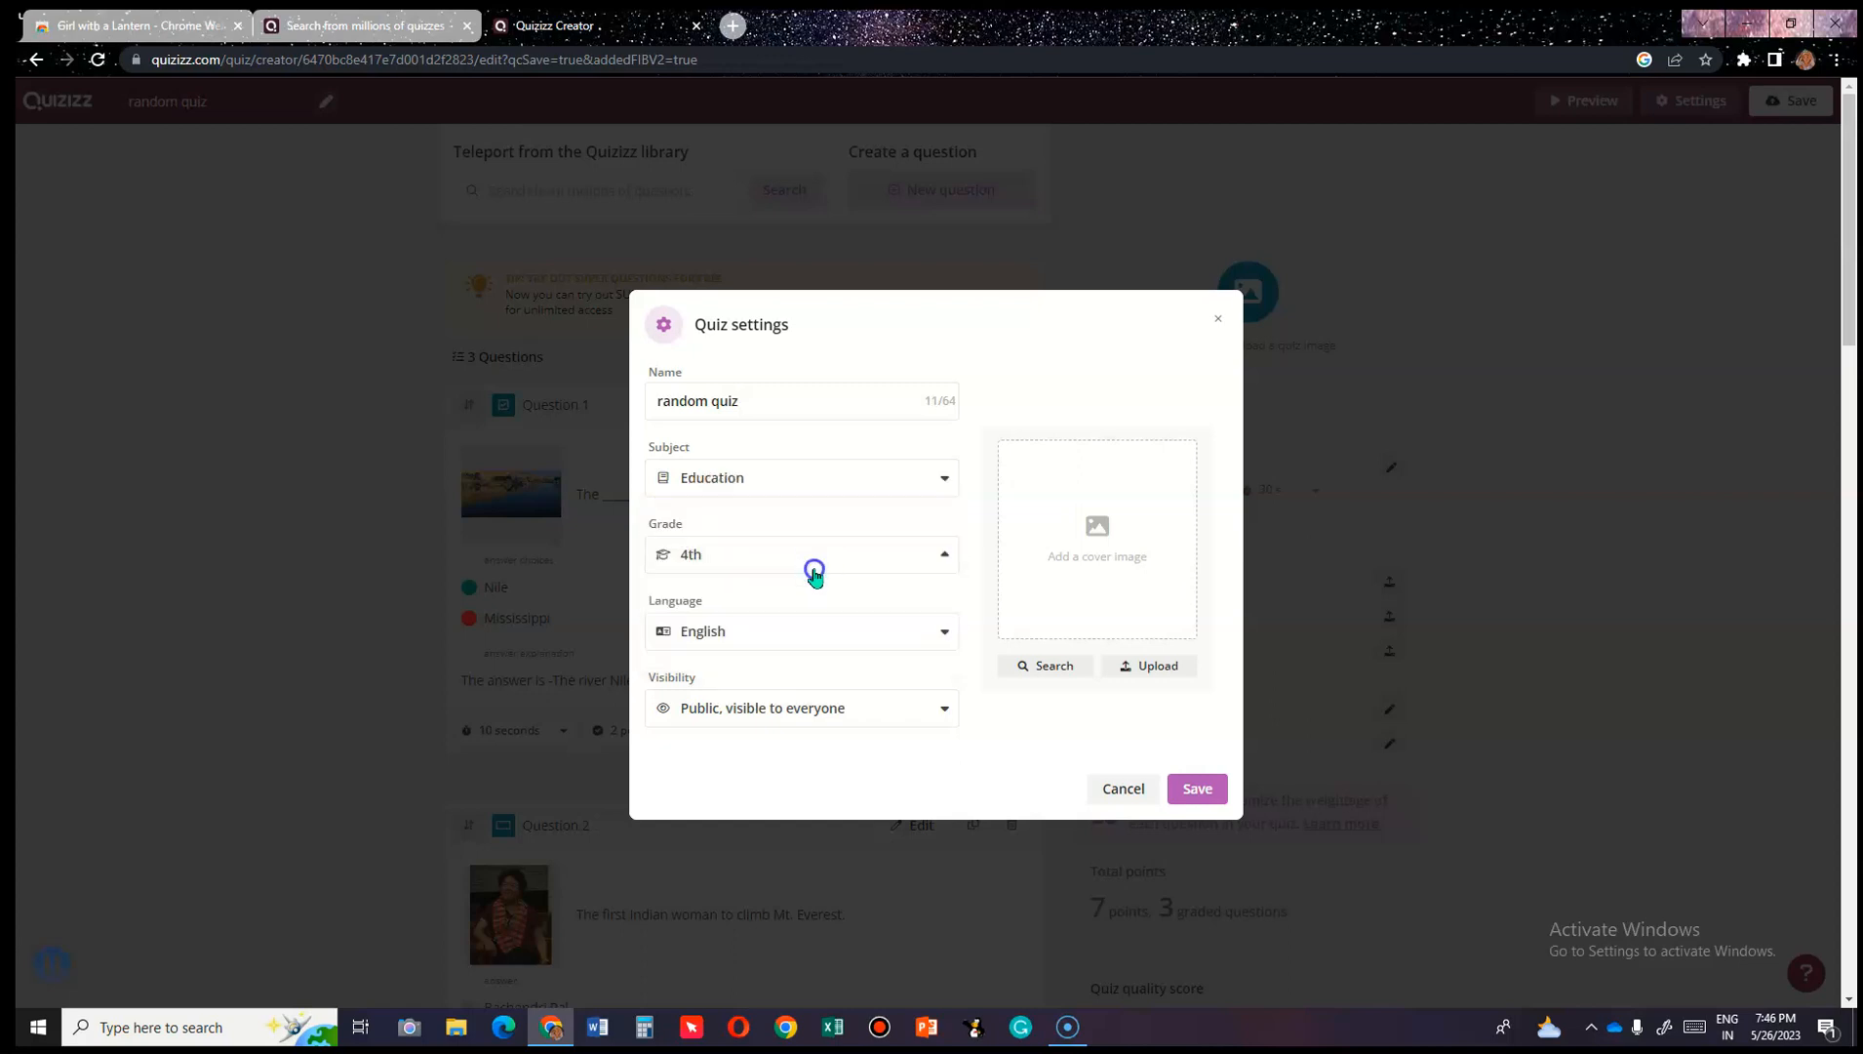
pyautogui.scroll(-4, 855, 668)
pyautogui.scroll(-1, 858, 659)
pyautogui.scroll(1, 858, 652)
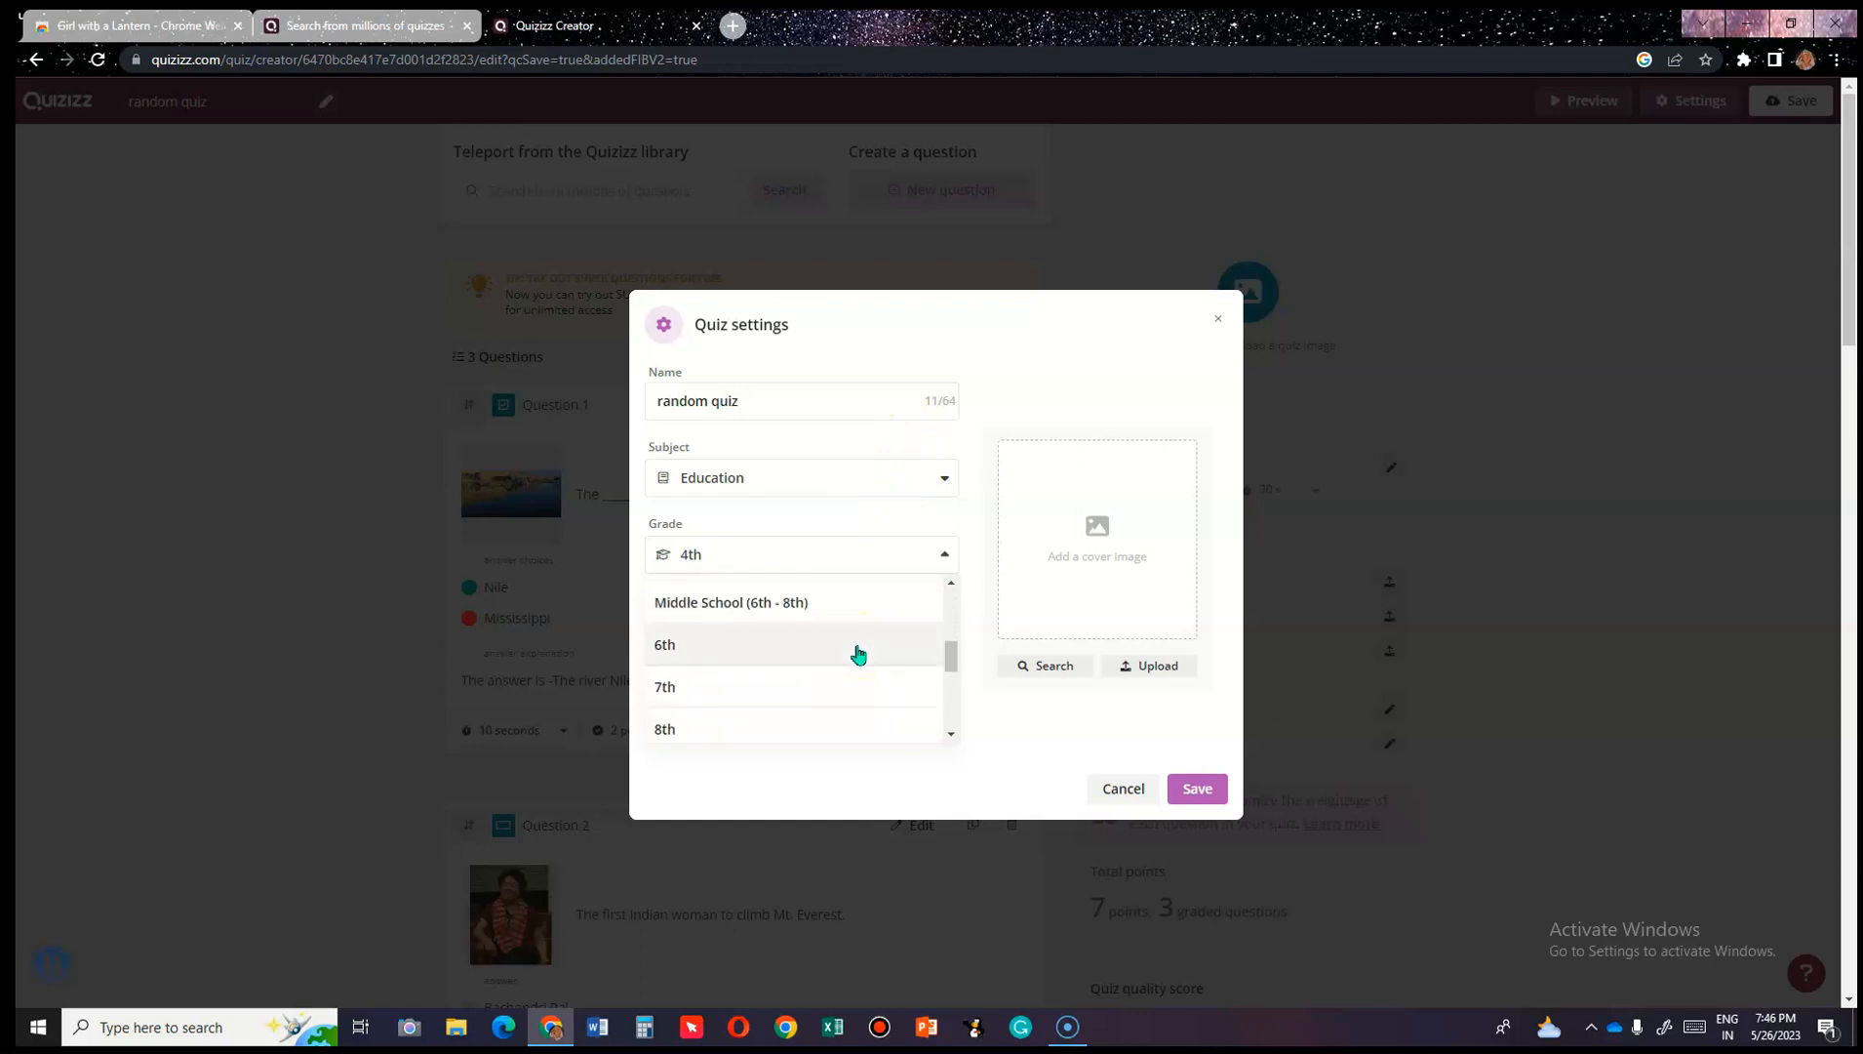
pyautogui.click(864, 605)
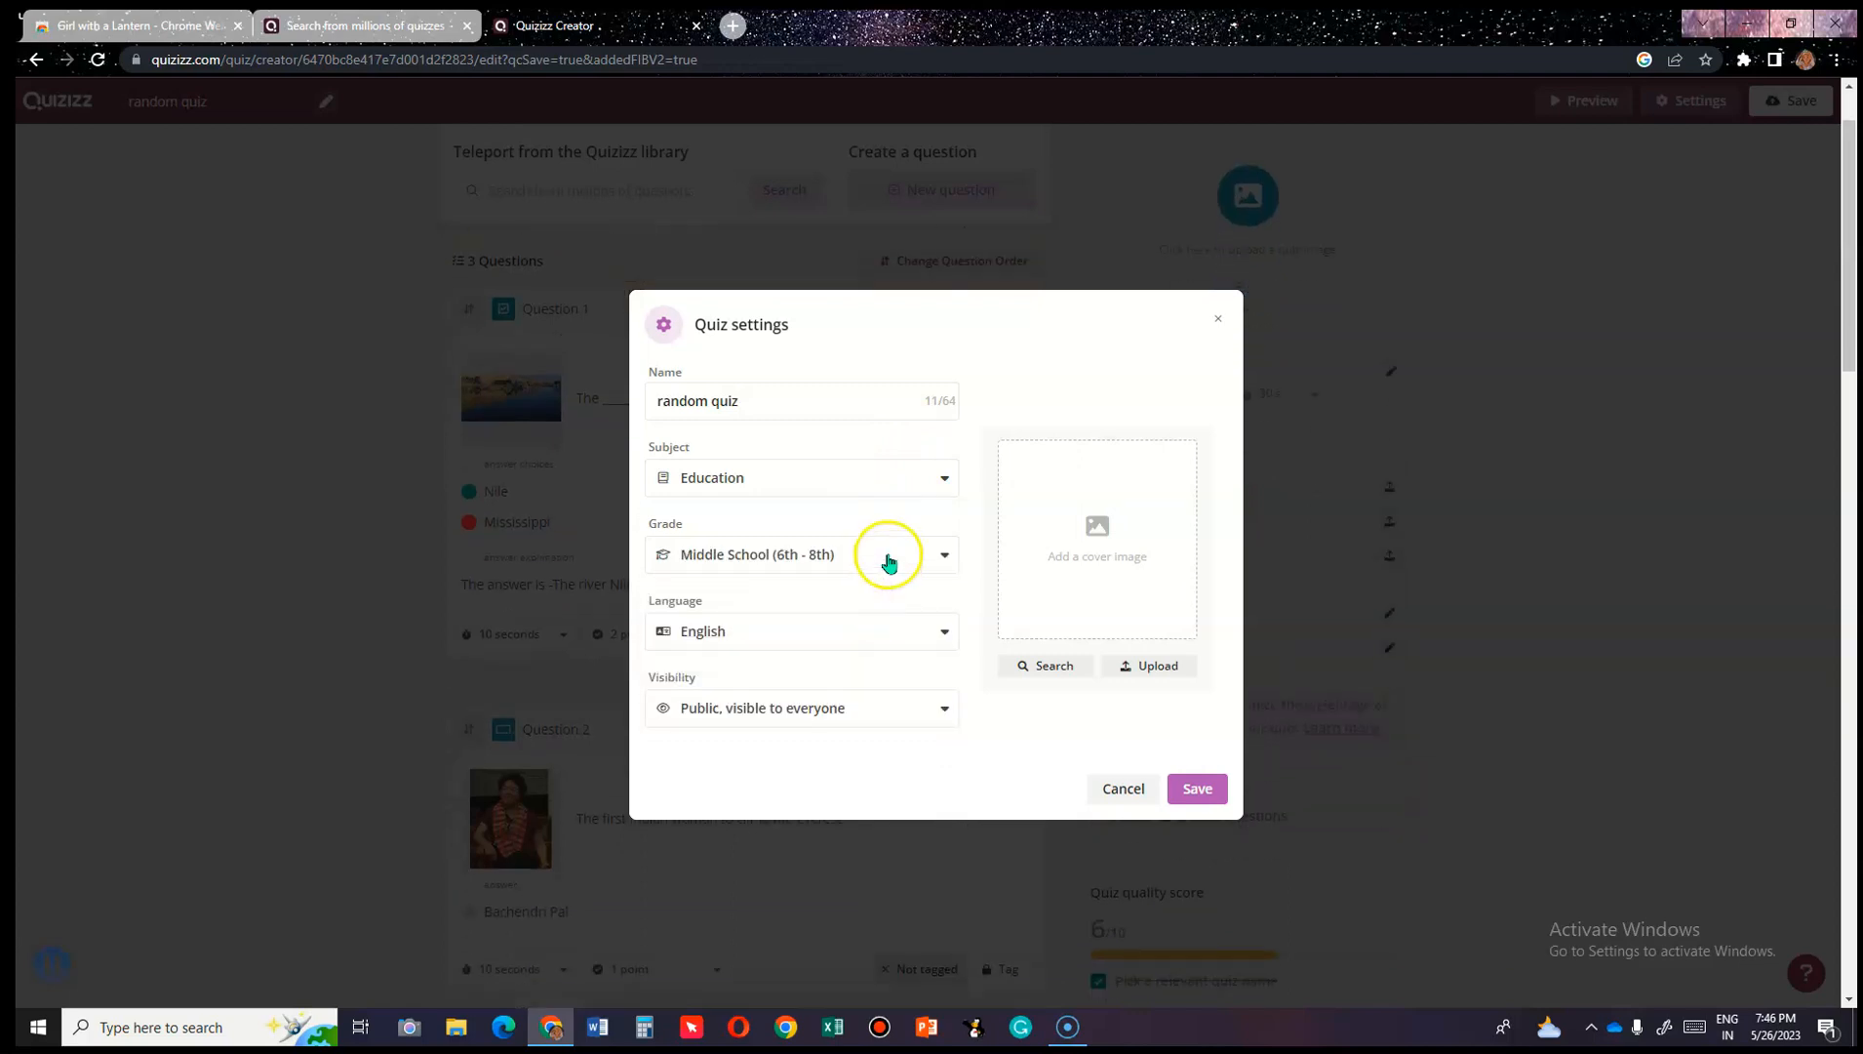
# Look through the language and visibility options in the quiz settings.
pyautogui.click(829, 651)
pyautogui.click(830, 652)
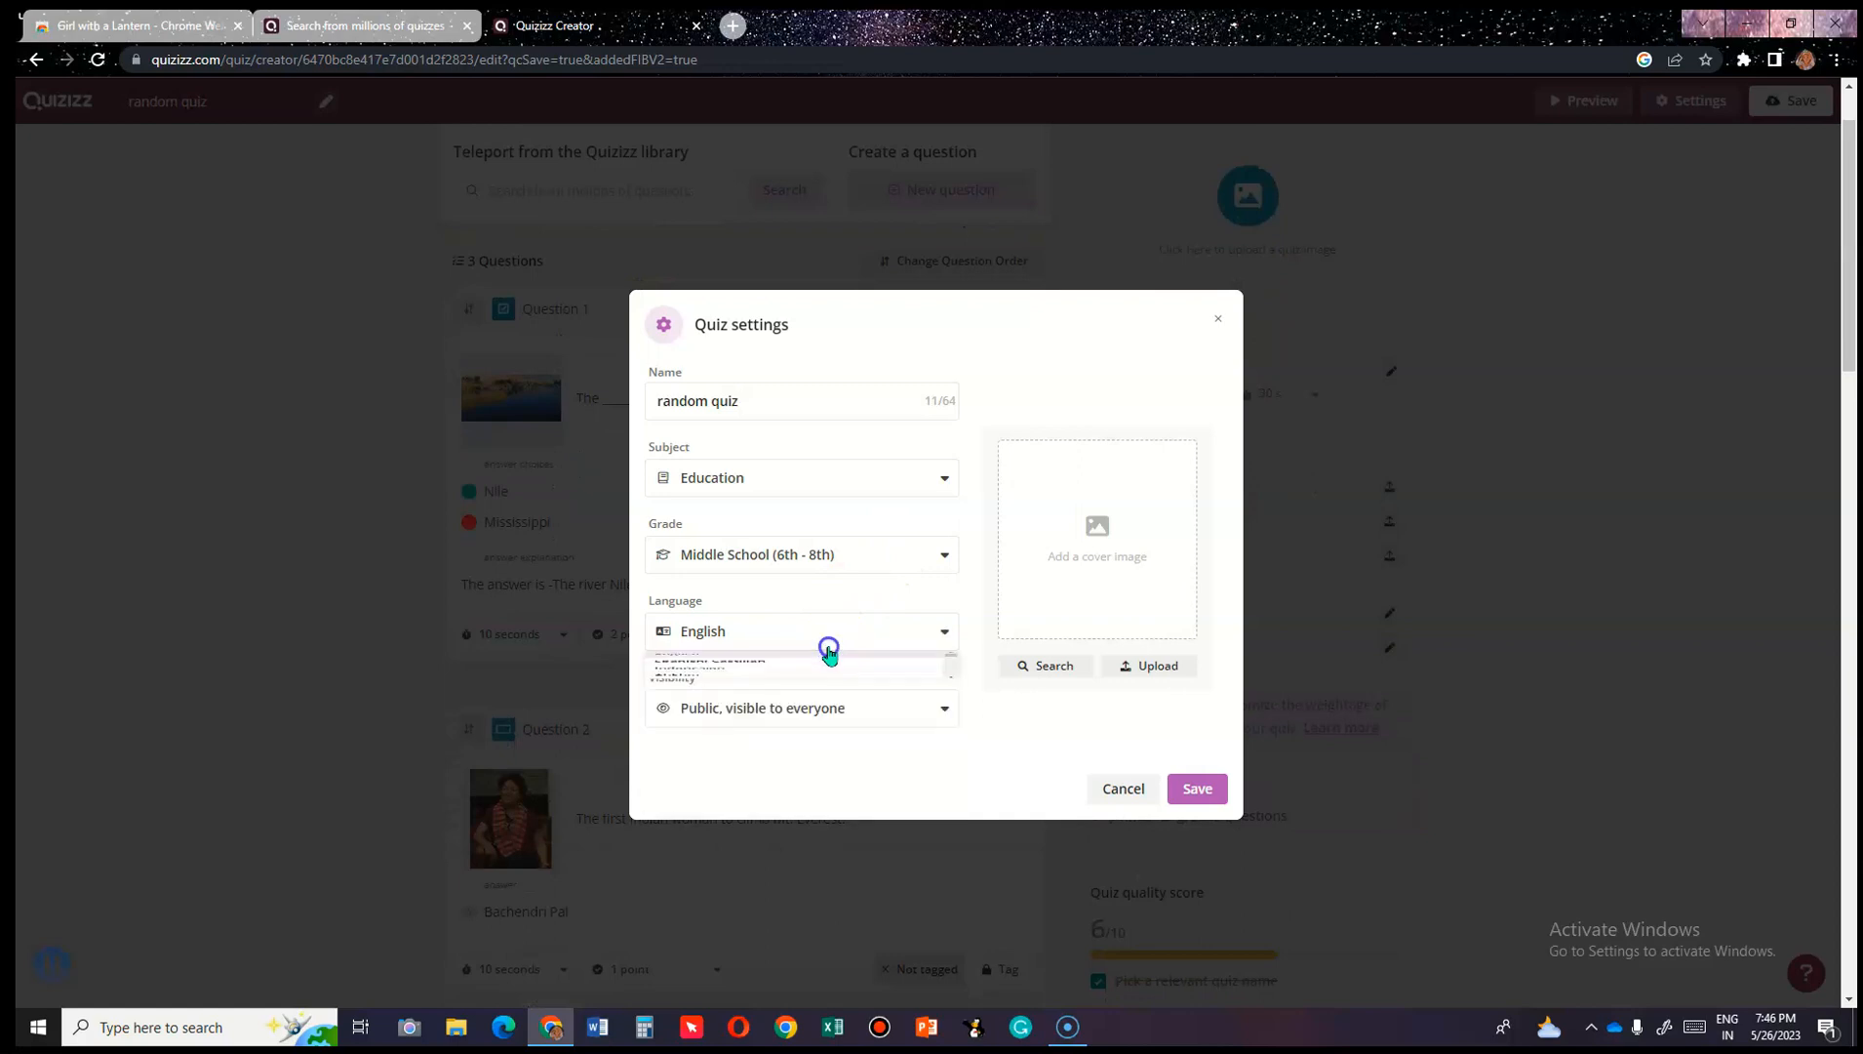
pyautogui.click(922, 720)
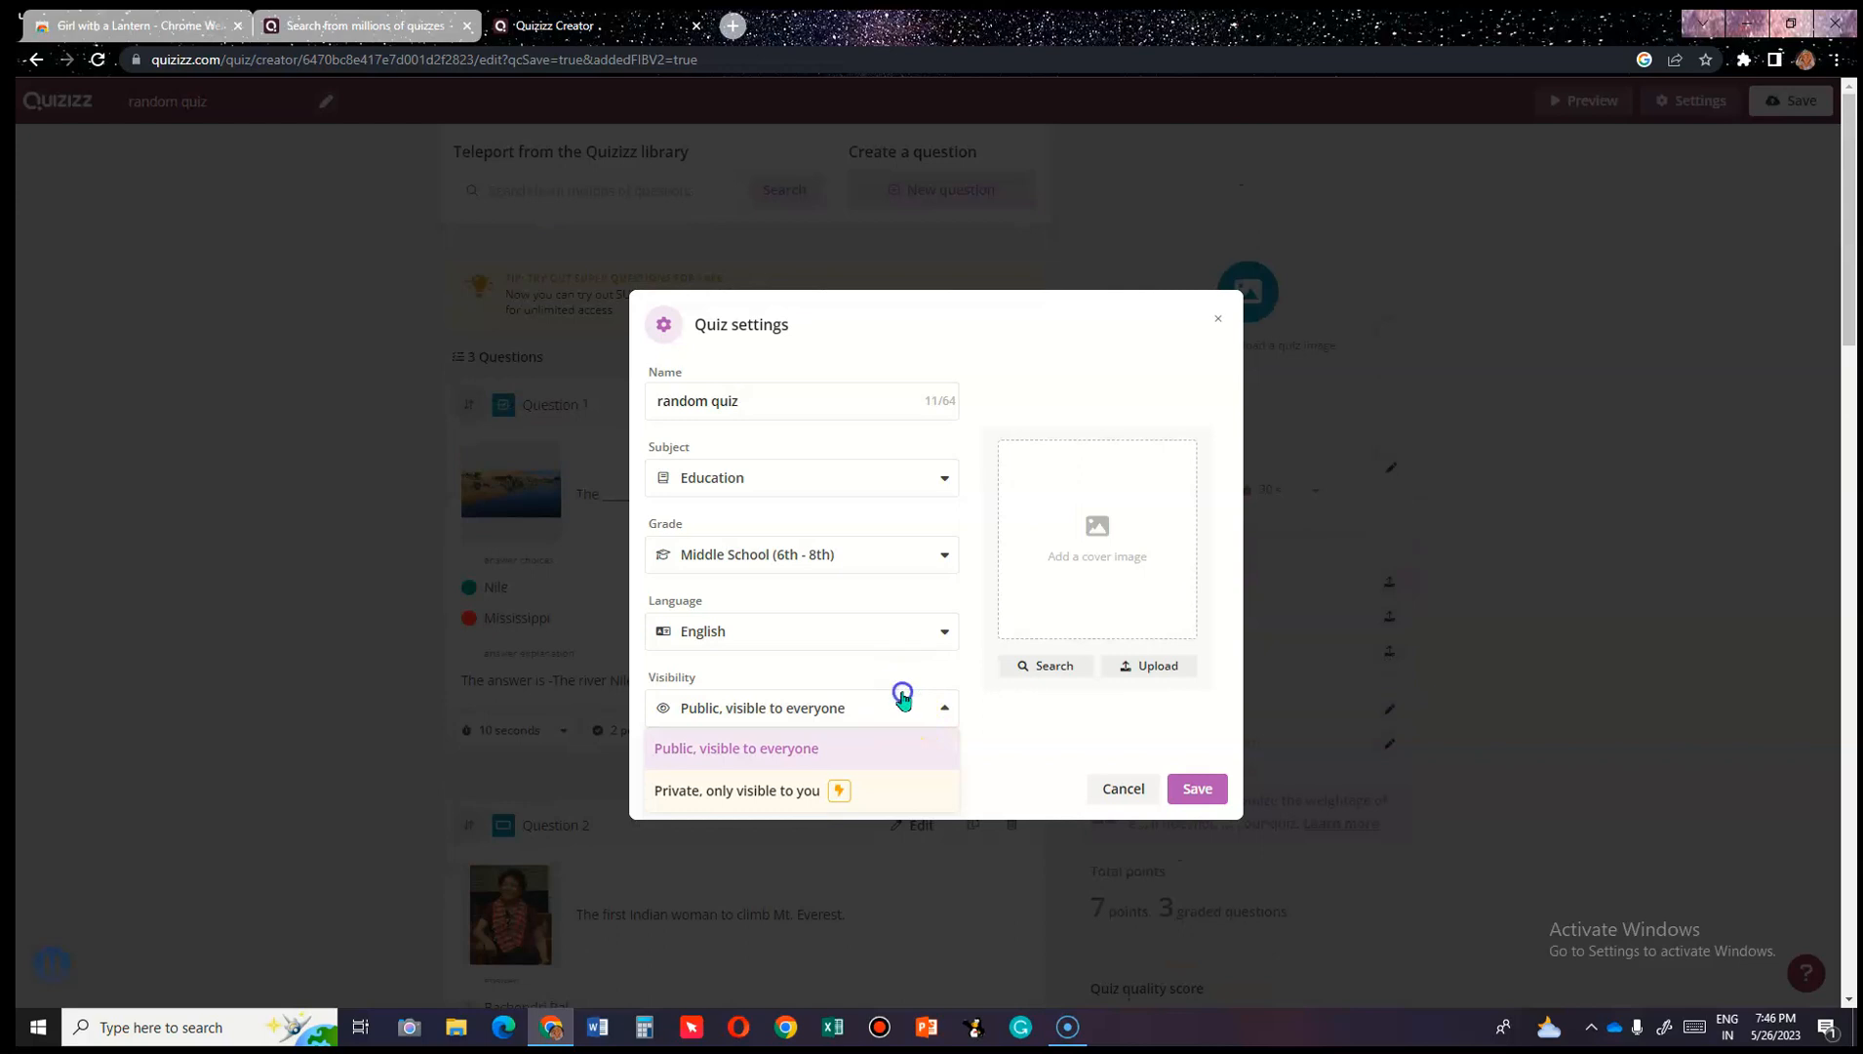
pyautogui.click(902, 696)
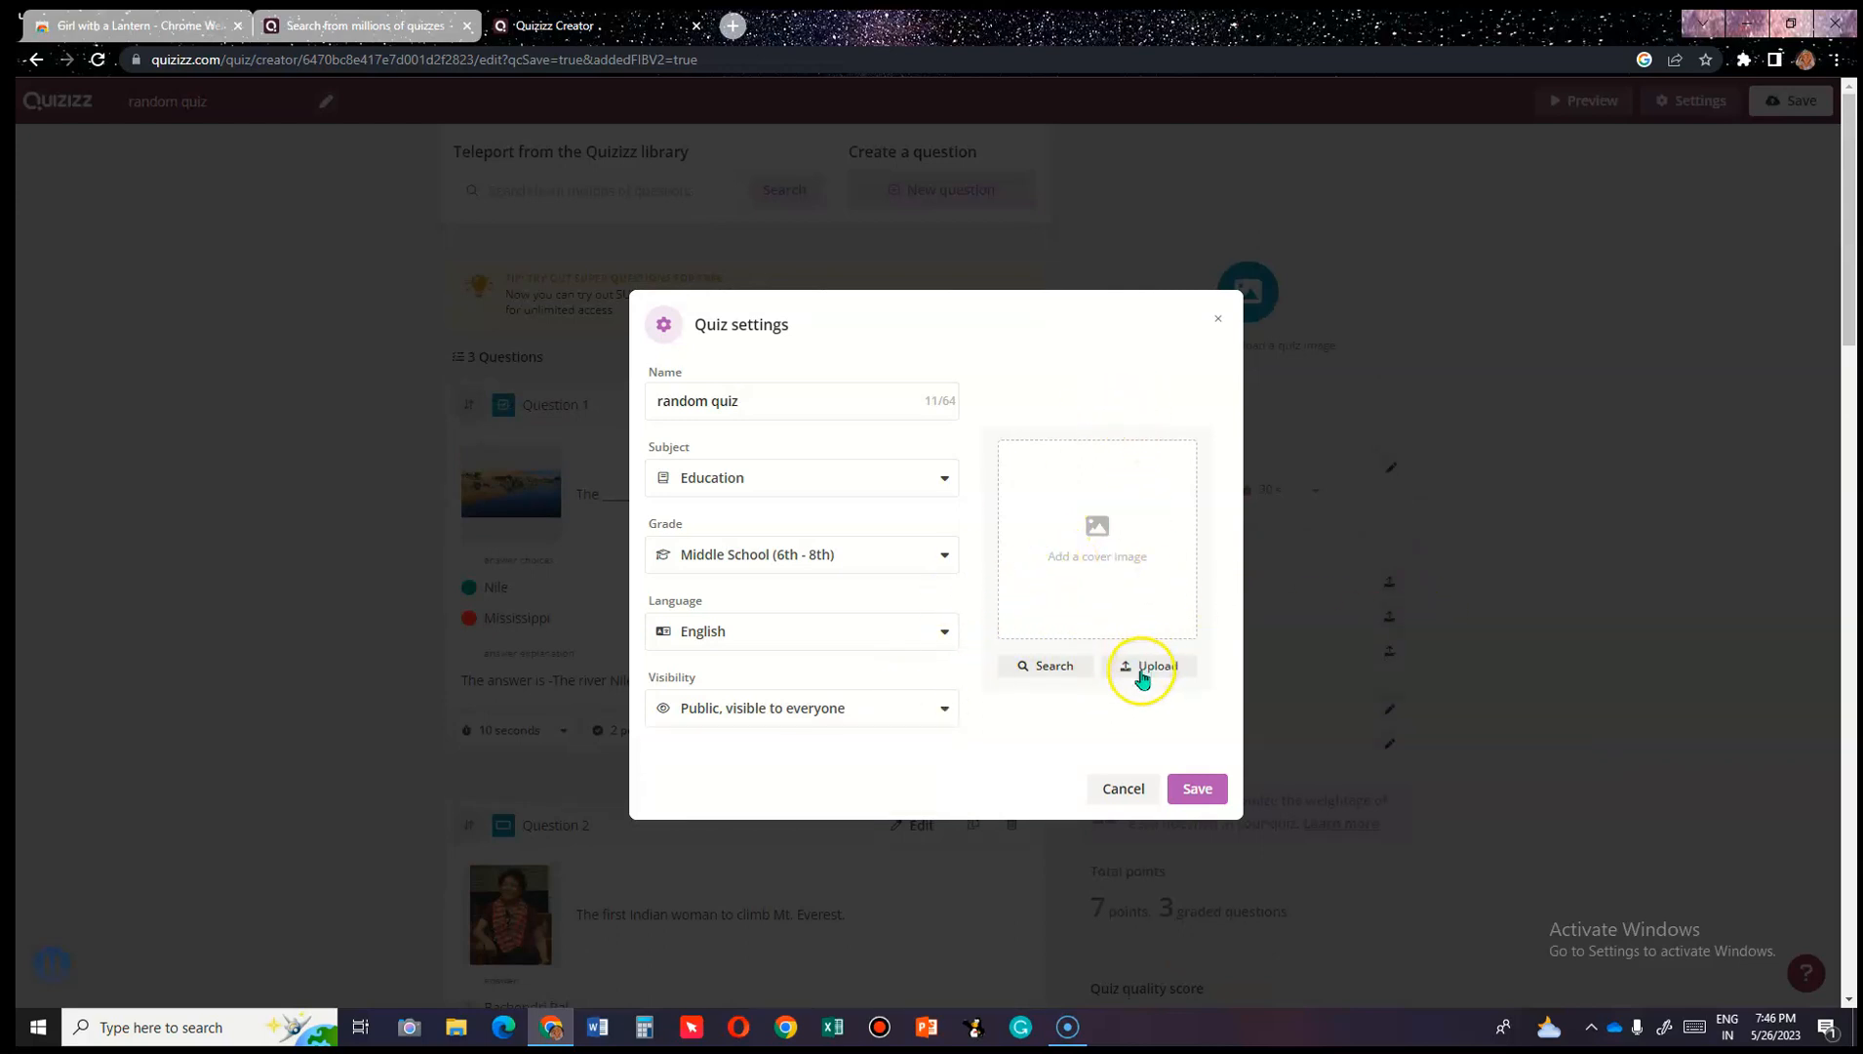
# Search the cover images for fun, leave without inserting one and cancel the quiz settings.
pyautogui.click(1083, 676)
pyautogui.click(902, 362)
pyautogui.write('fun')
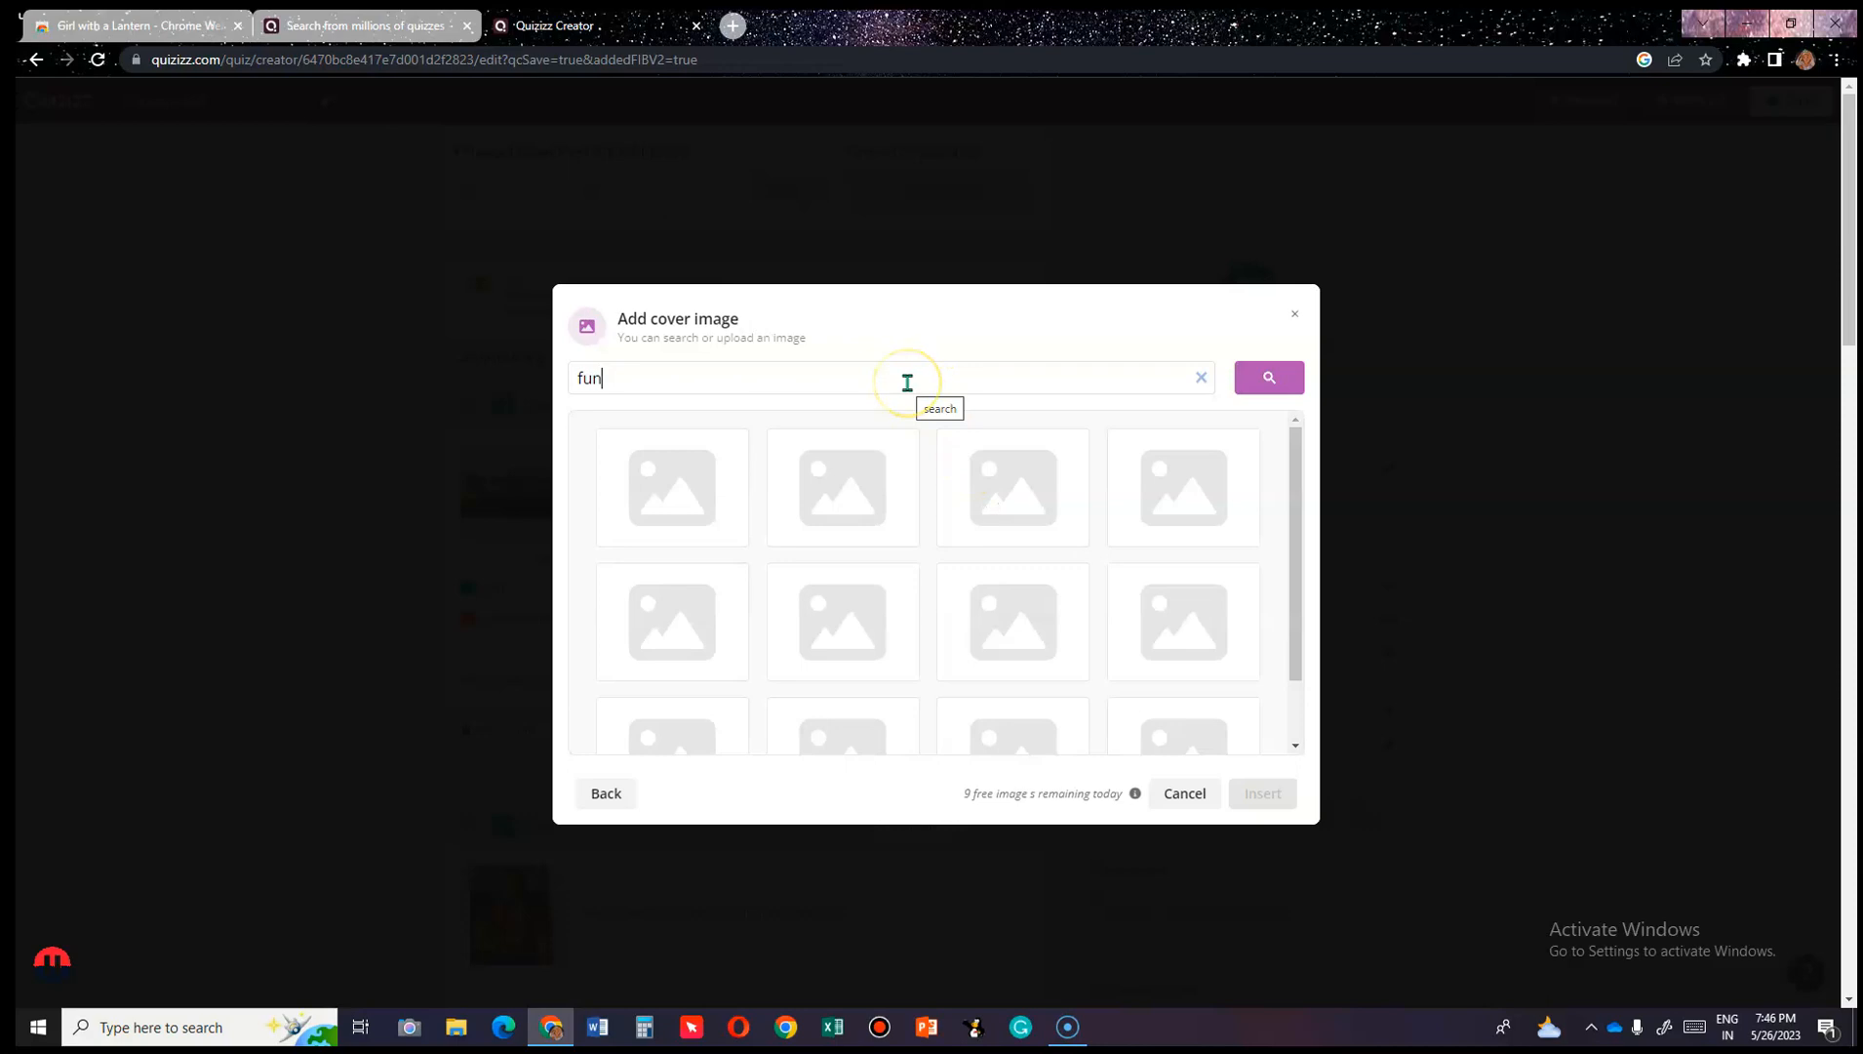
pyautogui.click(1297, 317)
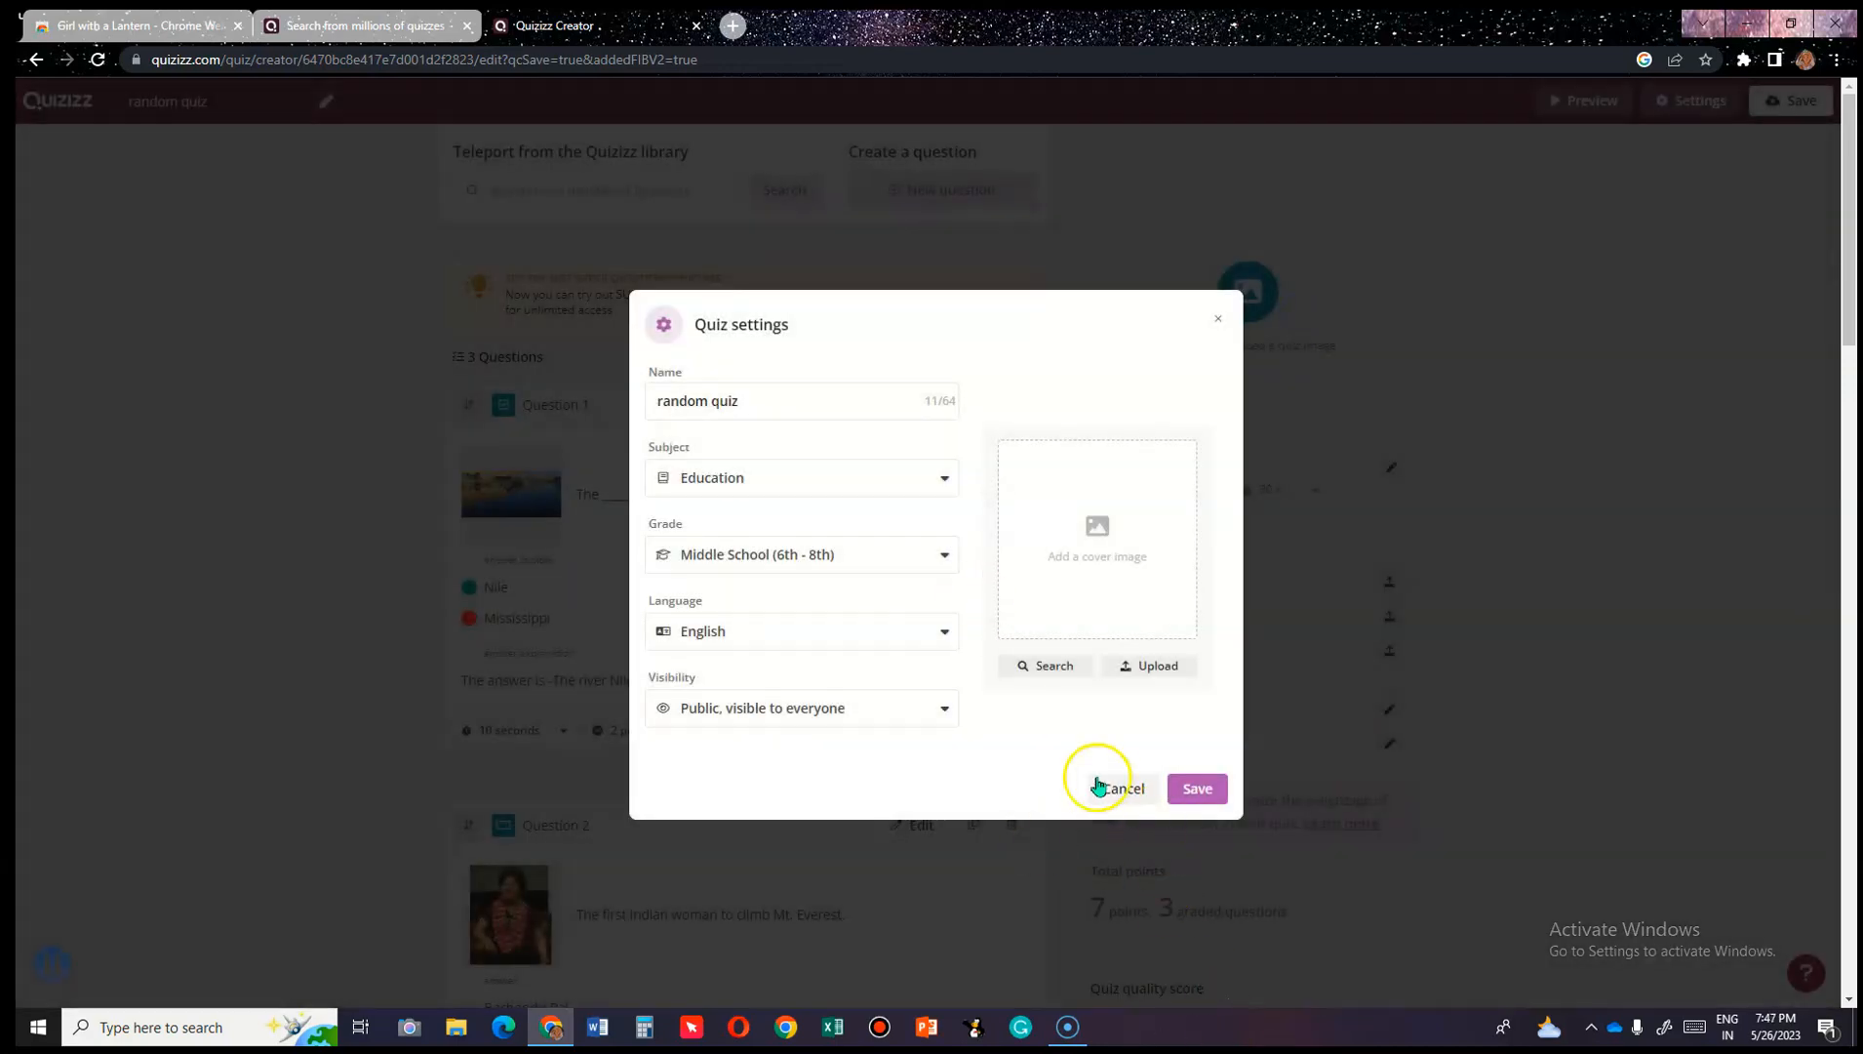
pyautogui.click(1112, 786)
# Preview the quiz as a participant and move from the longest-river question to the fill-in-the-blank question.
pyautogui.scroll(-1, 1706, 292)
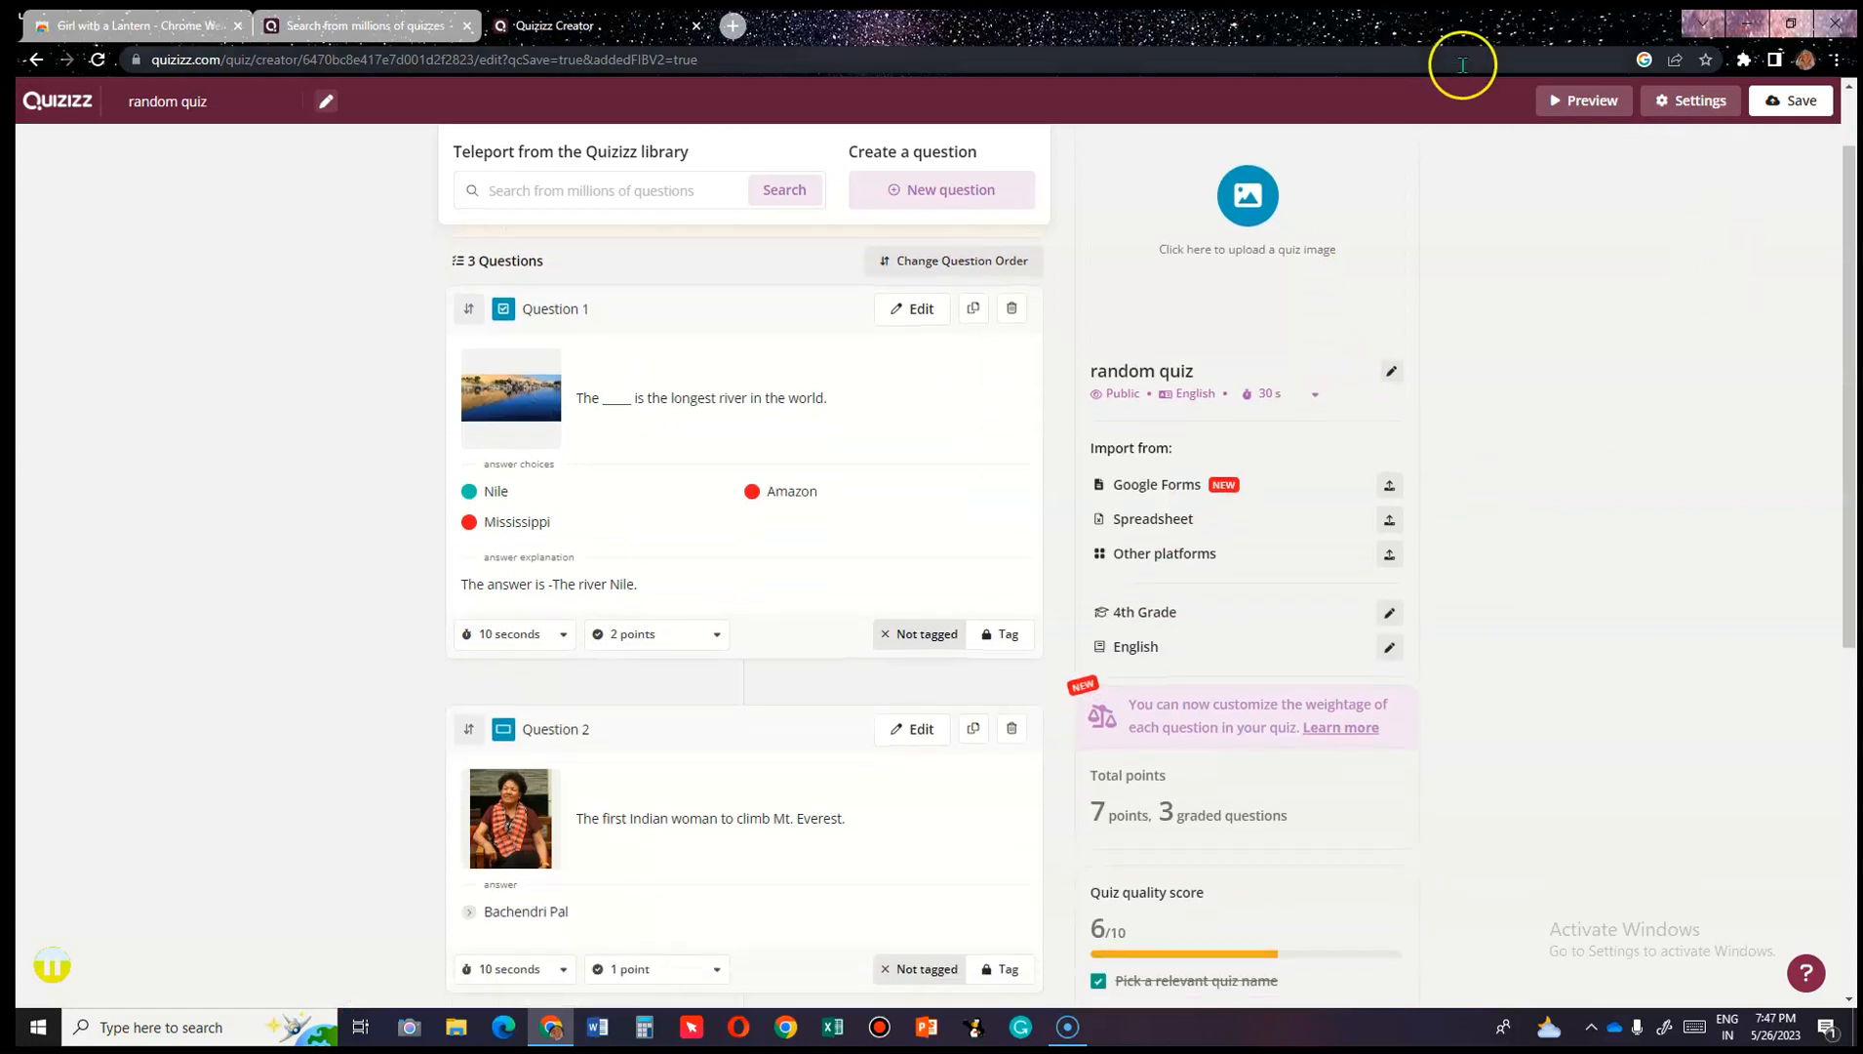
pyautogui.click(1605, 93)
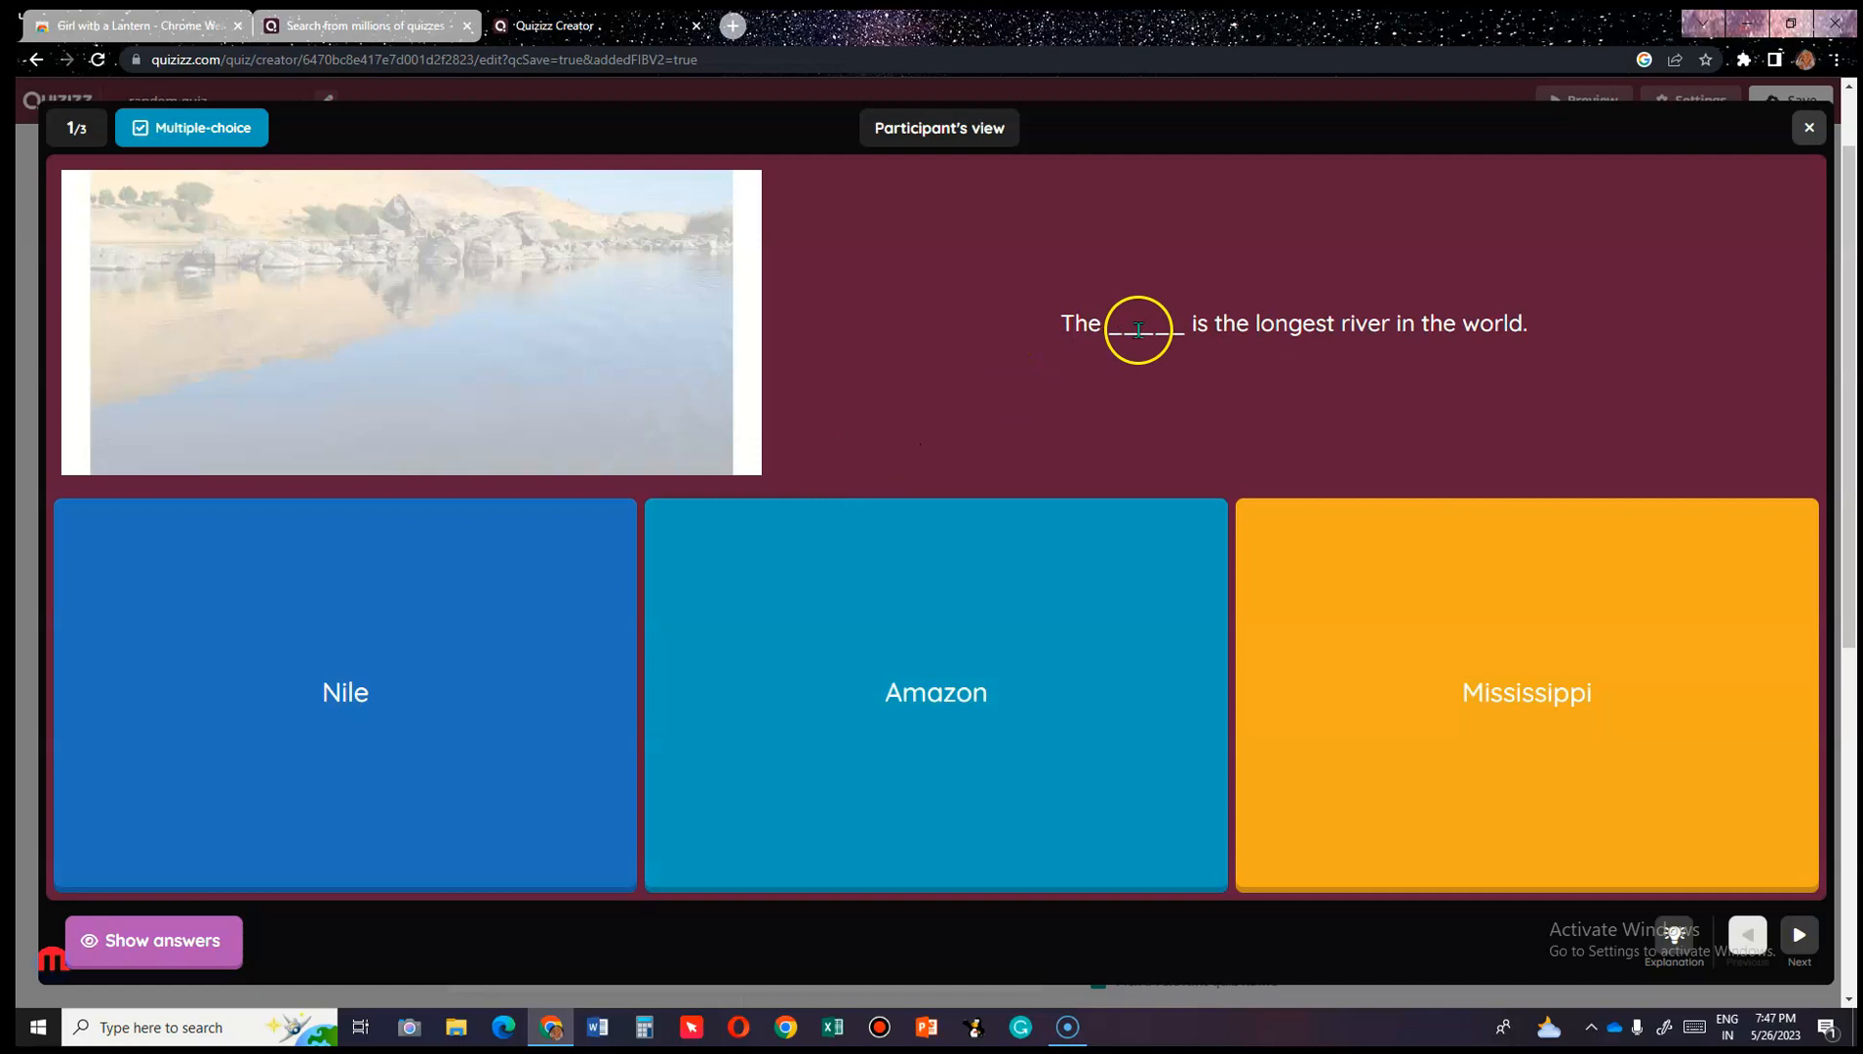
pyautogui.click(344, 784)
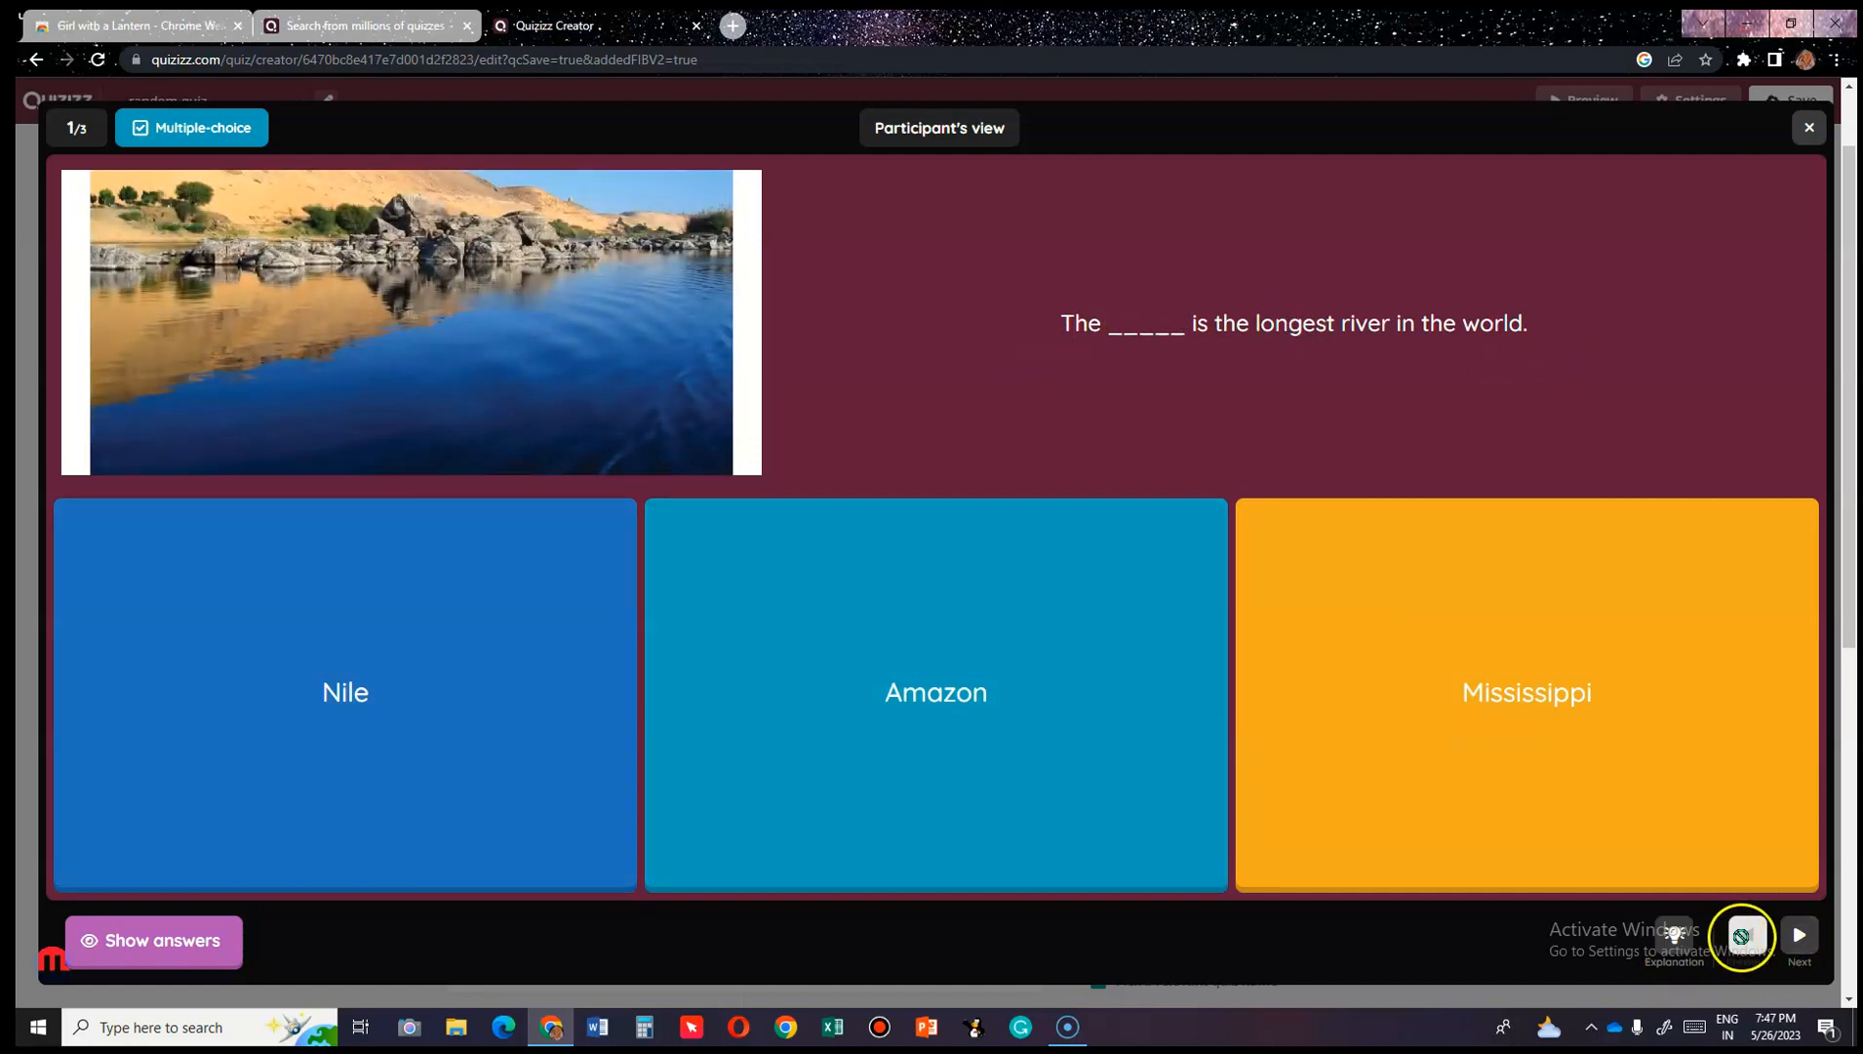
pyautogui.click(1802, 938)
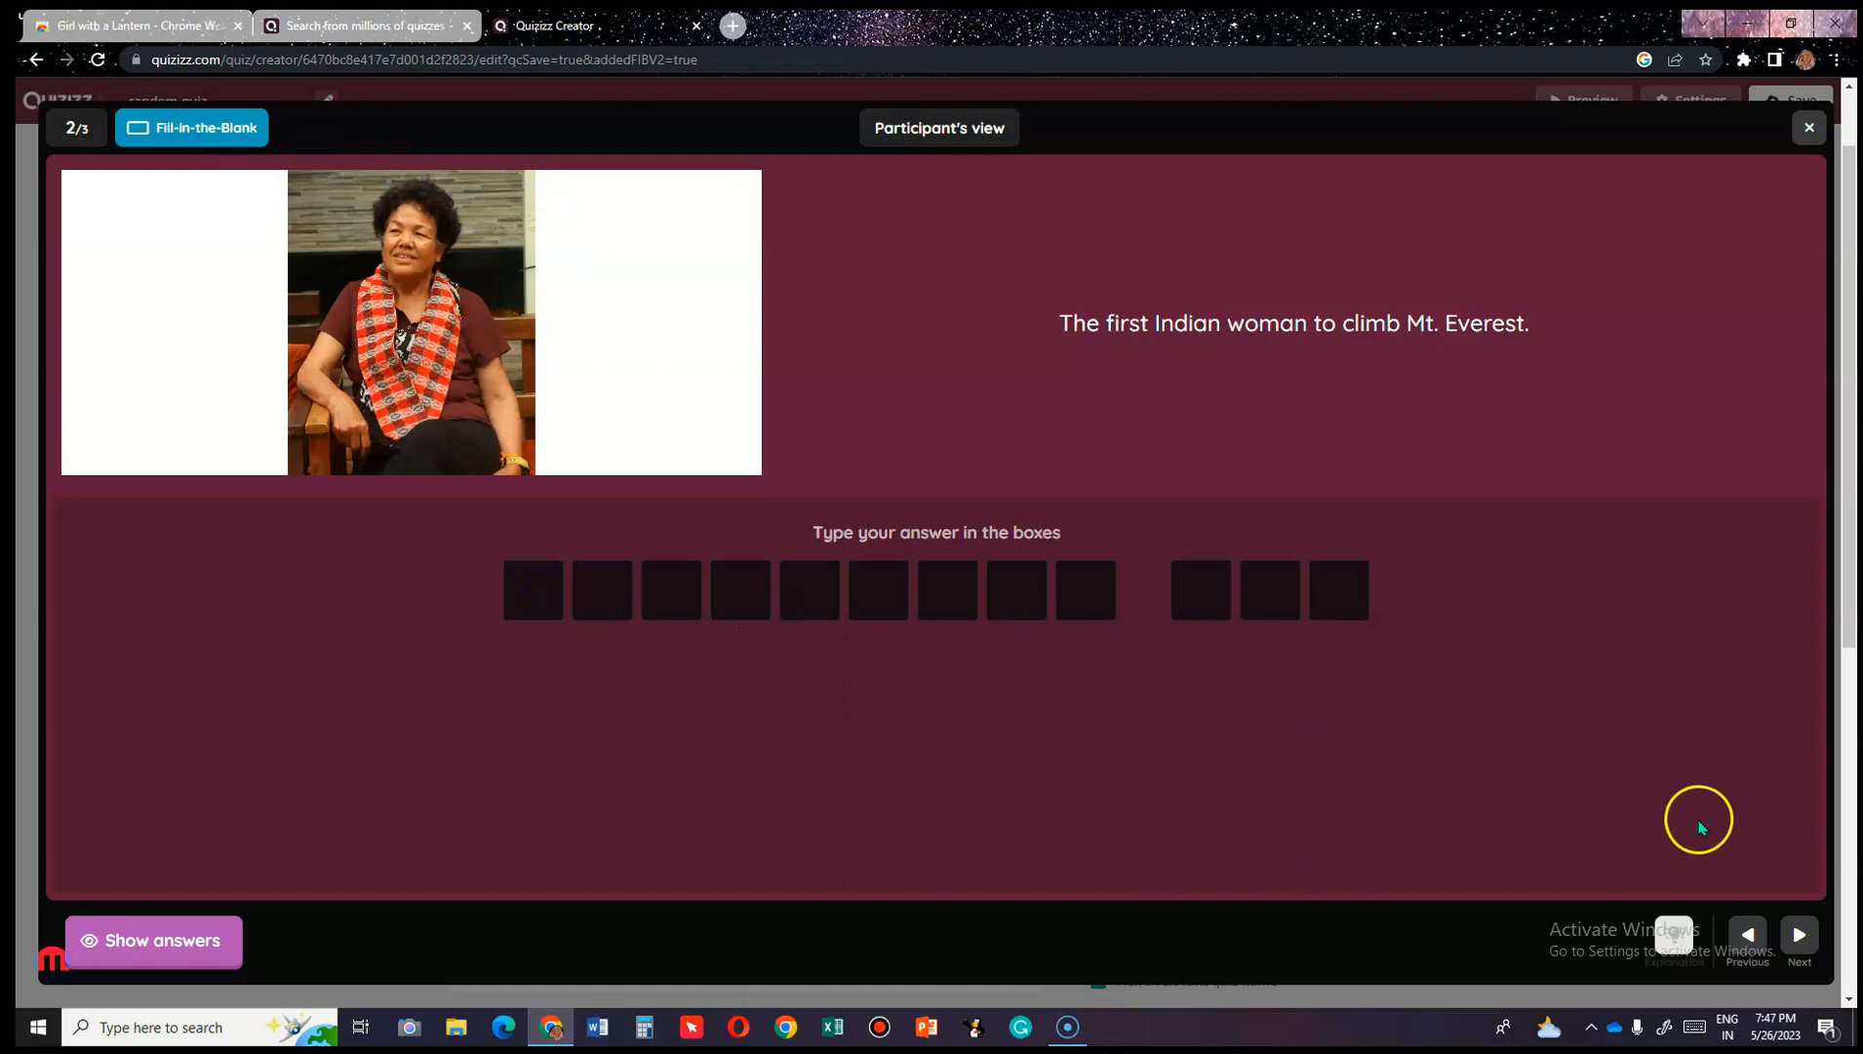
# Go on to the draw question in the preview, try pencil strokes on its canvas and close the preview.
pyautogui.click(1799, 935)
pyautogui.moveTo(832, 468)
pyautogui.mouseDown()
pyautogui.moveTo(957, 471)
pyautogui.moveTo(848, 591)
pyautogui.mouseUp()
pyautogui.click(1293, 246)
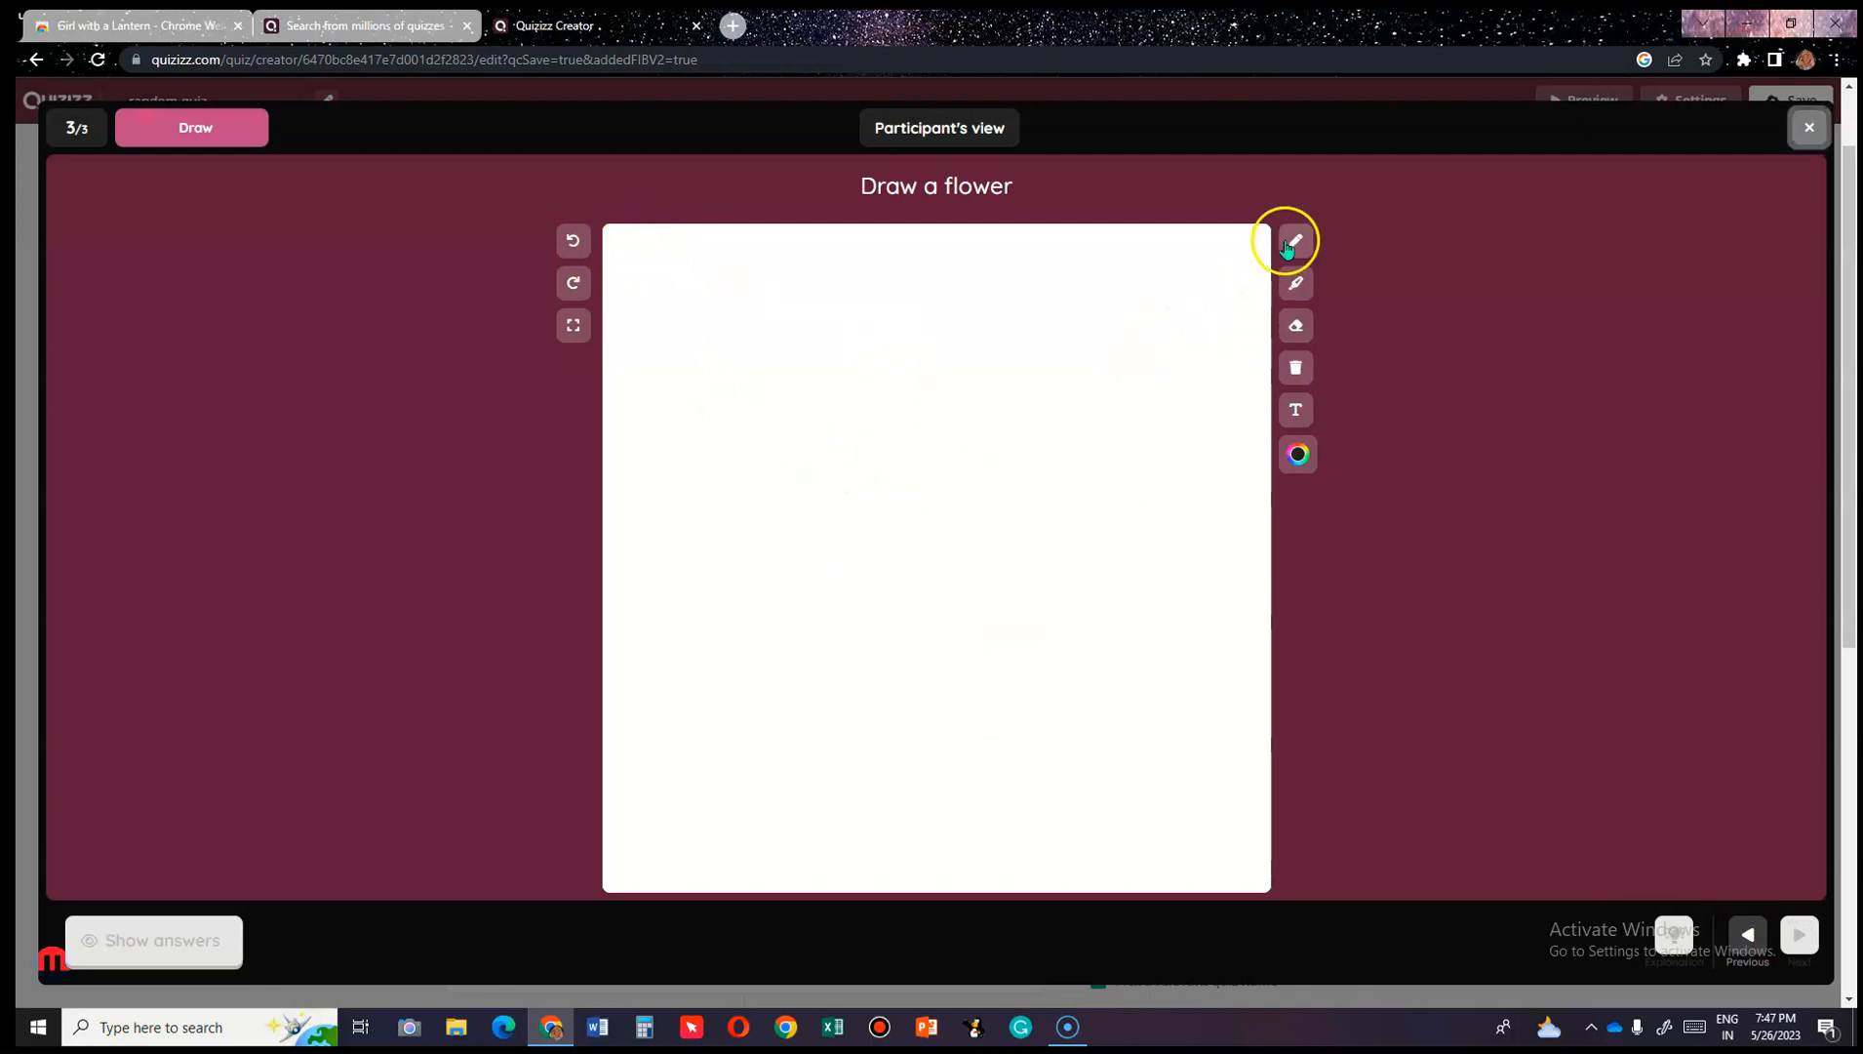
pyautogui.moveTo(868, 509); pyautogui.dragTo(936, 592)
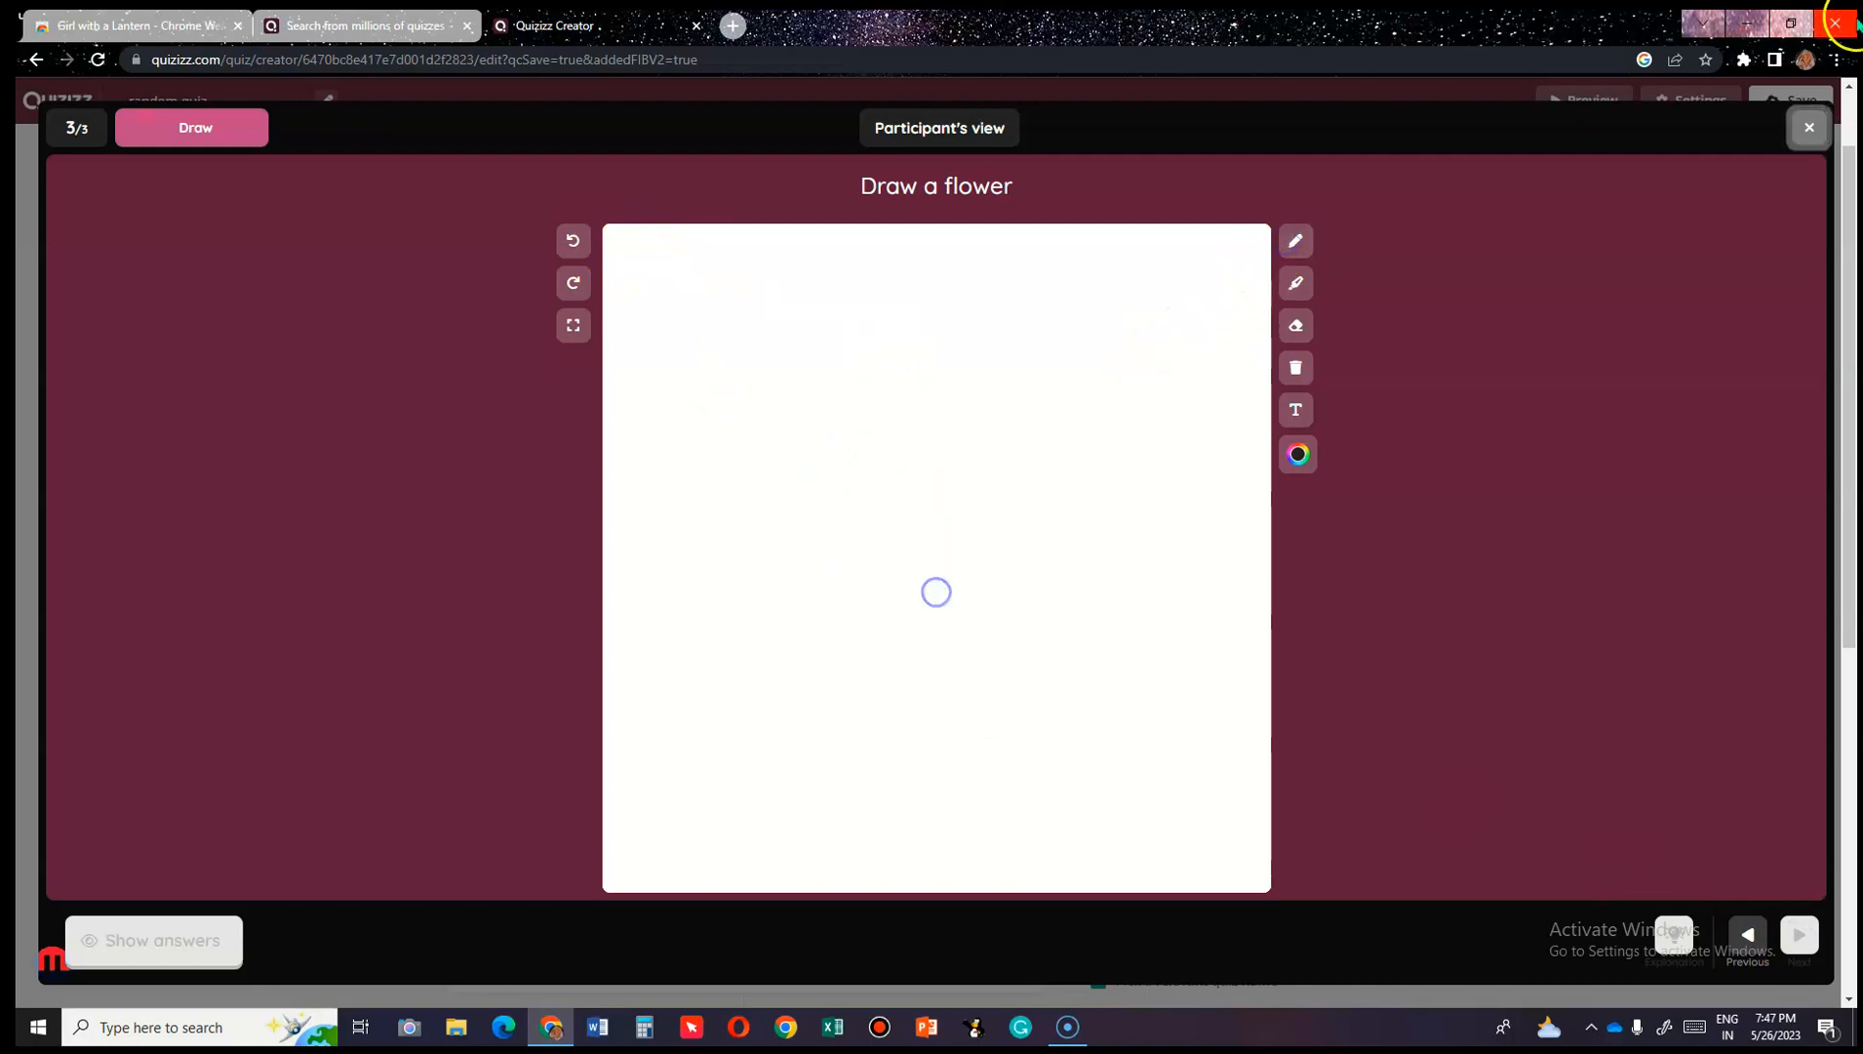
pyautogui.click(1812, 132)
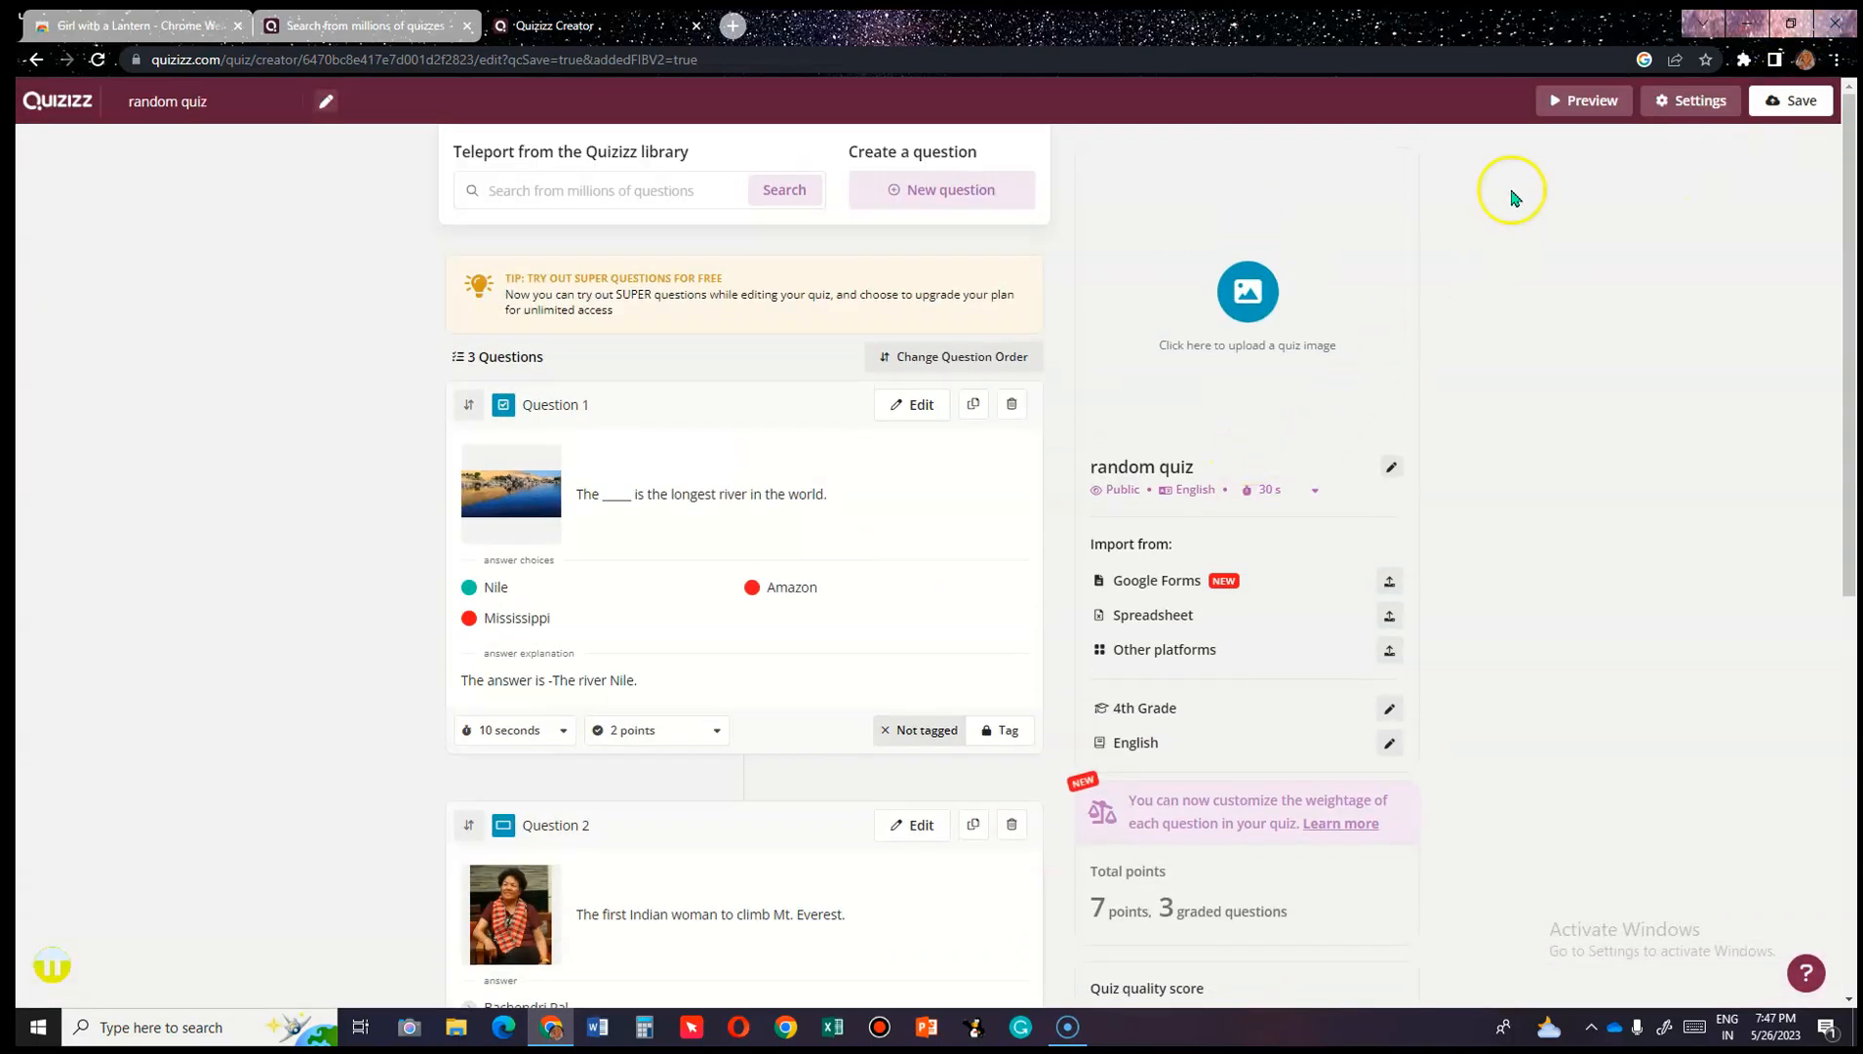
# Save the finished quiz with its existing settings, without starting a live session or assigning homework.
pyautogui.click(1780, 105)
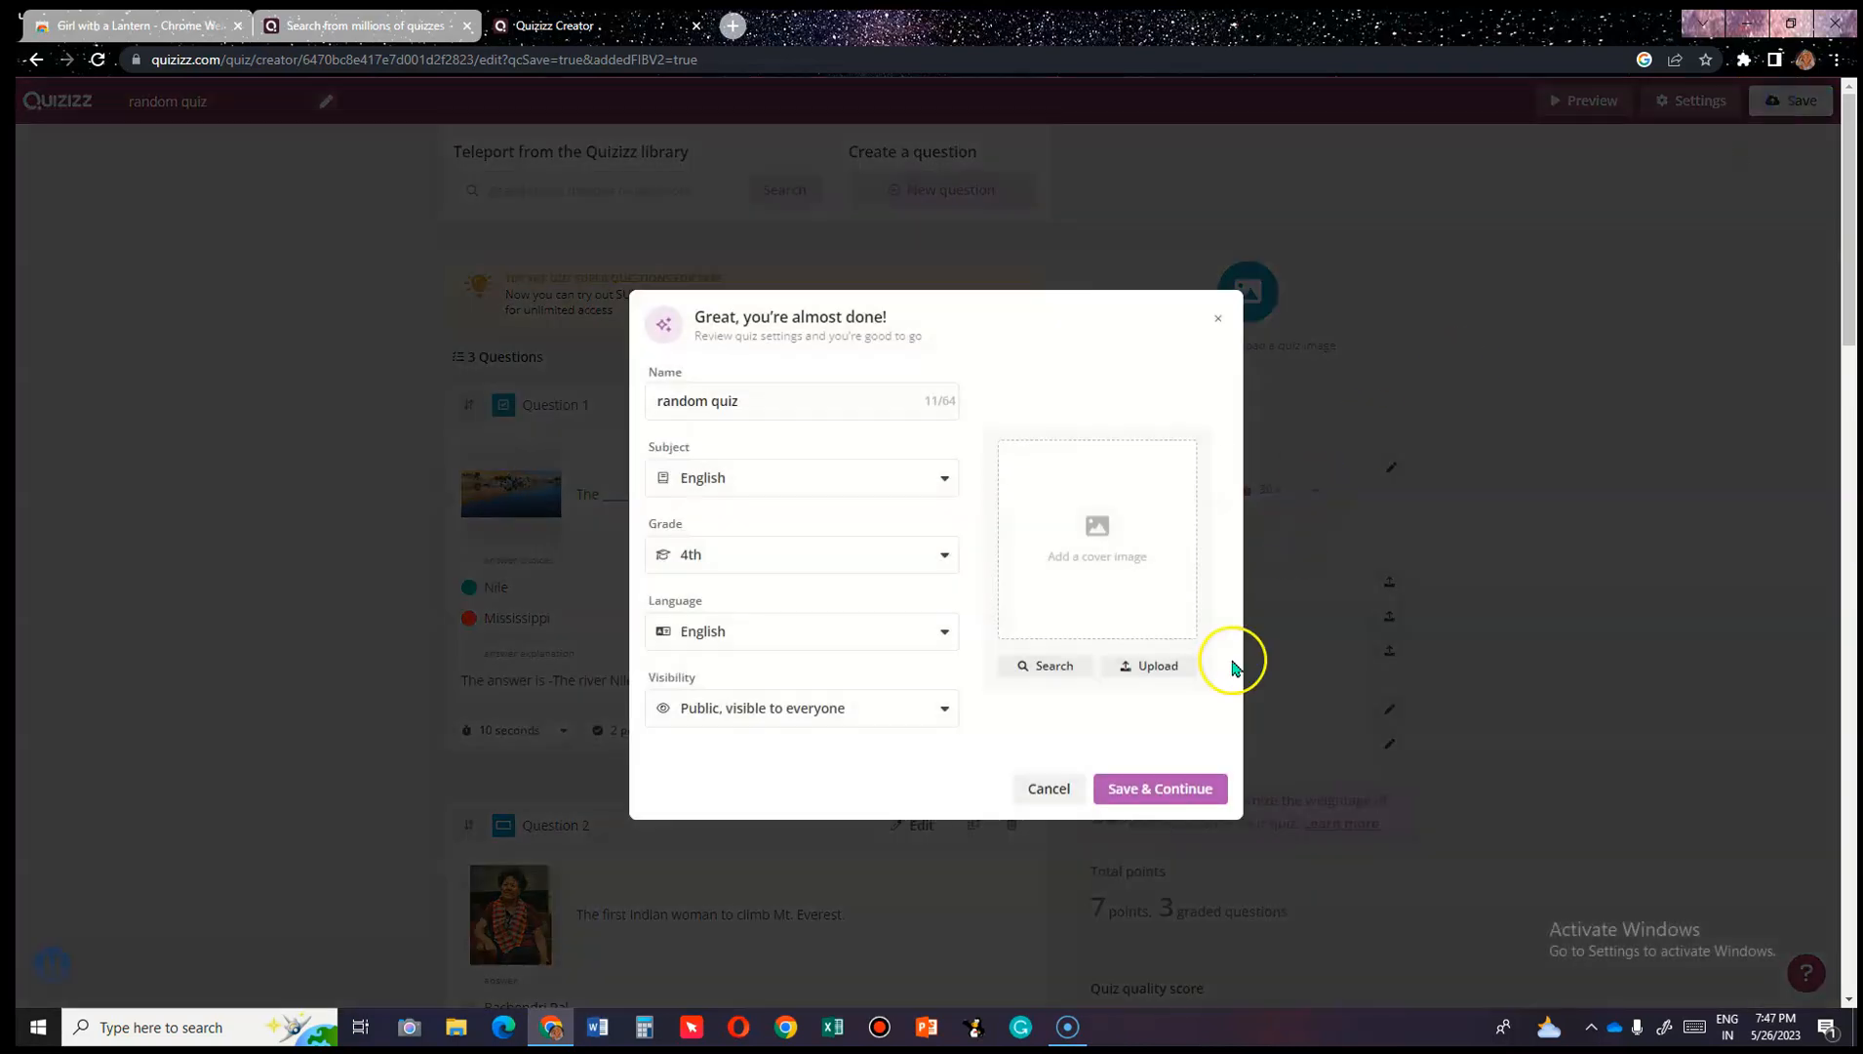
pyautogui.click(1183, 786)
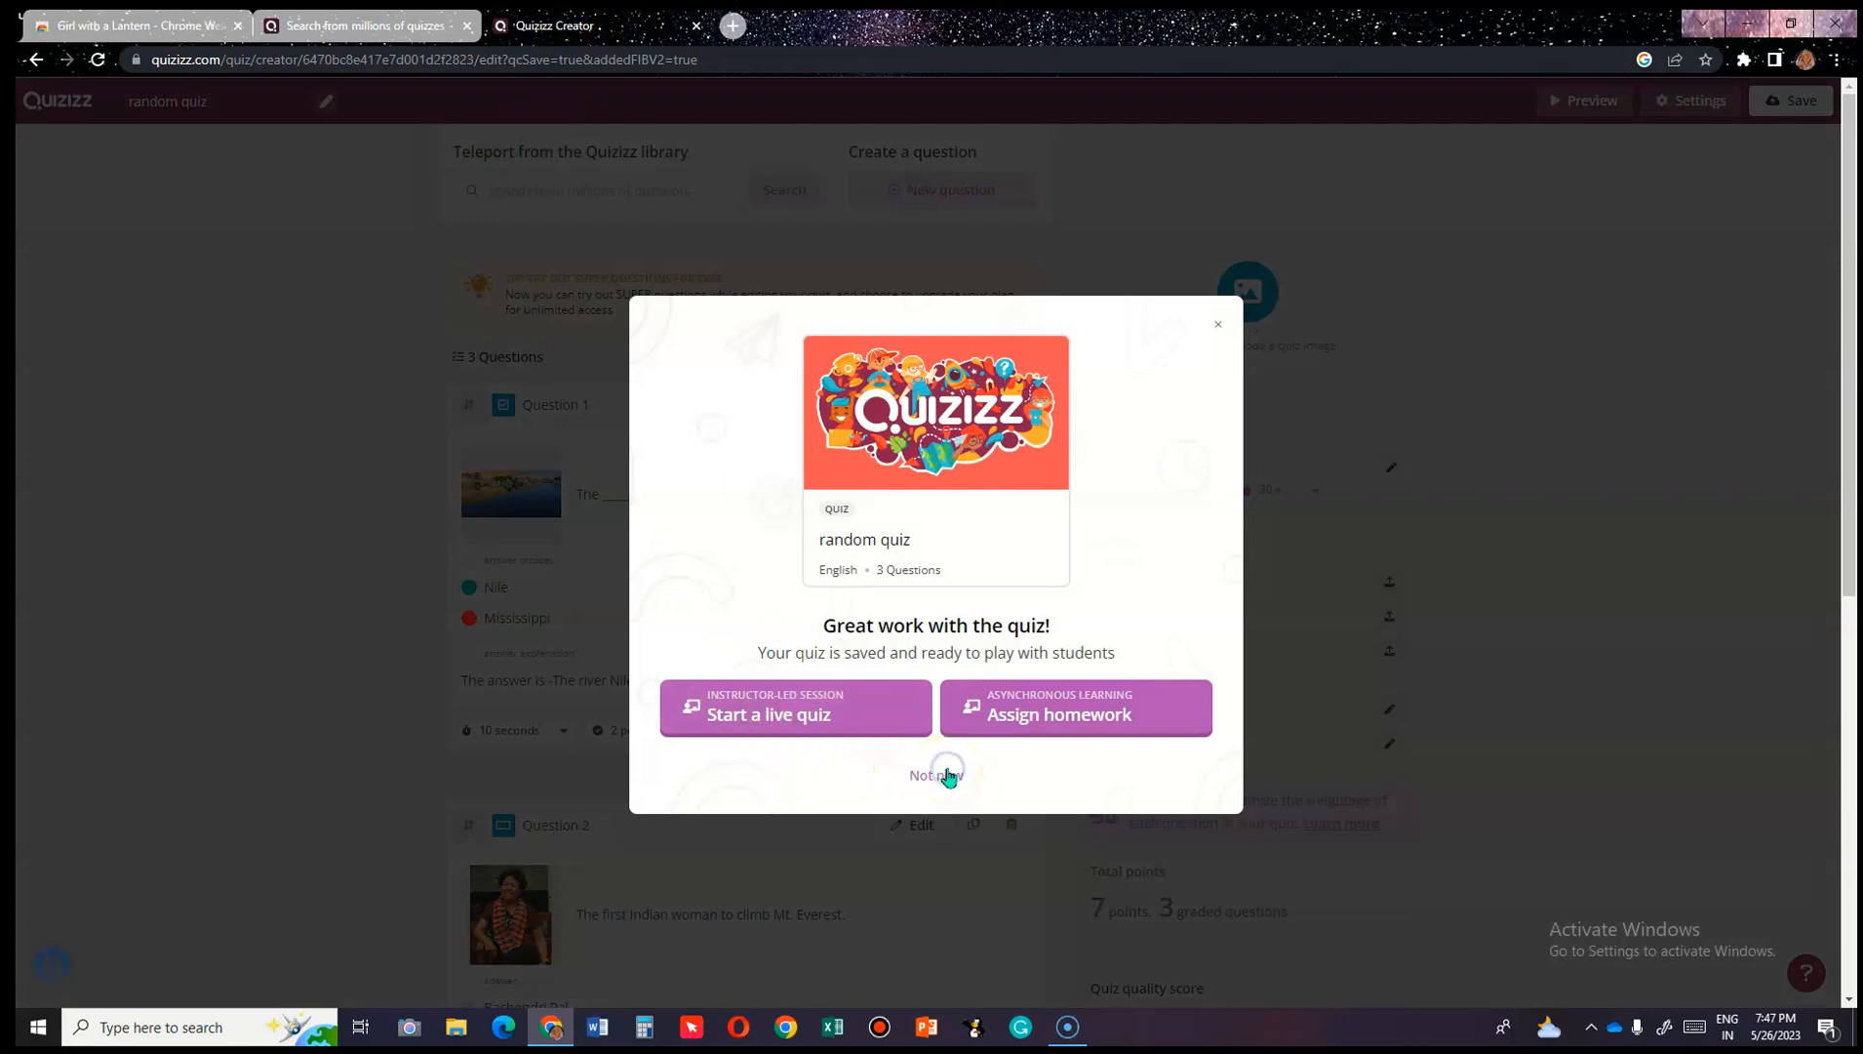
pyautogui.click(964, 708)
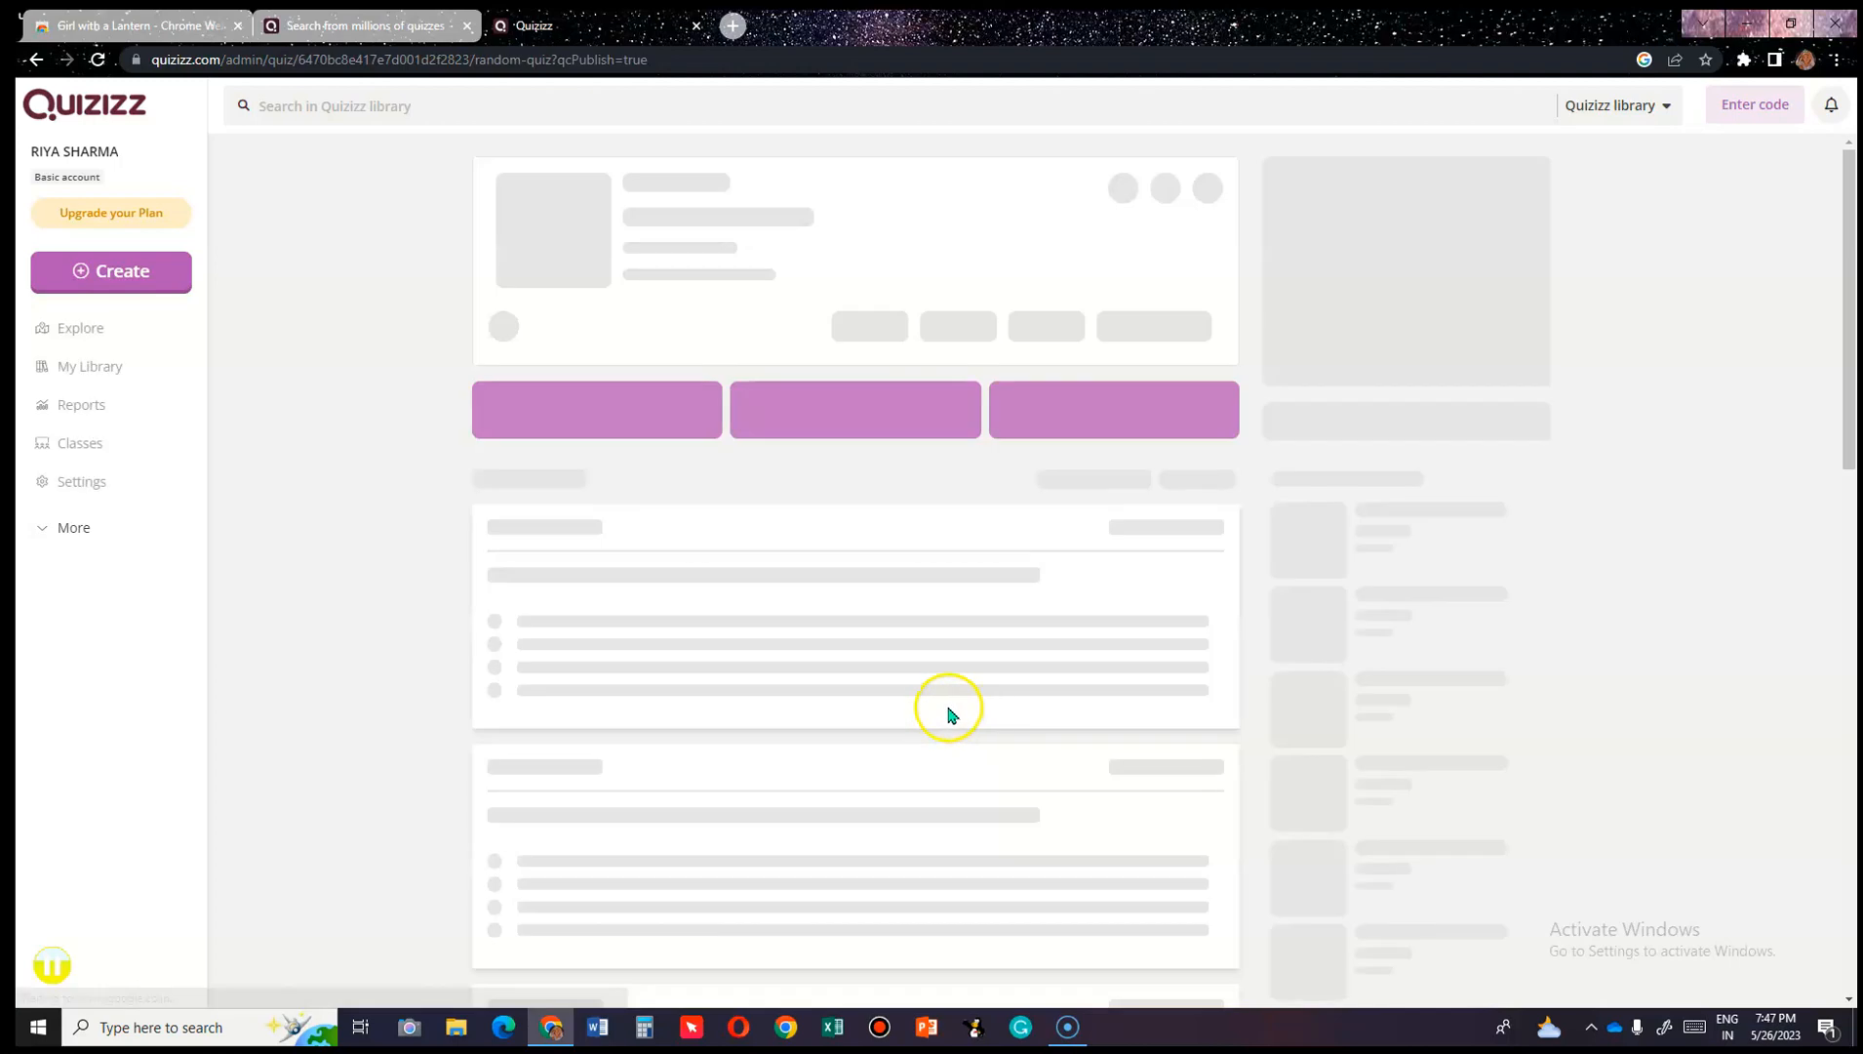
# Look over the published quiz's page, open its playable preview and close the leftover question-search page.
pyautogui.scroll(-3, 686, 586)
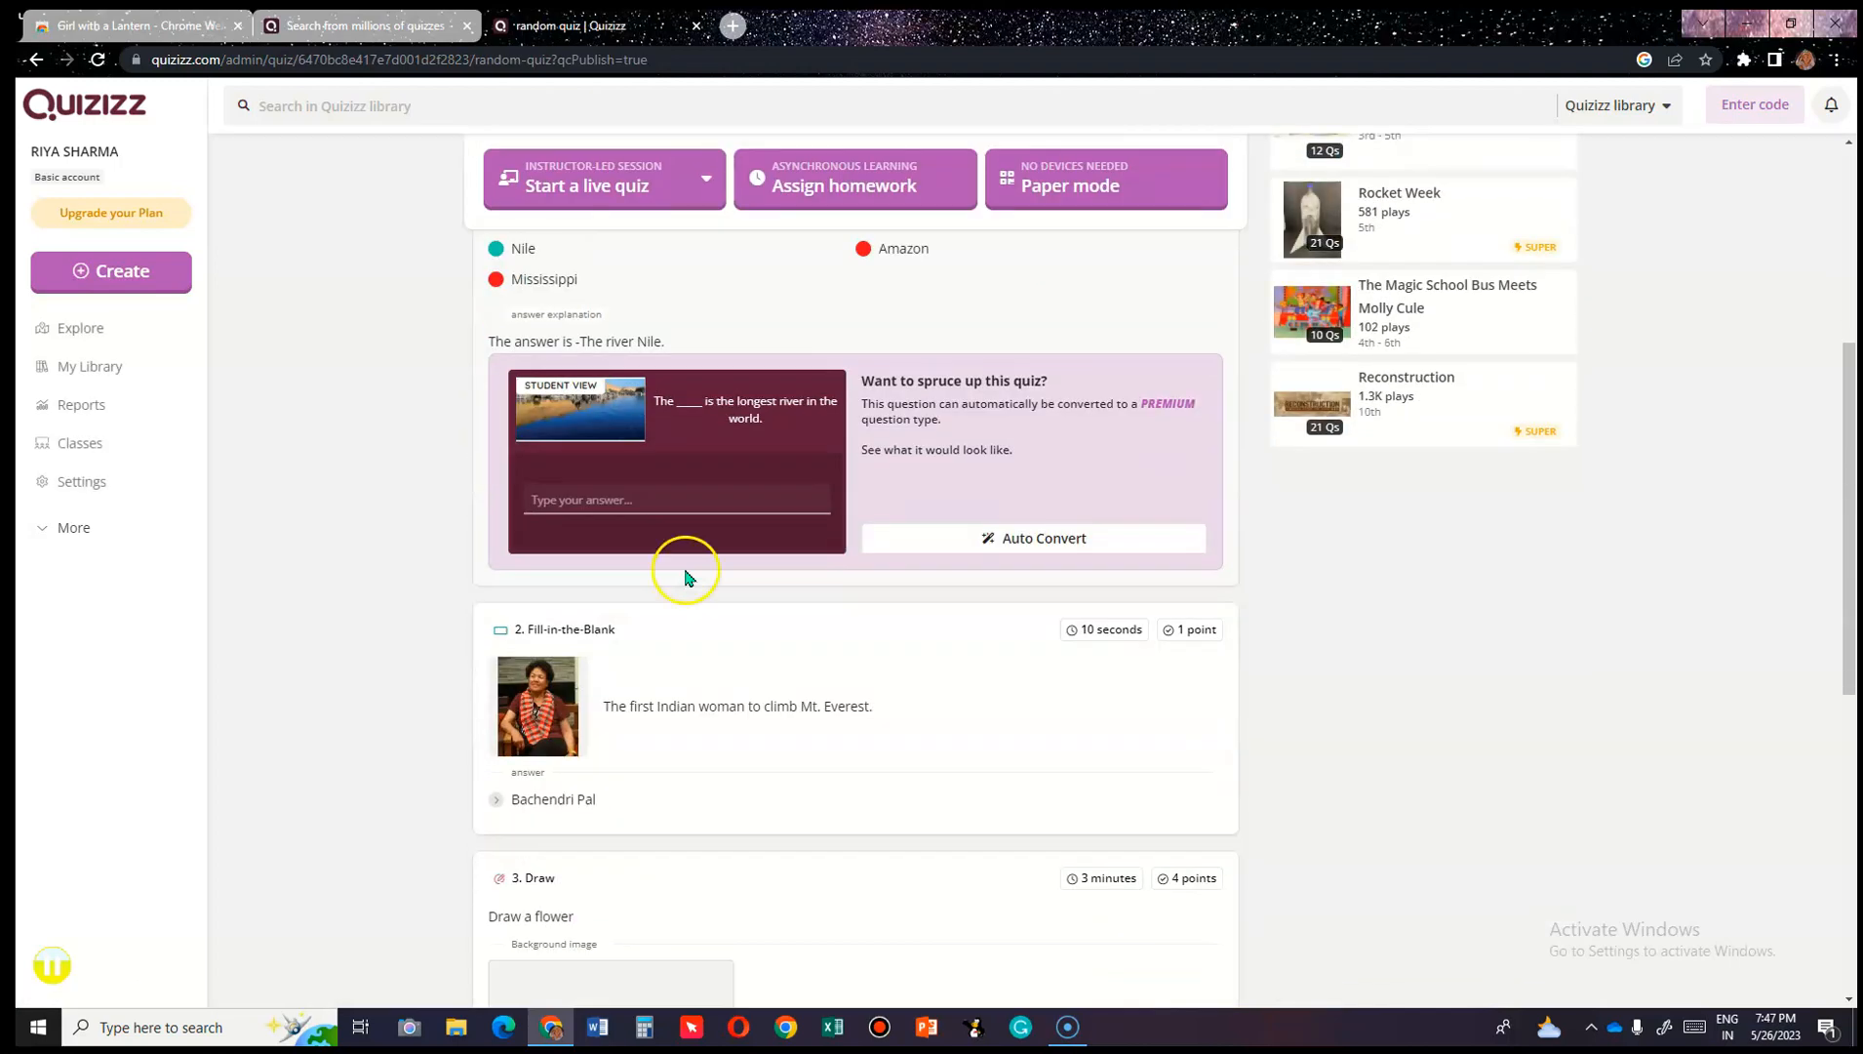
pyautogui.scroll(3, 686, 577)
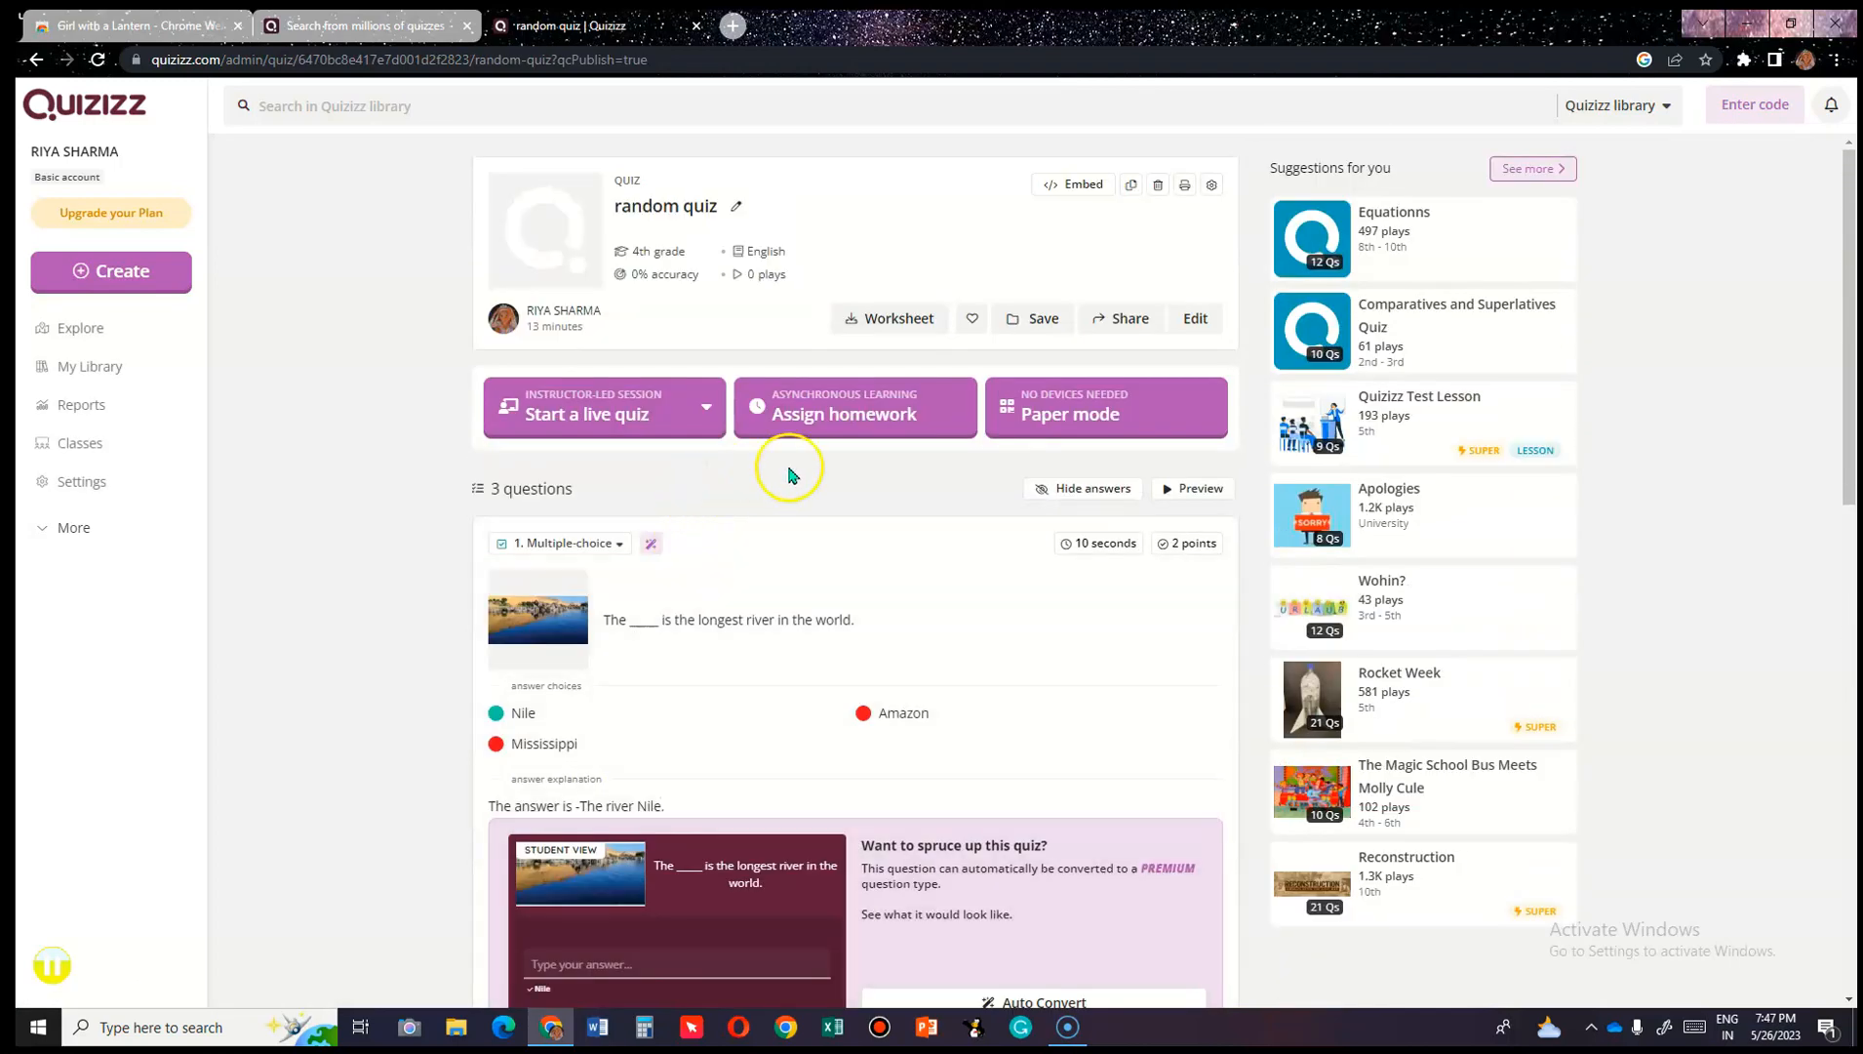
pyautogui.click(1175, 492)
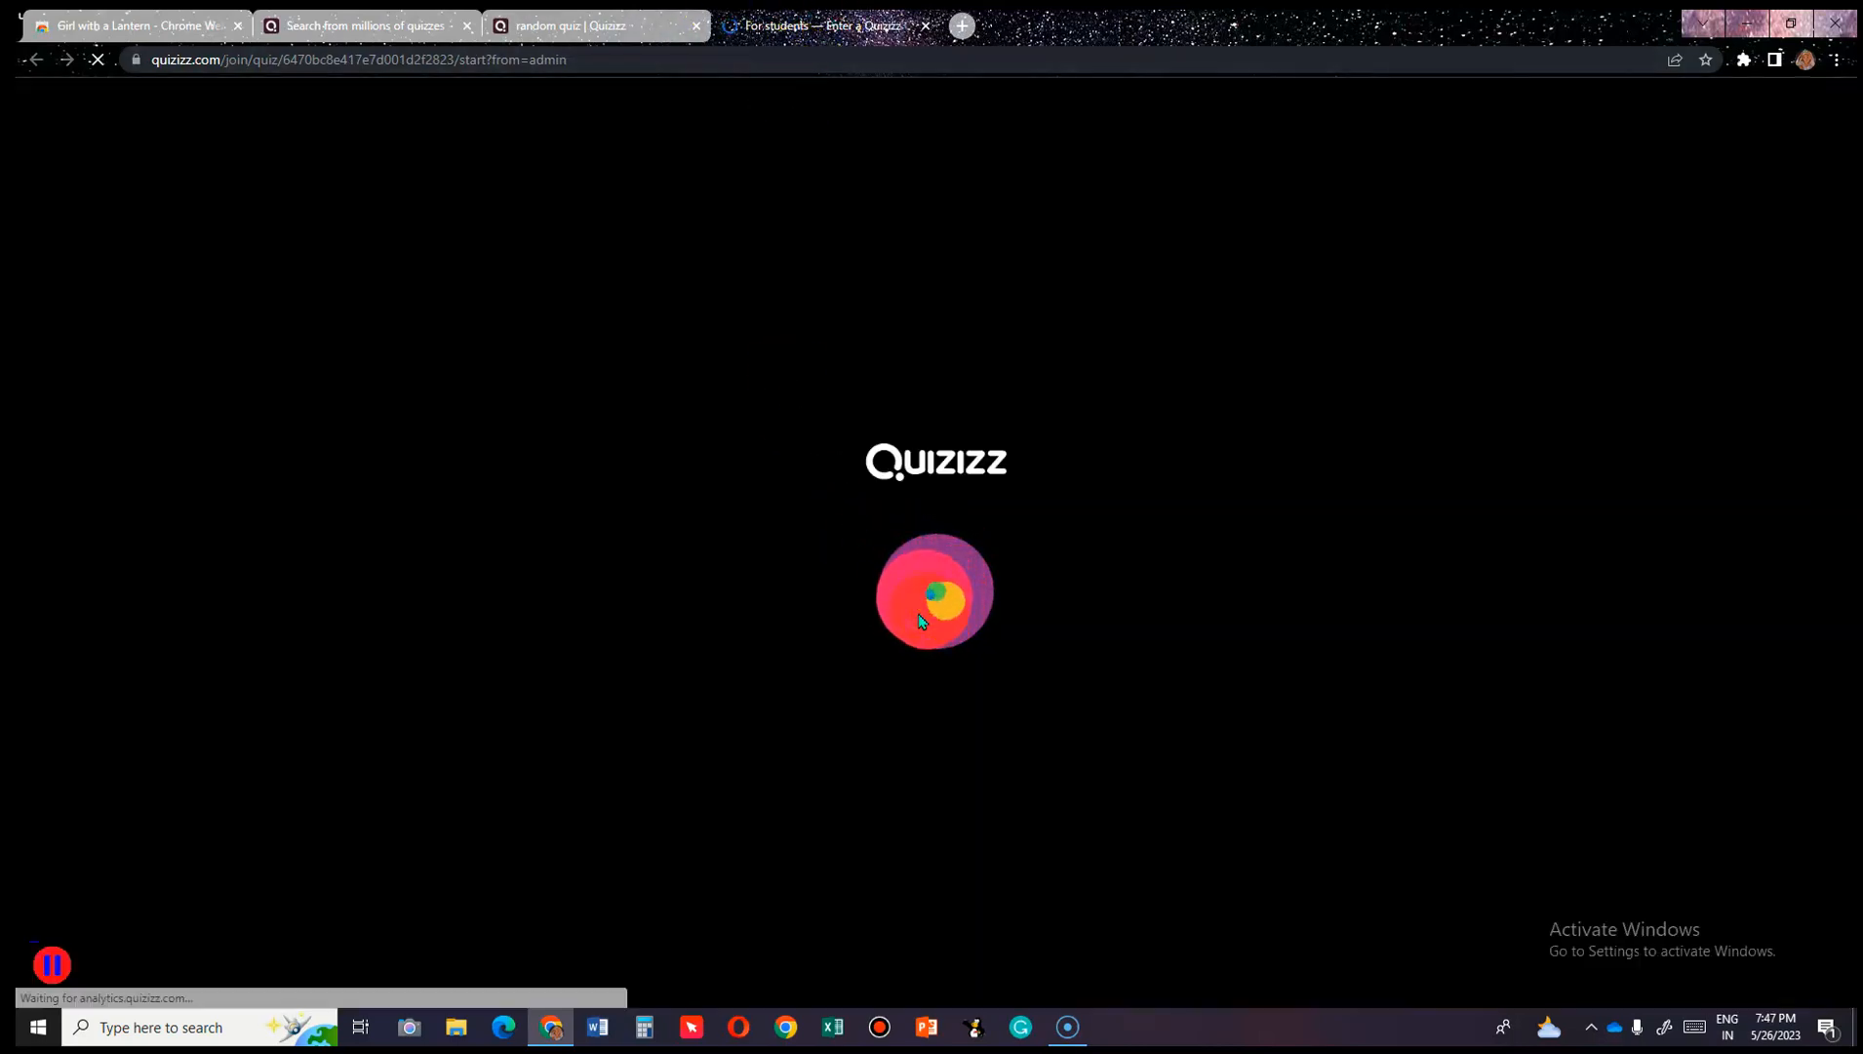
pyautogui.click(522, 25)
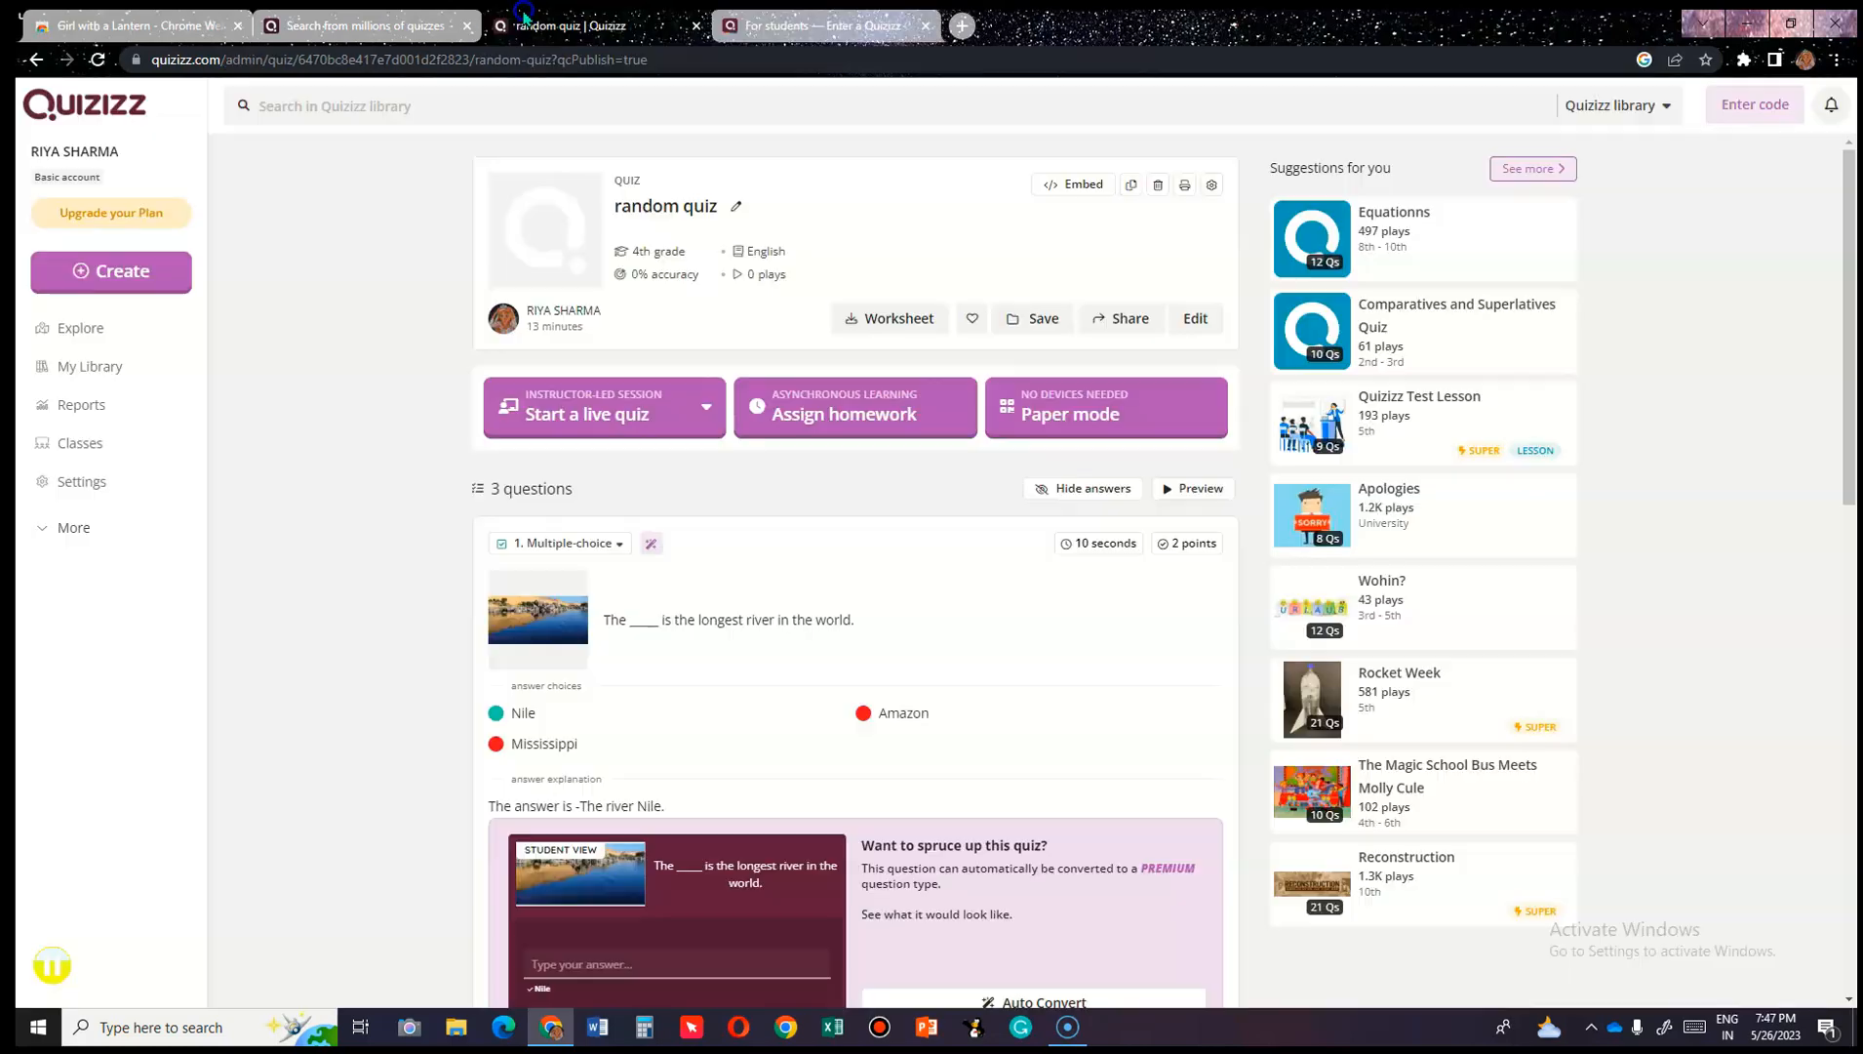
pyautogui.click(467, 25)
pyautogui.click(585, 26)
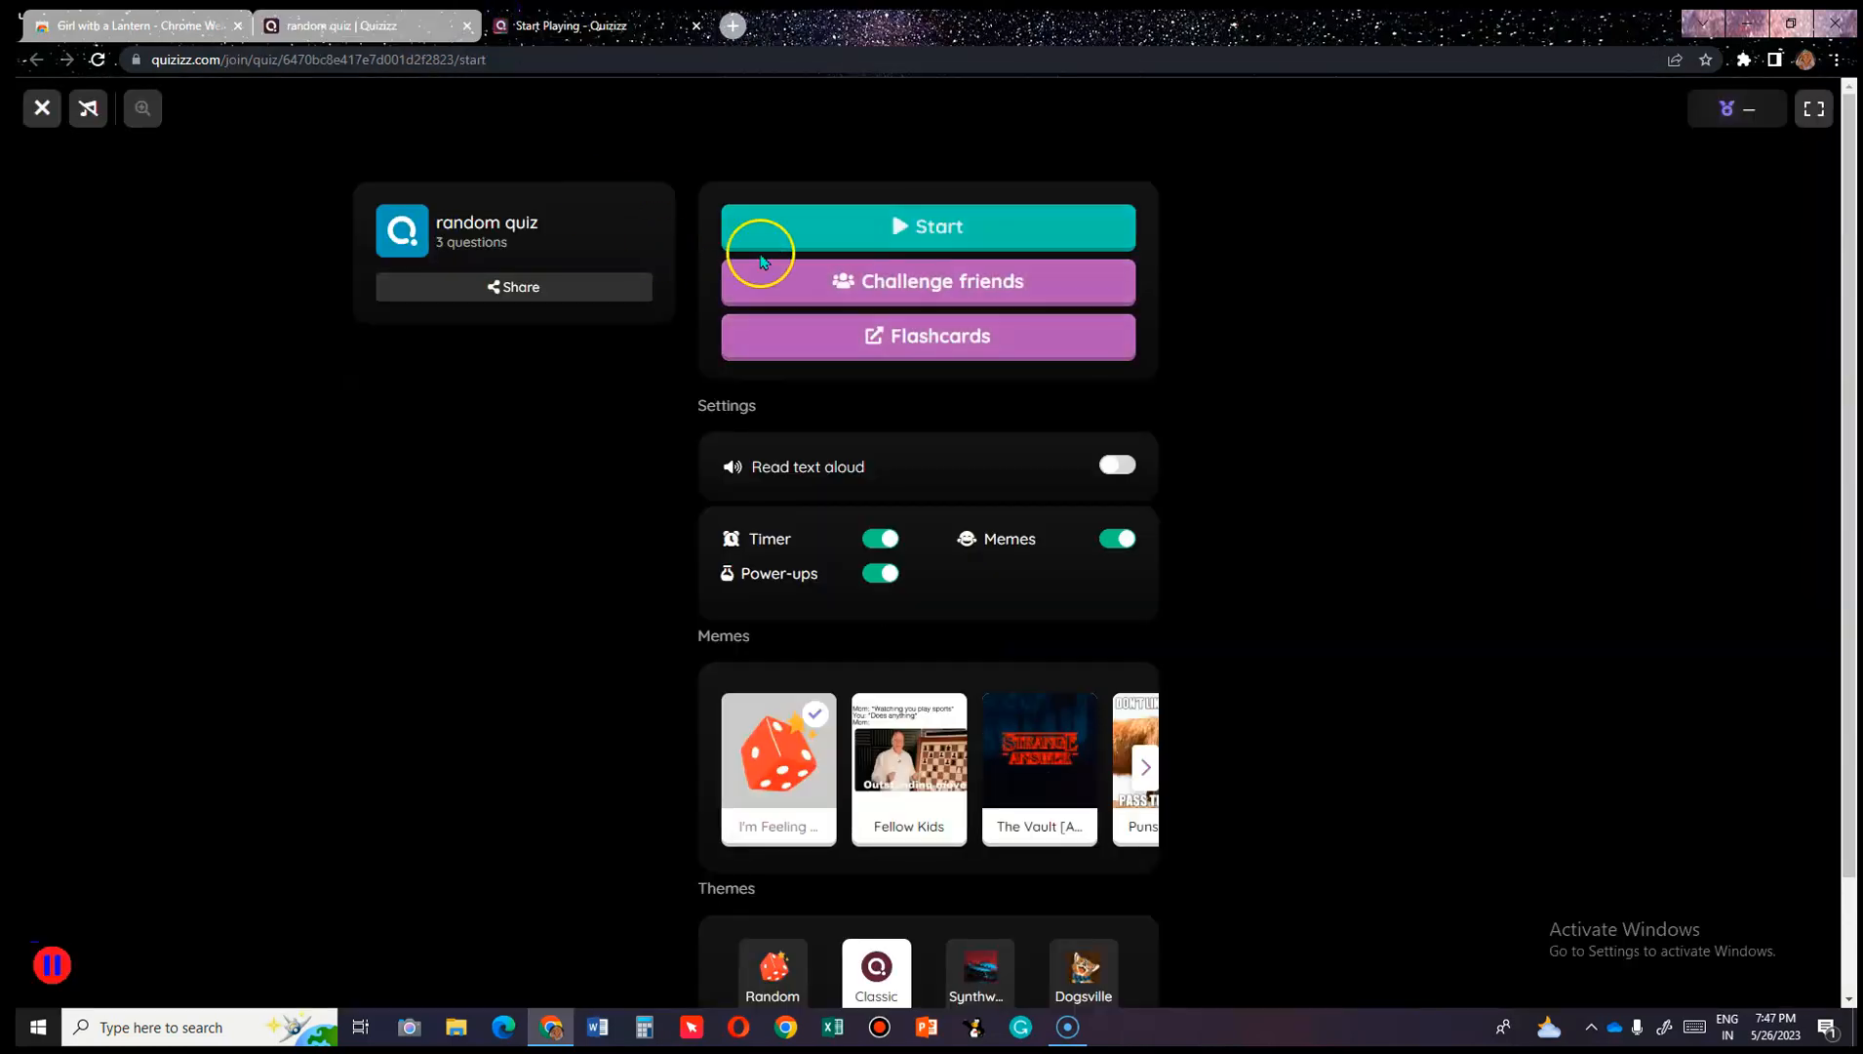
# Start the quiz, answer the longest-river question with Nile and continue past the answer explanation.
pyautogui.click(798, 234)
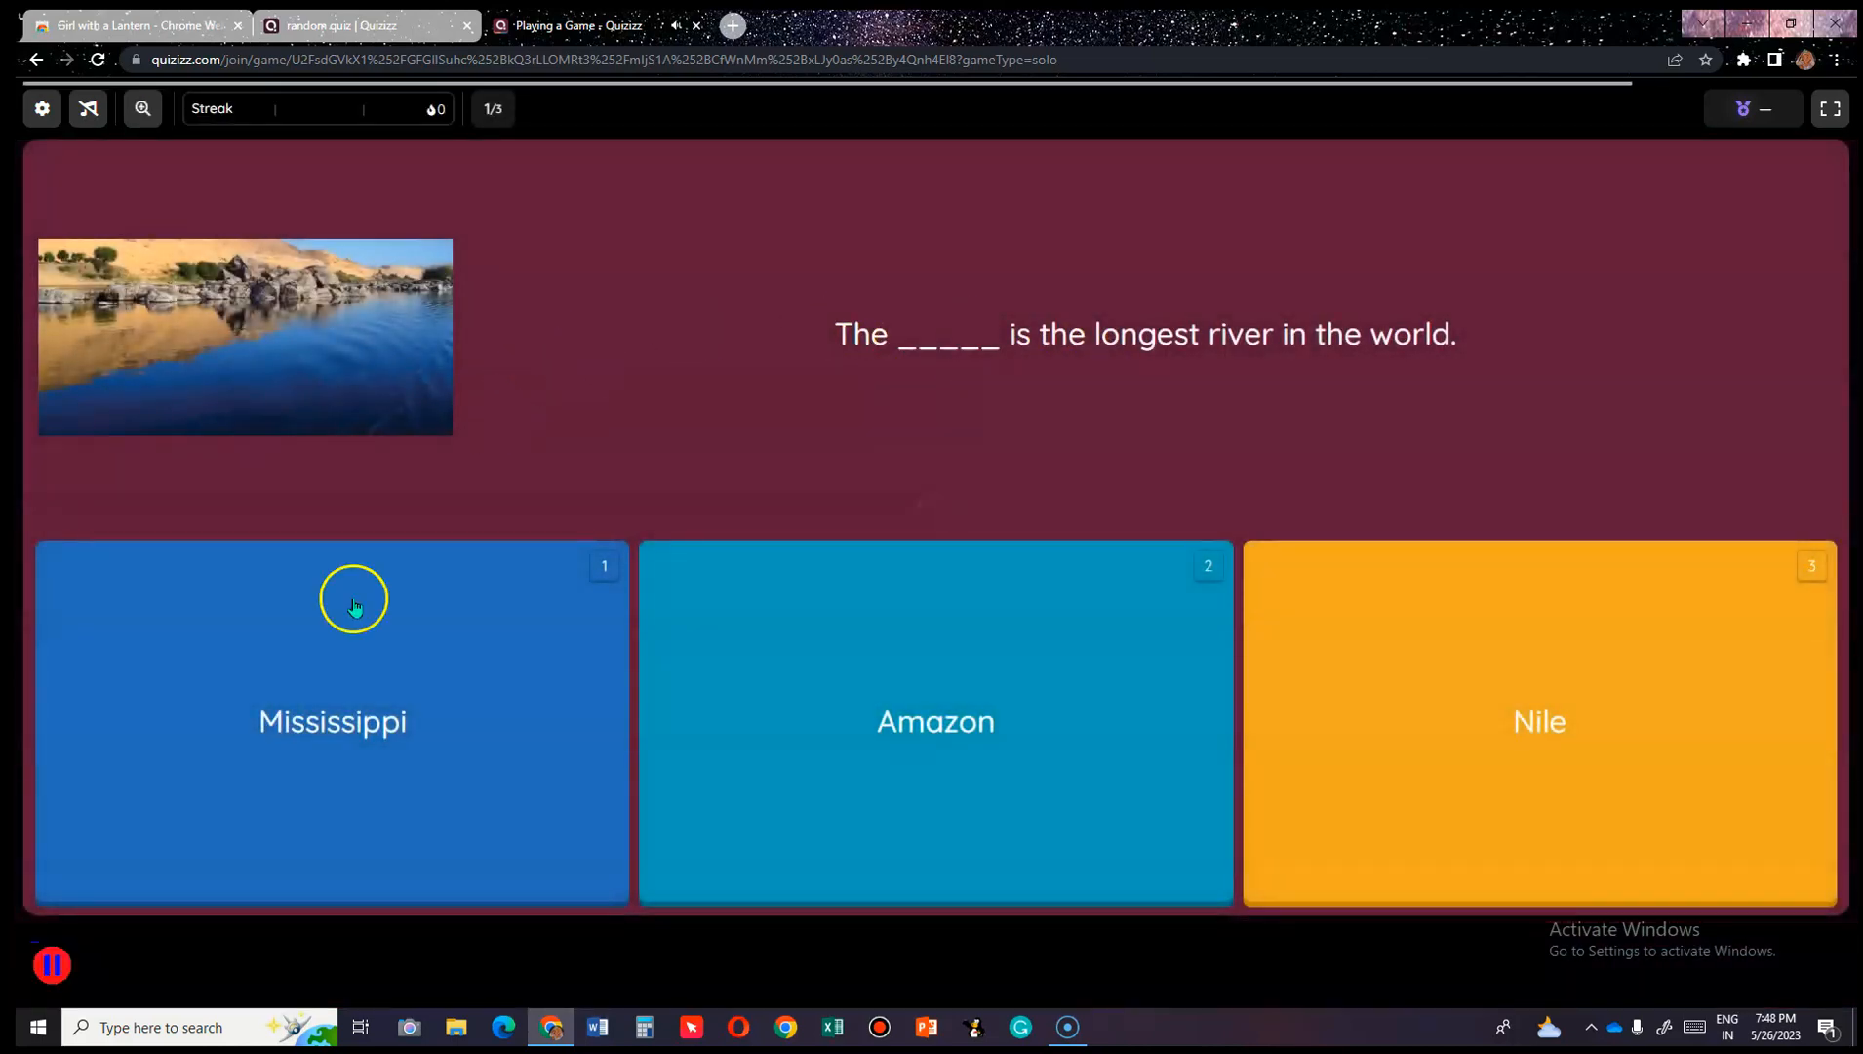
pyautogui.click(1568, 597)
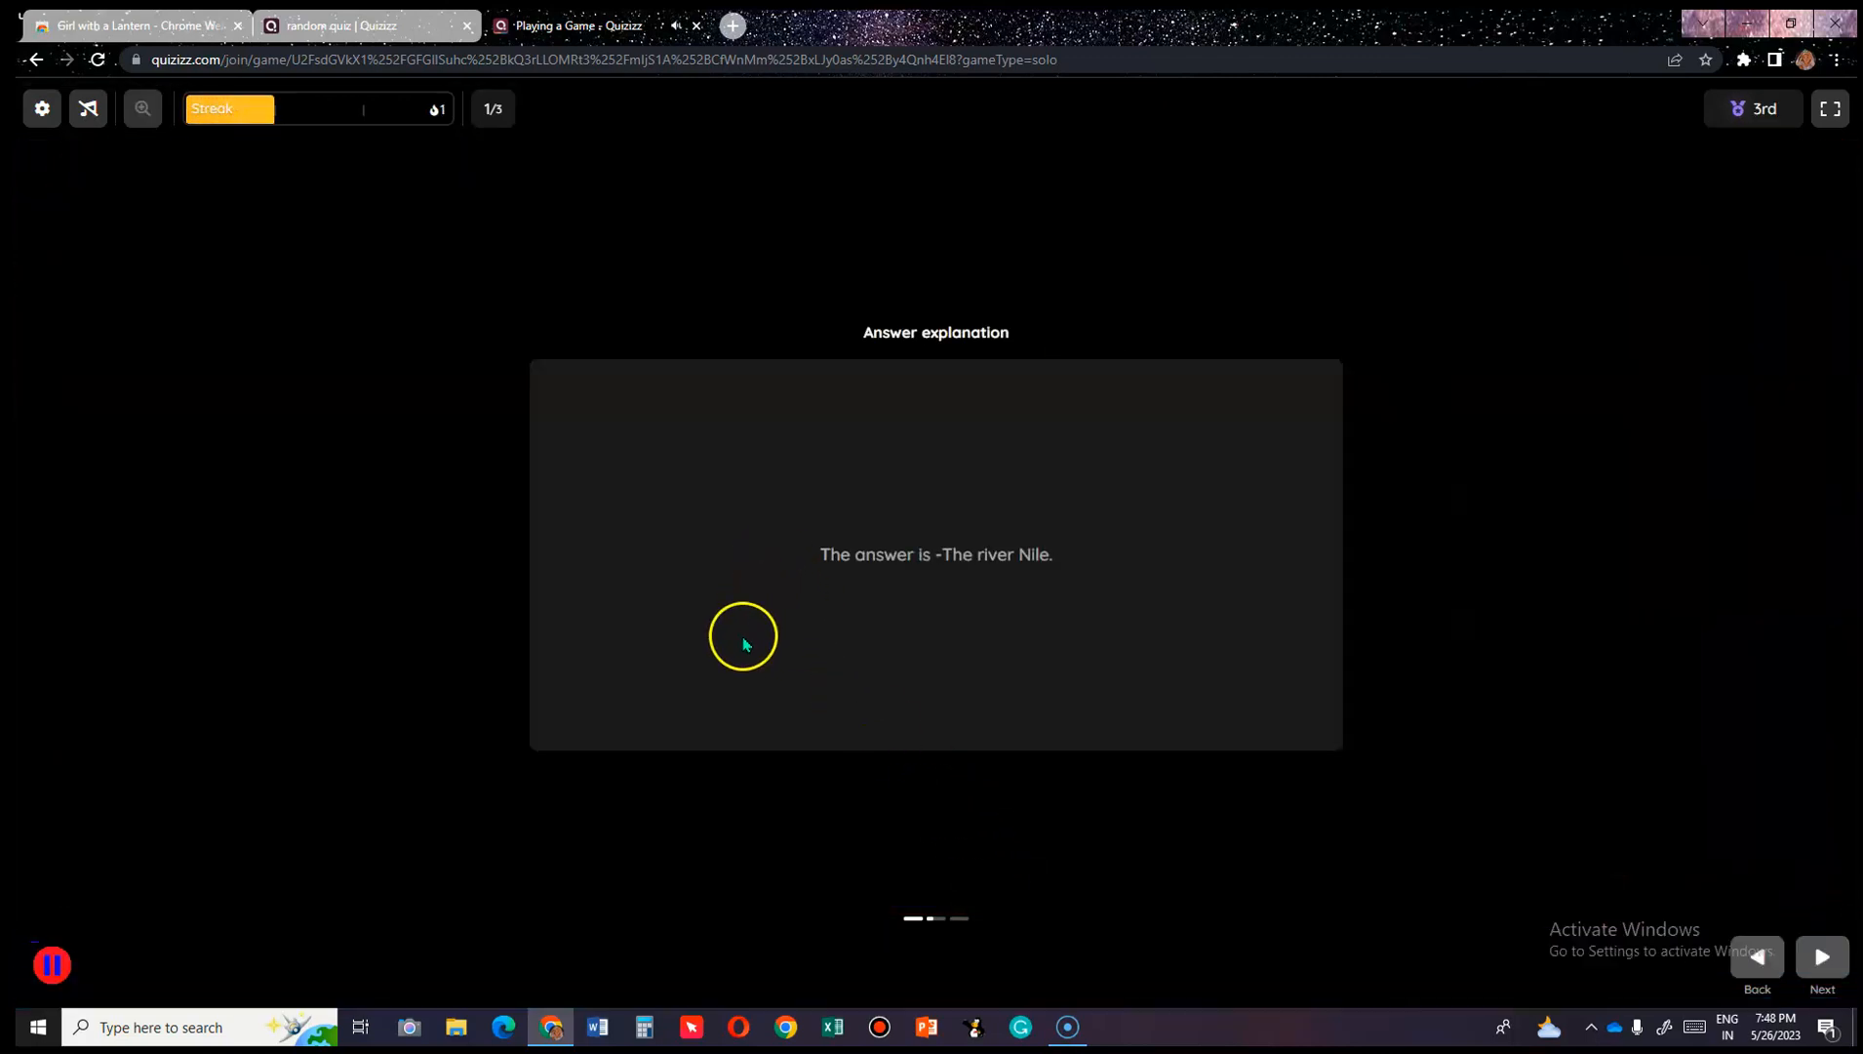
pyautogui.click(1823, 955)
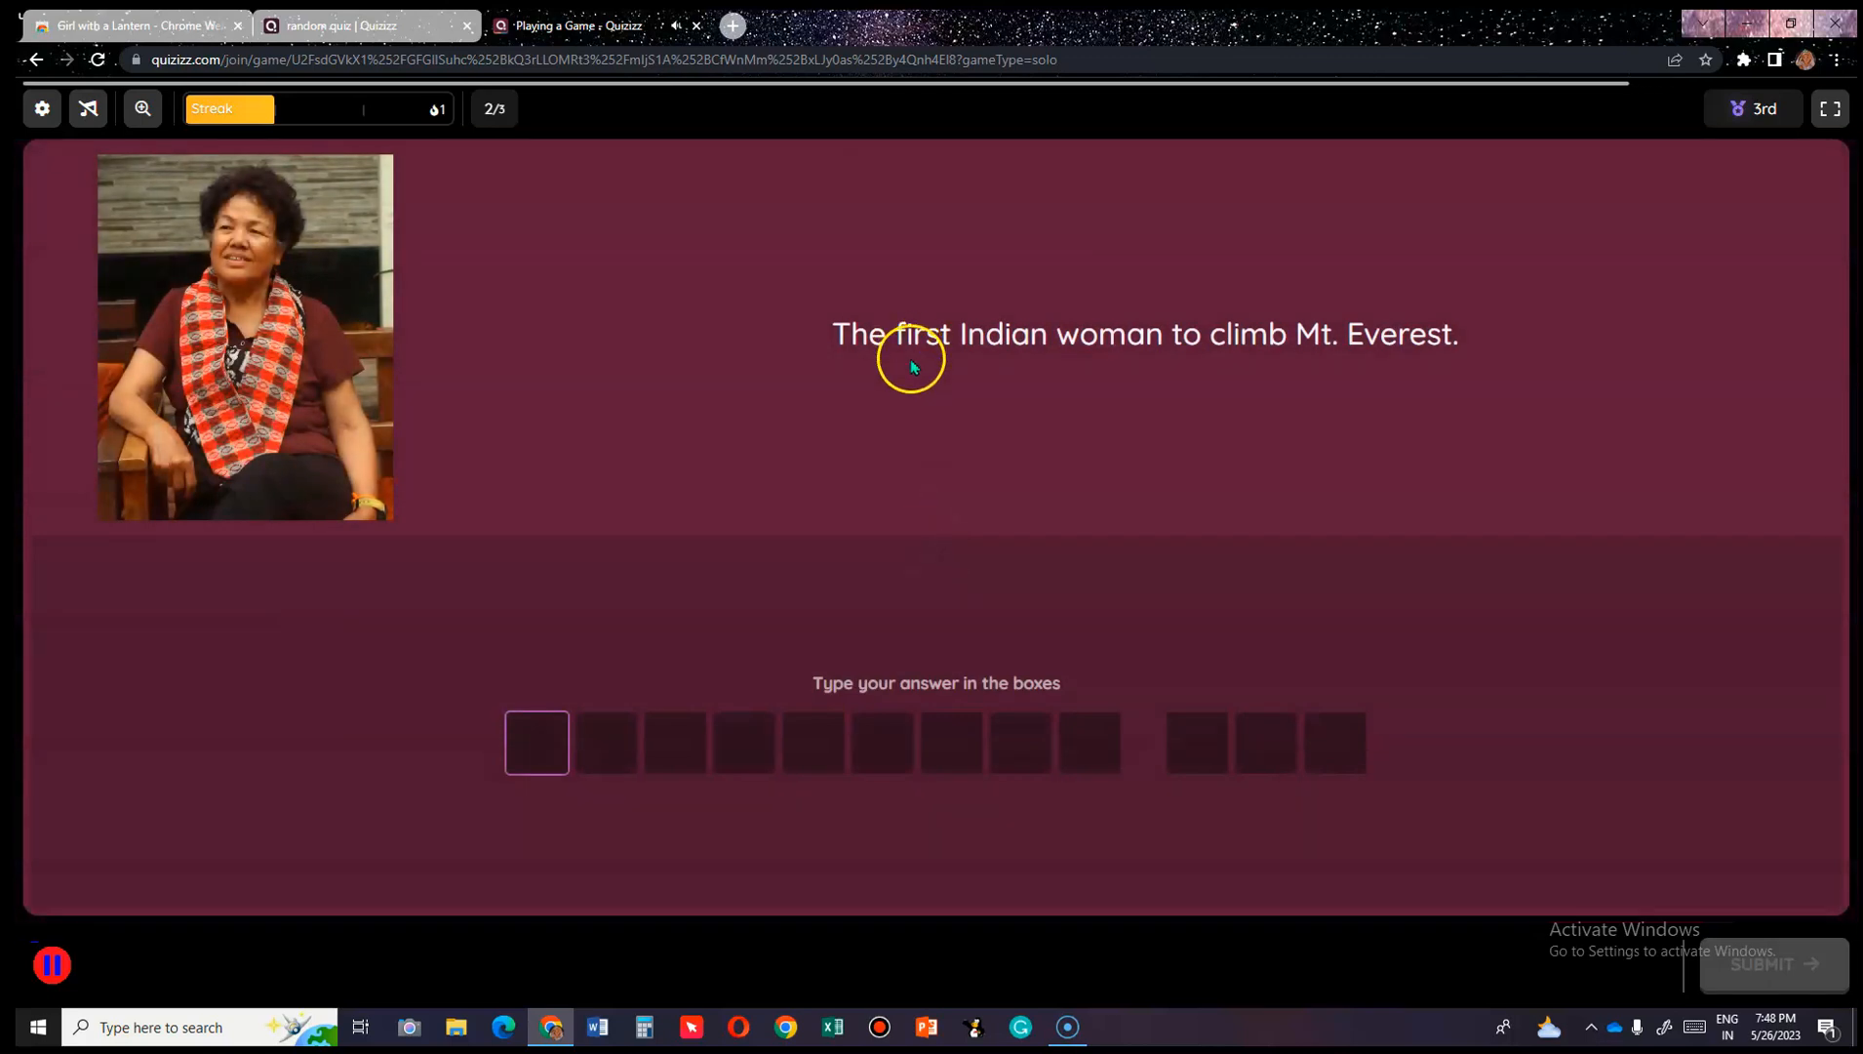
# Try answering the Mt. Everest question with Bache pal.
pyautogui.write('B')
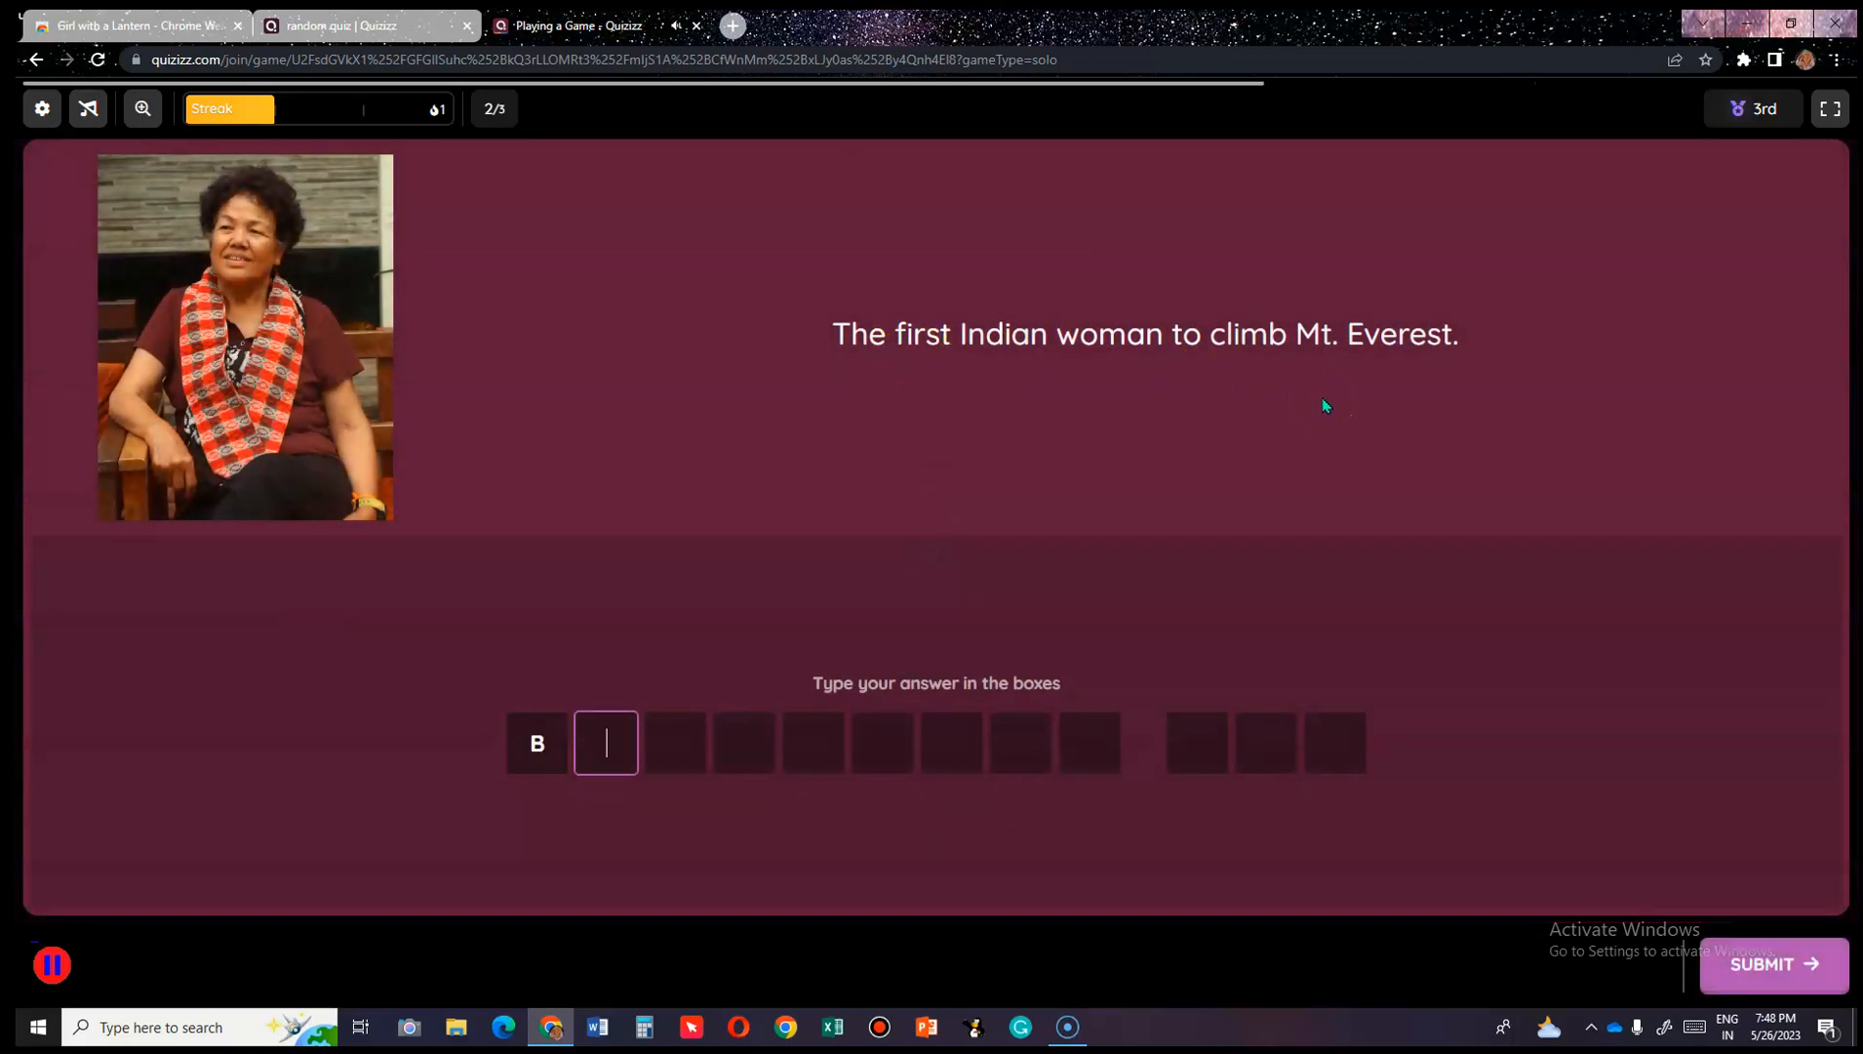
pyautogui.write('ache')
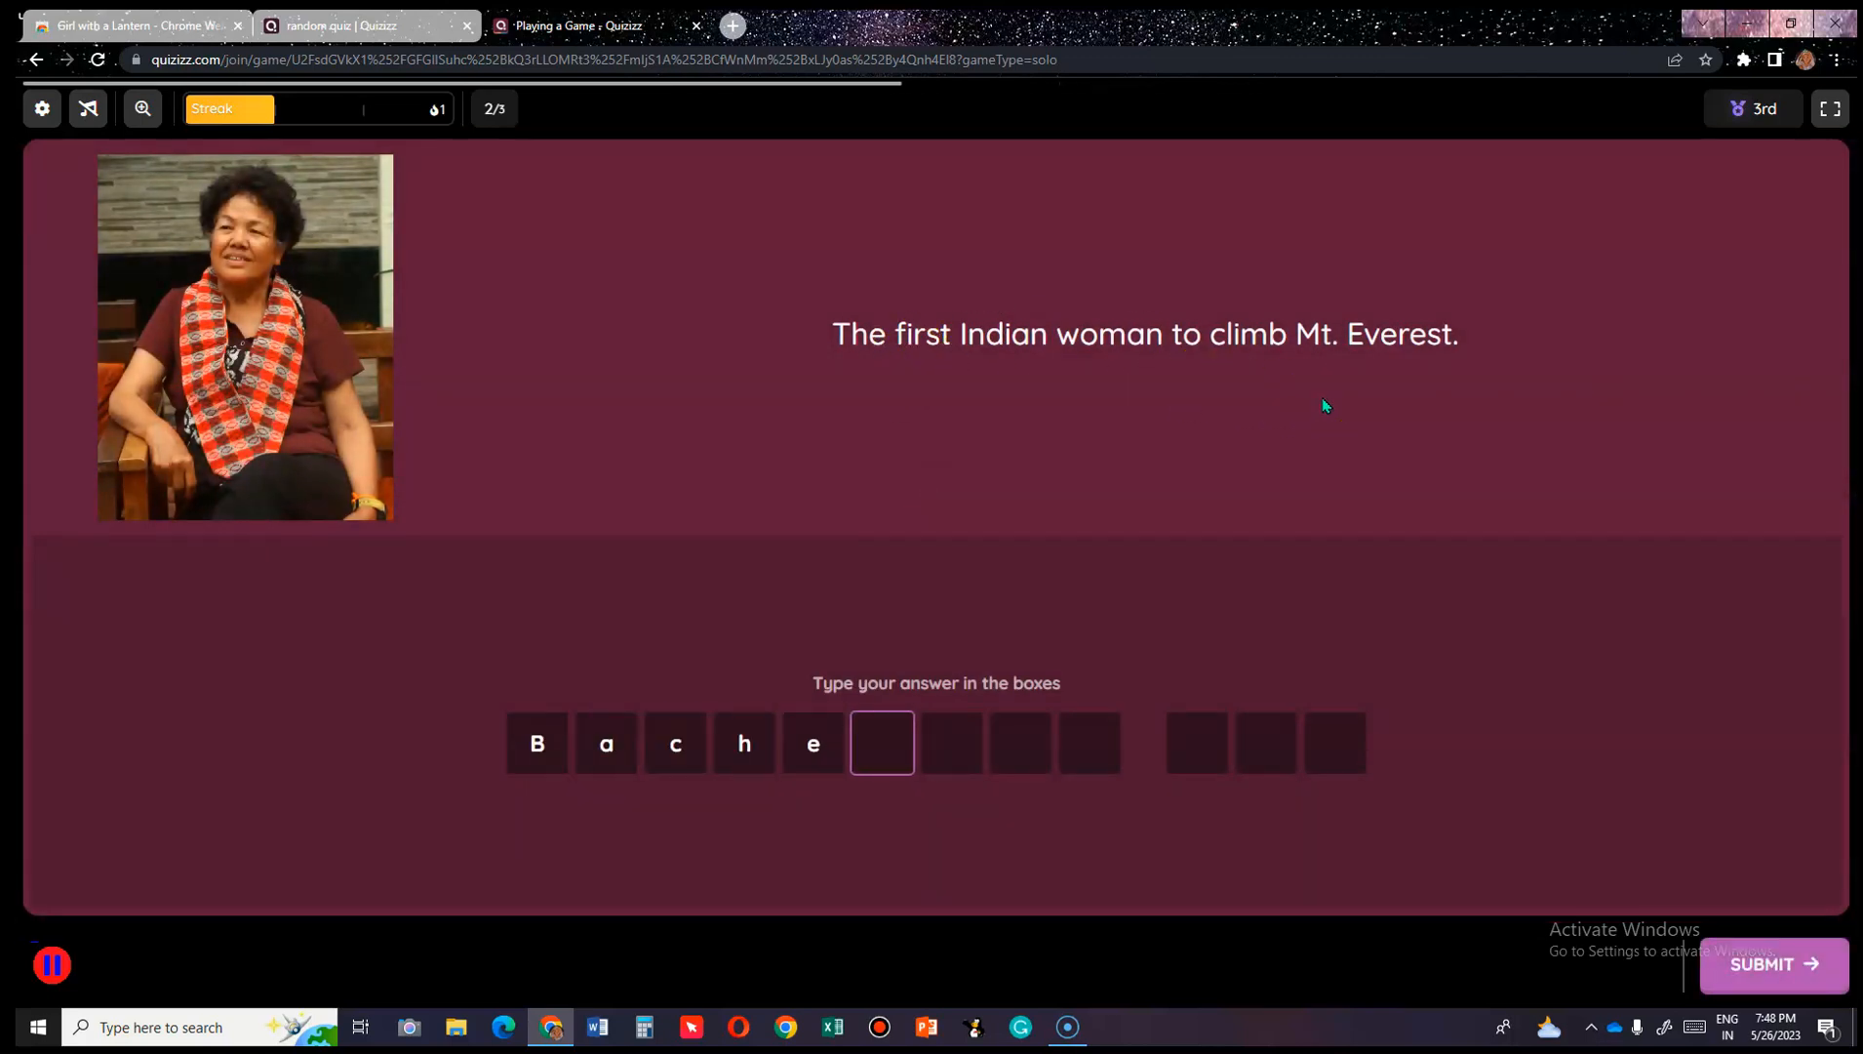
pyautogui.write(' pal')
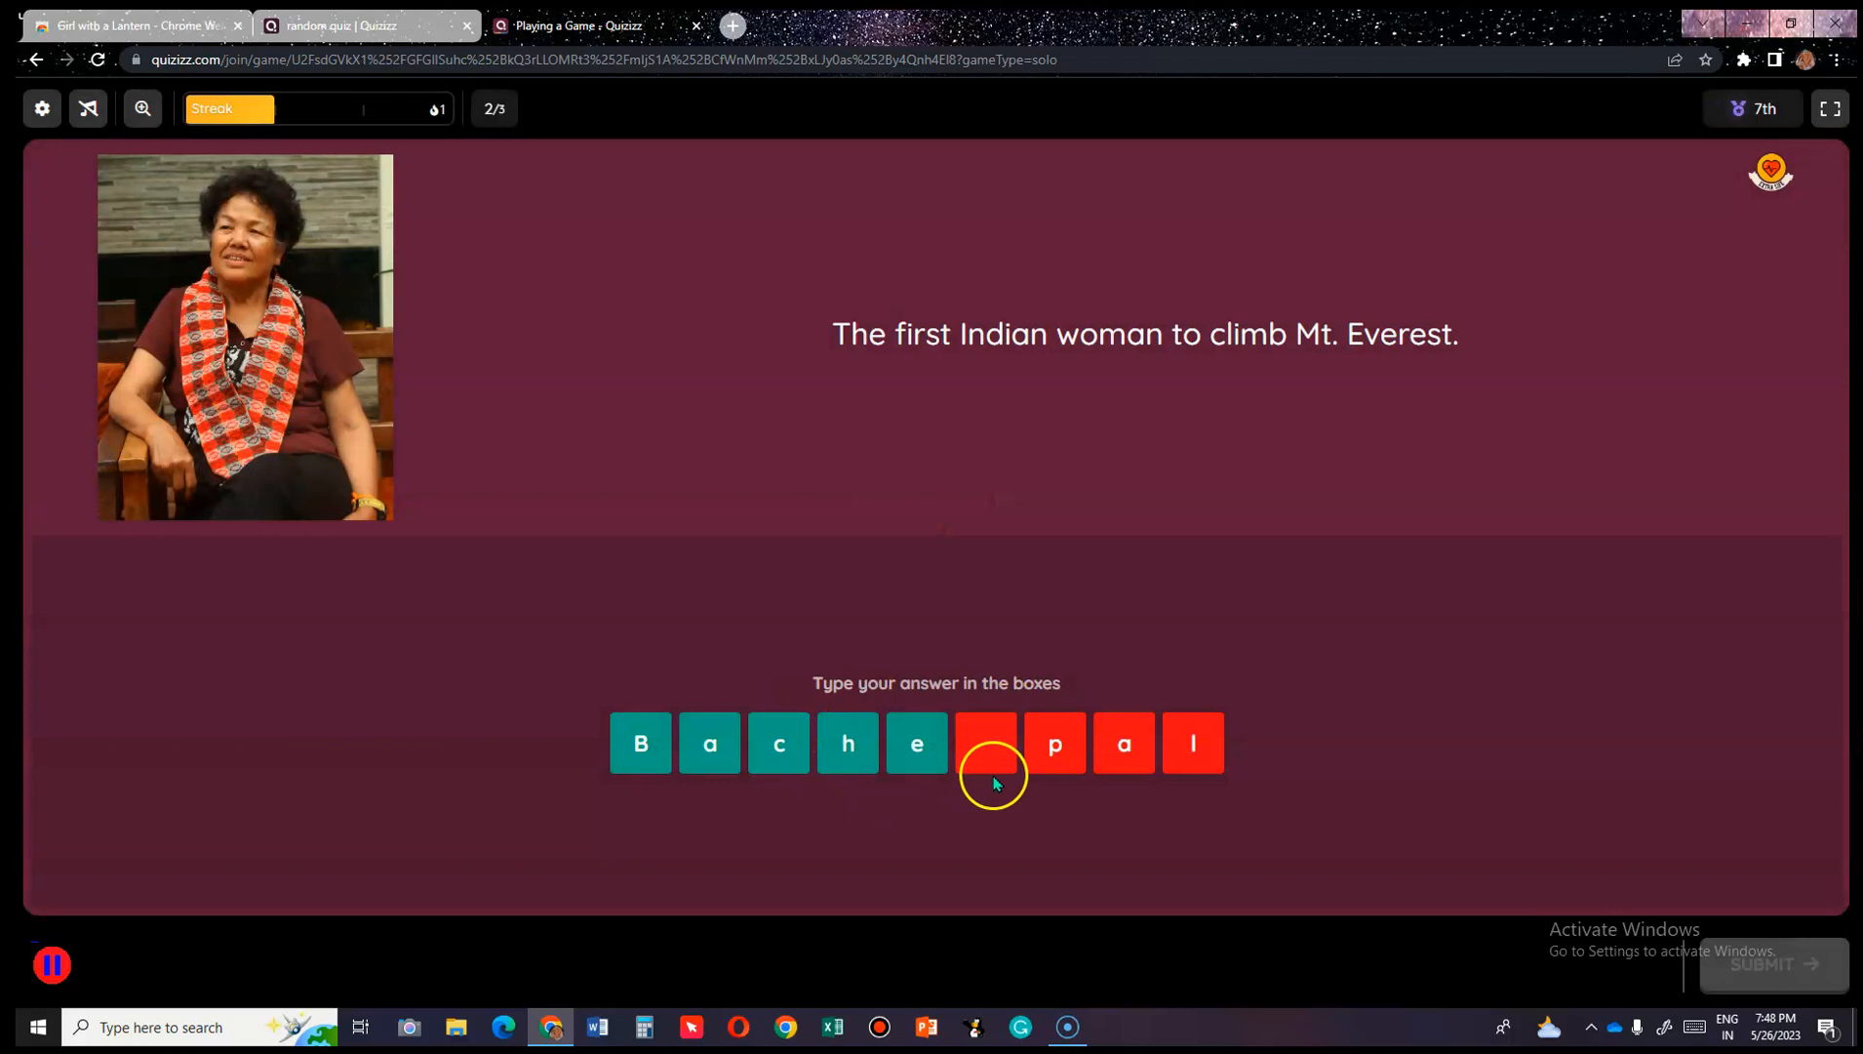
# Retry the Mt. Everest question with Bacnendri pal, submit the answer and continue to the draw question.
pyautogui.click(993, 747)
pyautogui.click(558, 752)
pyautogui.write('Bacn')
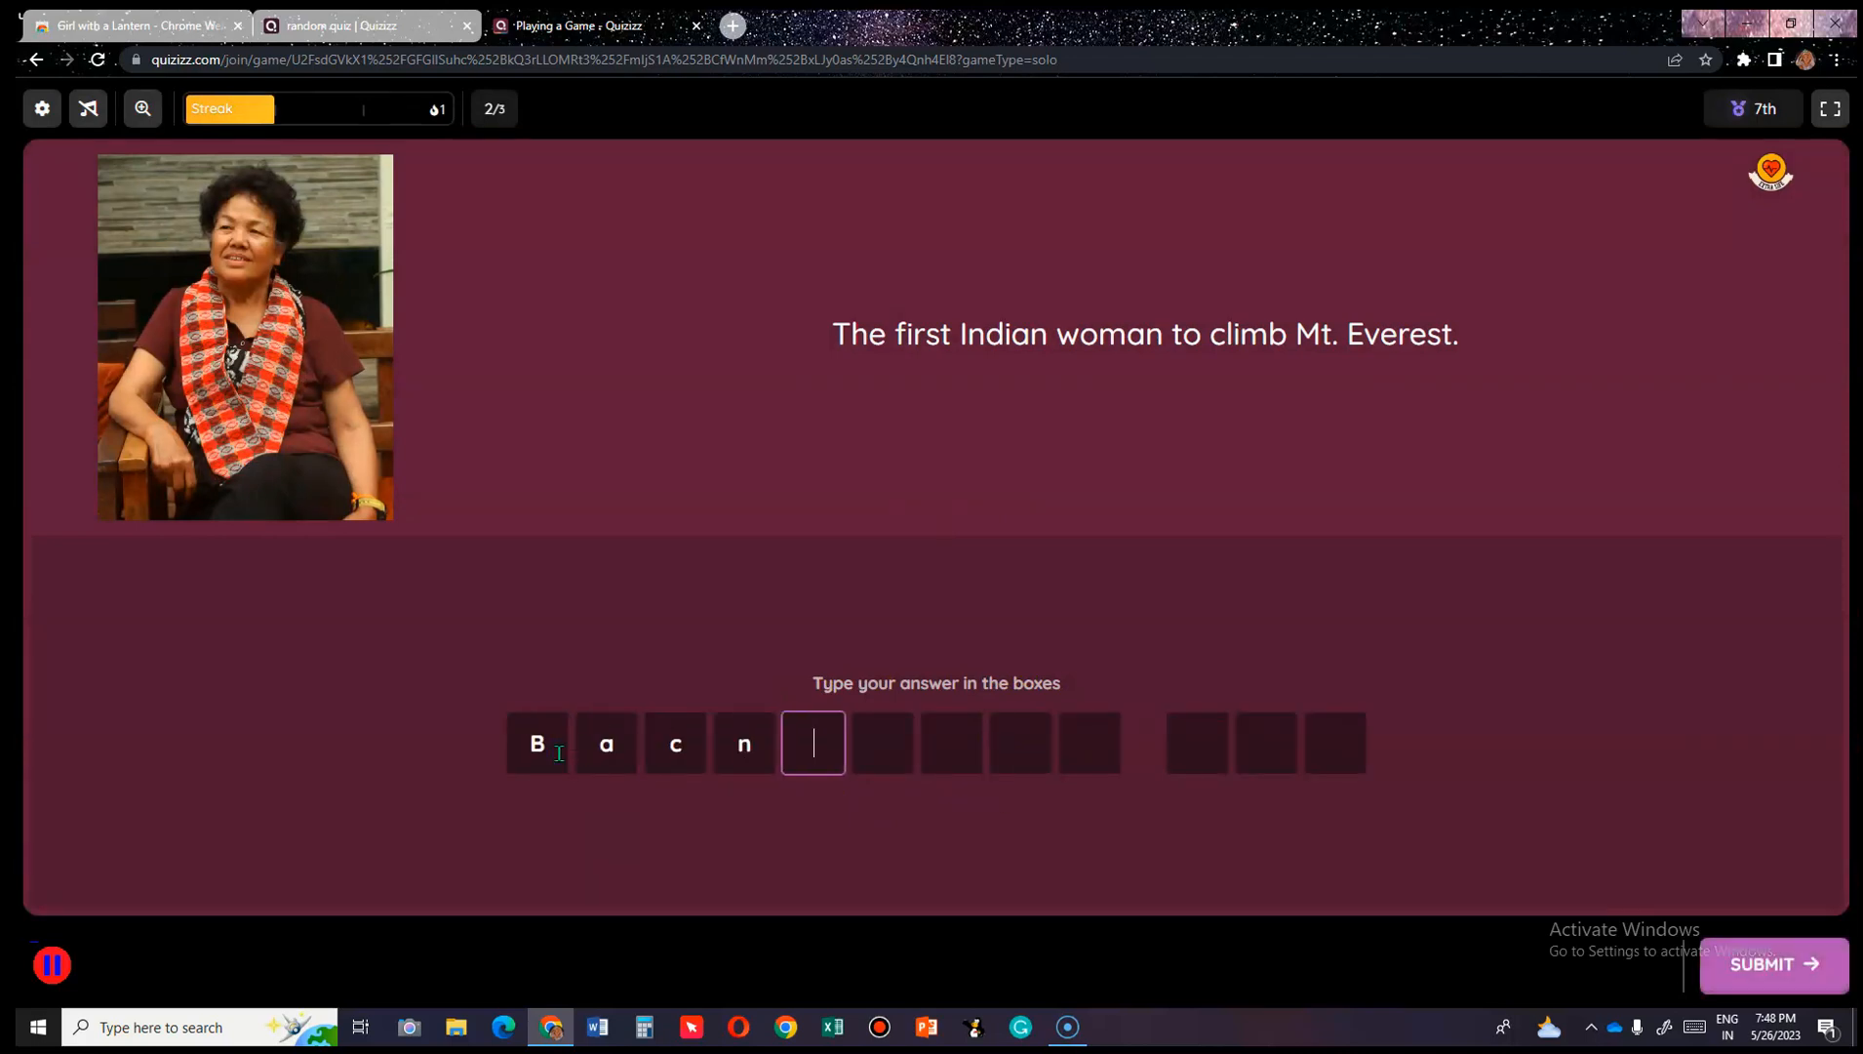
pyautogui.write('endri pal')
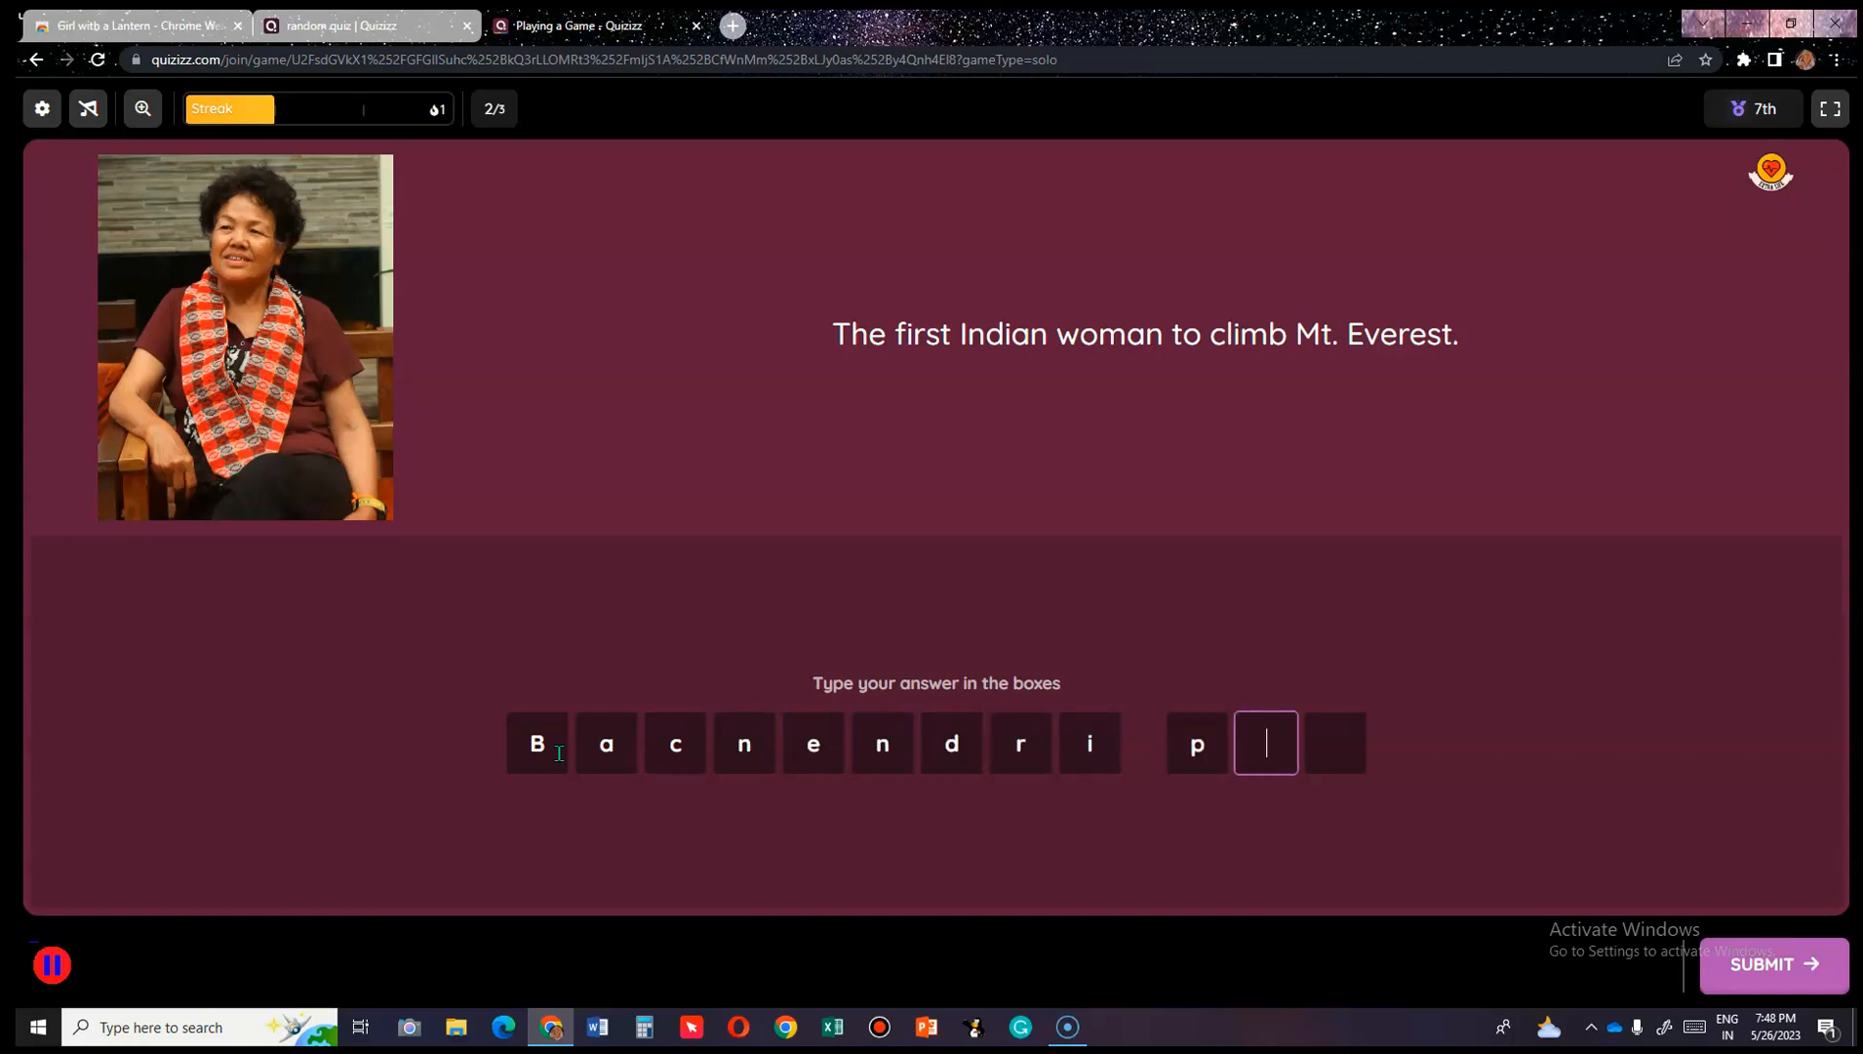
pyautogui.click(1791, 964)
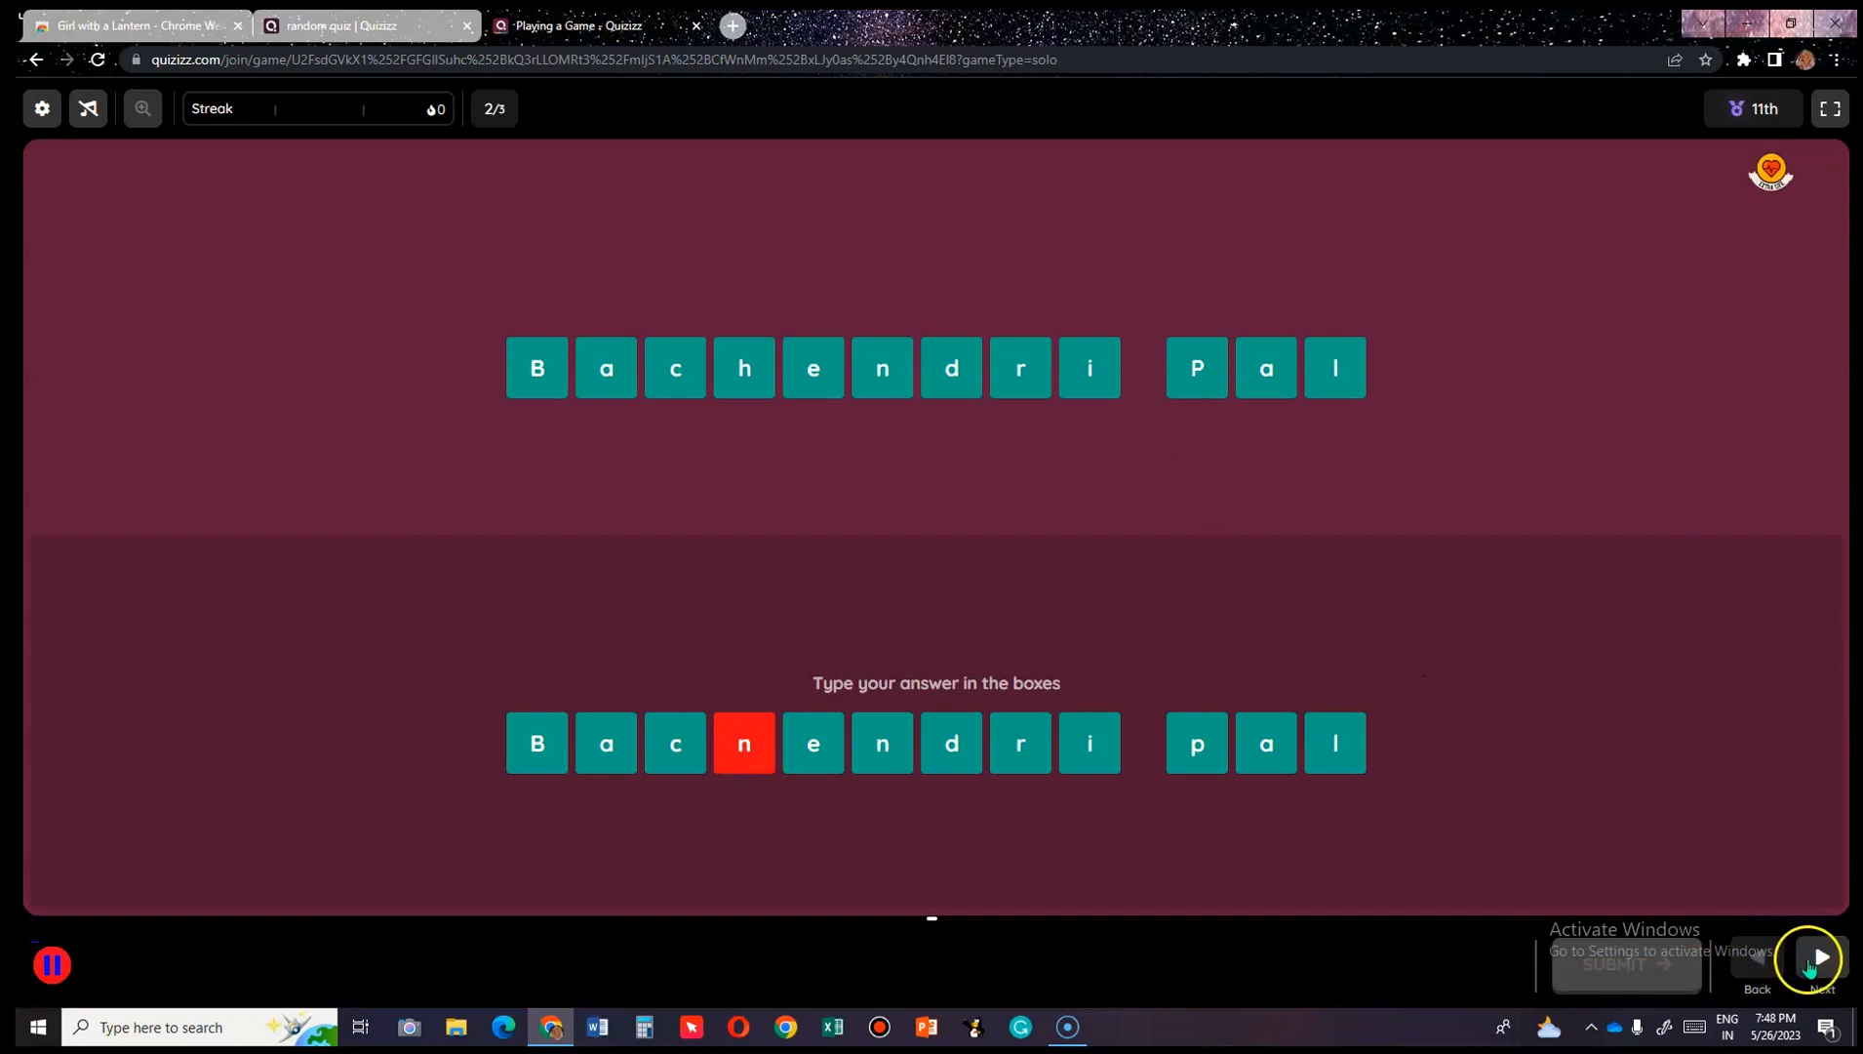
pyautogui.click(1812, 956)
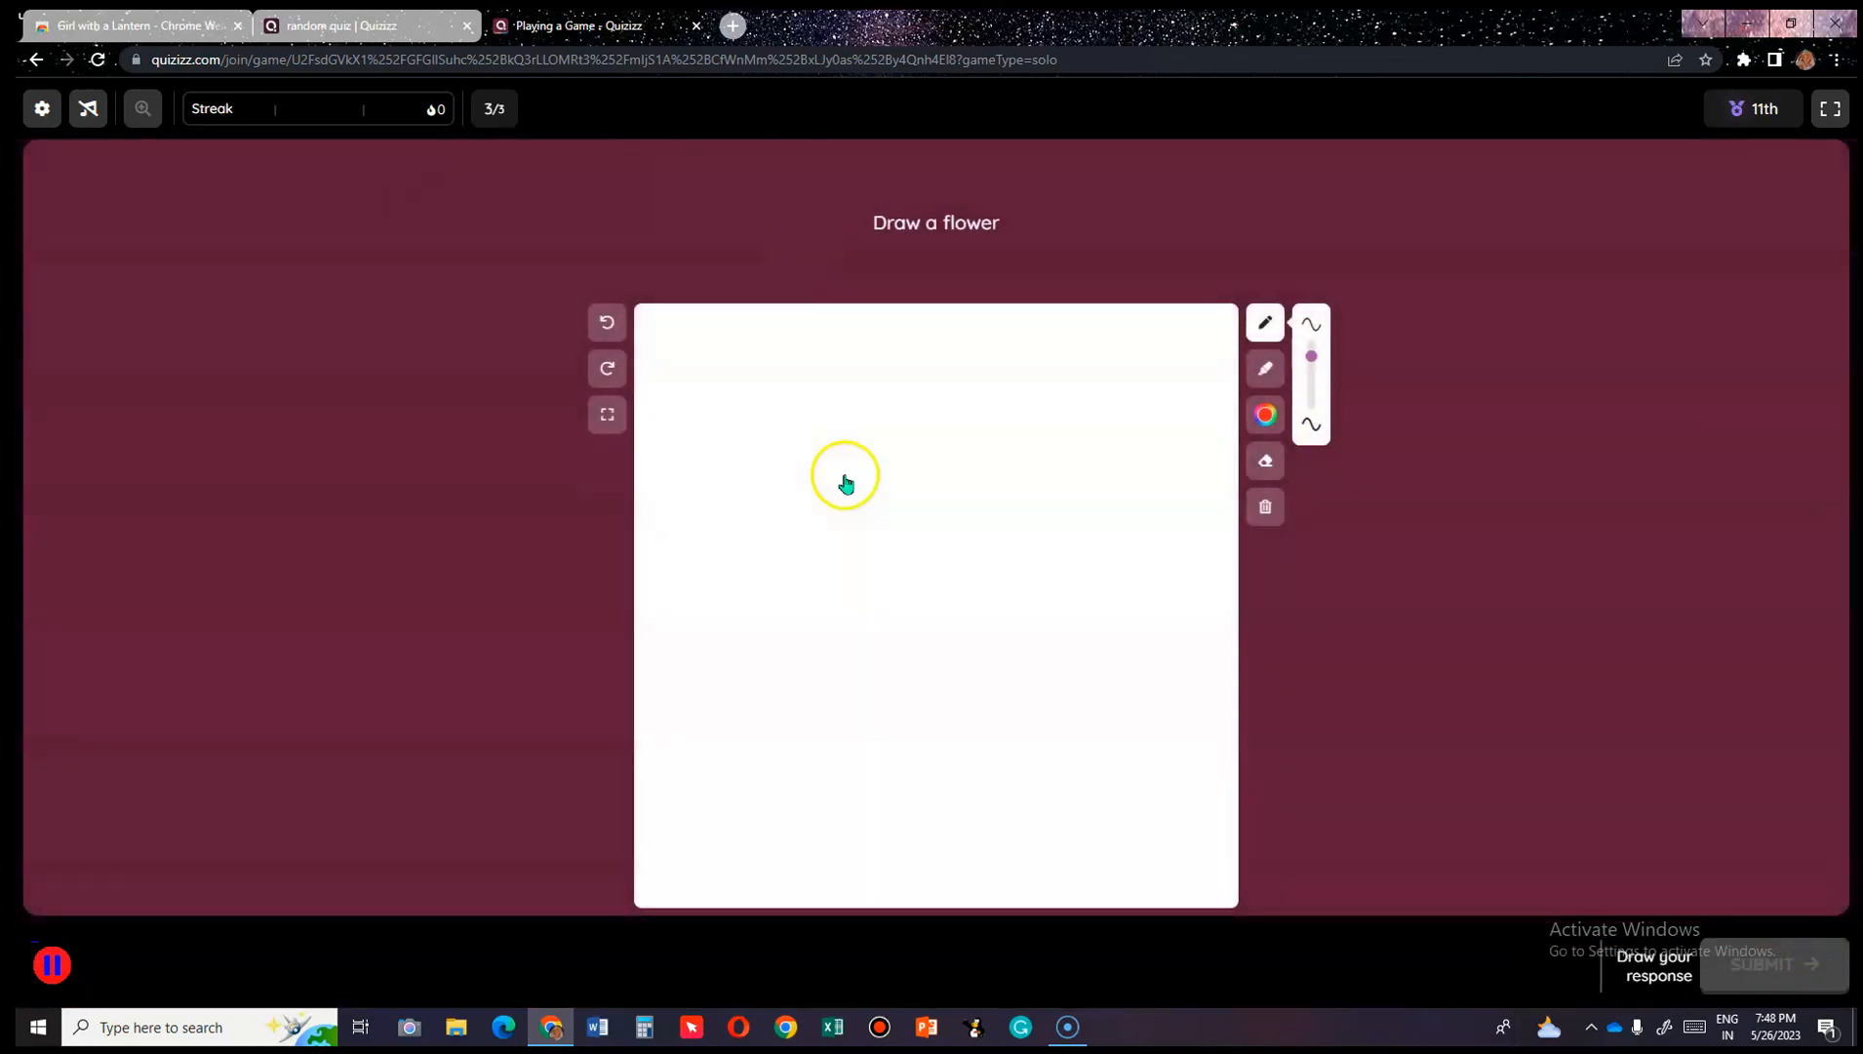
# Sketch a red flower with petals, a stem and leaves on the canvas and submit the drawing.
pyautogui.moveTo(861, 638)
pyautogui.mouseDown()
pyautogui.moveTo(868, 661)
pyautogui.moveTo(936, 605)
pyautogui.mouseUp()
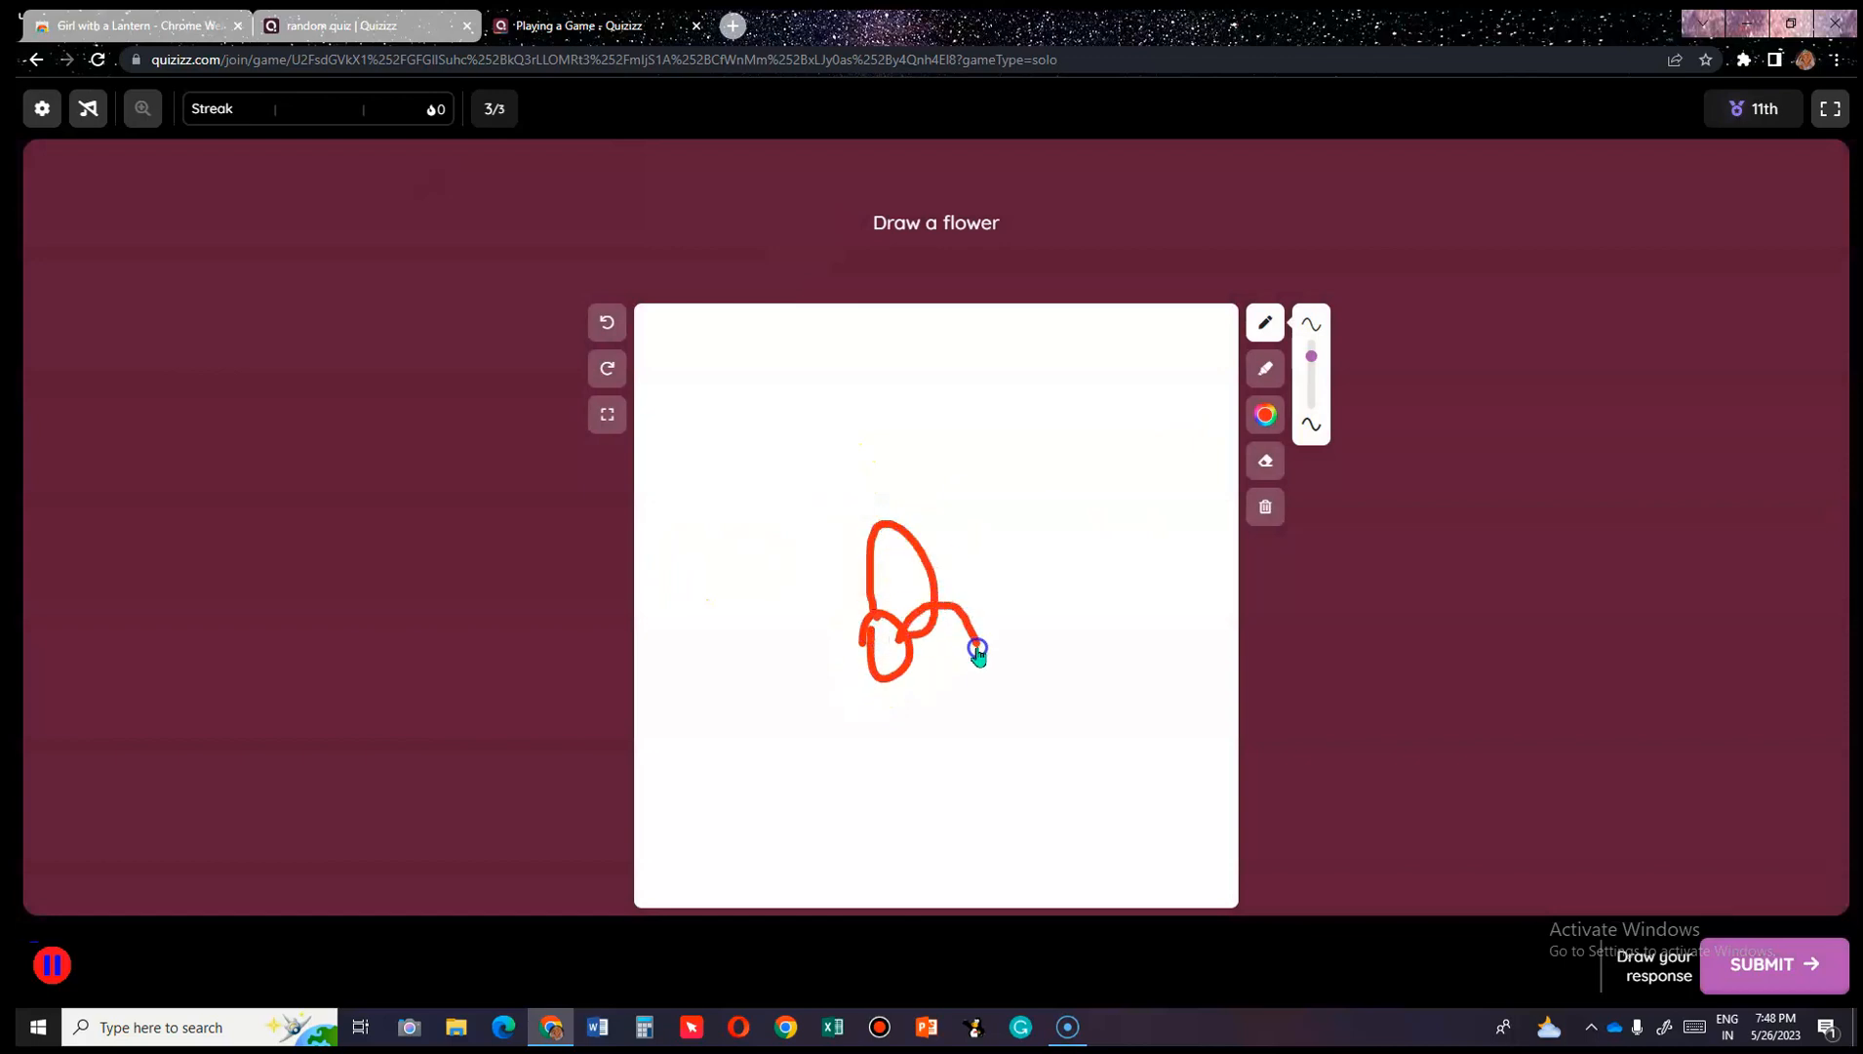
pyautogui.moveTo(861, 669); pyautogui.dragTo(853, 629)
pyautogui.moveTo(916, 686)
pyautogui.mouseDown()
pyautogui.moveTo(915, 833)
pyautogui.moveTo(895, 864)
pyautogui.moveTo(952, 781)
pyautogui.moveTo(982, 866)
pyautogui.moveTo(917, 866)
pyautogui.mouseUp()
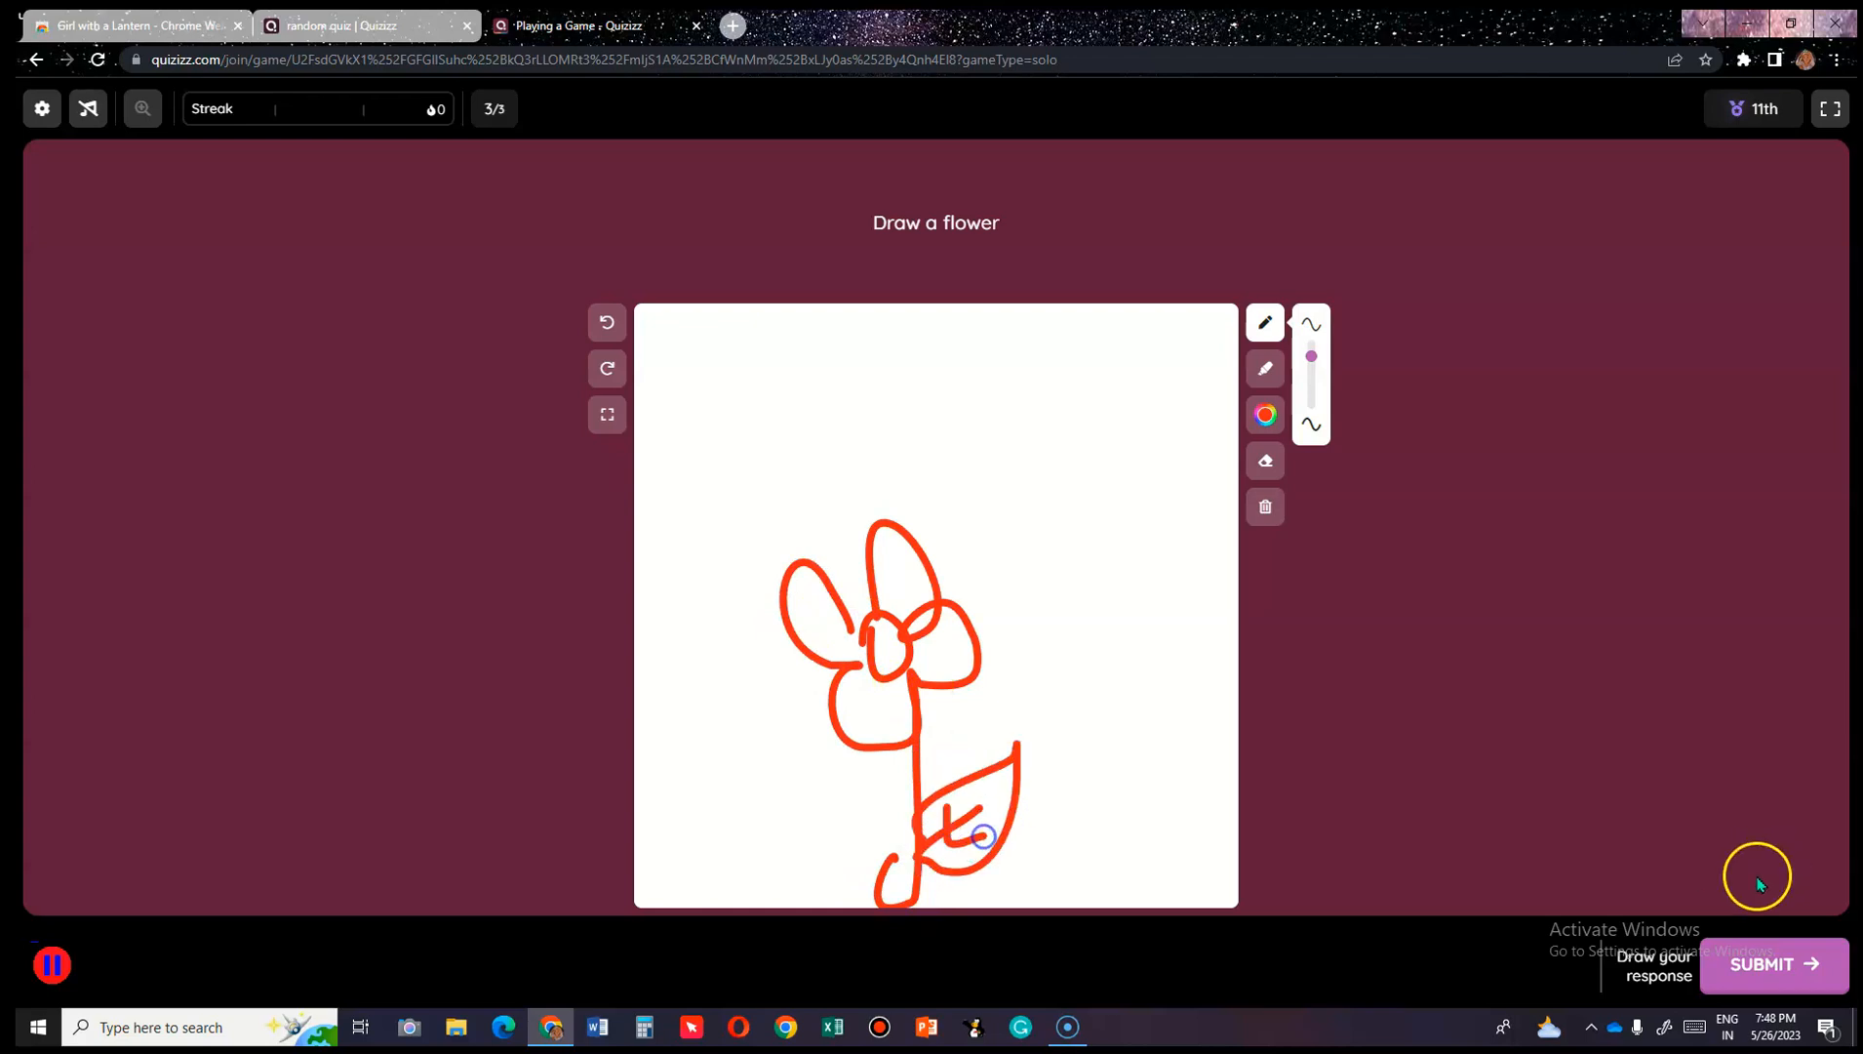
pyautogui.click(1746, 958)
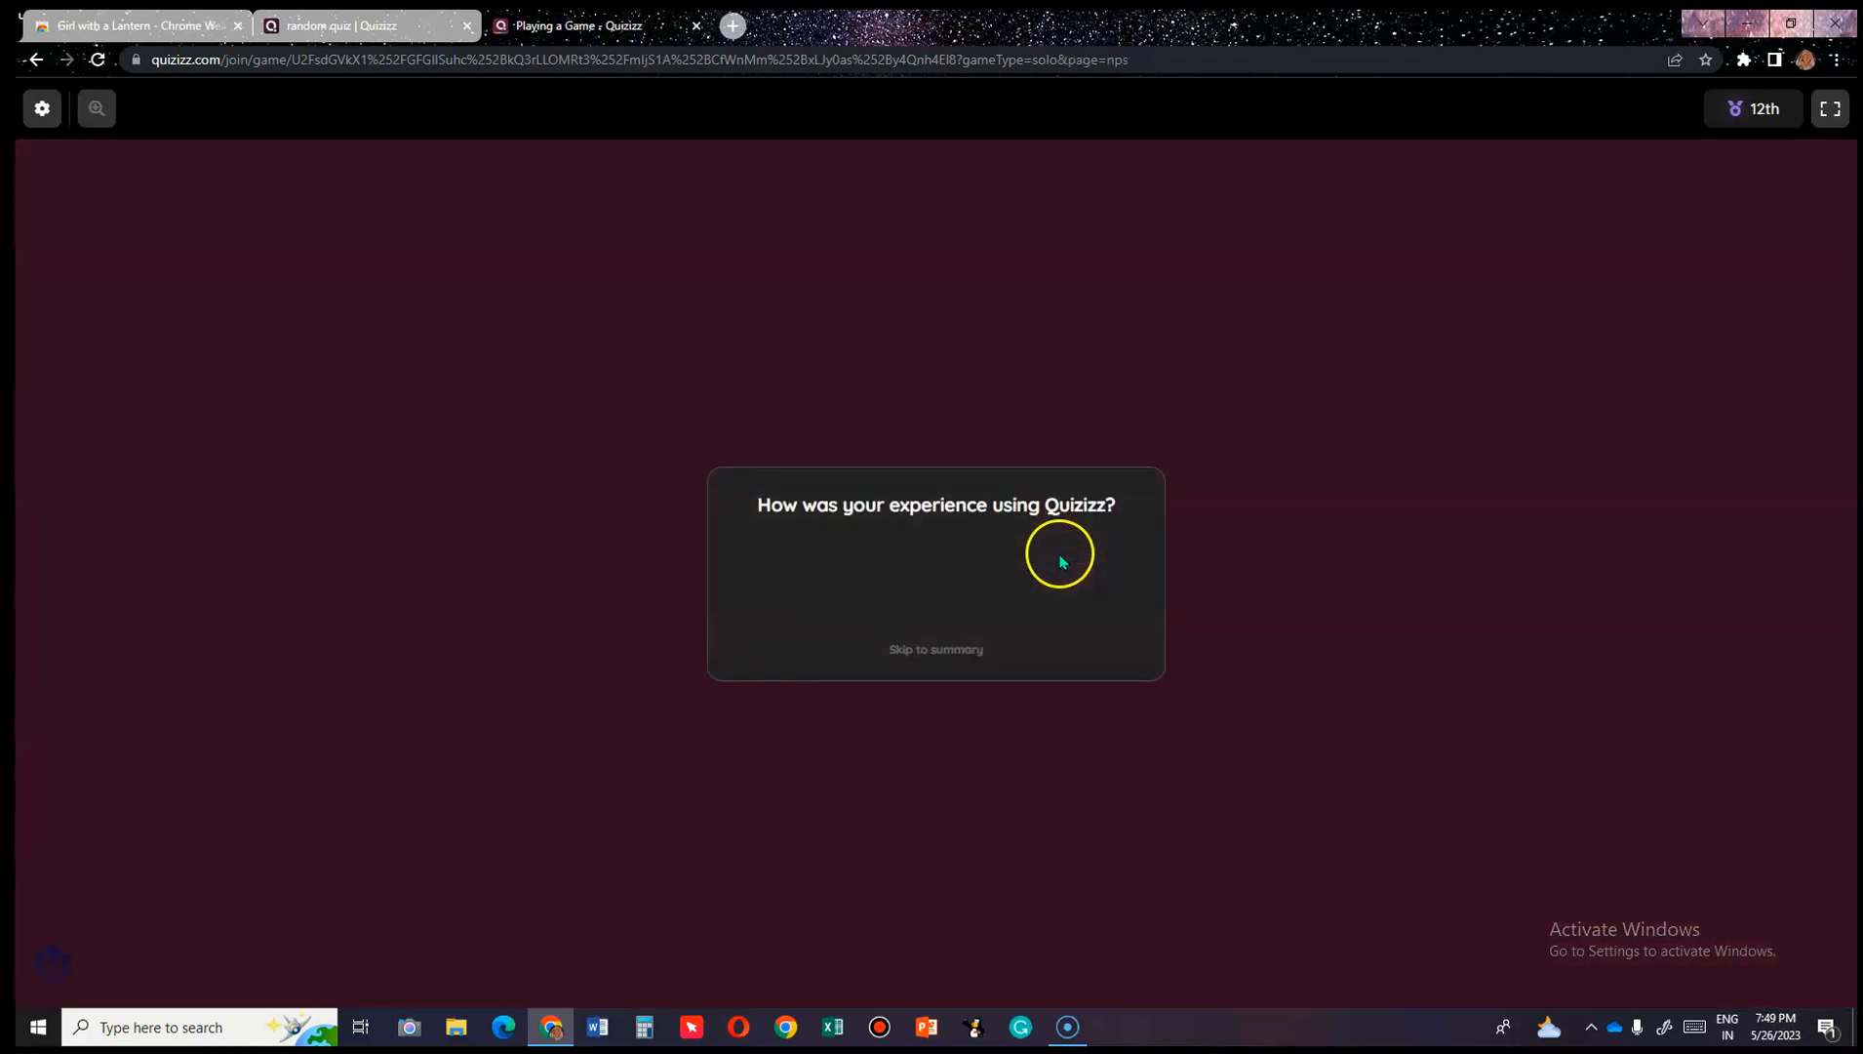
# Skip the experience survey and look over the quiz summary, including the performance stats and reviewed questions.
pyautogui.click(1003, 653)
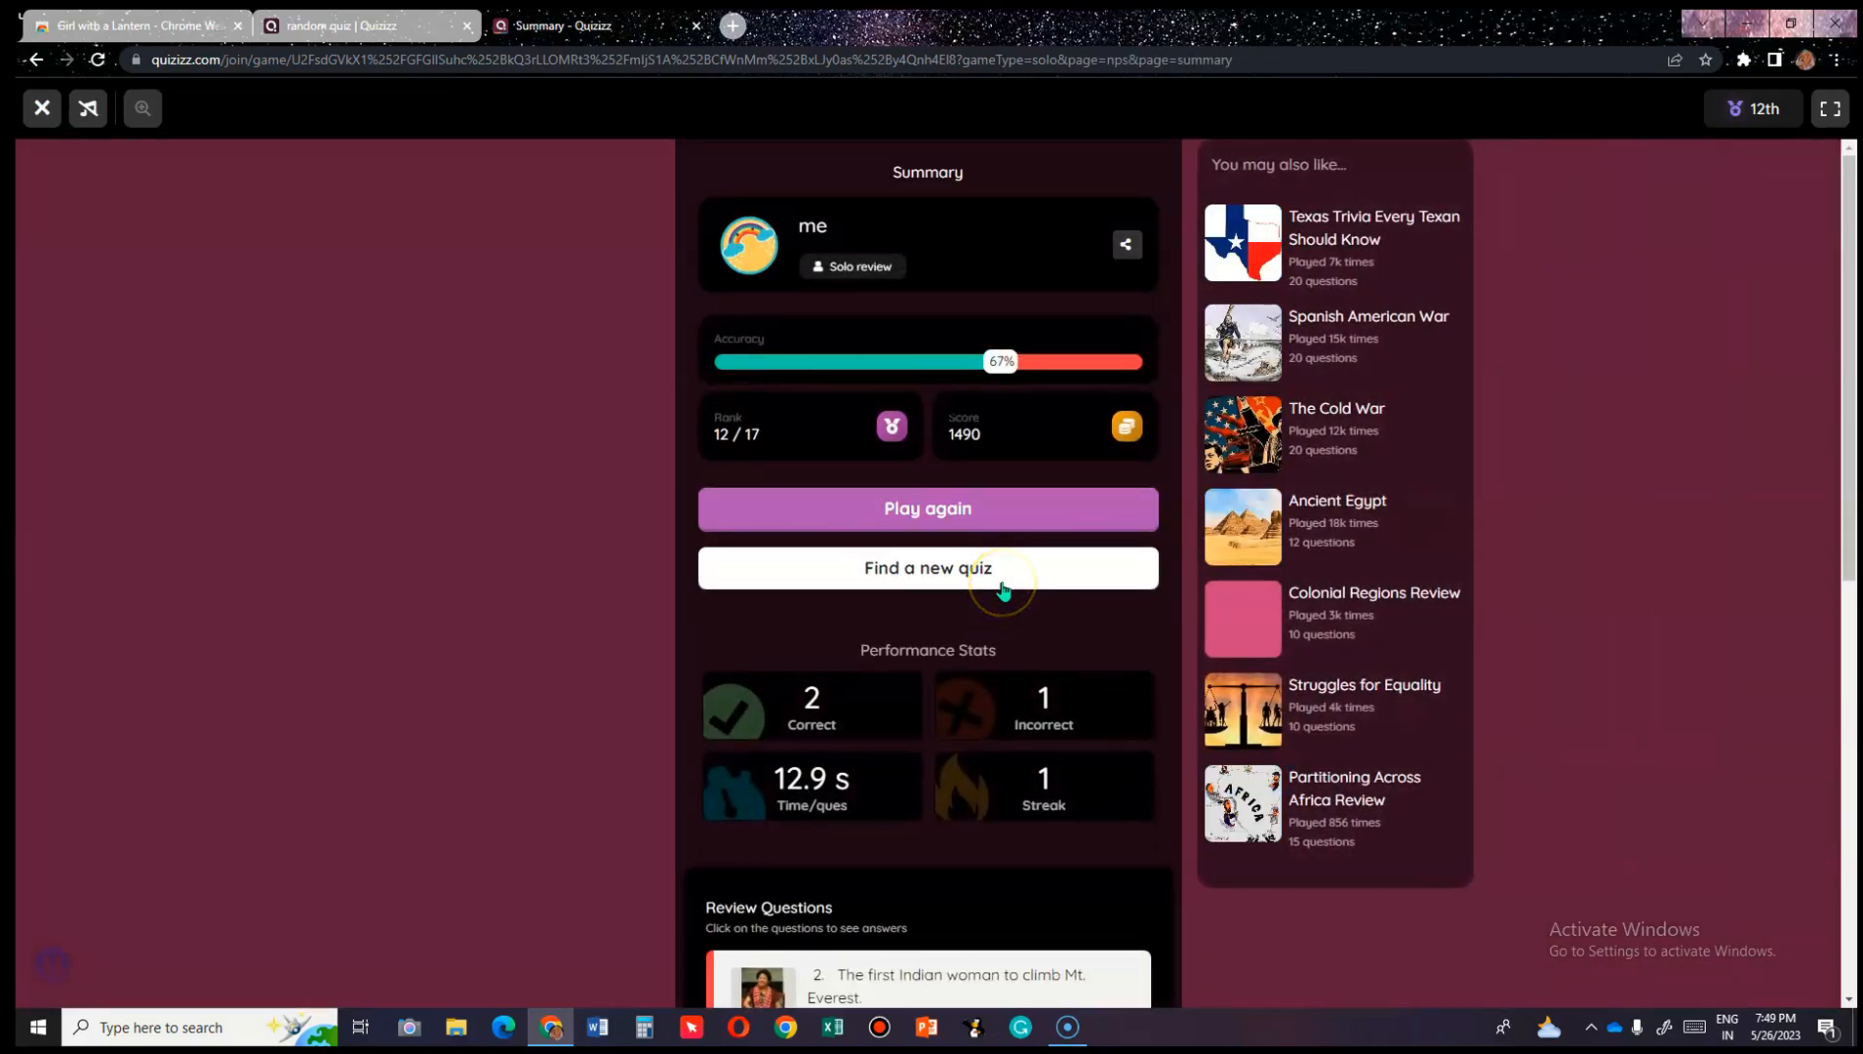
pyautogui.scroll(-8, 1003, 588)
pyautogui.scroll(8, 1003, 588)
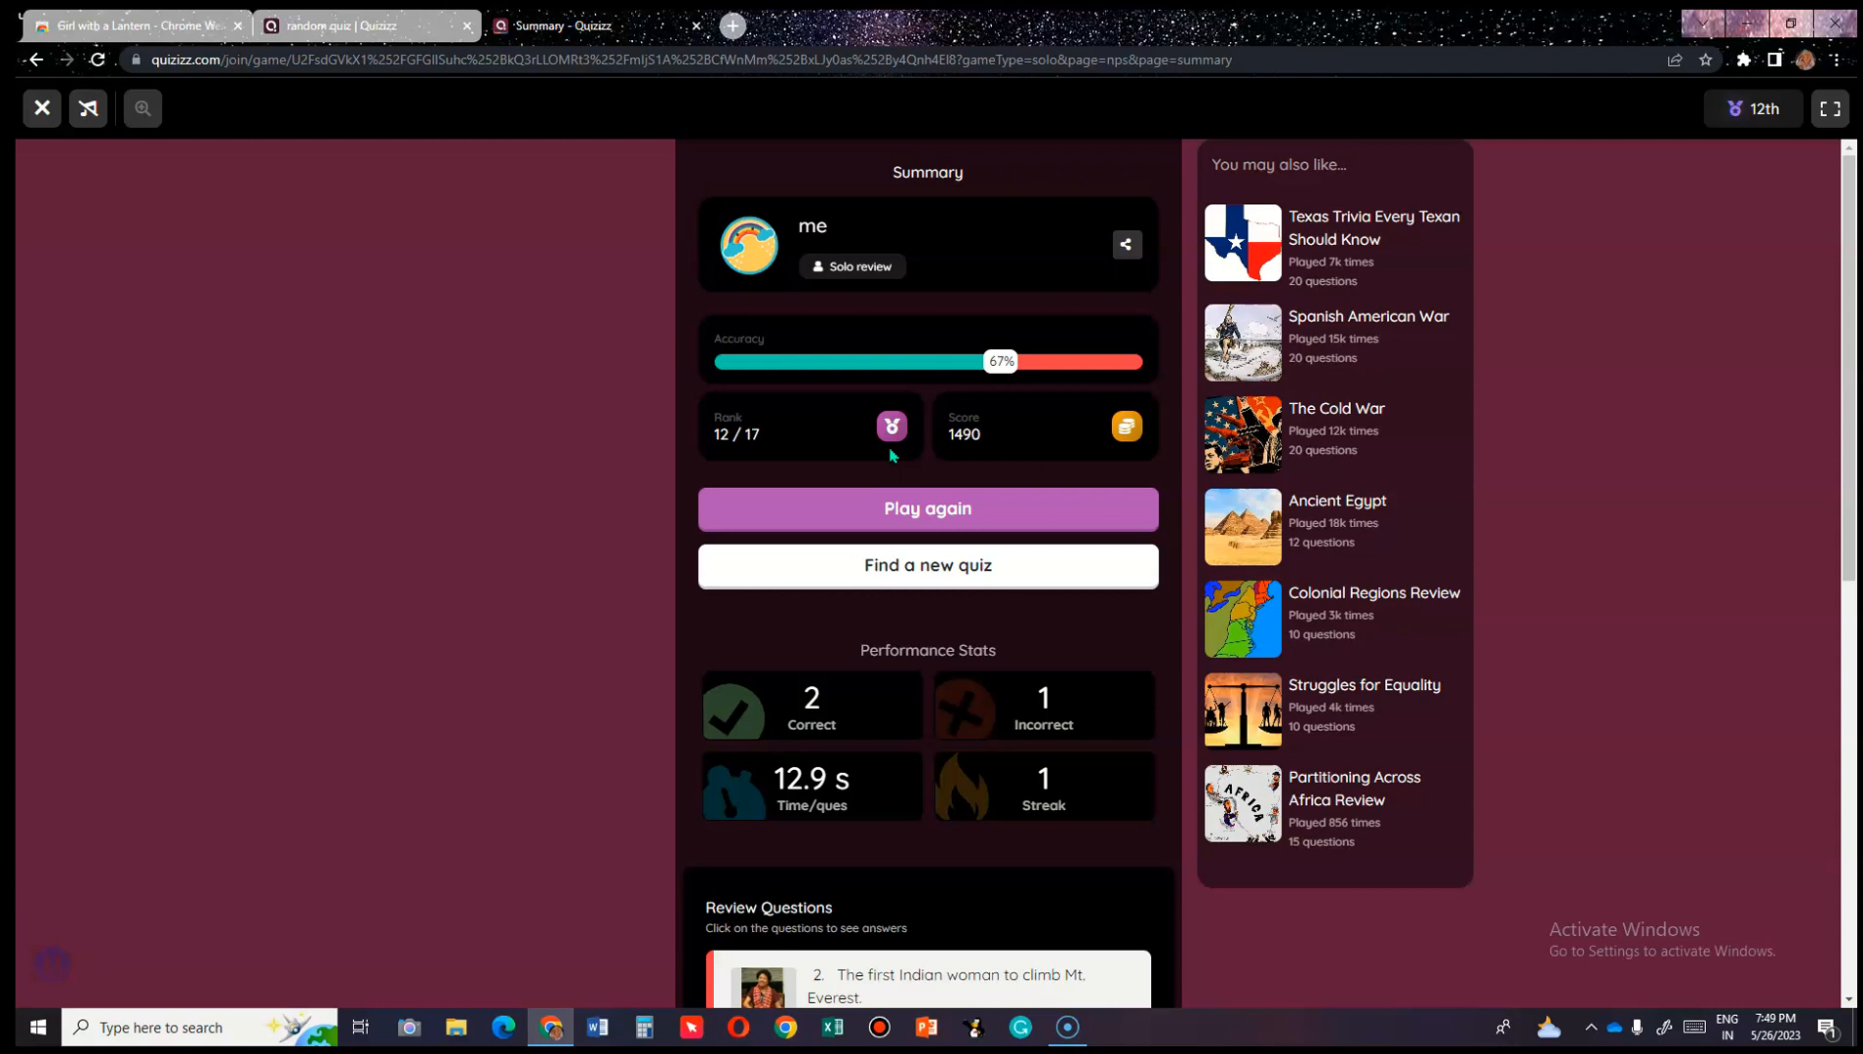
pyautogui.click(878, 517)
# Open a blank browser page and close the quiz summary, the random quiz page and the Chrome theme page.
pyautogui.click(739, 25)
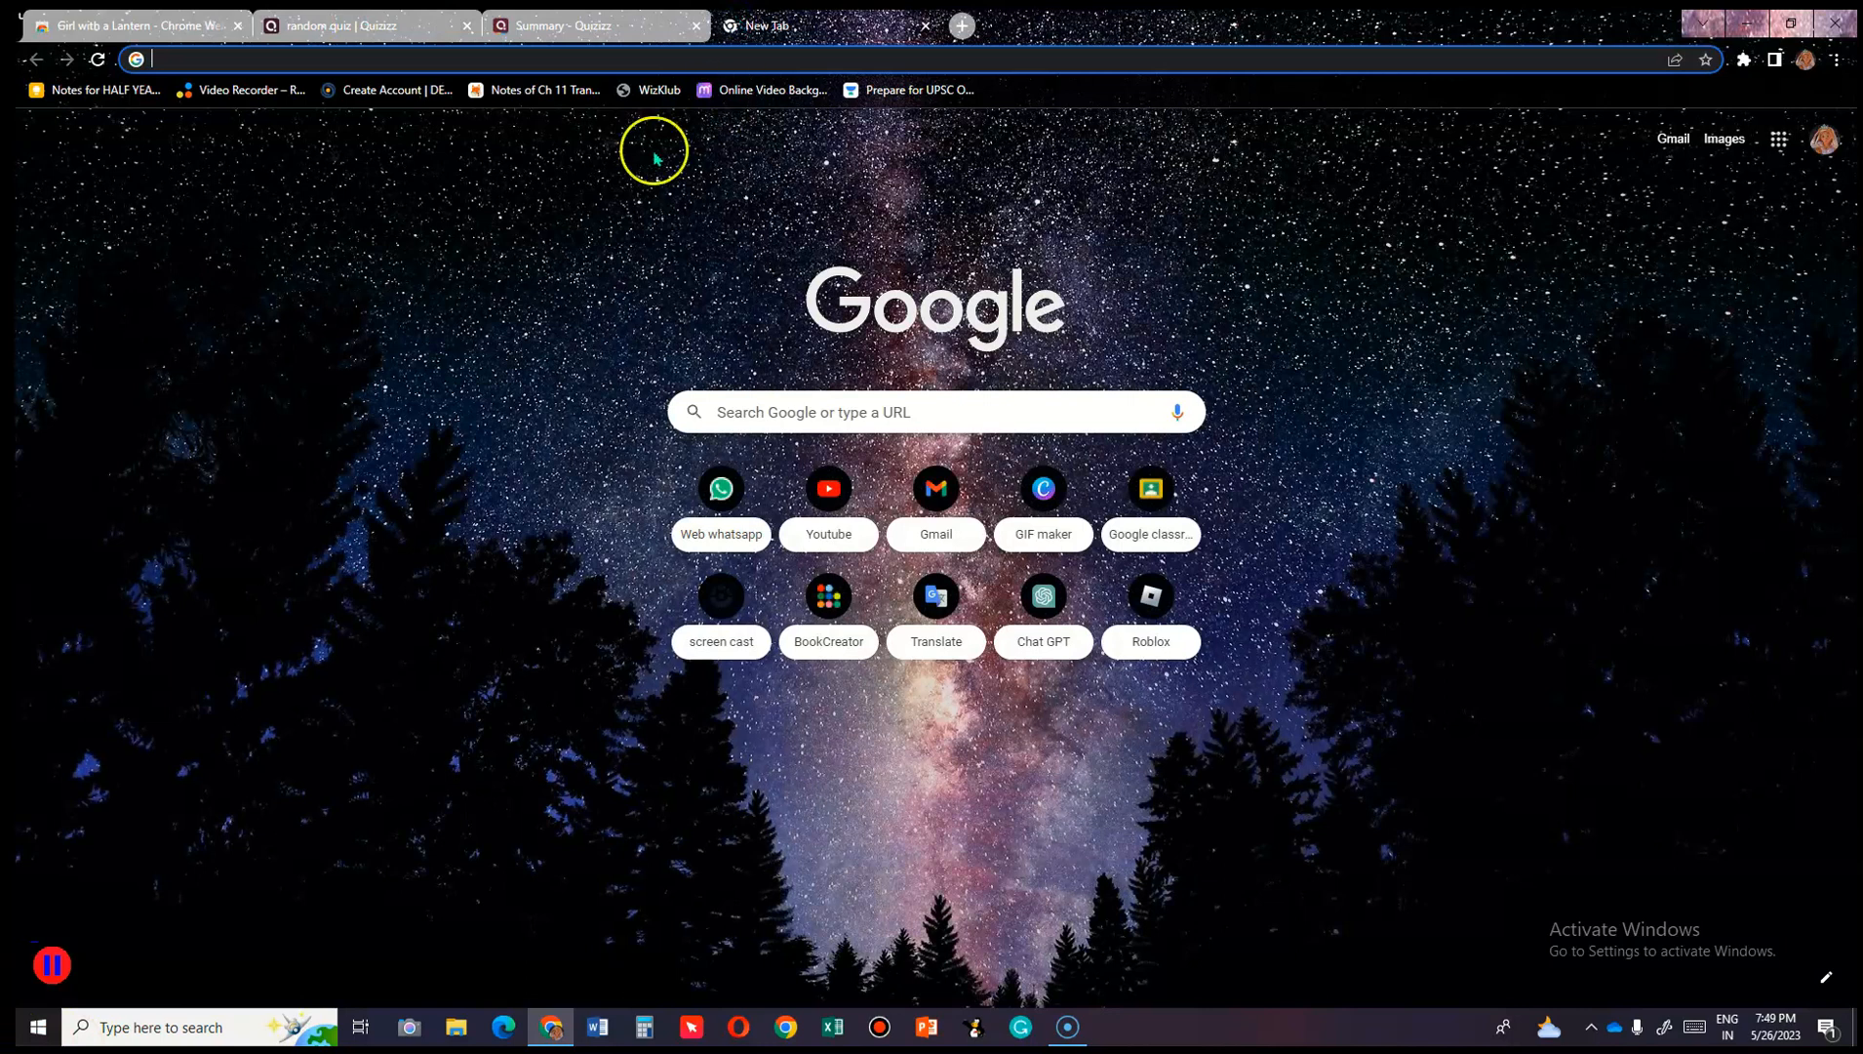
pyautogui.click(695, 25)
pyautogui.click(468, 28)
pyautogui.click(406, 26)
pyautogui.click(238, 25)
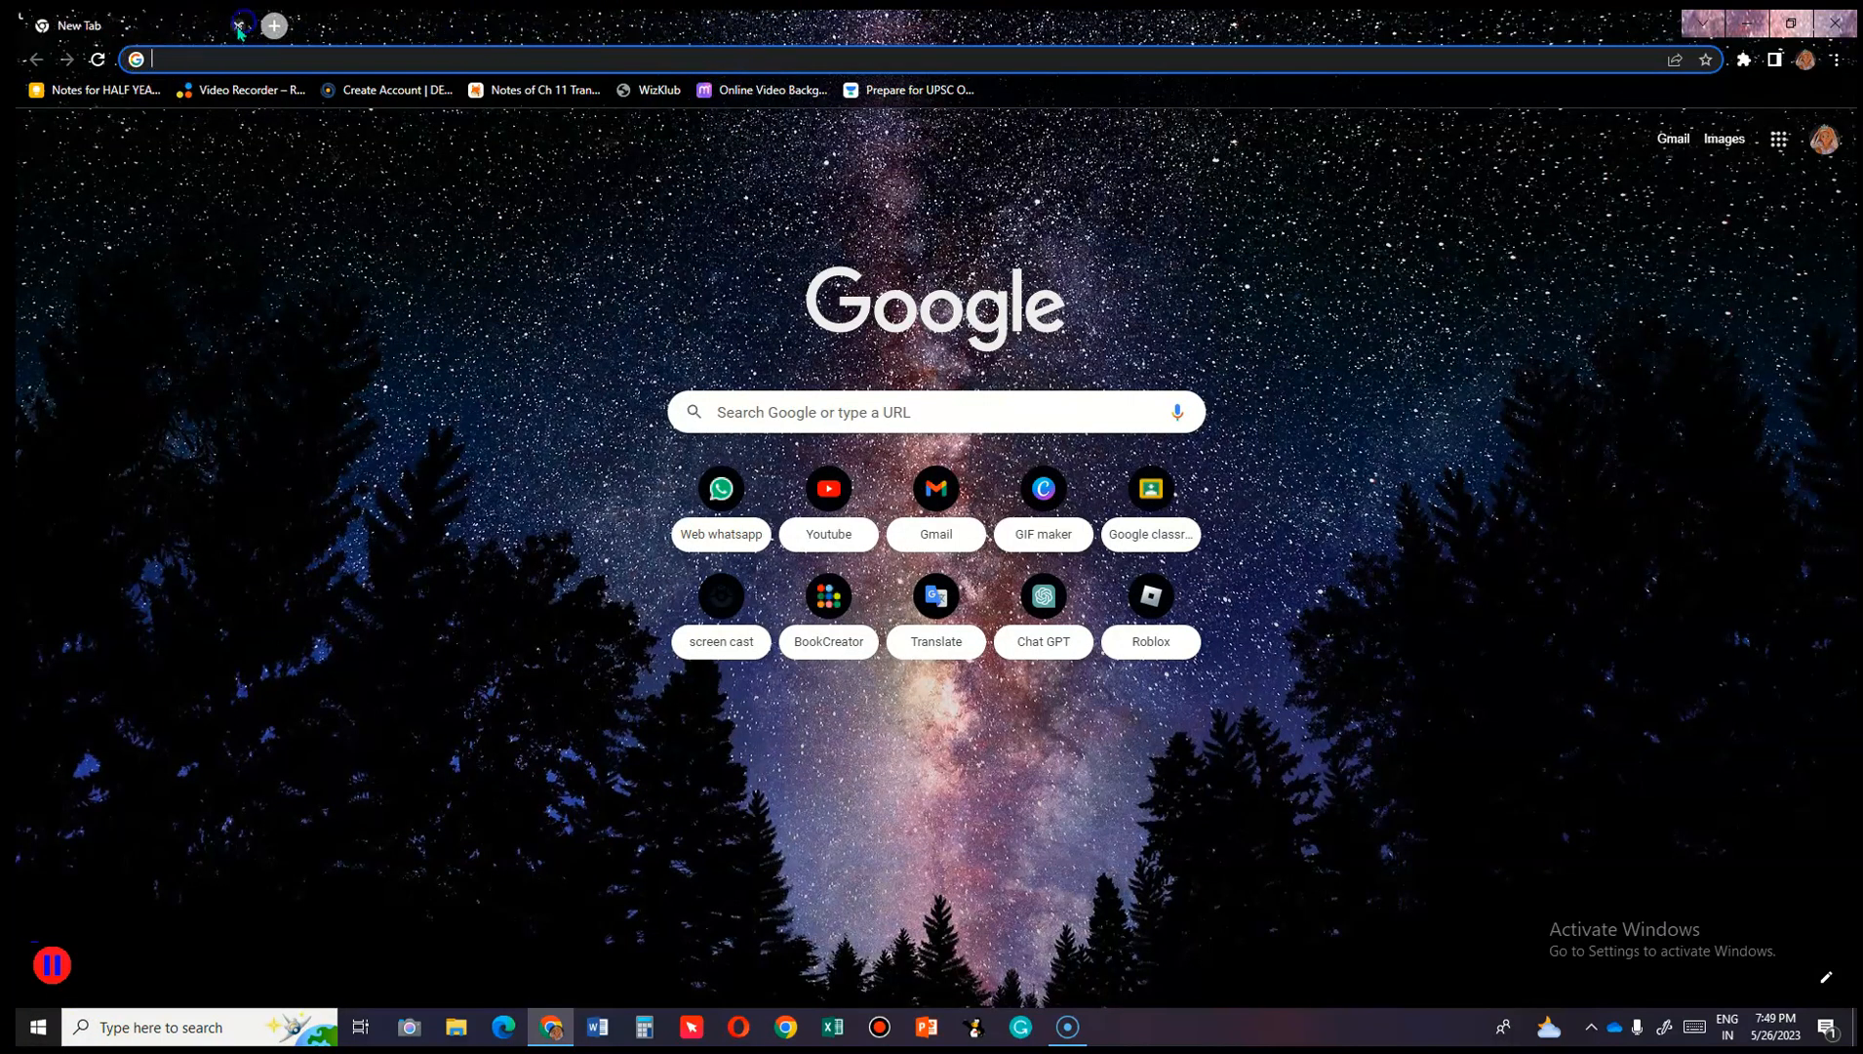